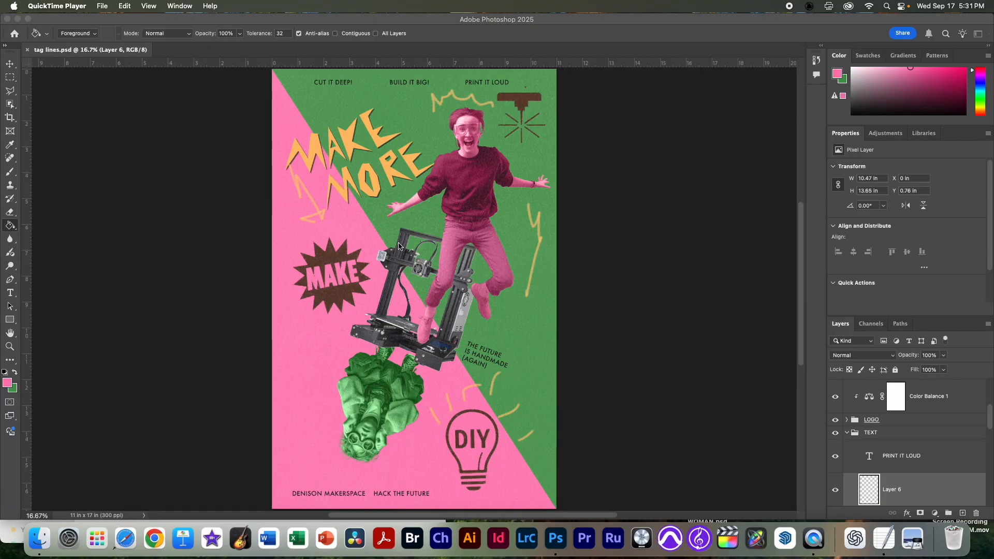
Step: Switch to Finder and preview the reference poster .webp in the POSTER_POPART folder, comparing its layout with the open MAKE MORE poster
key("super+Tab")
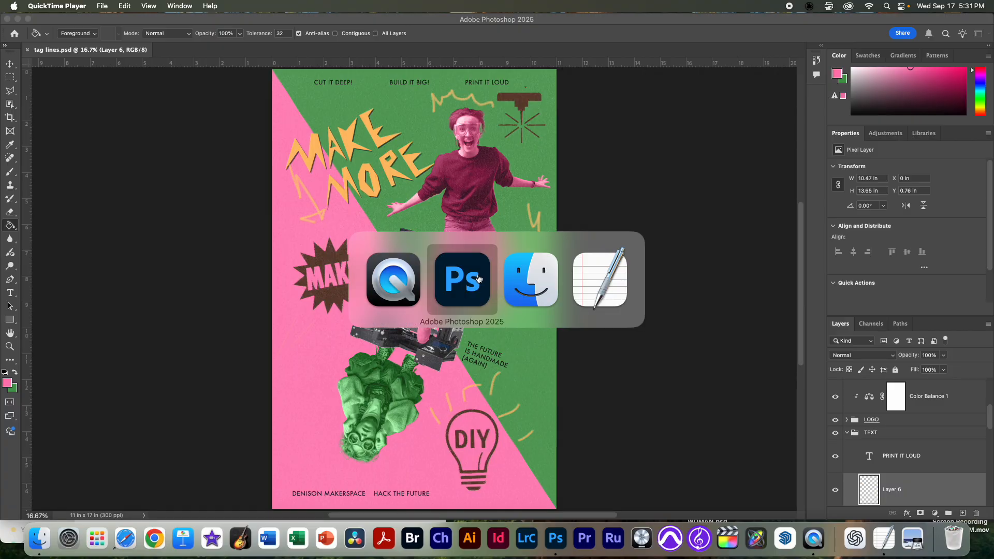
left_click(527, 287)
left_click(178, 439)
key("space")
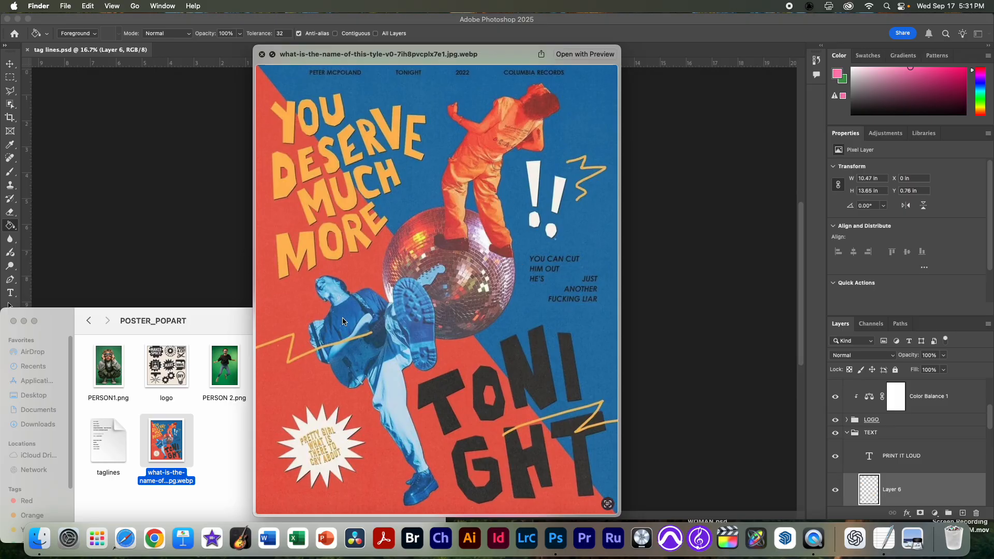
left_click_drag(438, 67, 755, 69)
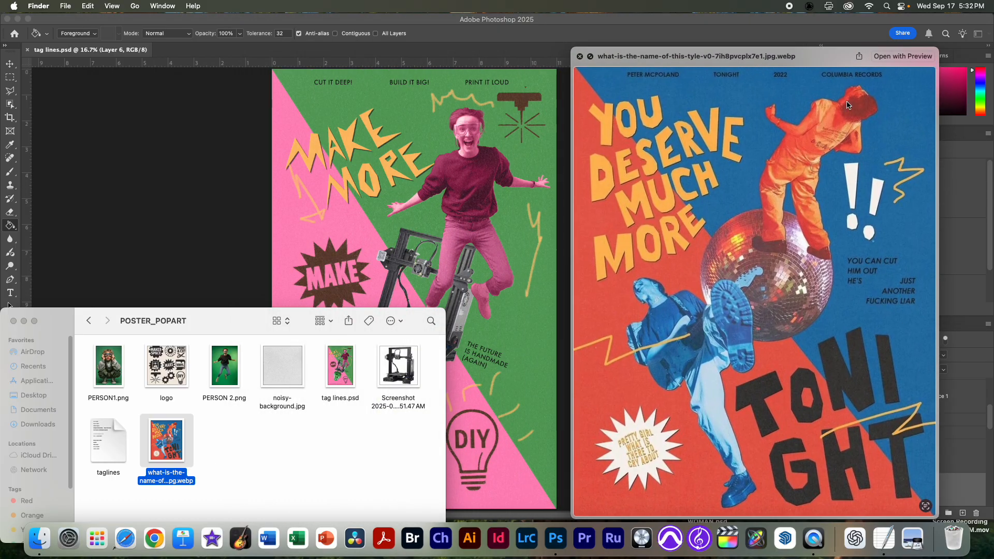
left_click_drag(826, 59, 714, 59)
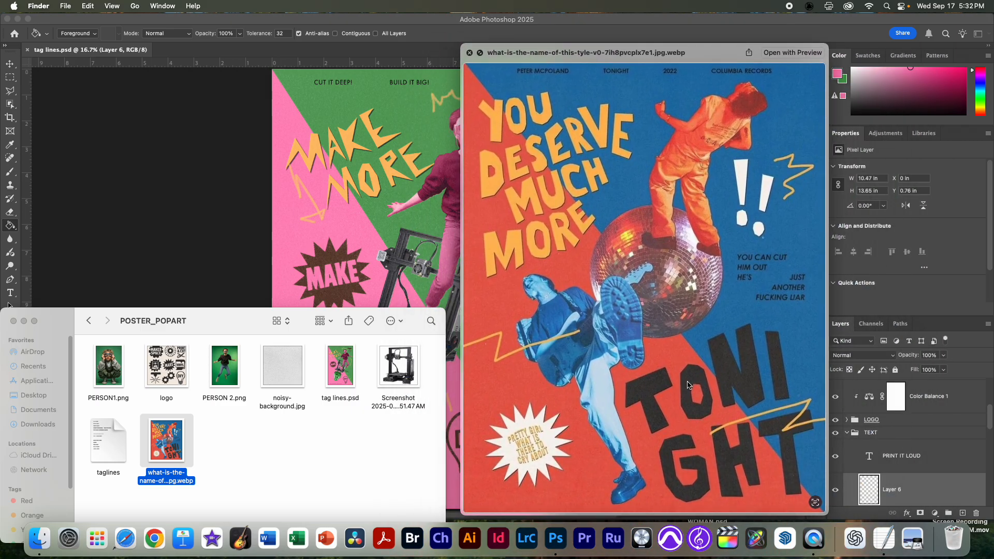
left_click_drag(677, 52, 793, 45)
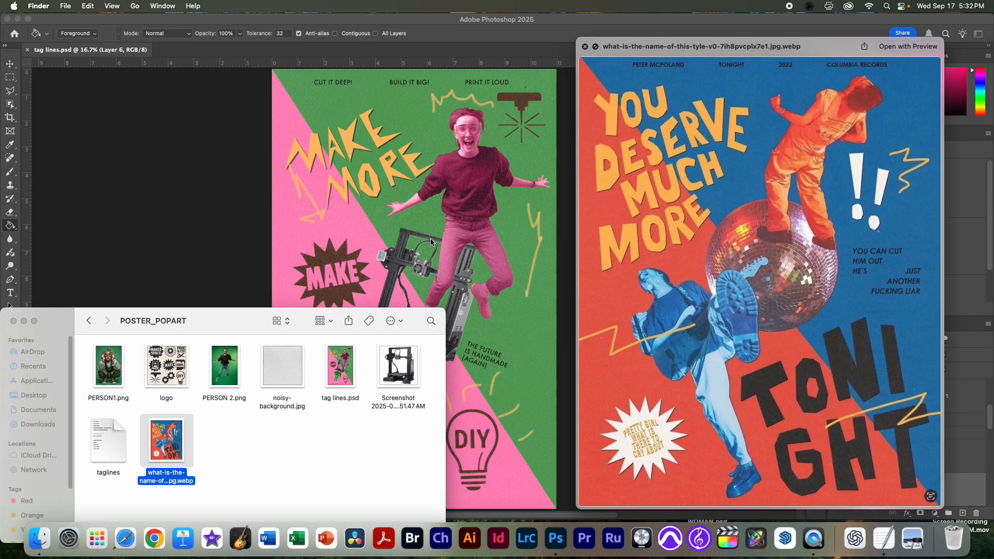
left_click_drag(735, 47, 636, 58)
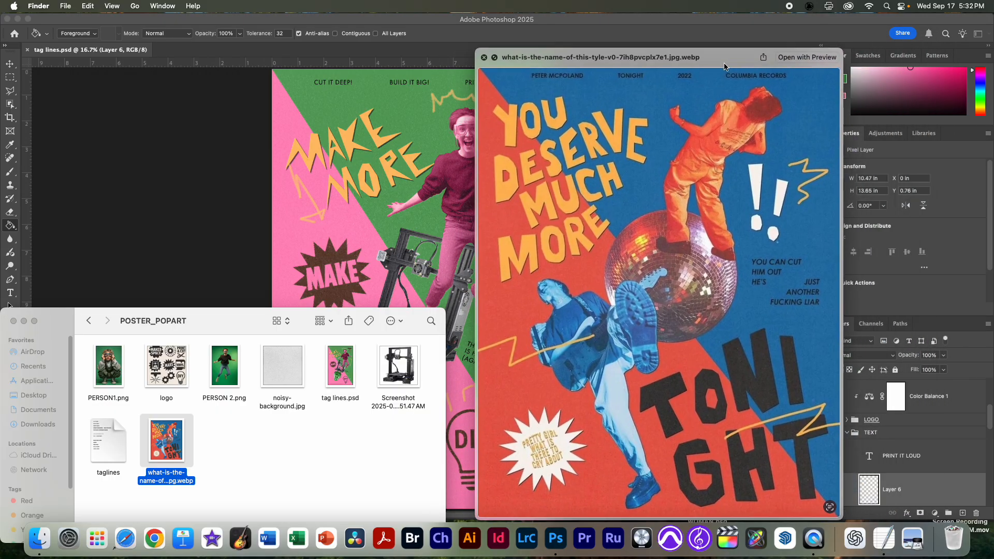
left_click(484, 61)
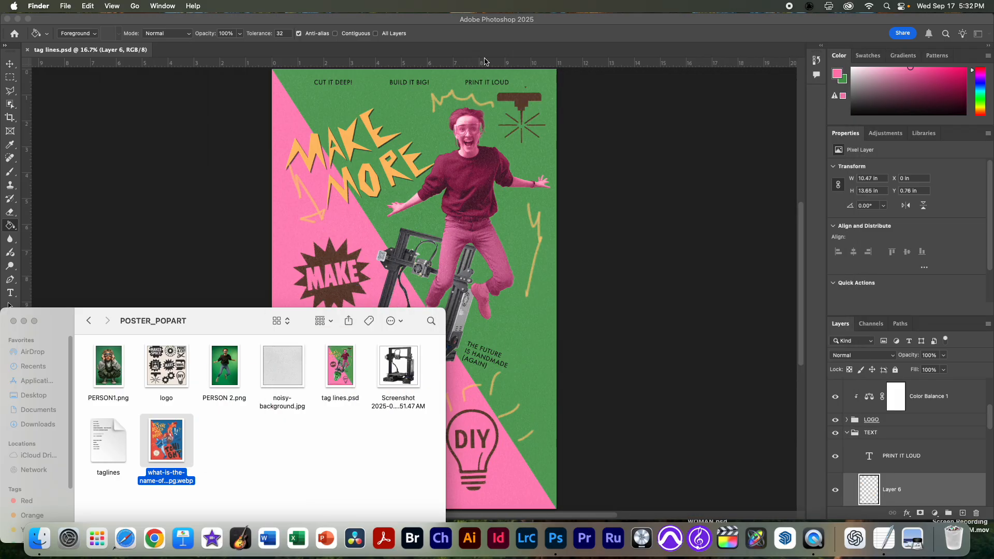
Step: Open the taglines document from the POSTER_POPART folder in TextEdit and review its taglines, font notes and color codes
left_click(206, 445)
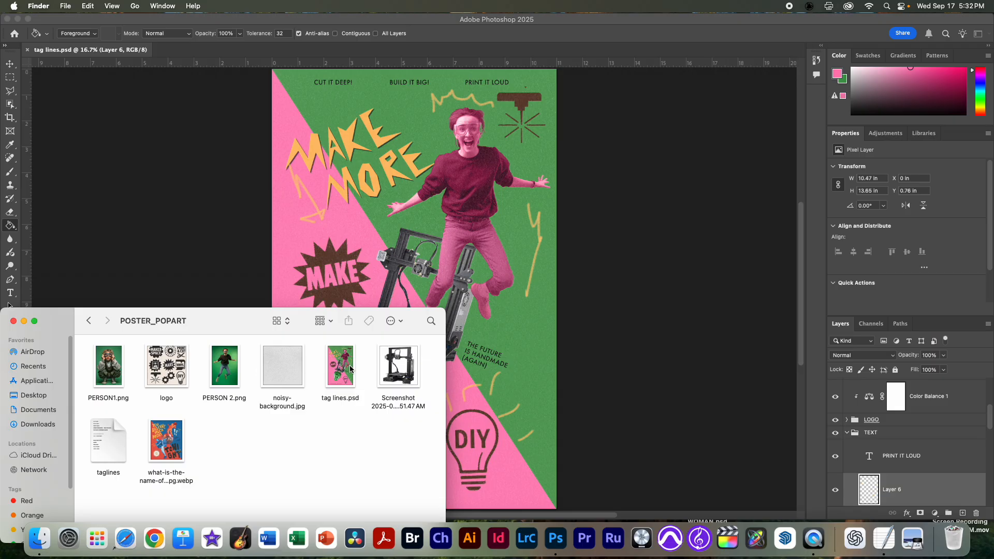
left_click(109, 449)
key("space")
key("space")
double_click(112, 448)
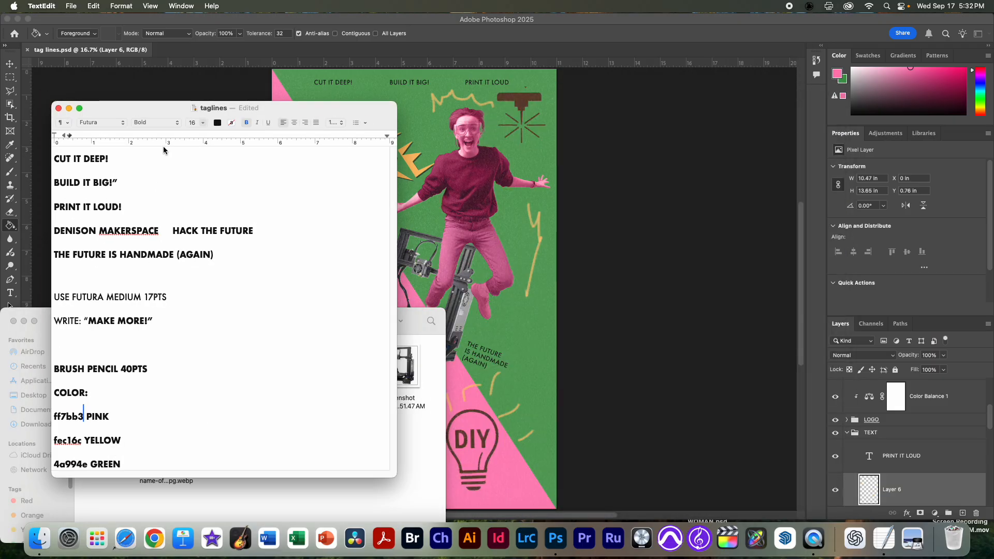
left_click_drag(152, 110, 123, 150)
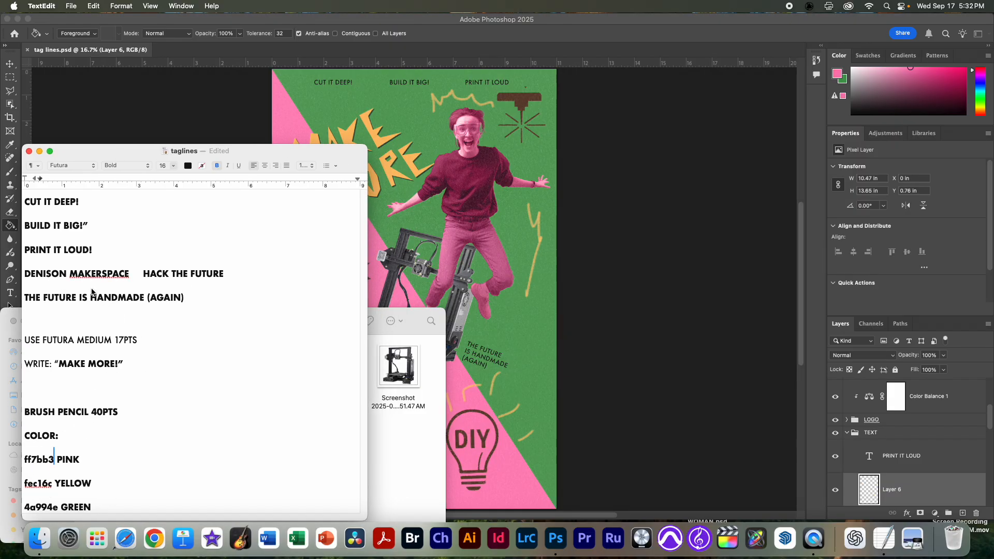
Step: Return to Photoshop, close tag lines.psd and create a new 11 x 17 inch RGB document at 300 ppi with a white background
left_click(534, 159)
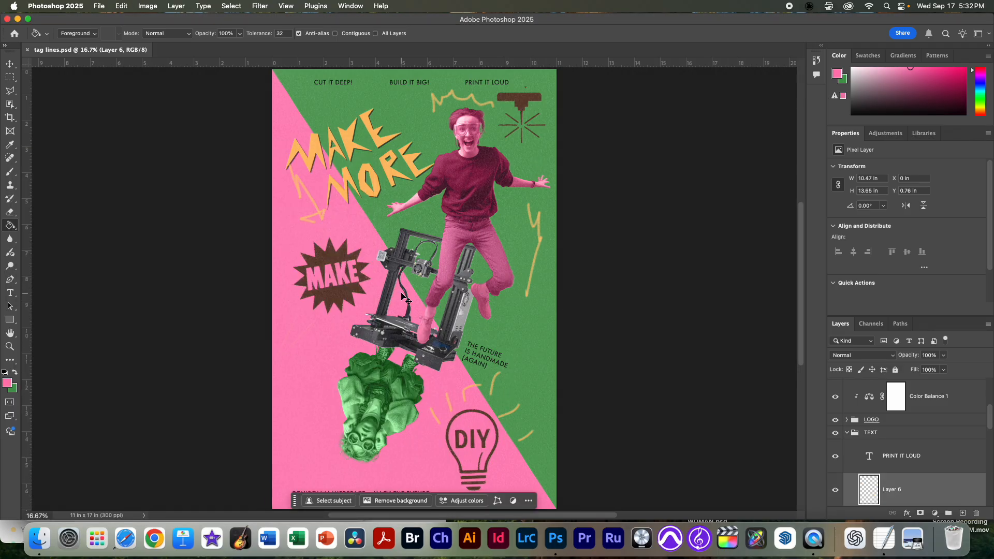
key("super+w")
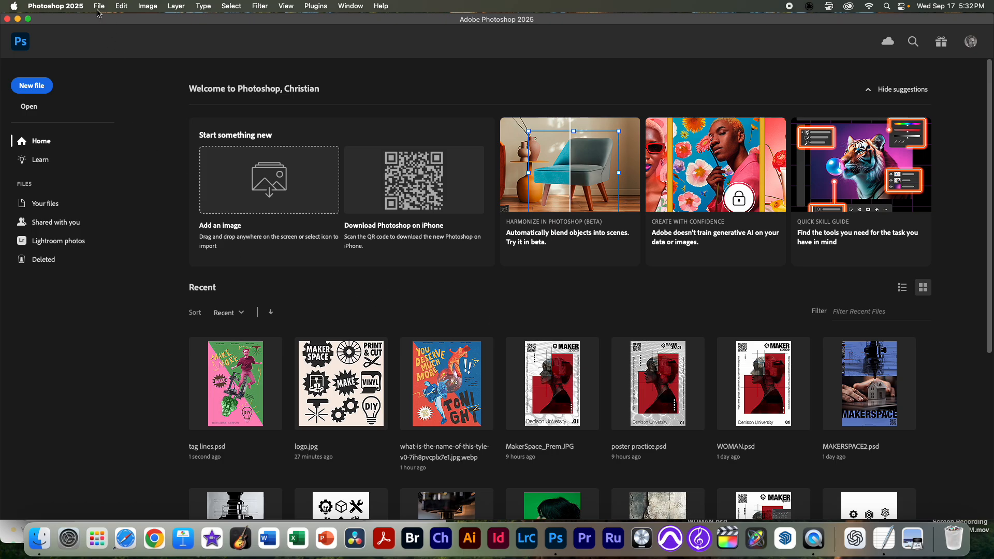
left_click(101, 6)
left_click(105, 20)
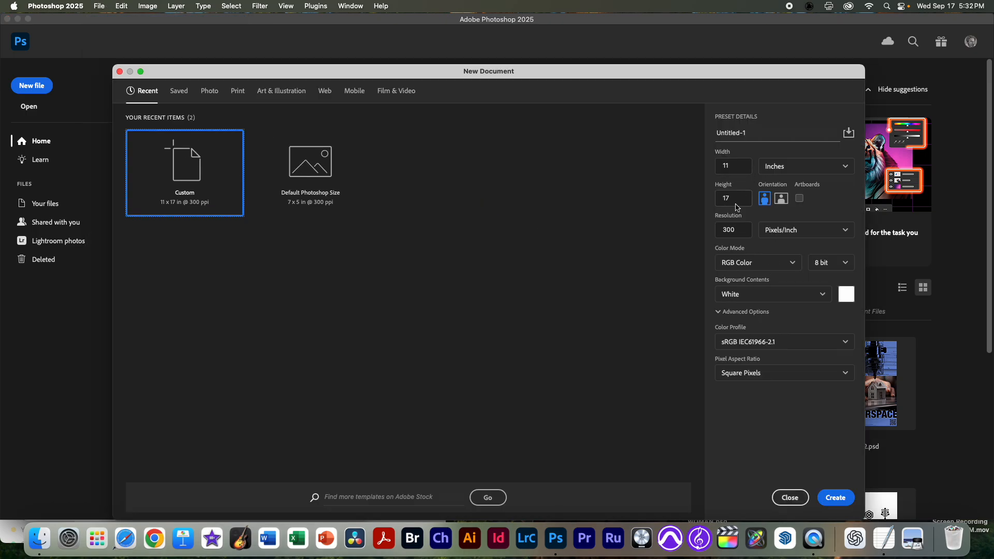
left_click(836, 497)
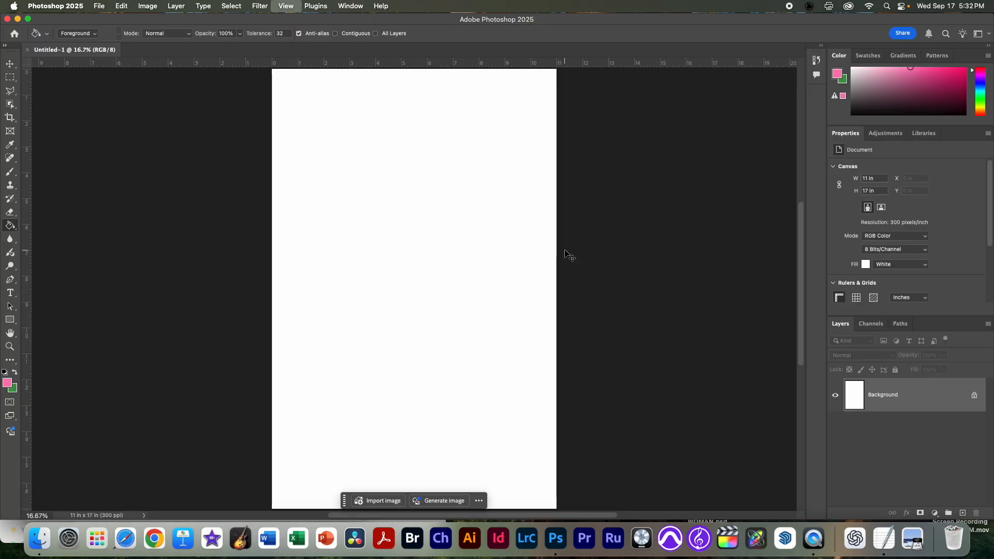
Step: Make green 4a994e the foreground color and fill the Background layer with it using the Paint Bucket
key("super+minus")
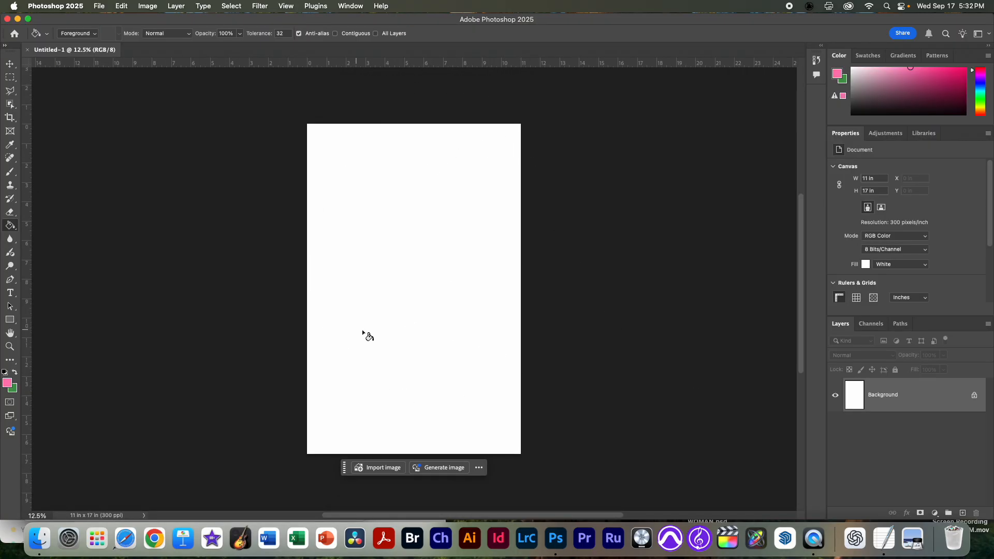
left_click(14, 374)
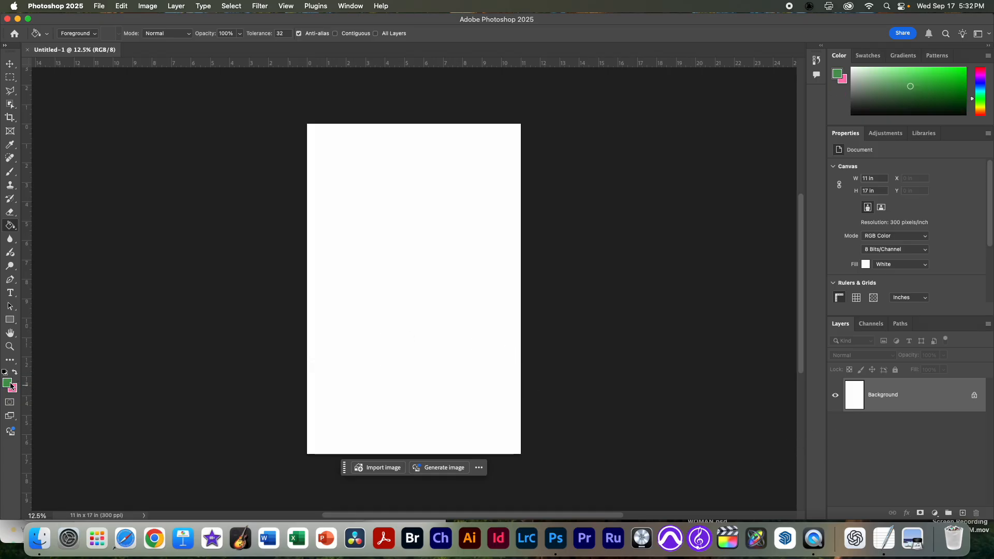
left_click(8, 385)
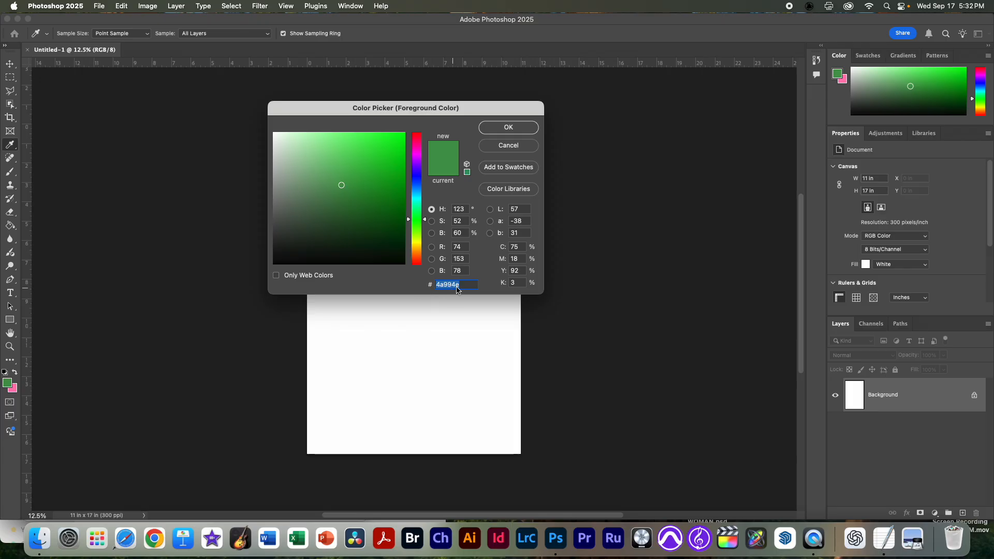
left_click(511, 127)
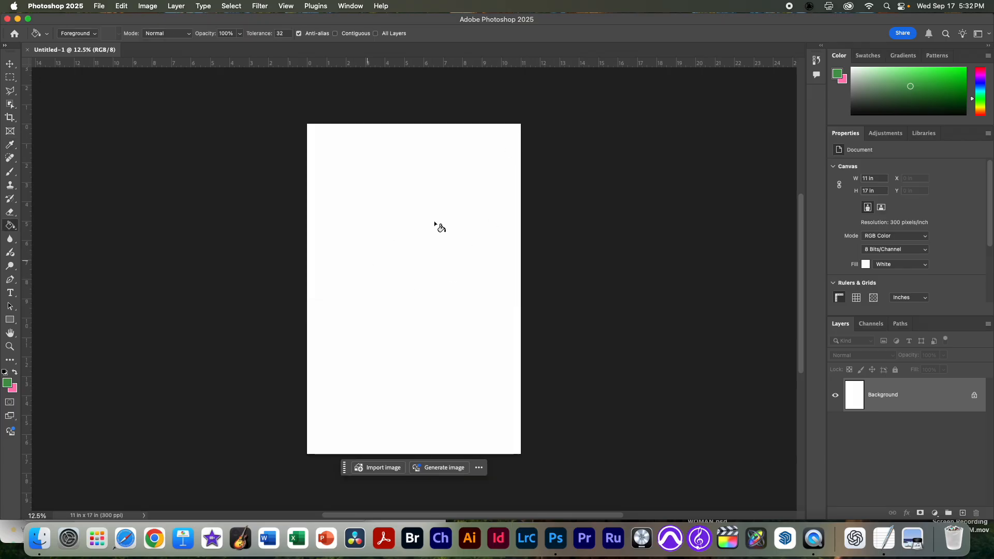
left_click(472, 337)
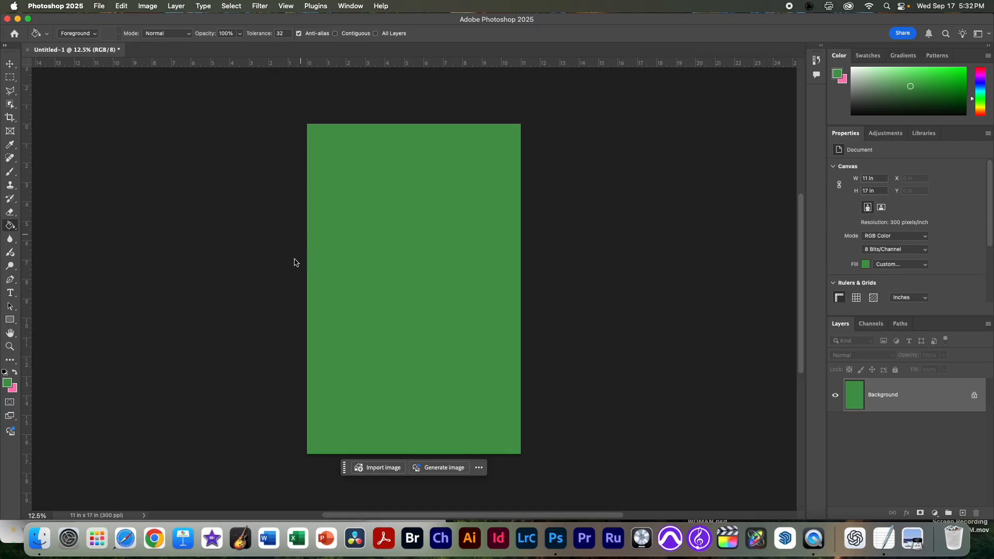
Step: Add a new layer above the green Background and name it Pink
left_click(10, 226)
left_click(63, 224)
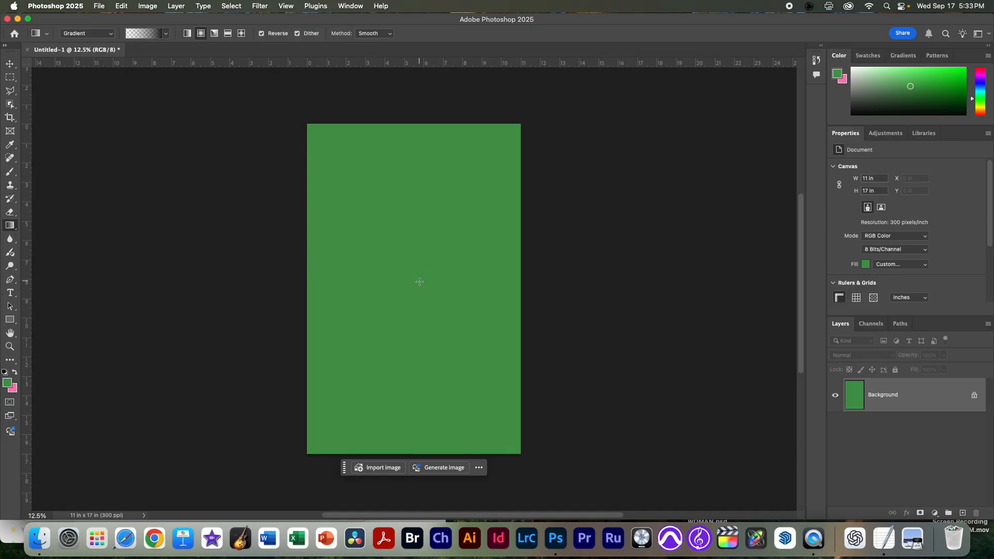
left_click(963, 513)
double_click(880, 394)
type("Pl")
type("nk")
key("Return")
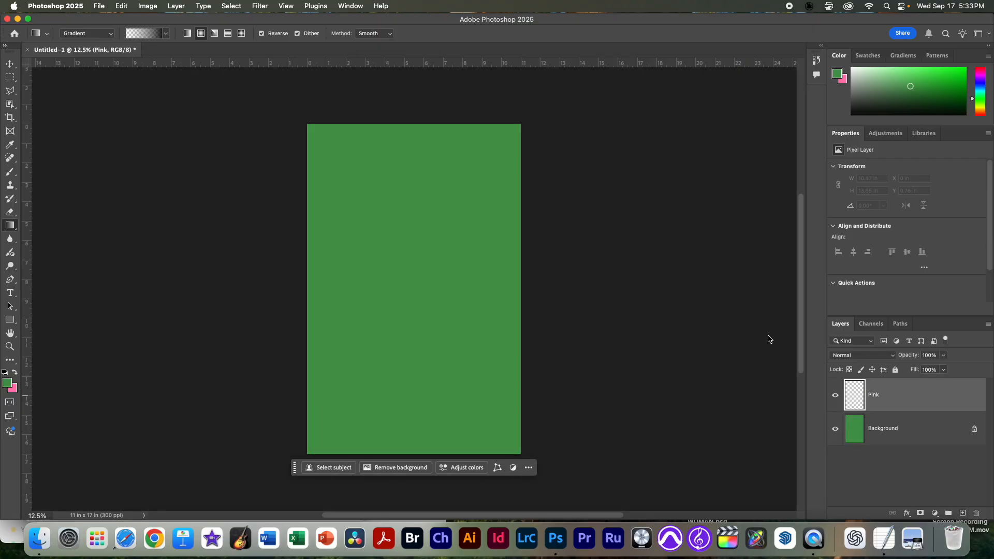
Step: Make pink ff7bb3 the foreground color and fill the Pink layer with the Paint Bucket
left_click(15, 374)
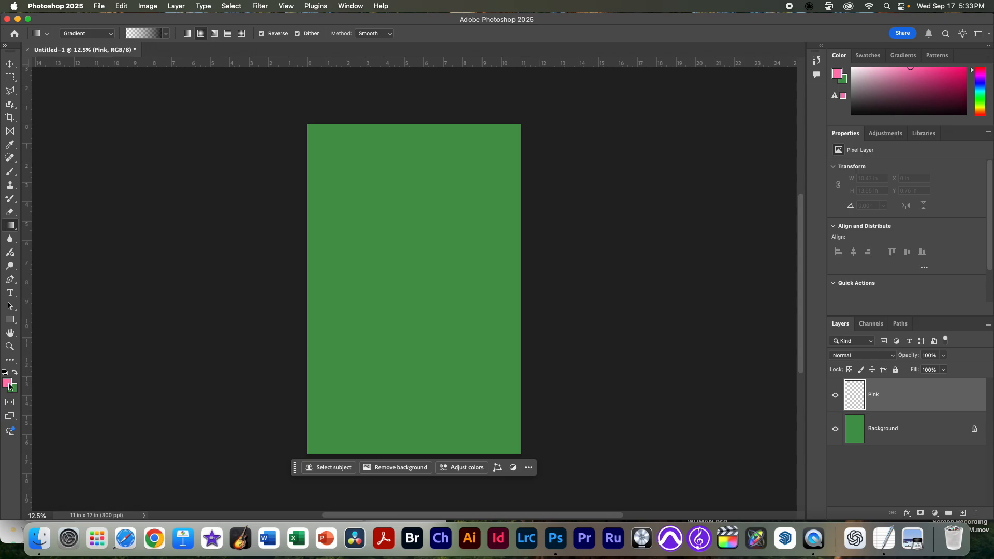
left_click(8, 384)
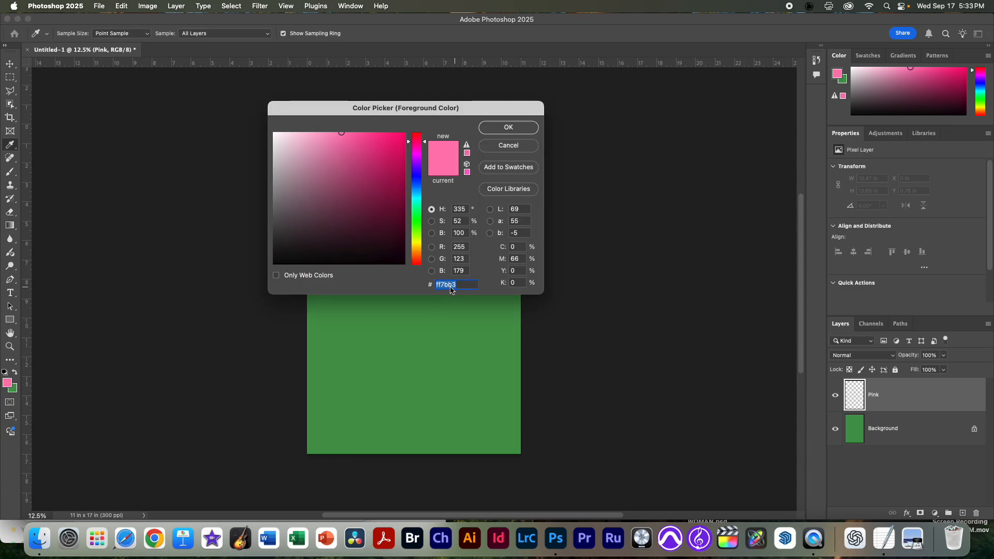
left_click(507, 126)
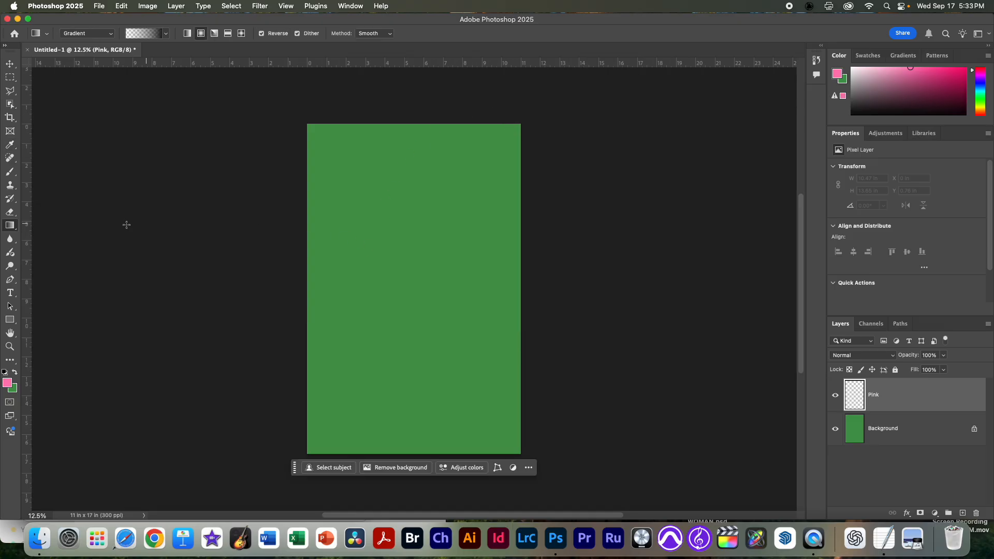
right_click(11, 229)
left_click(52, 226)
right_click(14, 228)
left_click(55, 232)
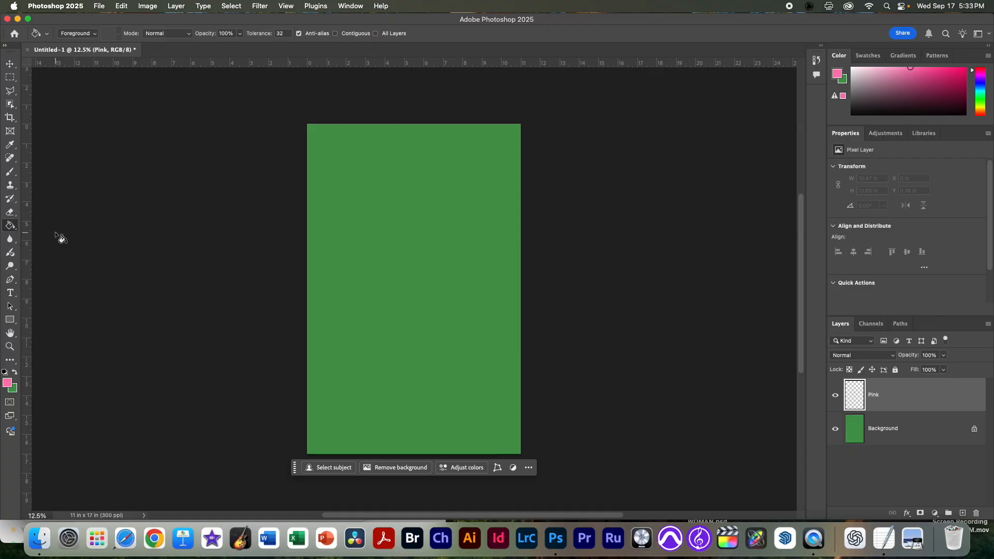
left_click(436, 245)
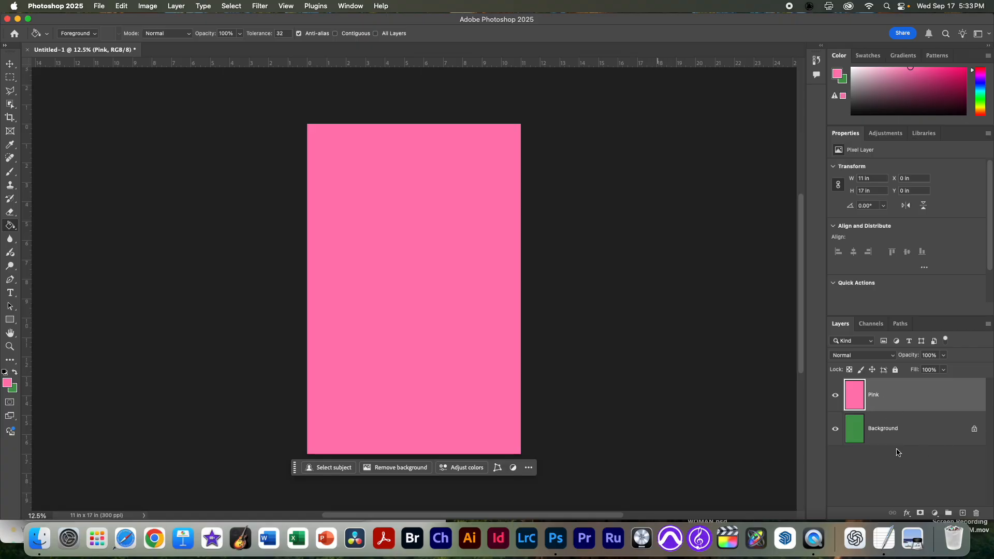
Step: Select the upper-right diagonal half of the canvas with the Polygonal Lasso and turn it into a layer mask on the Pink layer
left_click(14, 96)
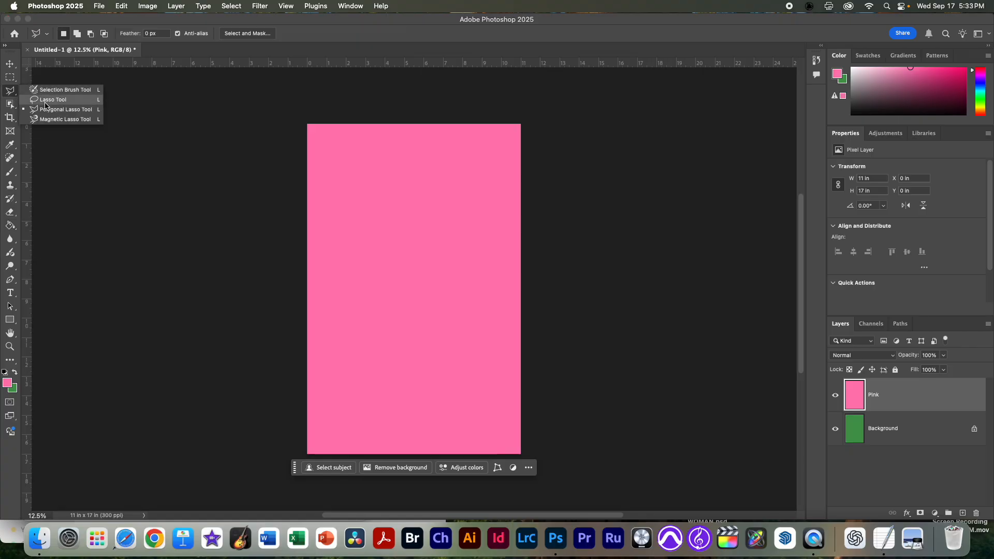
left_click(54, 110)
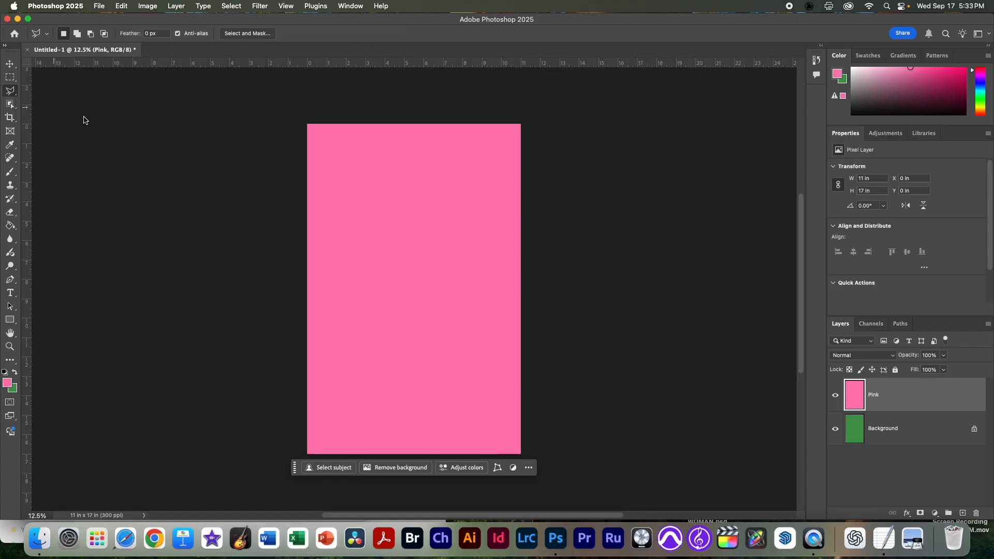
left_click(308, 124)
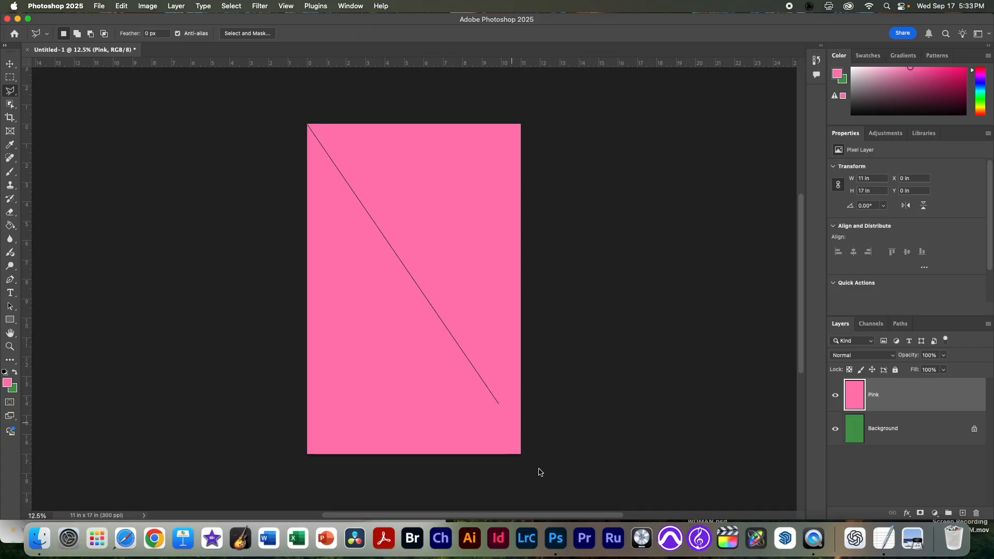
left_click(538, 431)
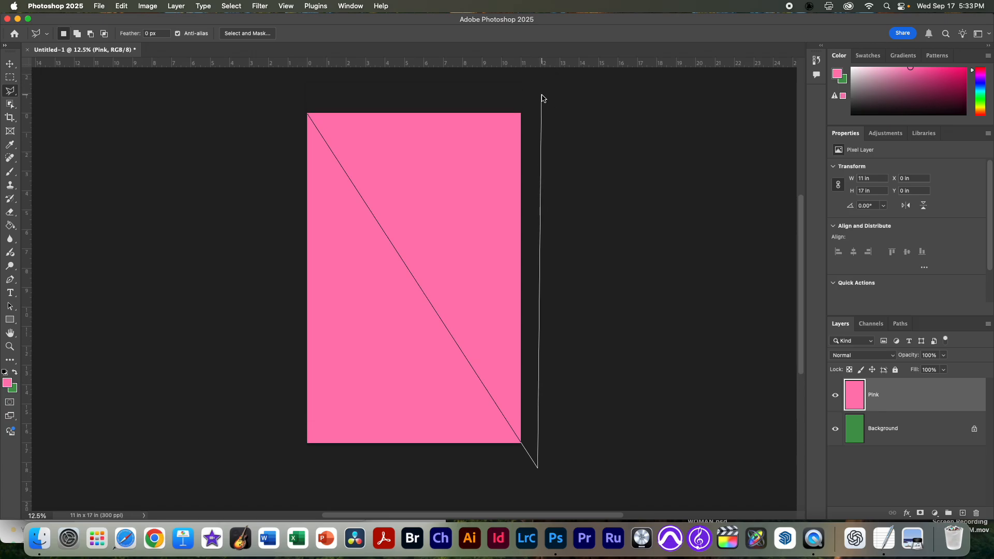
left_click(542, 95)
left_click(280, 88)
left_click(307, 111)
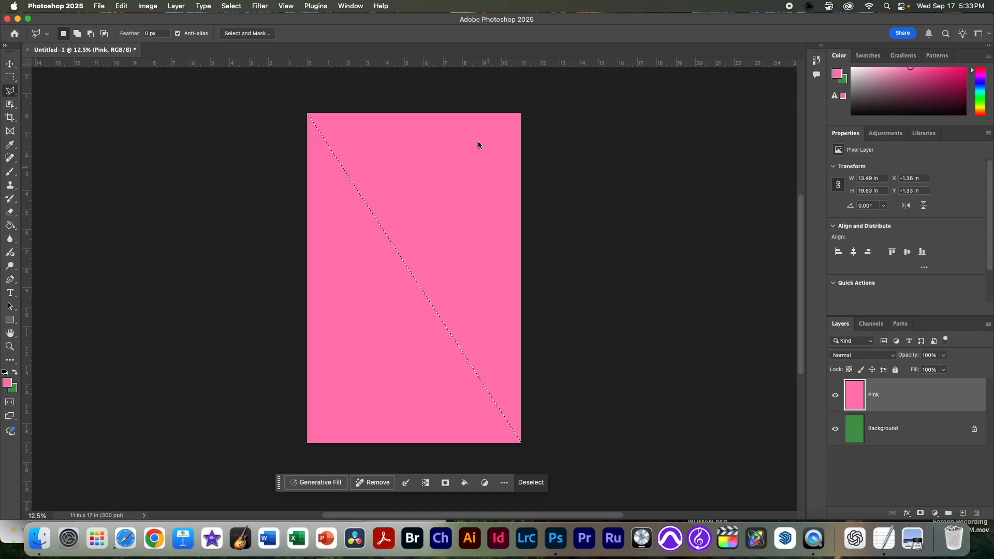
left_click(920, 513)
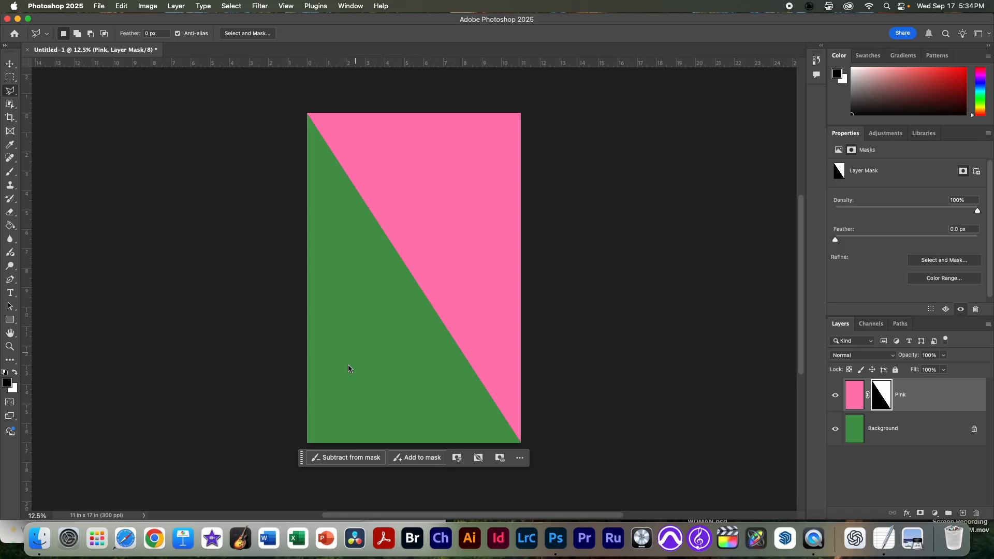
Step: Check the arrangement of pink and green halves against the tag lines.psd thumbnail in Finder's POSTER_POPART folder
key("super+Tab")
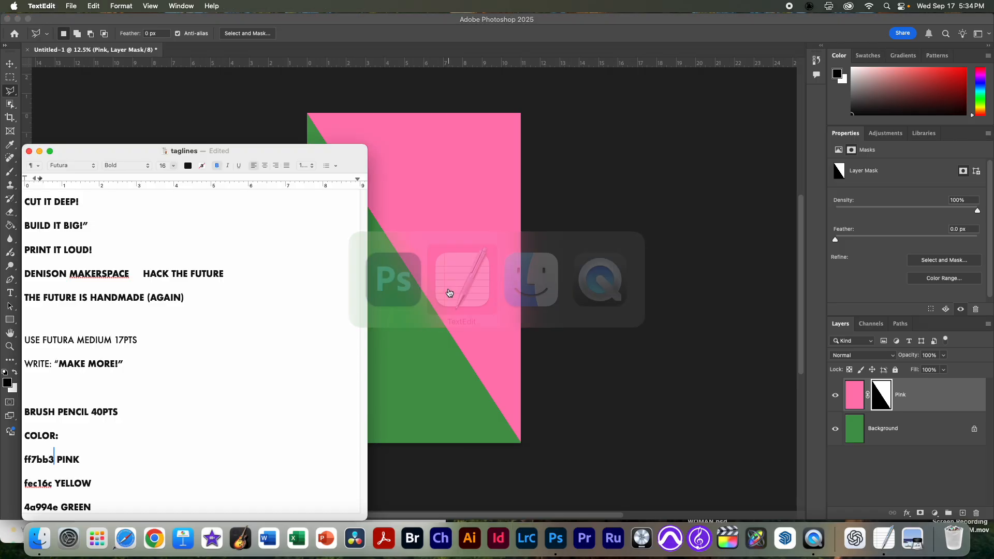
key("super+Tab")
key("super+Tab")
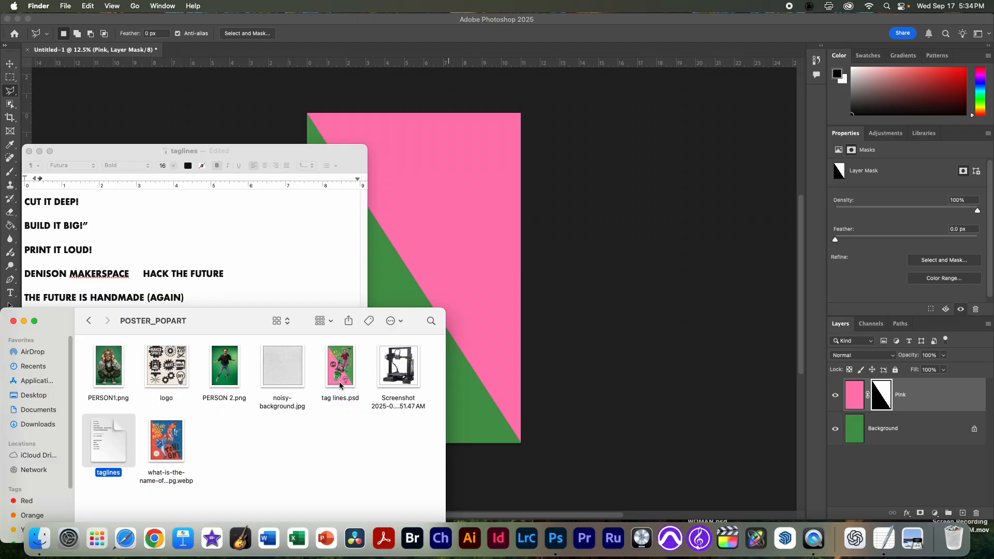
key("super+Tab")
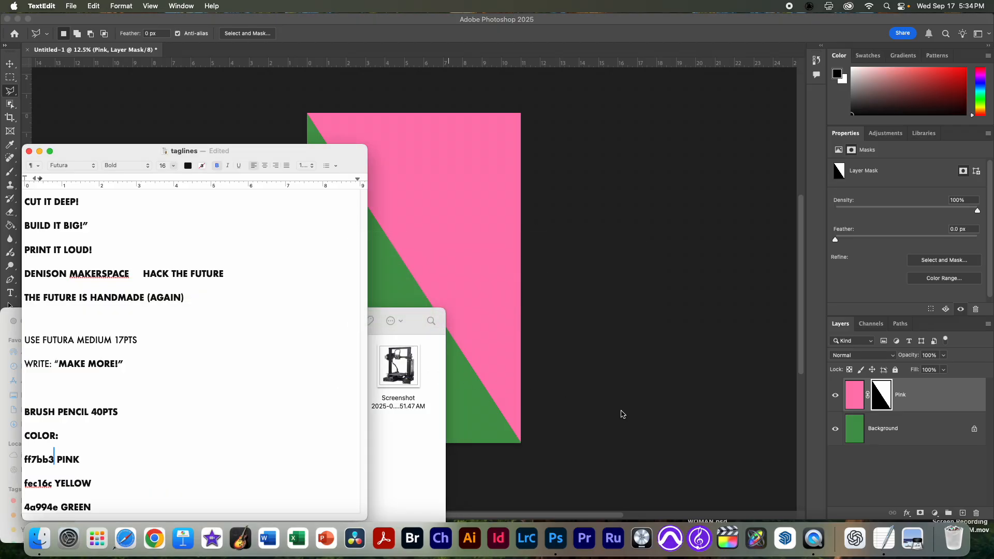
Step: Invert the Pink layer's mask so pink fills the lower-left half of the canvas
left_click(888, 399)
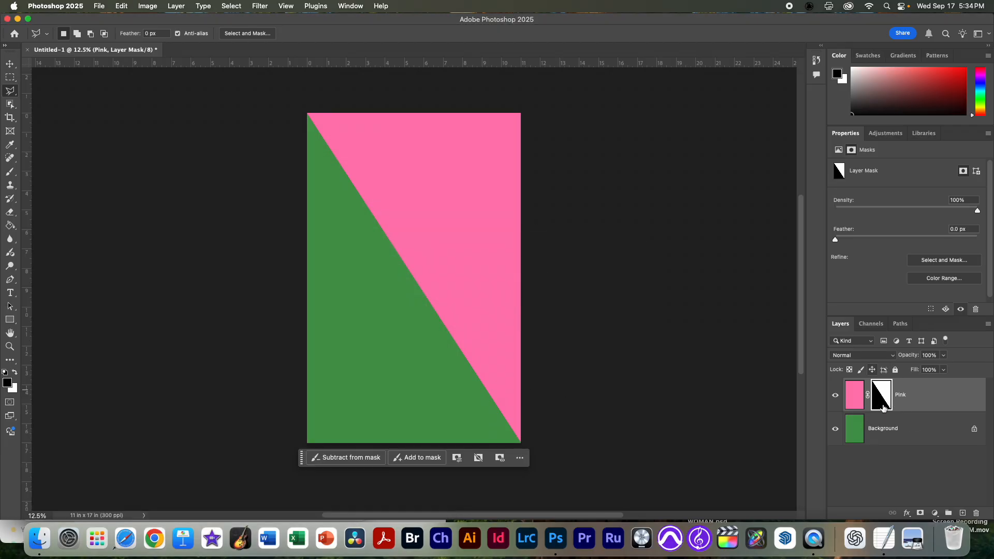
key("super+i")
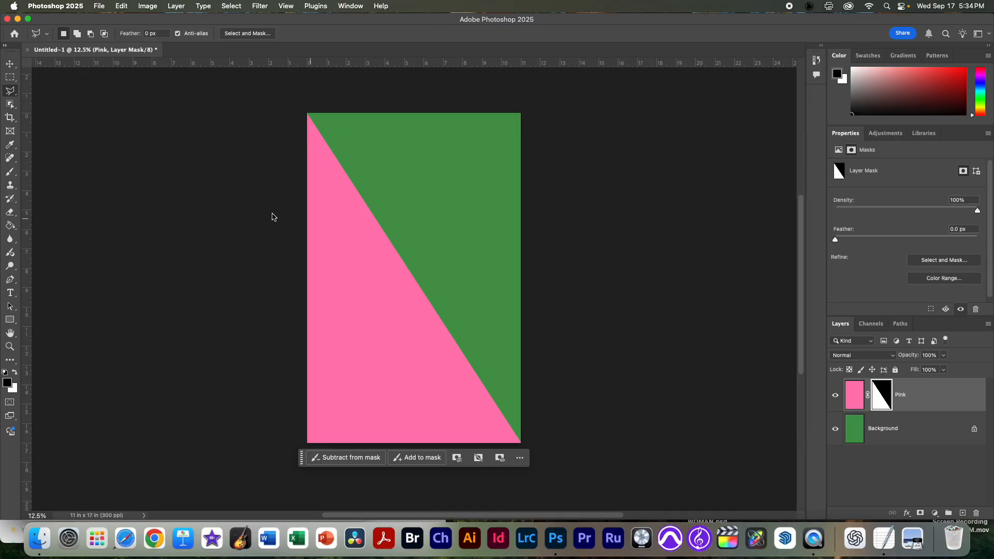
Step: Open PERSON 2.png from Finder's POSTER_POPART folder in Photoshop and arrange the two documents in a 2-up Vertical layout
key("super+Tab")
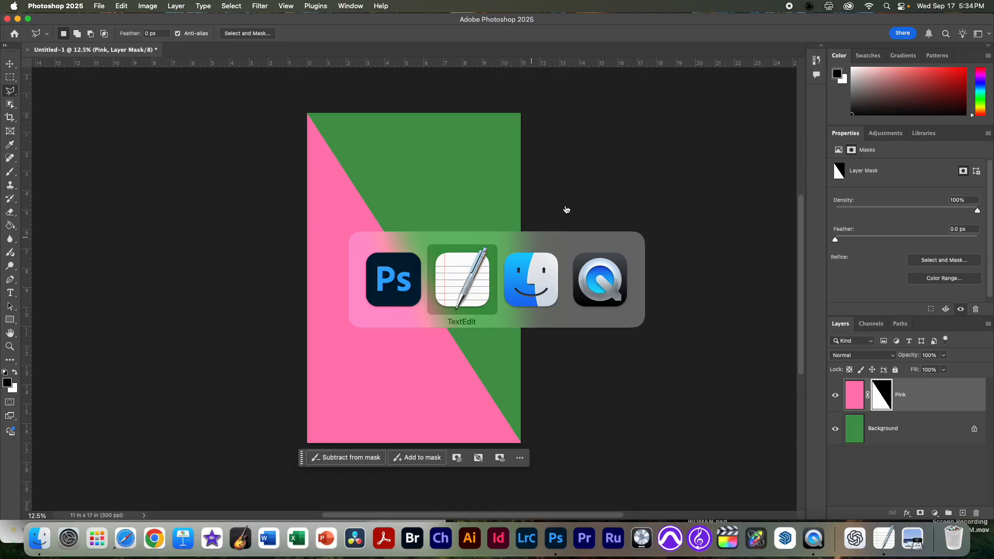
key("super+Tab")
key("super+Tab")
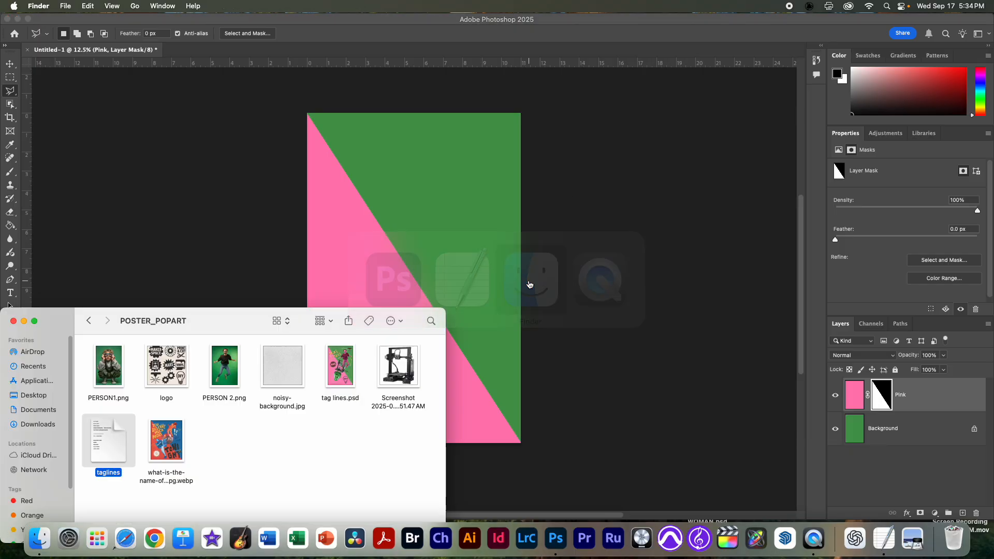
left_click_drag(229, 363, 557, 541)
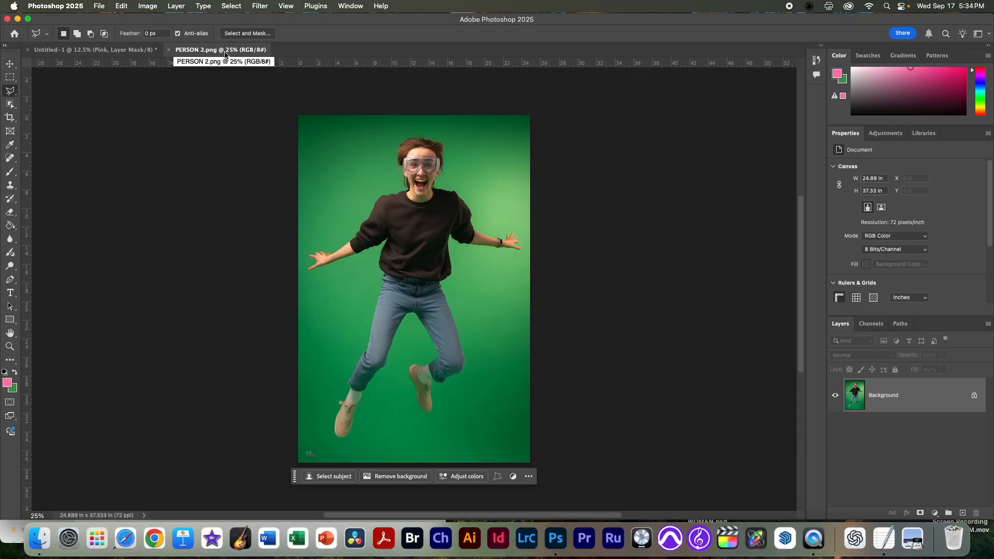
left_click(358, 7)
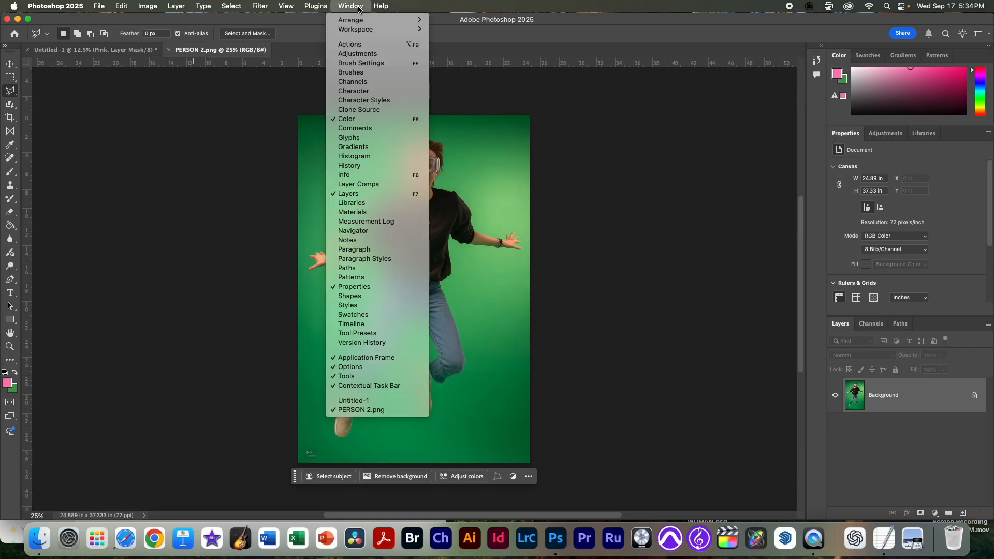
mouse_move(362, 21)
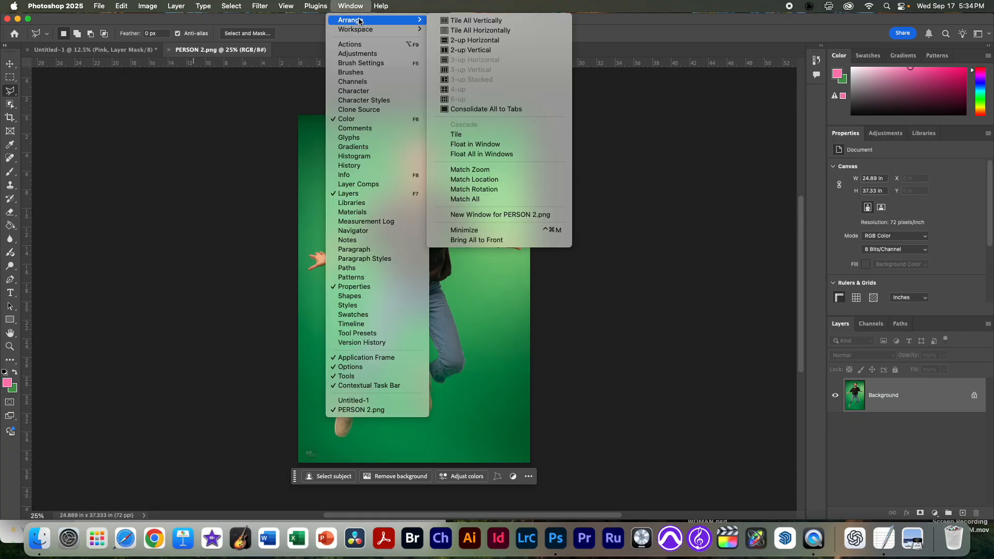
left_click(482, 50)
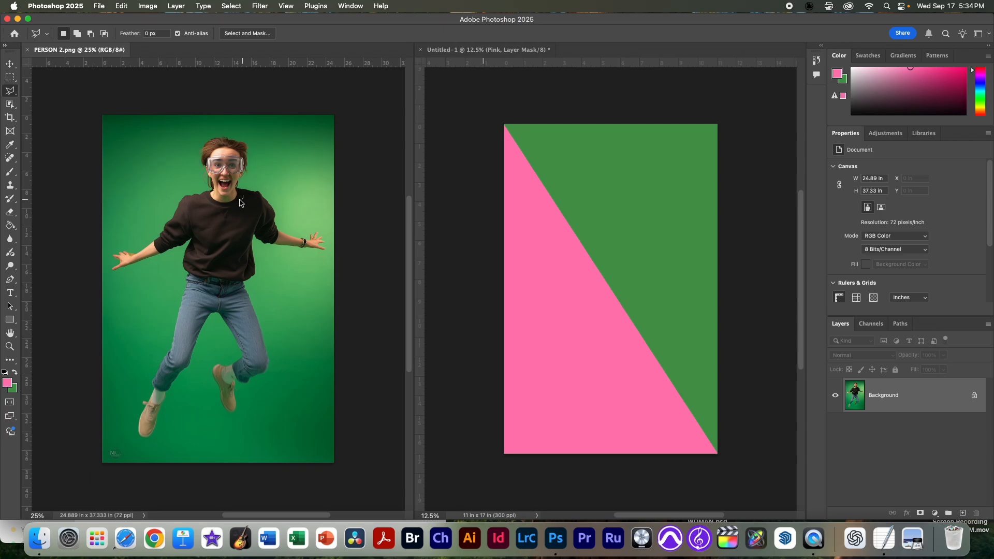
Step: Select the jumping person in PERSON 2.png with Select Subject and hide the green backdrop with a layer mask
key("w")
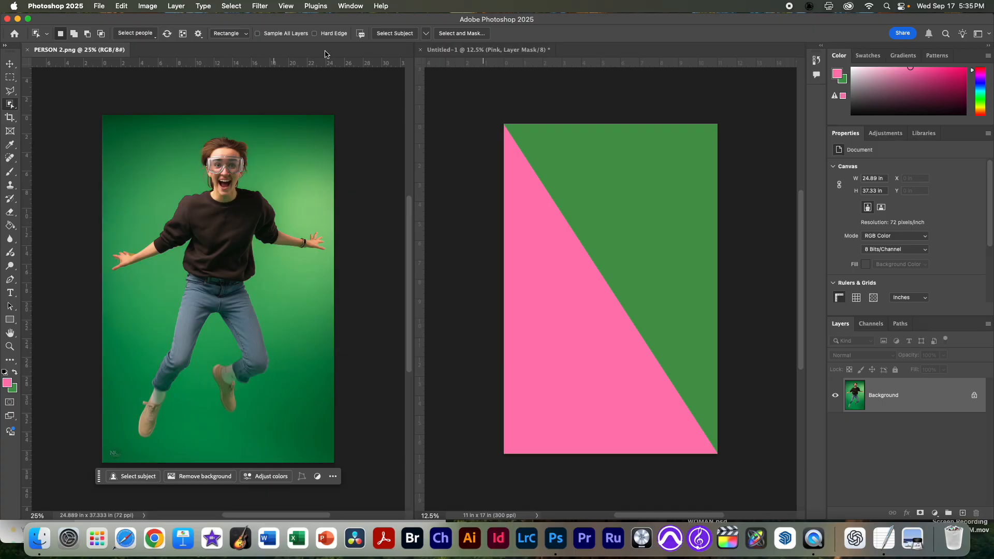
left_click(394, 35)
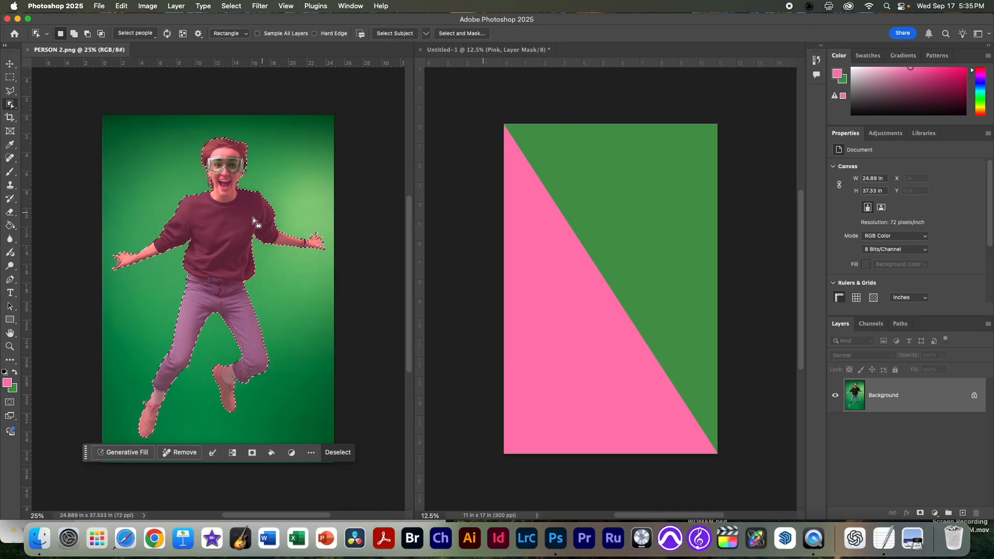
left_click(921, 513)
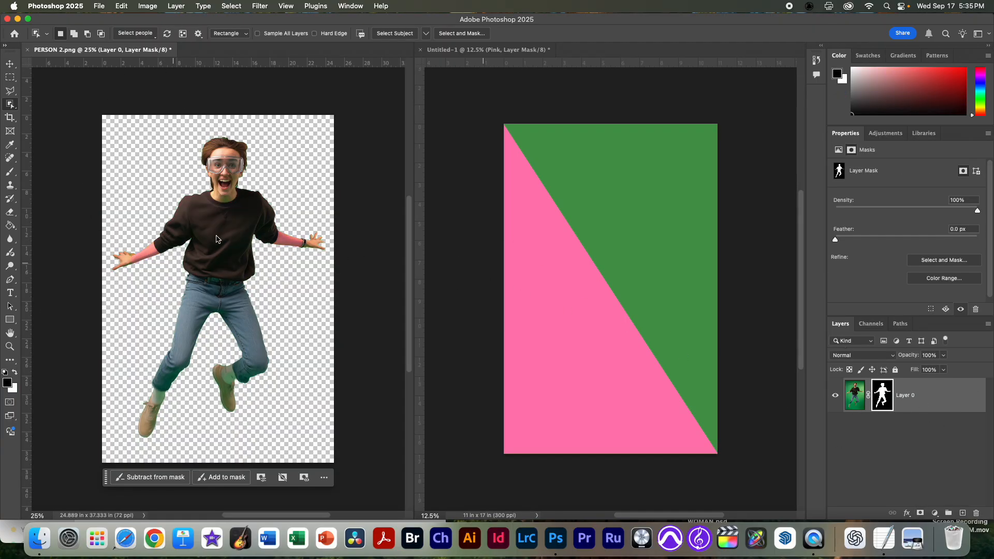
Step: Copy the masked jumping person from PERSON 2.png into the Untitled-1 poster as a new top layer
left_click(495, 102)
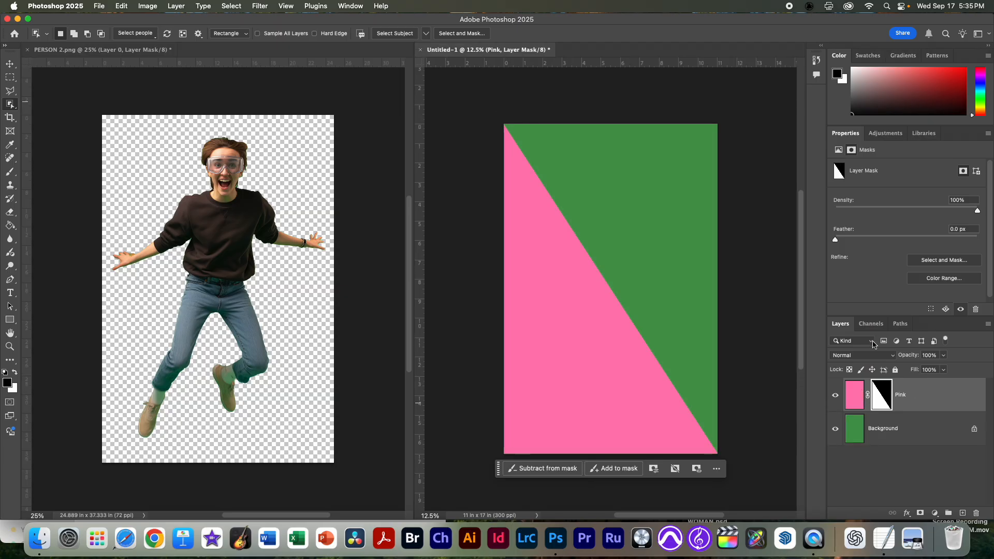
left_click(394, 104)
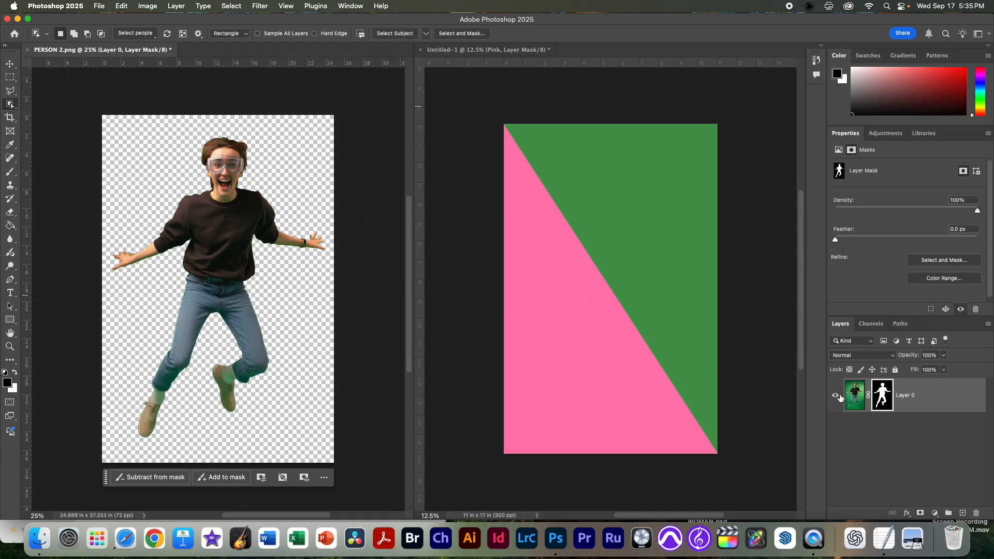
left_click_drag(855, 403, 608, 339)
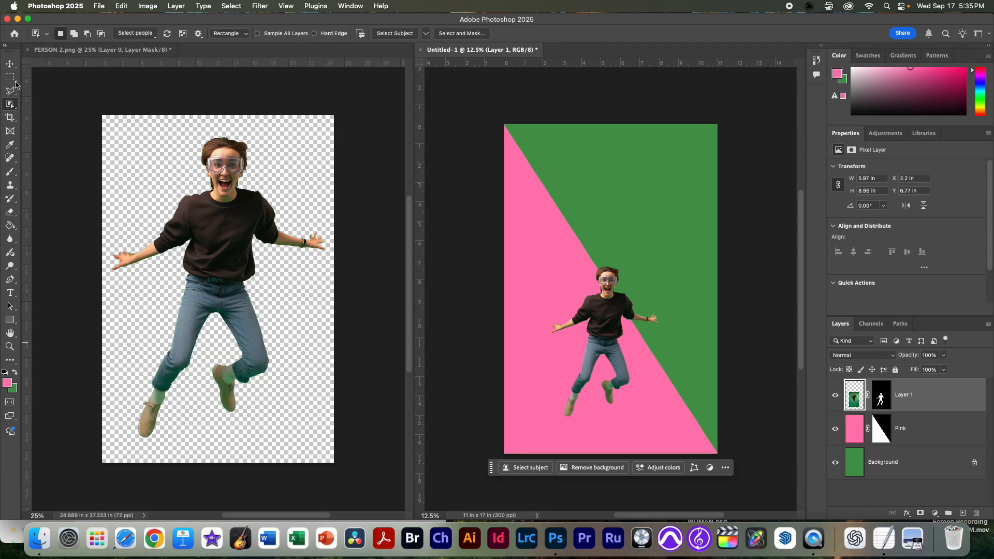
Step: Scale the jumping person's layer up to about 8.1 by 12.15 in and move it to the poster's upper right
left_click(15, 63)
left_click_drag(618, 350, 655, 266)
key("super+t")
left_click_drag(642, 345, 641, 409)
key("Return")
left_click_drag(644, 289, 640, 253)
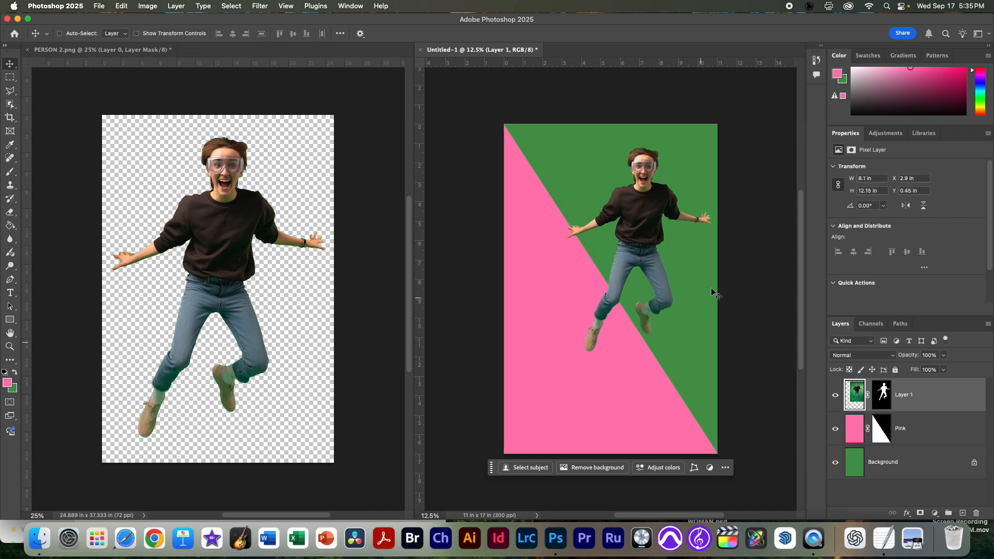
Step: Rotate the jumping person about 7.3° clockwise on the poster
key("super+t")
left_click_drag(747, 196, 751, 210)
left_click_drag(687, 226, 686, 227)
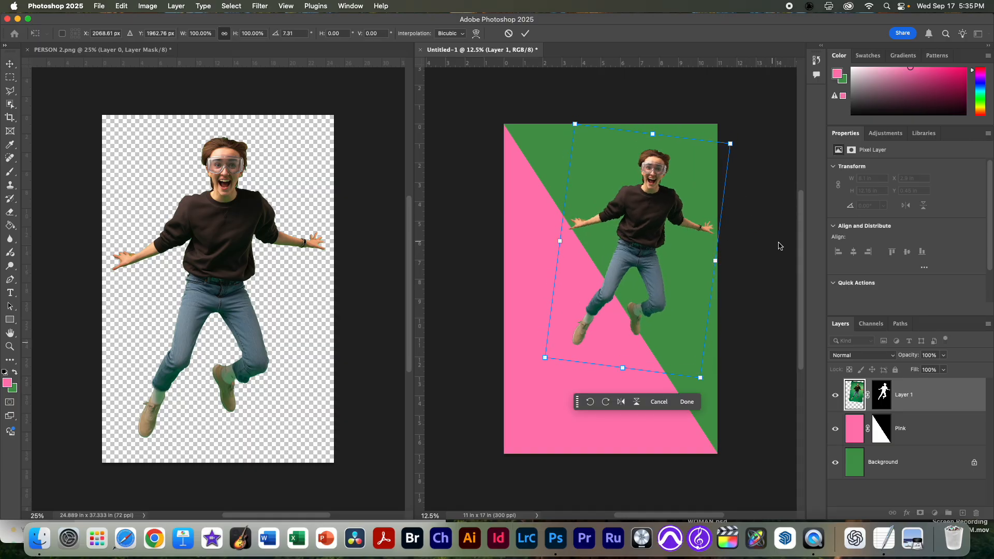
key("Escape")
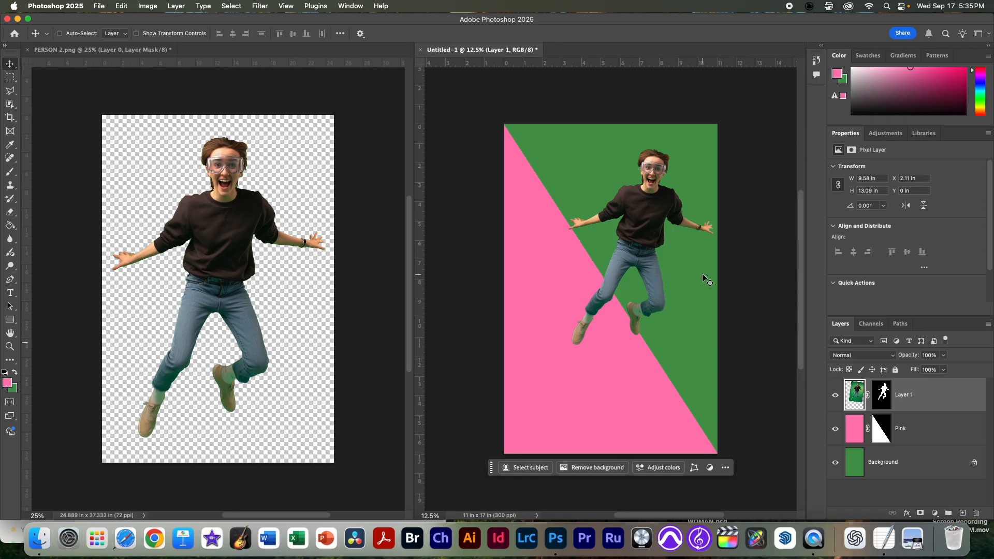
Step: Open PERSON1.png from the POSTER_POPART folder on the Desktop as a tab beside PERSON 2.png
left_click(311, 92)
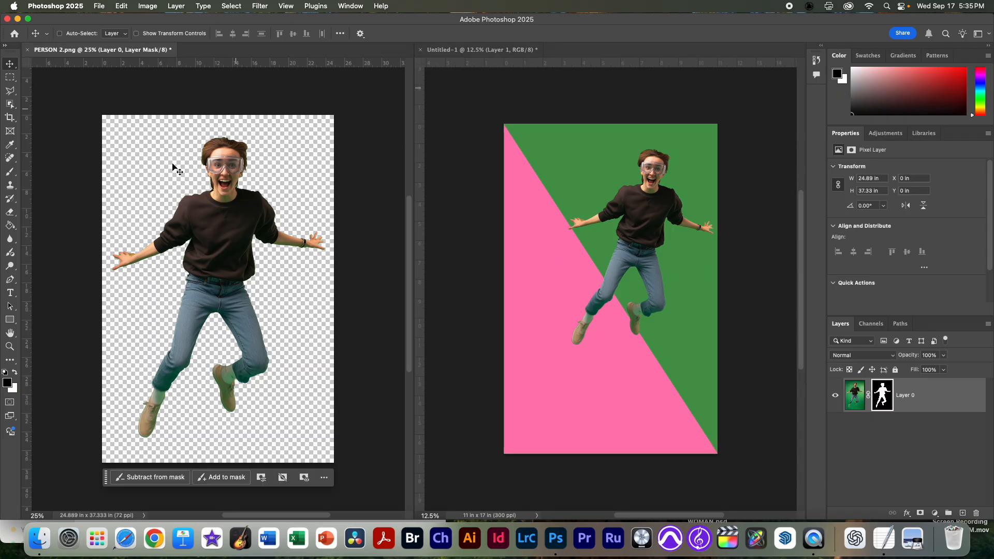
left_click(97, 6)
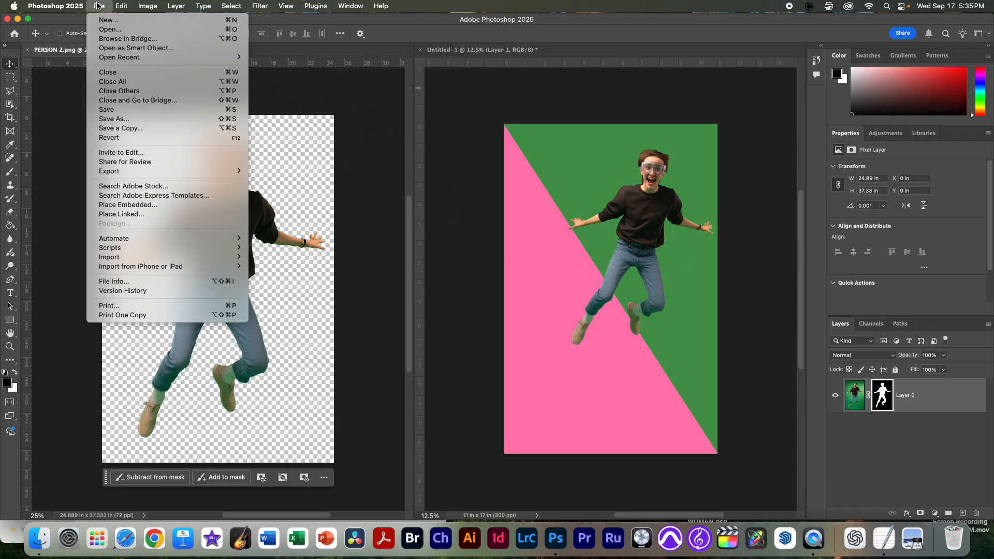
left_click(104, 29)
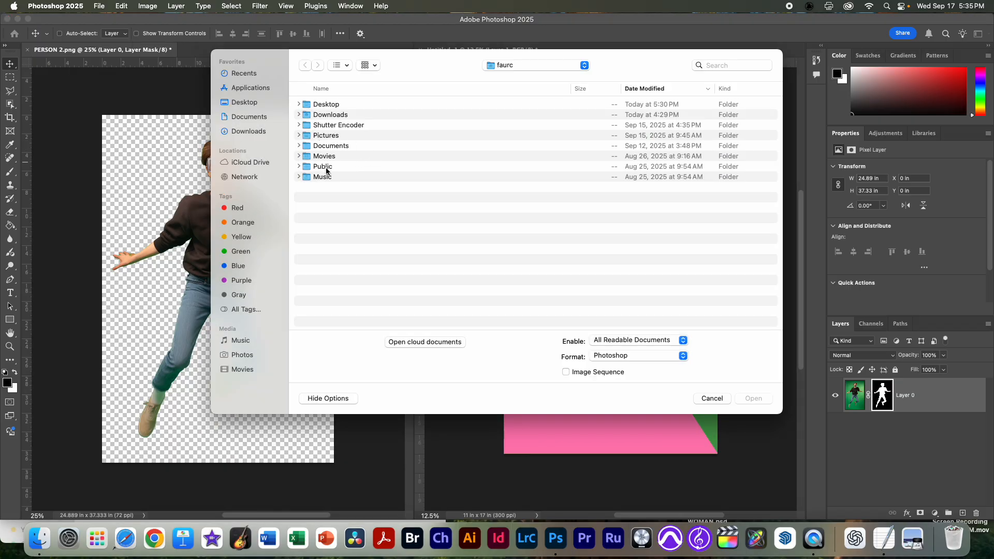
key("super+shift+d")
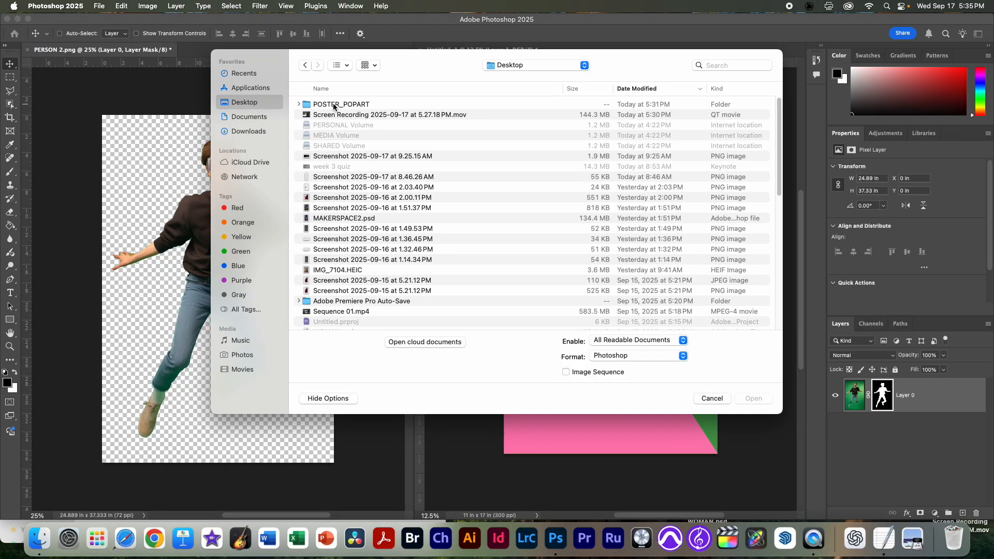
double_click(331, 104)
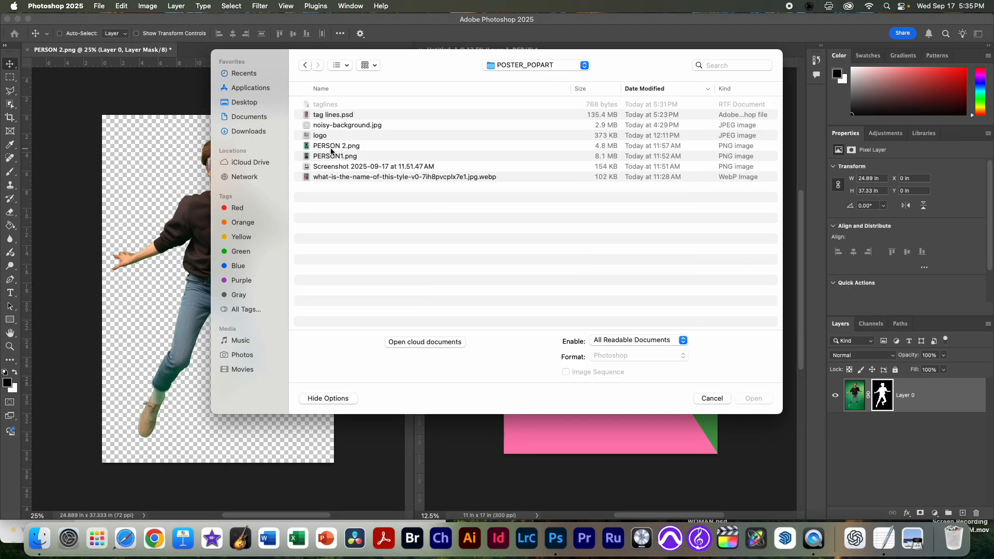
left_click(331, 149)
key("space")
key("space")
key("Down")
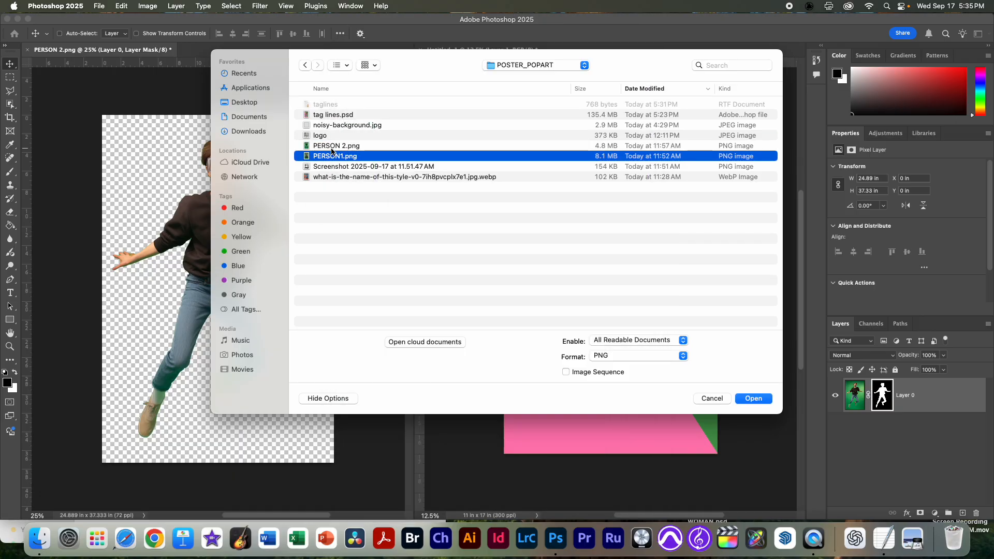
key("Return")
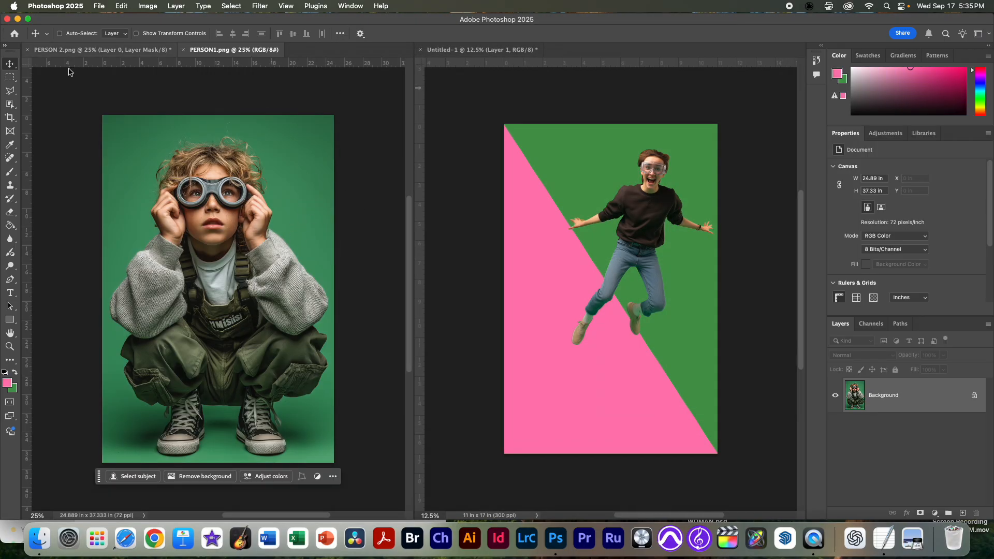
left_click(76, 51)
left_click(233, 50)
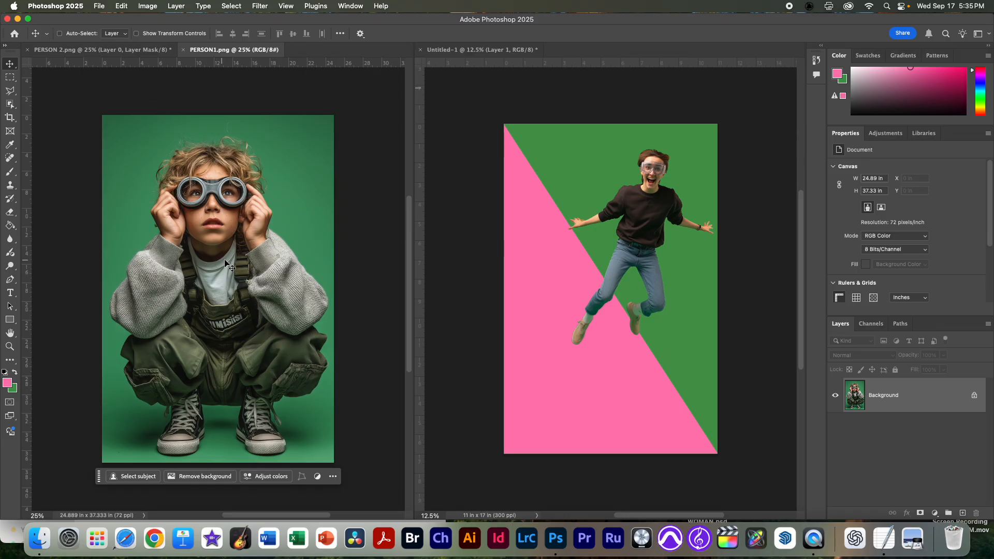
Step: Mask the crouching person in PERSON1.png with the Object Selection tool and copy the cutout onto the poster as a new layer
key("w")
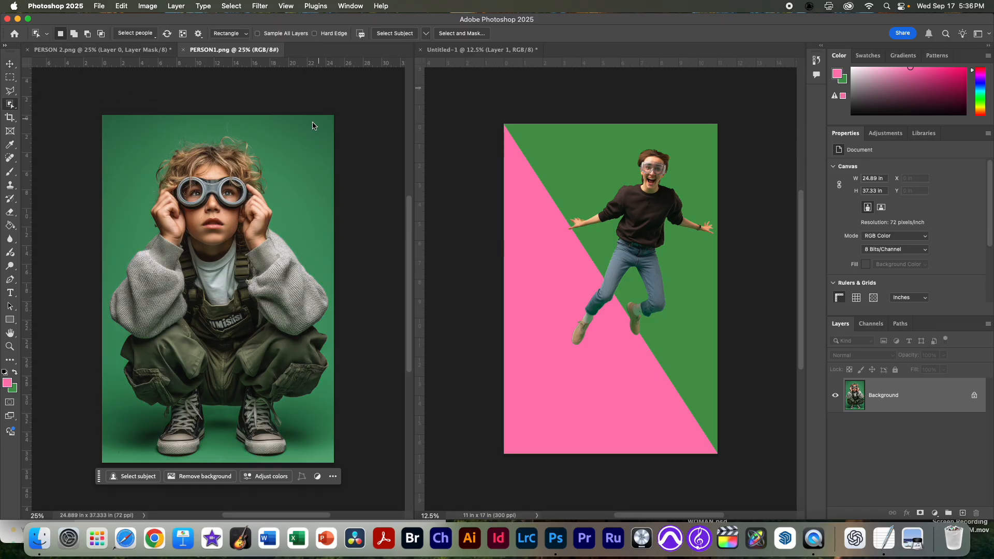
left_click(229, 240)
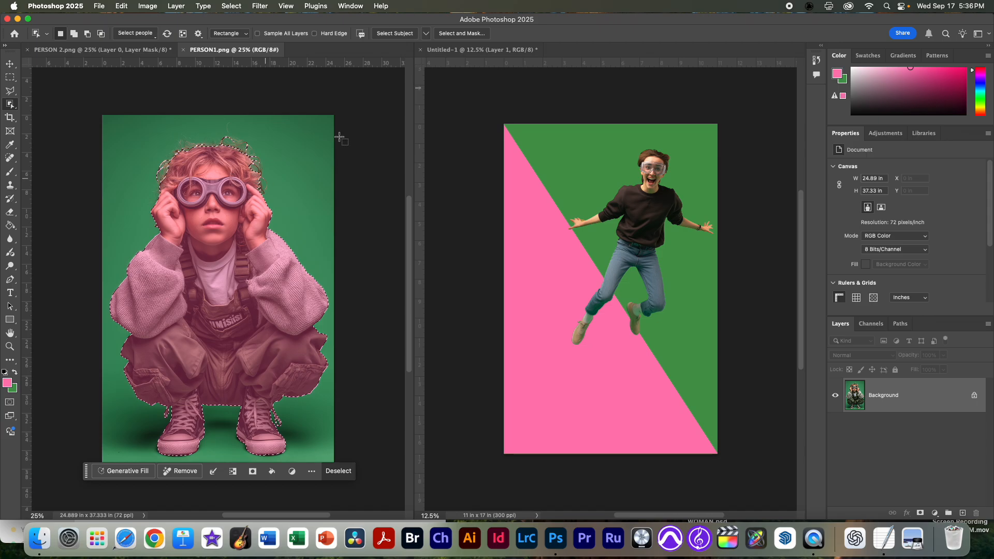
left_click(920, 513)
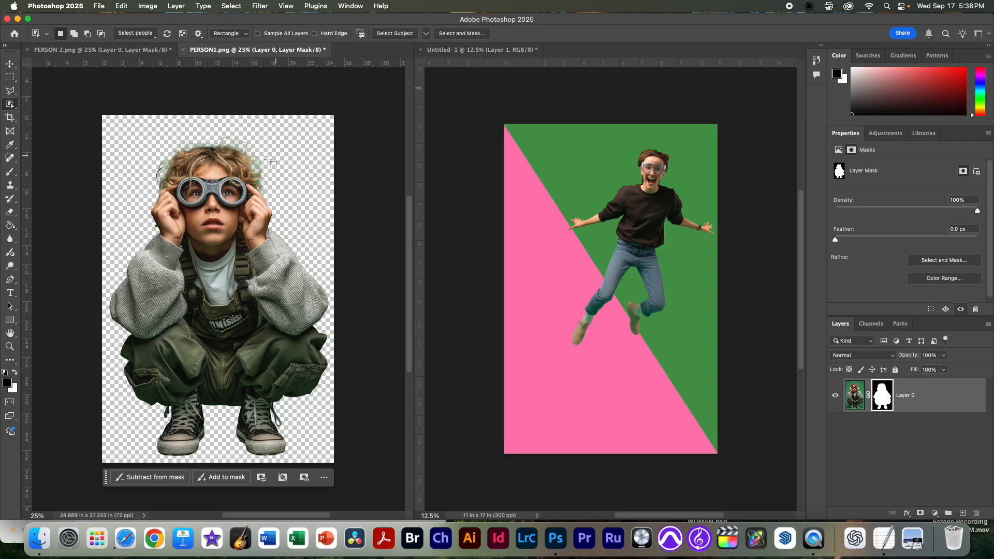
left_click_drag(858, 401, 650, 333)
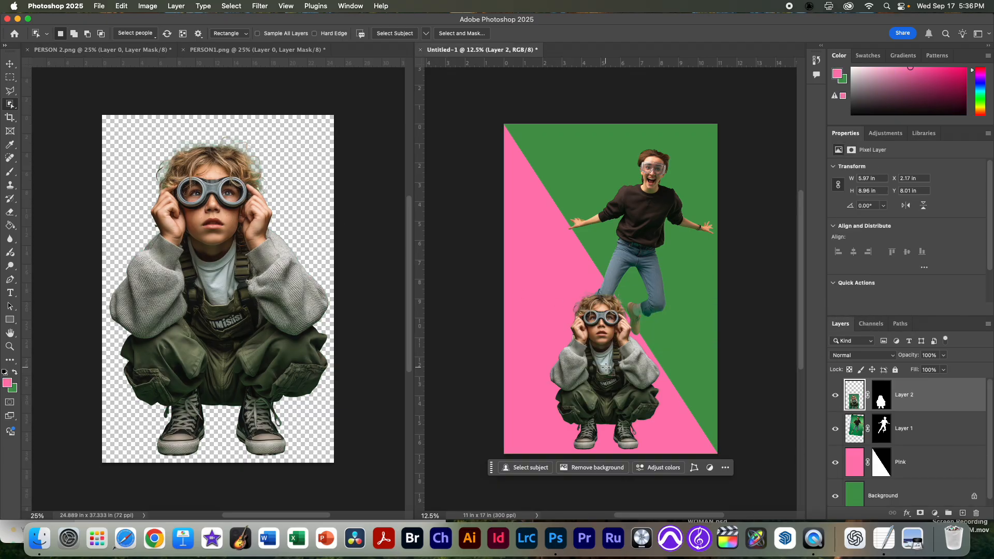
Step: Rotate the crouching person about -154° and place the figure upside down in the poster's lower-left pink area
key("super+t")
left_click_drag(692, 263, 459, 448)
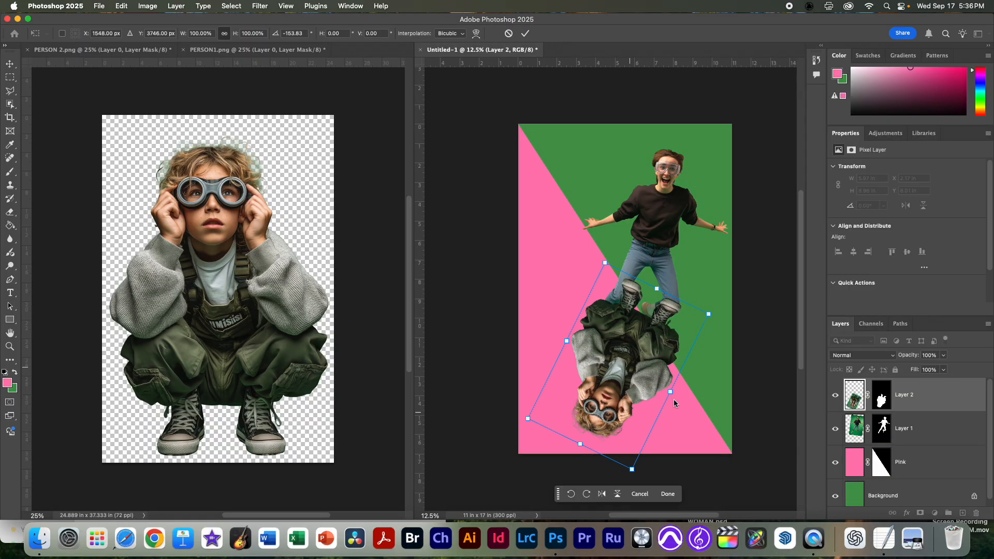
left_click_drag(615, 383, 585, 398)
key("Return")
key("w")
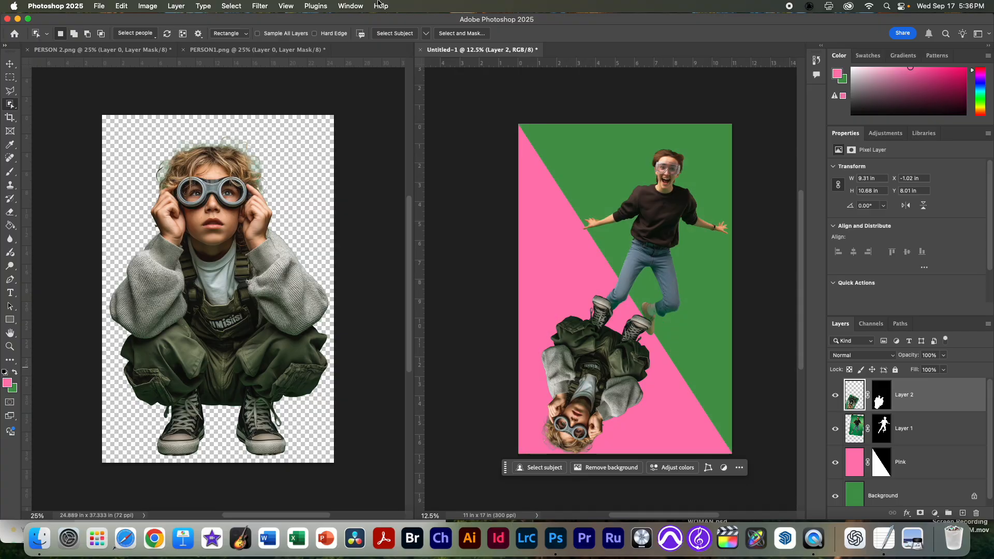
Step: Preview the 3D printer screenshot in the POSTER_POPART folder and open it as a tab beside PERSON1.png
left_click(210, 81)
left_click(100, 7)
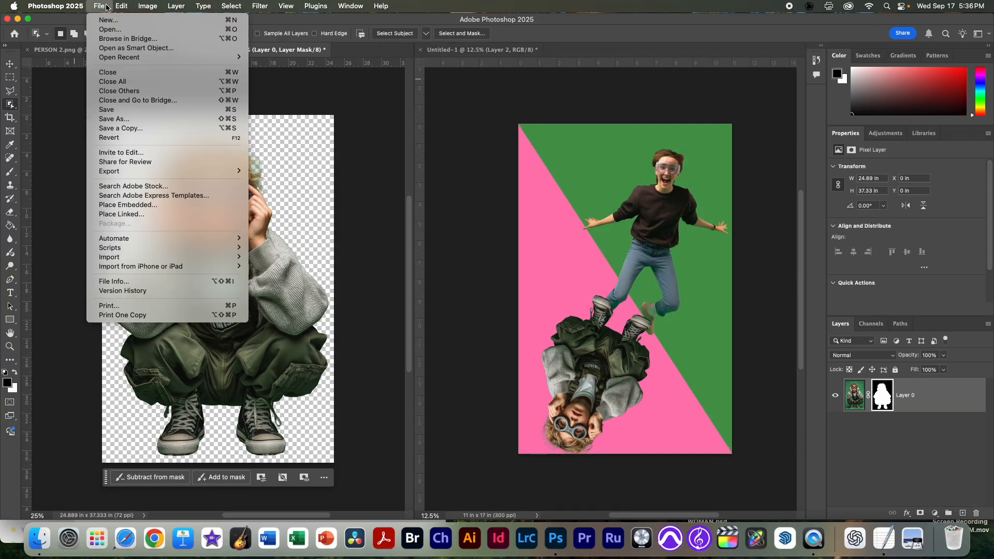
left_click(110, 30)
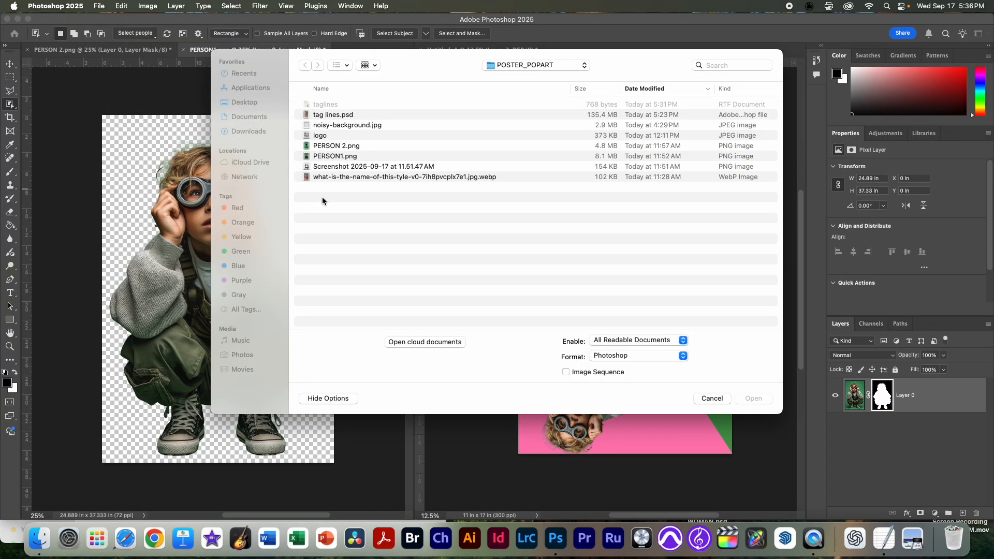
left_click(356, 166)
key("space")
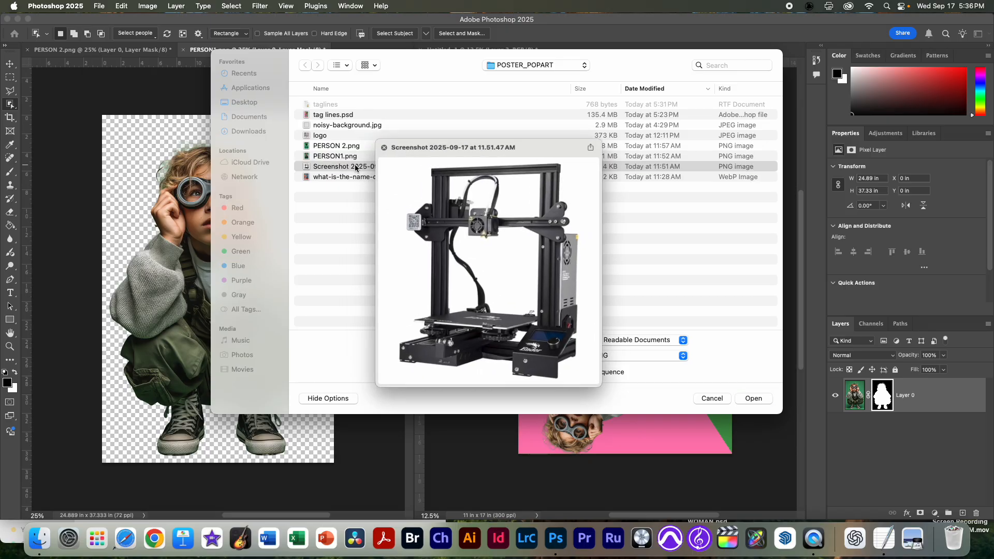
key("space")
left_click(754, 399)
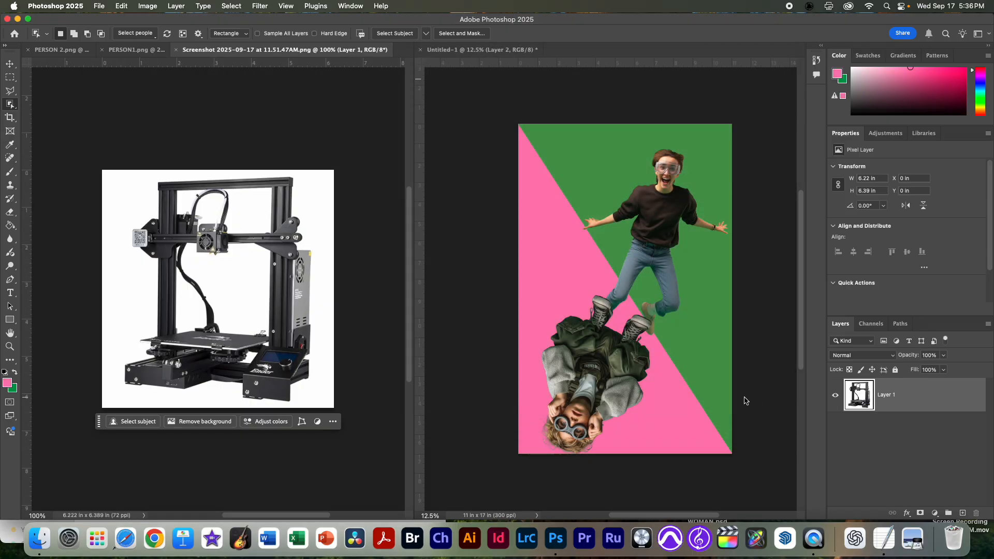
Step: Select the 3D printer with the Object Selection tool, mask out its background, and copy the cutout onto the poster as a new layer
left_click(295, 289)
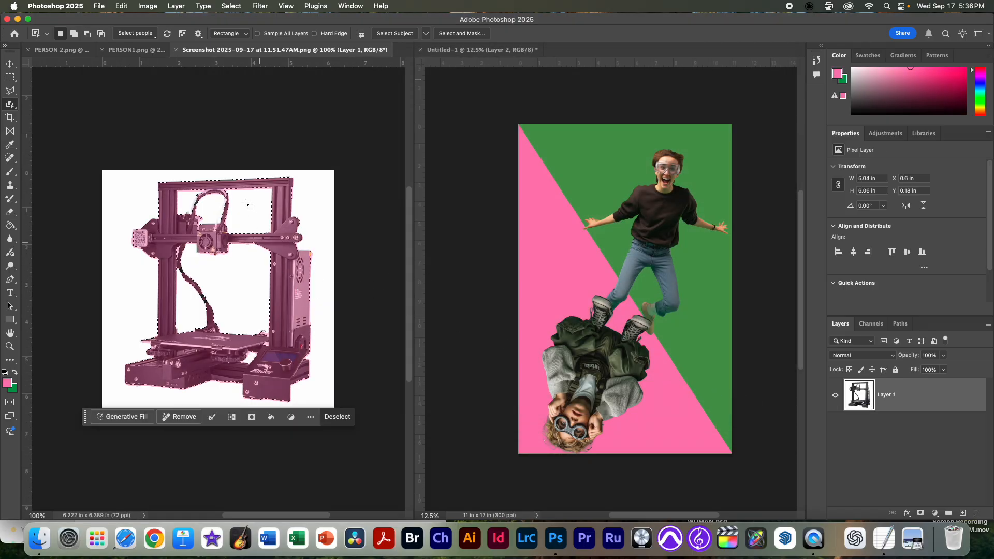
left_click(920, 513)
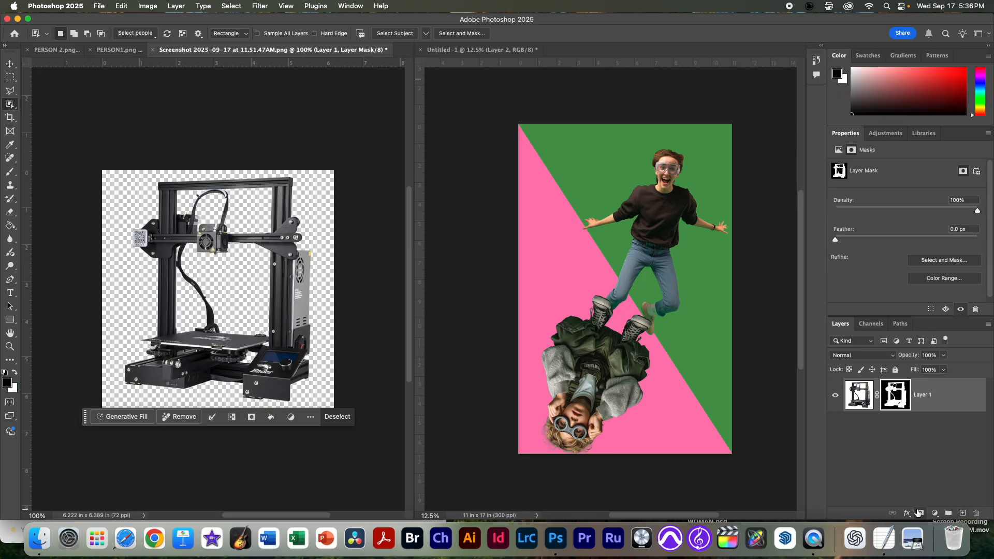
left_click_drag(864, 396, 747, 220)
Step: Enlarge the 3D printer to about 6.38 × 6.56 in and place it between the two people on the poster
key("super+t")
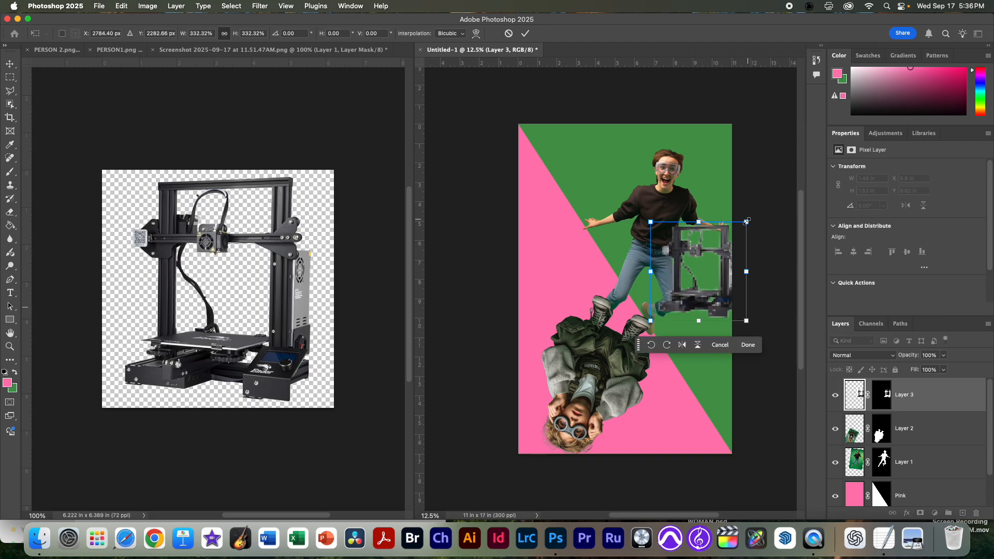
left_click_drag(724, 290, 658, 291)
left_click_drag(680, 323, 714, 346)
key("Return")
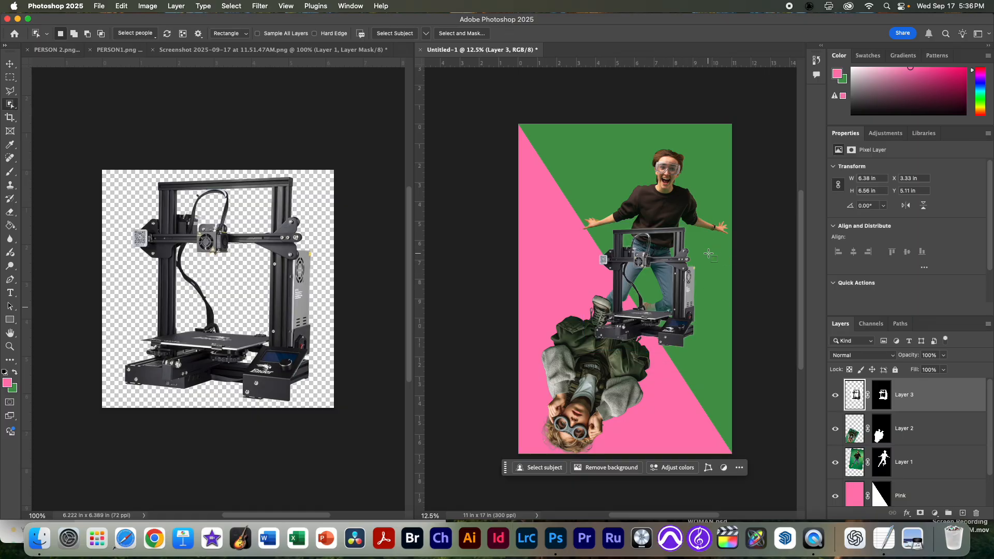
Step: Rotate the 3D printer slightly clockwise and shift it a little up and left across the pink and green diagonal
key("super+t")
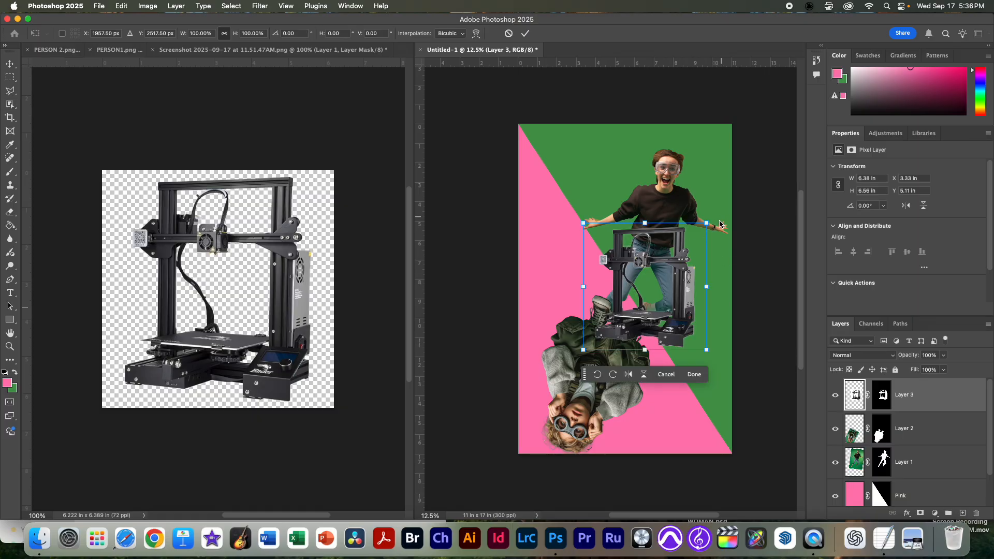
left_click_drag(720, 213, 710, 241)
left_click_drag(676, 294, 661, 287)
key("Return")
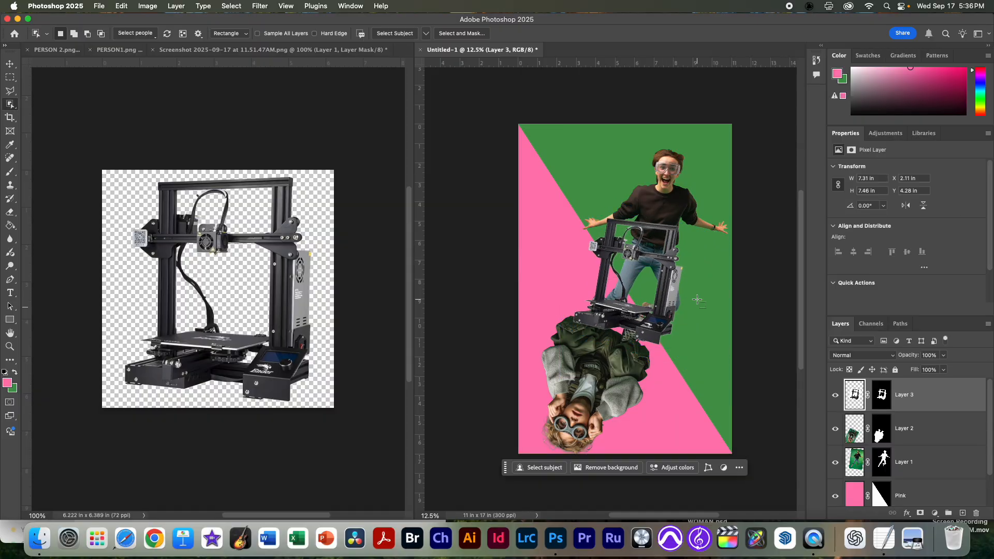
Step: Bring the jumping person's layer above the printer and scale the figure to about 82% toward the poster's upper-right corner
left_click(849, 429)
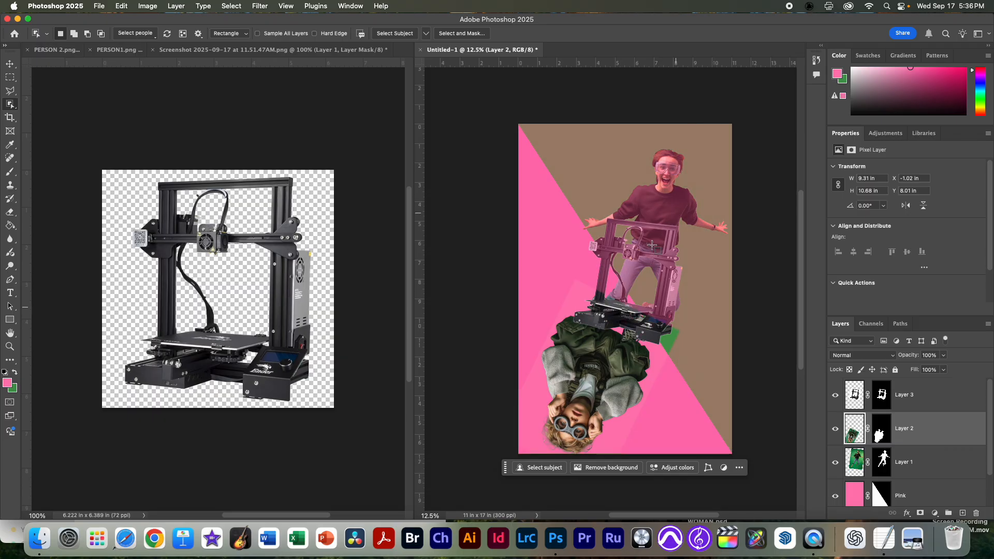
left_click_drag(853, 466, 852, 388)
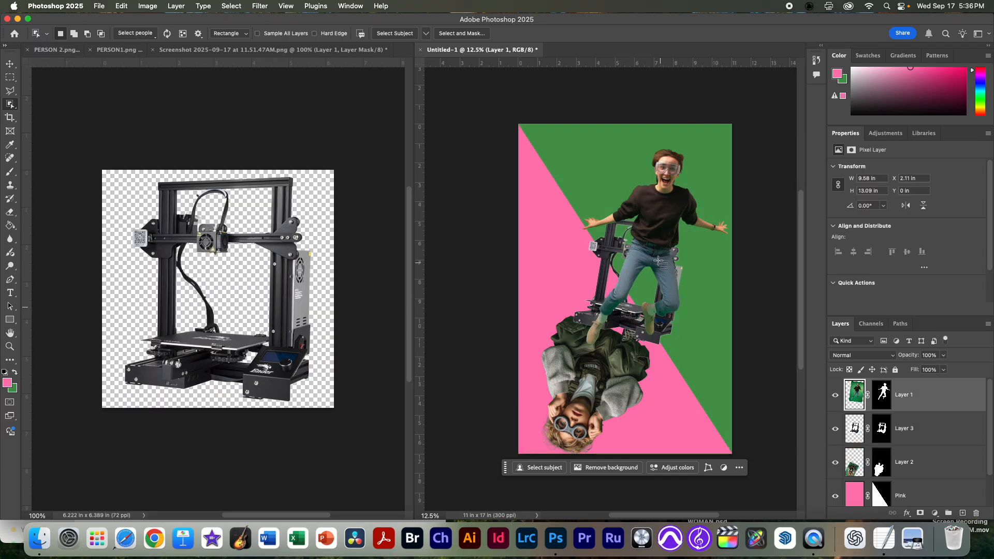
key("super+t")
left_click_drag(559, 379, 593, 330)
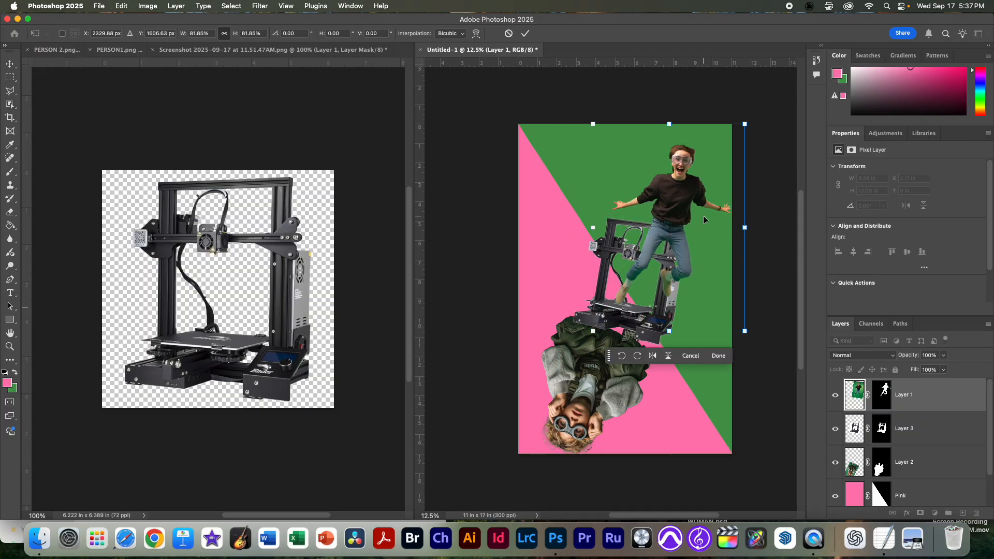
key("Return")
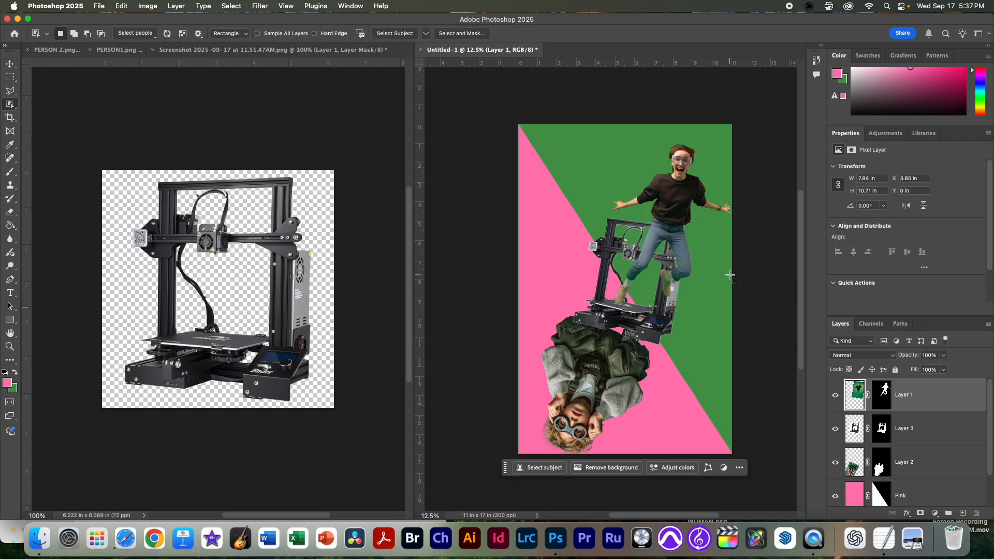
Step: Shrink the upside-down crouching person's layer to about 5.52 × 6.34 in and place the figure directly beneath the printer
left_click(852, 467)
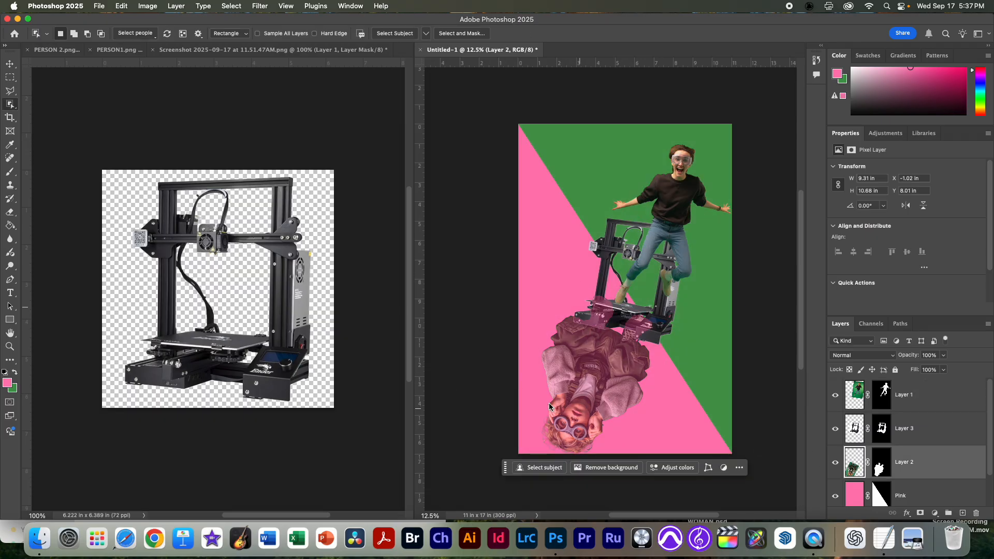
key("super+t")
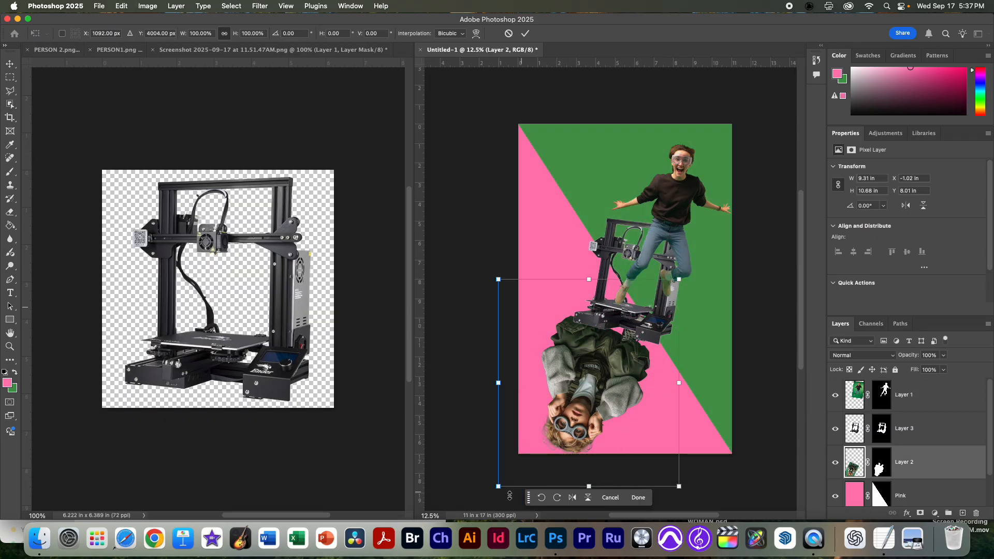
left_click_drag(498, 486, 567, 432)
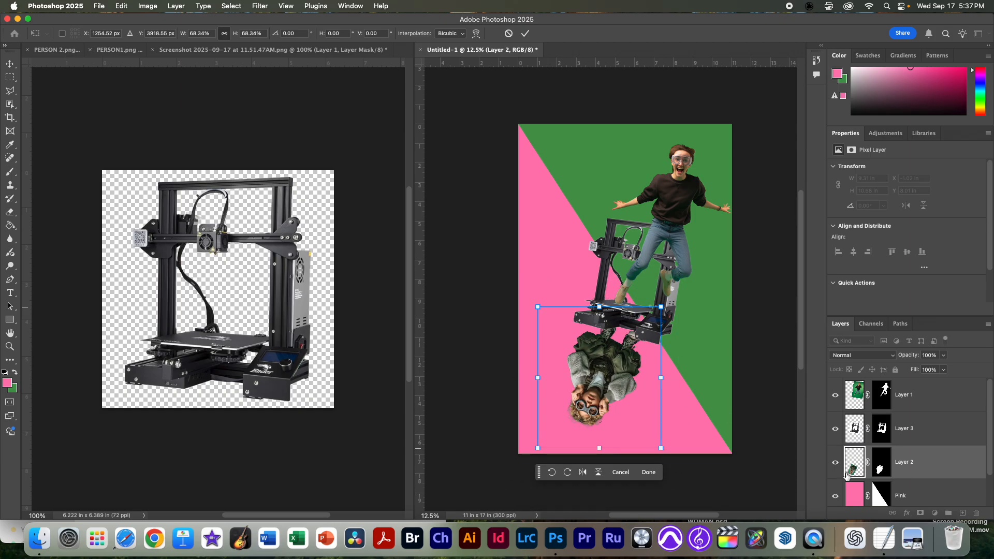
left_click_drag(602, 397, 603, 396)
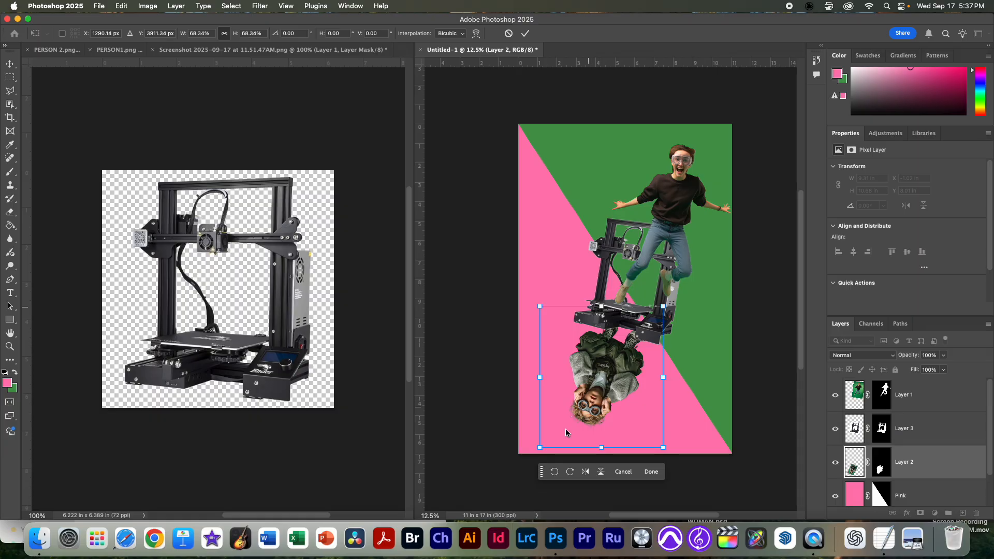
left_click_drag(540, 447, 556, 429)
left_click_drag(597, 392, 592, 397)
key("Return")
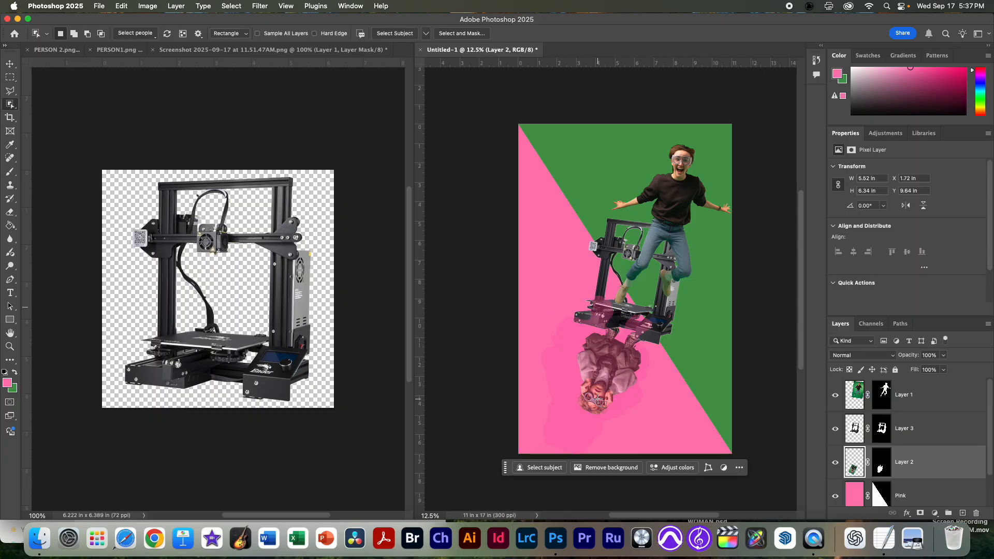
Step: Select the layers of both people and the printer together and shift them slightly left and down to about X 1.42 in, Y 0.1 in
left_click_drag(735, 258, 698, 256)
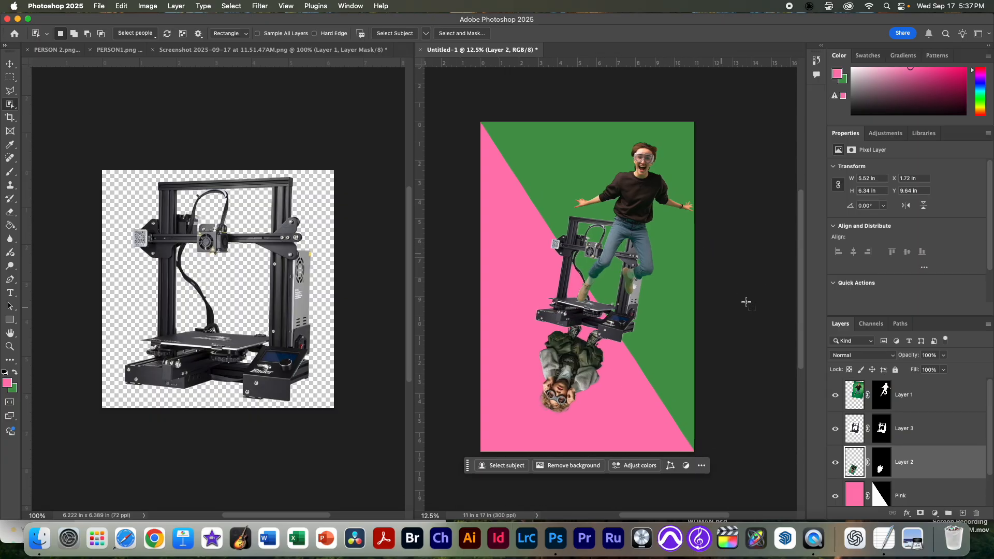
left_click(857, 403)
left_click(853, 469, "shift")
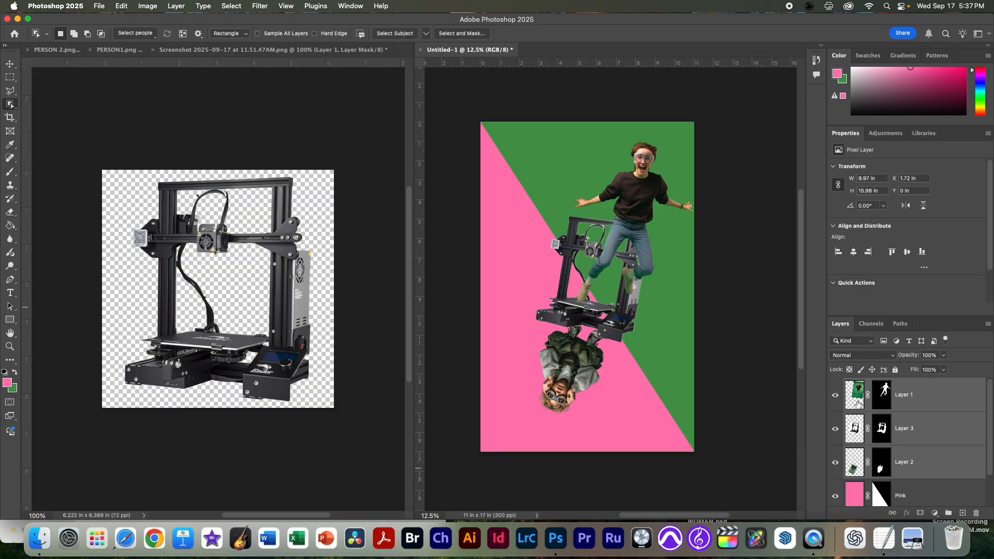
left_click(646, 282)
key("Return")
scroll(923, 447, "down", 3)
scroll(846, 426, "up", 3)
key("v")
scroll(710, 326, "up", 4)
scroll(633, 342, "down", 2)
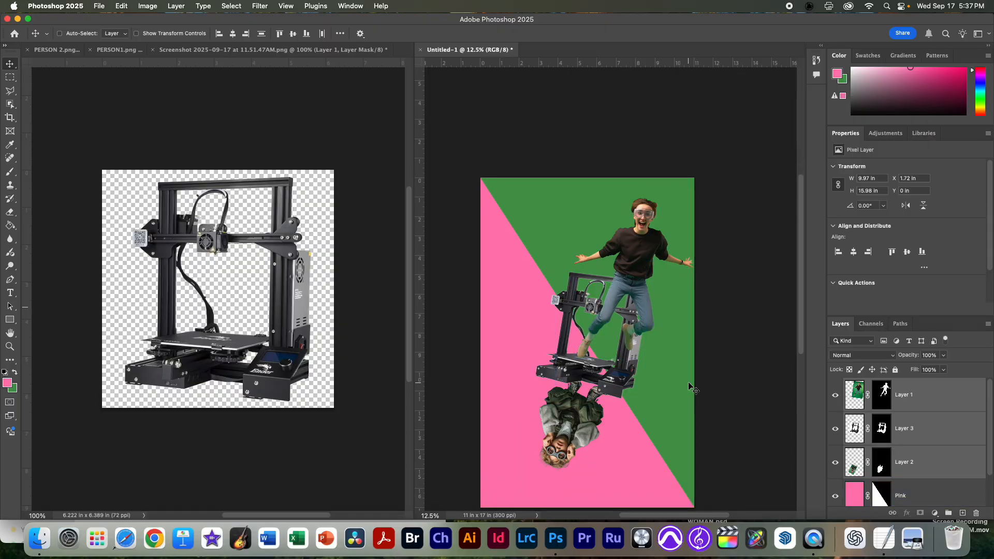
left_click_drag(638, 313, 634, 315)
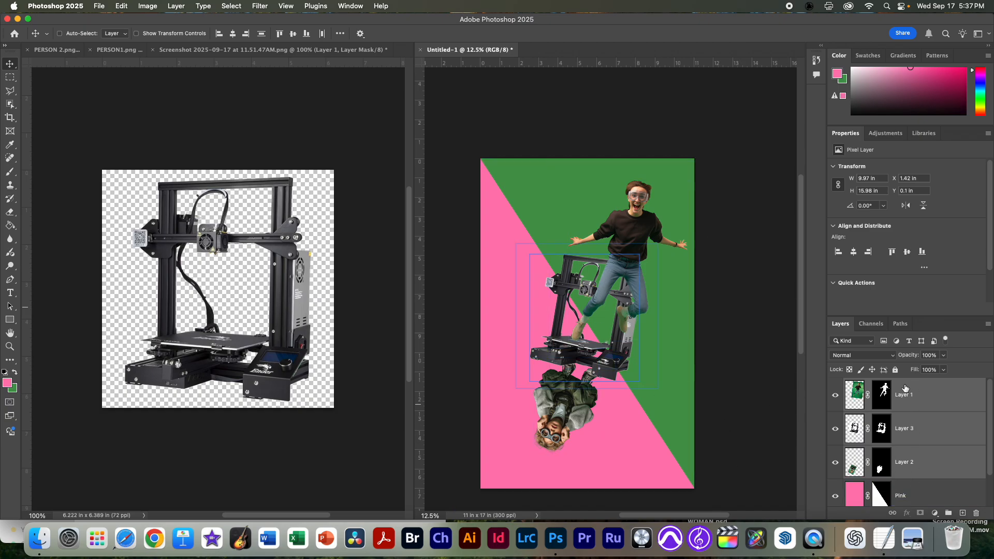
left_click(911, 480)
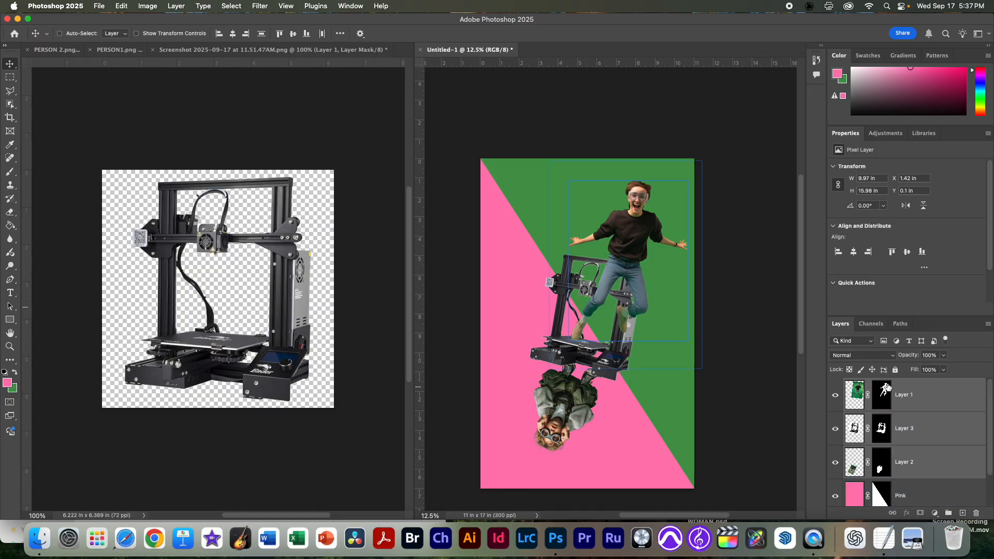
left_click(913, 395)
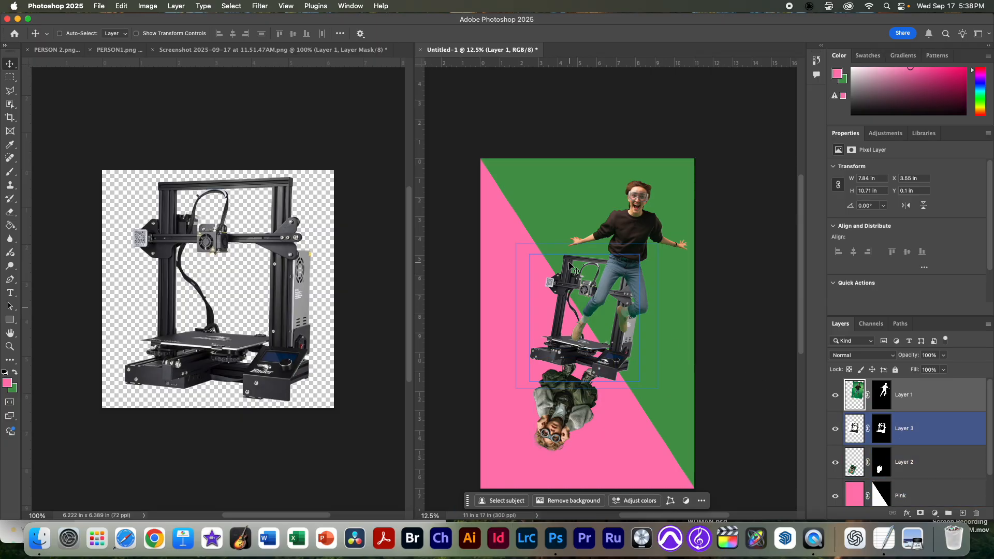
Step: Open logo.jpg as a tab beside the 3D printer screenshot
left_click(143, 97)
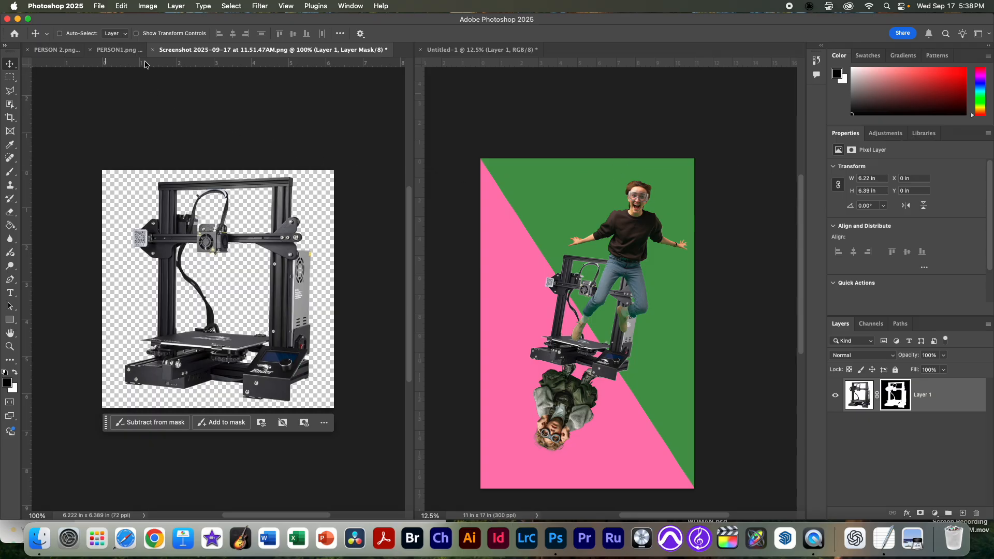
left_click(98, 6)
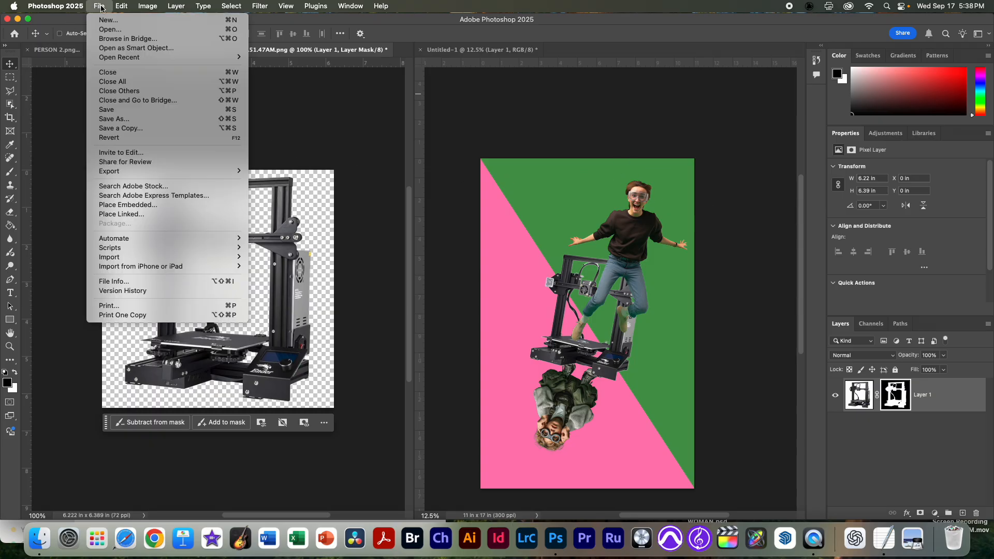
left_click(110, 29)
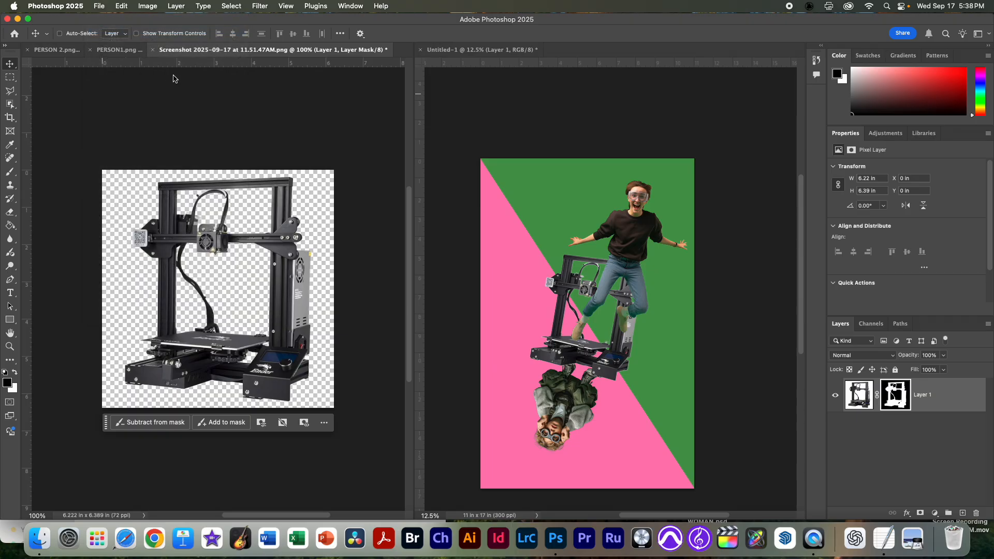
double_click(339, 136)
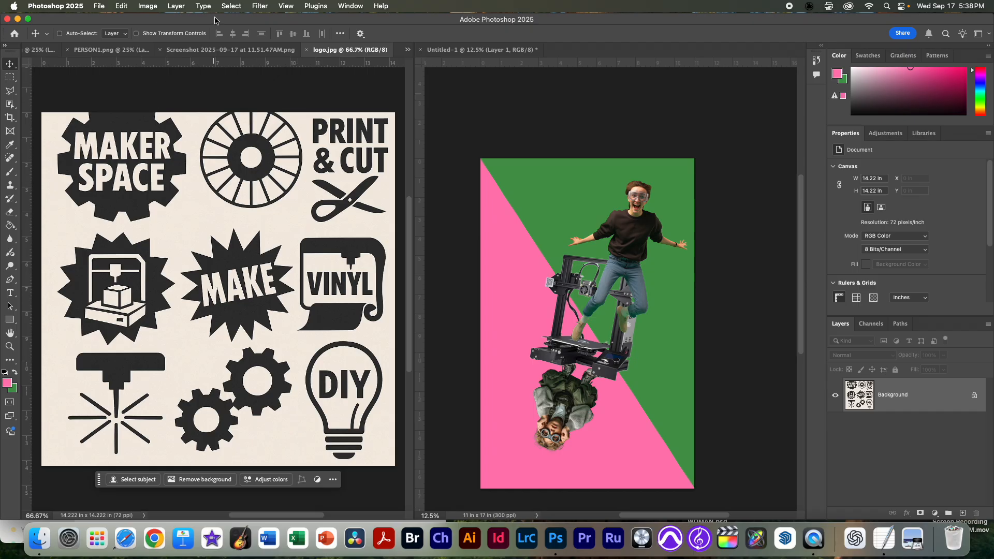
Step: Select the dark logo artwork in logo.jpg using Color Range with Fuzziness 37 and mask out the cream background
left_click(233, 6)
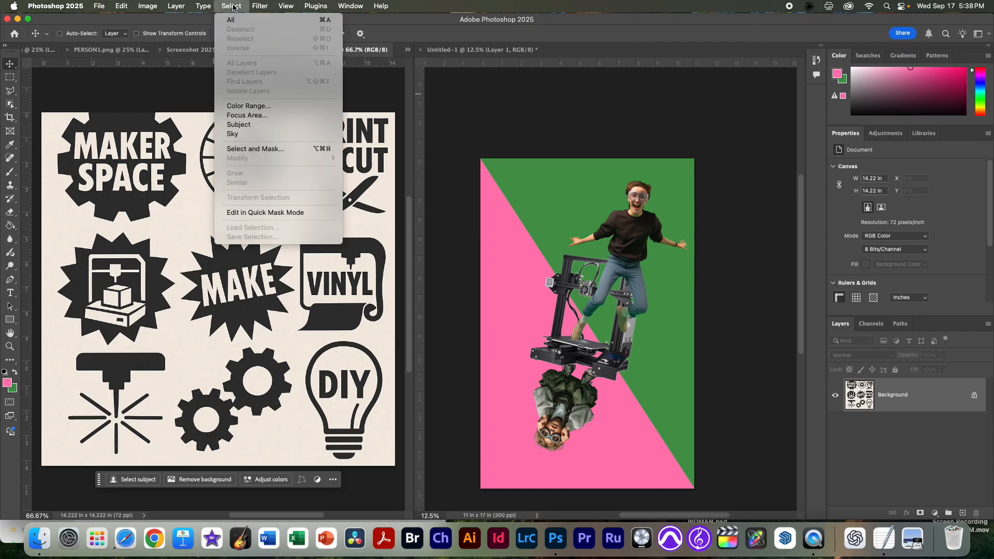
left_click(249, 106)
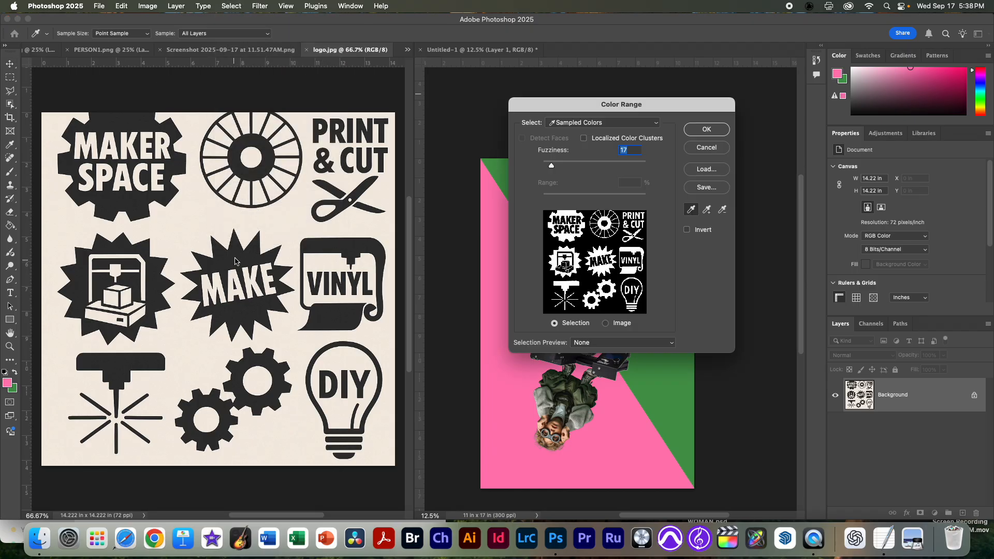
left_click(234, 259)
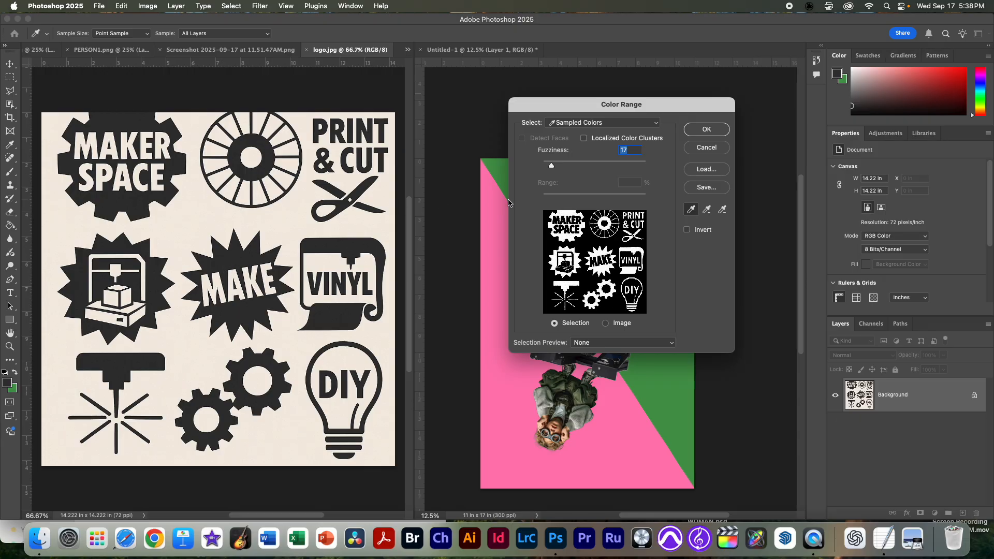
left_click_drag(552, 164, 563, 164)
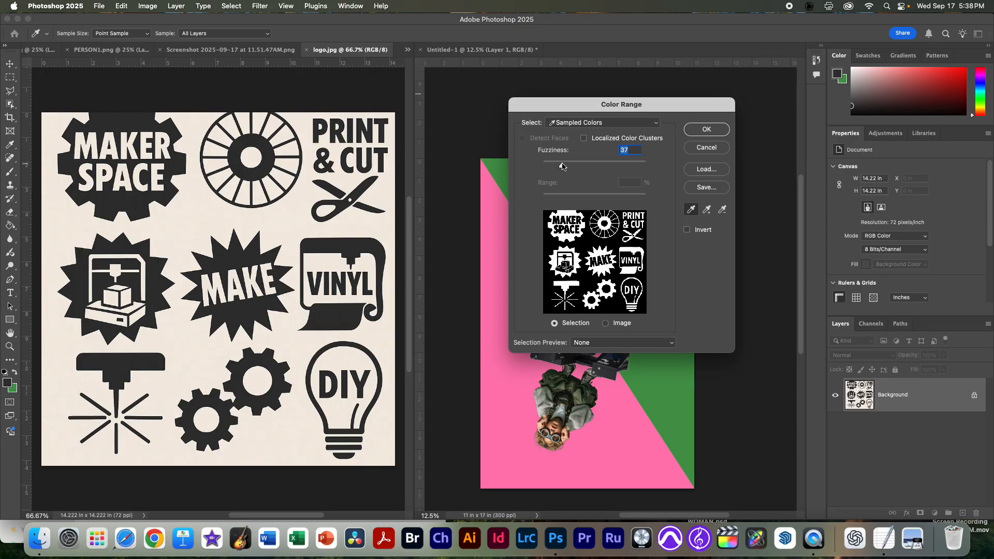
left_click(694, 129)
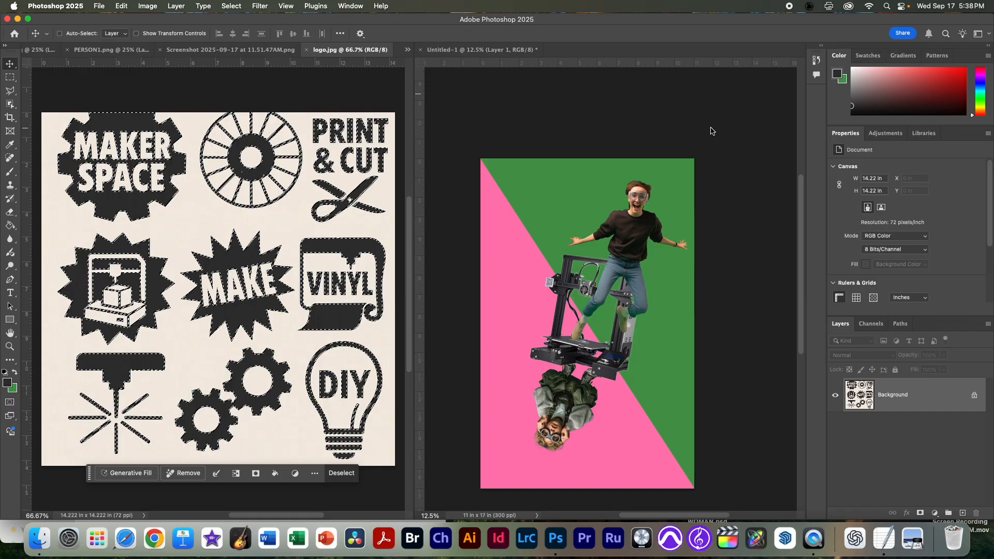
left_click(921, 513)
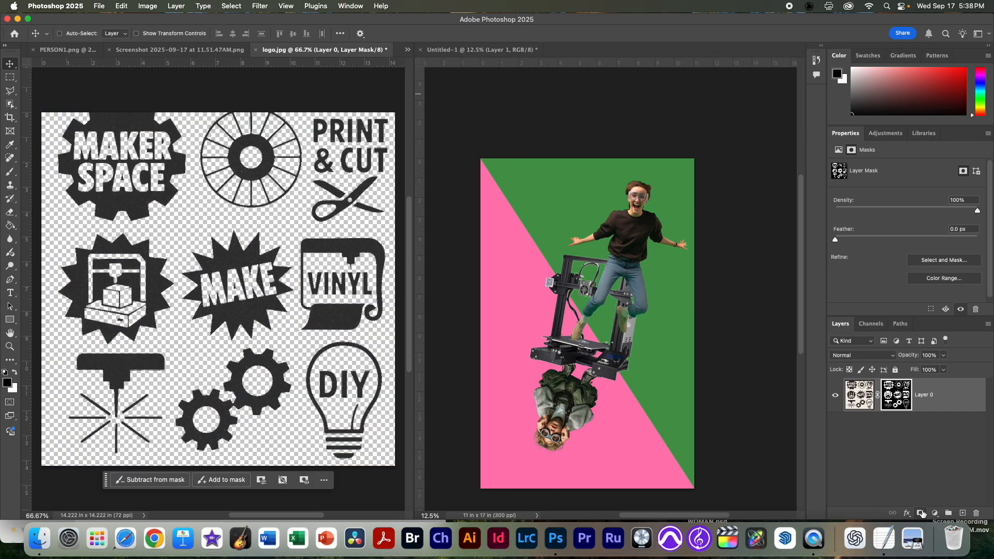
Step: Inspect the masked logo edges up close and switch the layer mask off and on to compare with the original
scroll(268, 306, "up", 5)
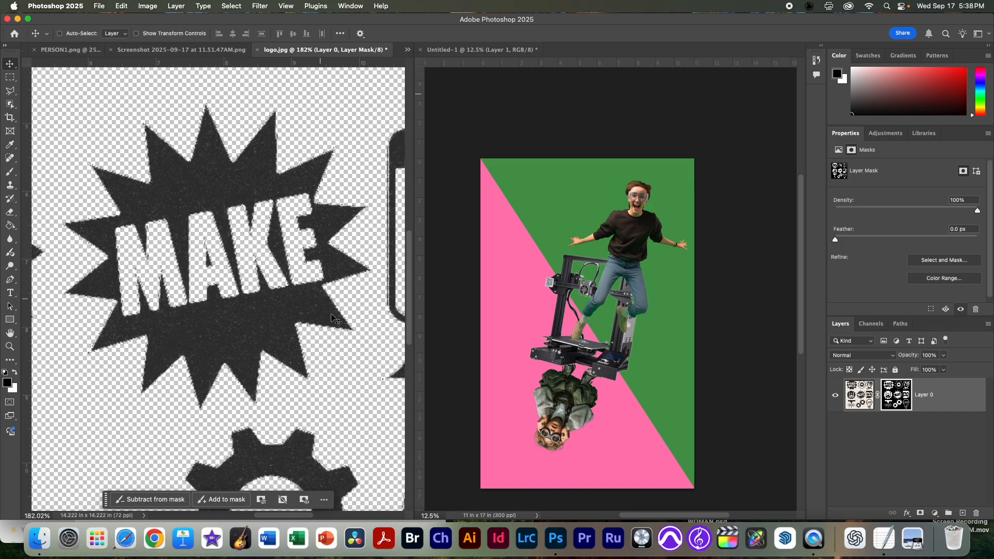
scroll(302, 312, "down", 3)
scroll(303, 312, "down", 2)
left_click(906, 408, "super")
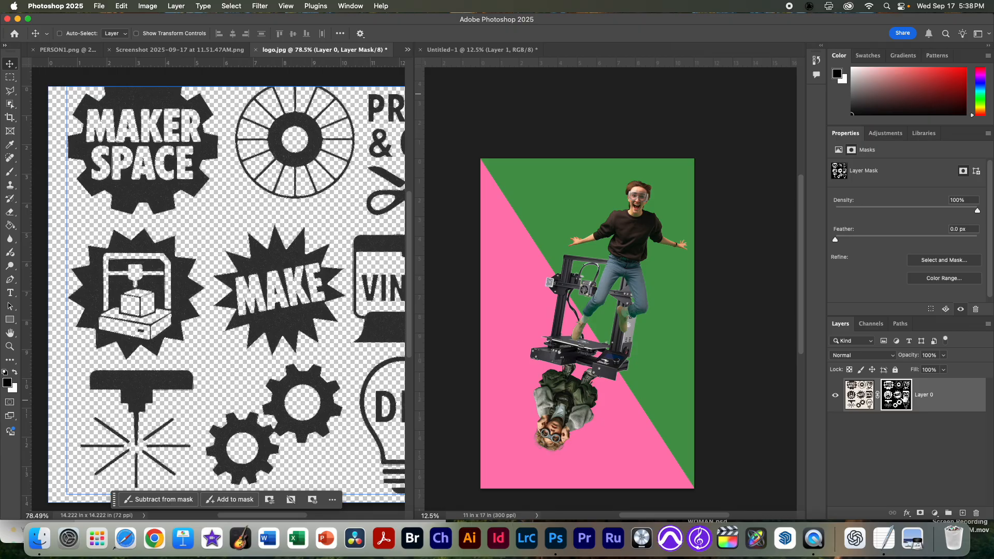
left_click(905, 409, "shift")
left_click(905, 403, "shift")
left_click(905, 402, "shift")
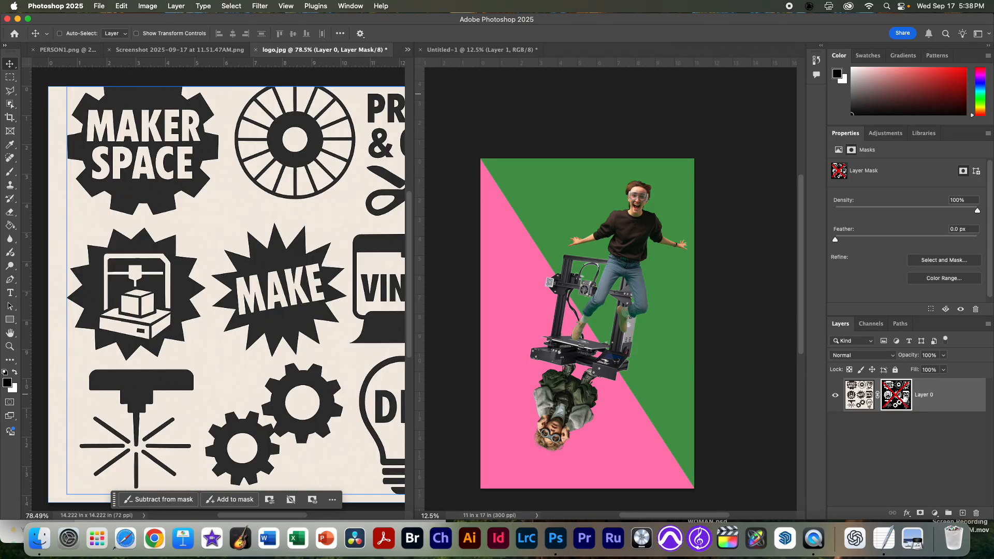
left_click(905, 403, "shift")
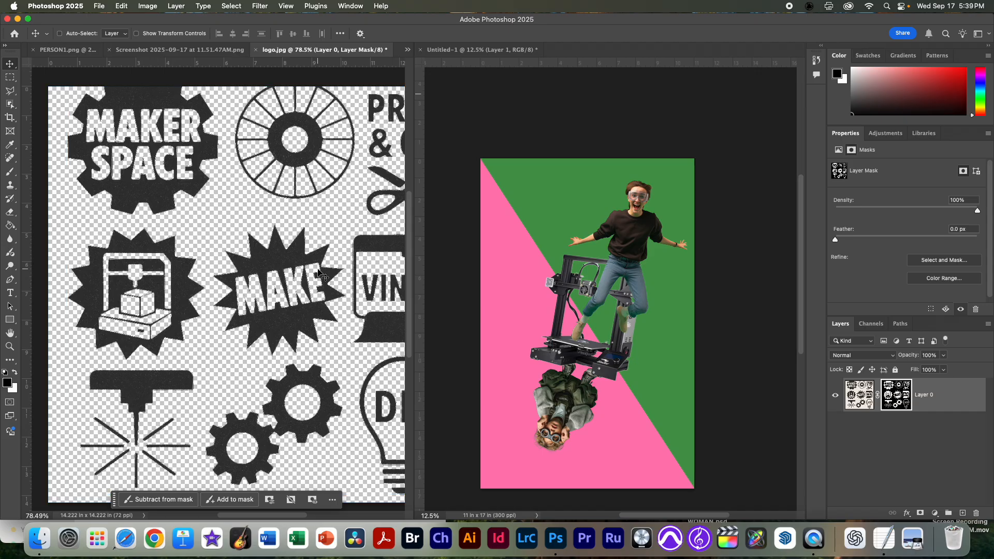
Step: Remove the layer mask from the logo layer, applying it permanently to the artwork
left_click_drag(889, 406, 976, 513)
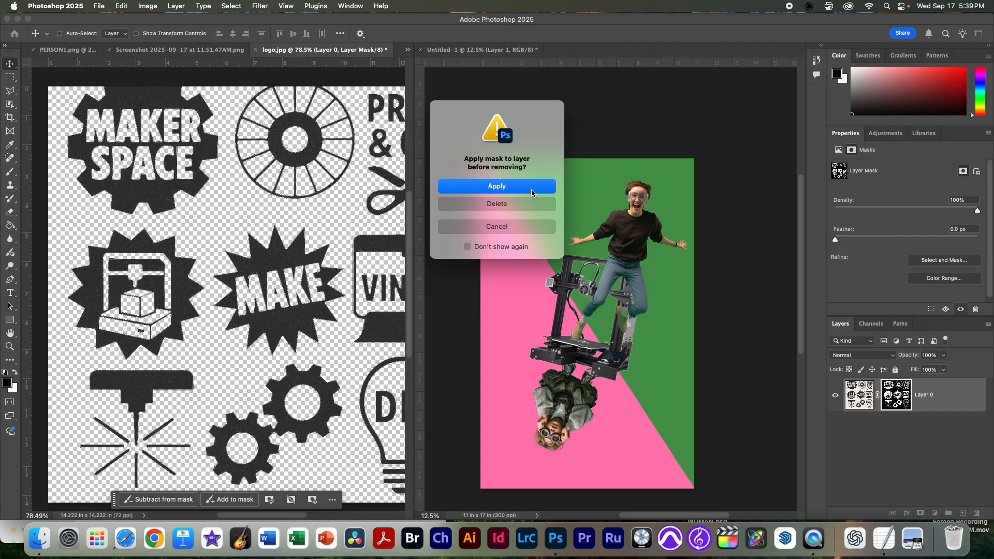
left_click(489, 187)
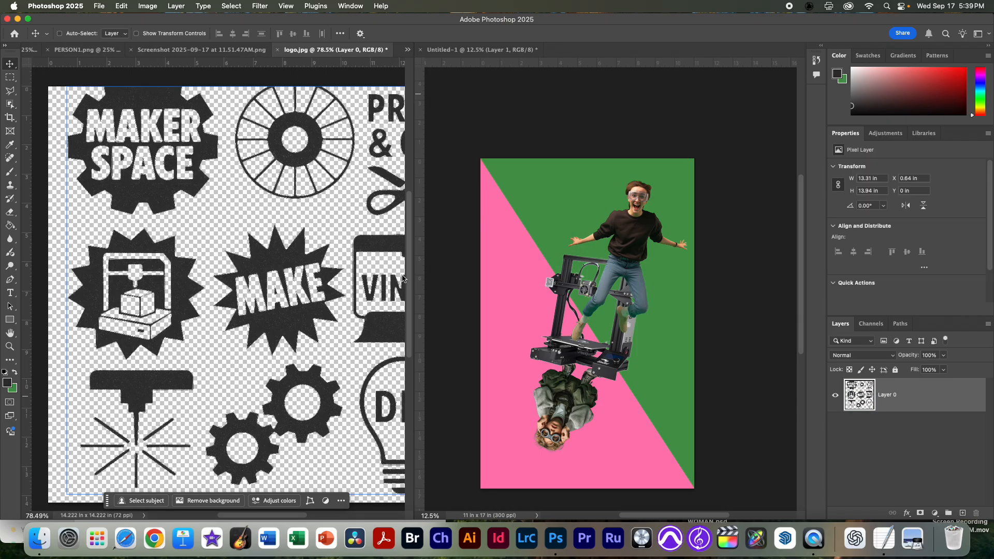
scroll(281, 261, "up", 5)
scroll(310, 218, "down", 3)
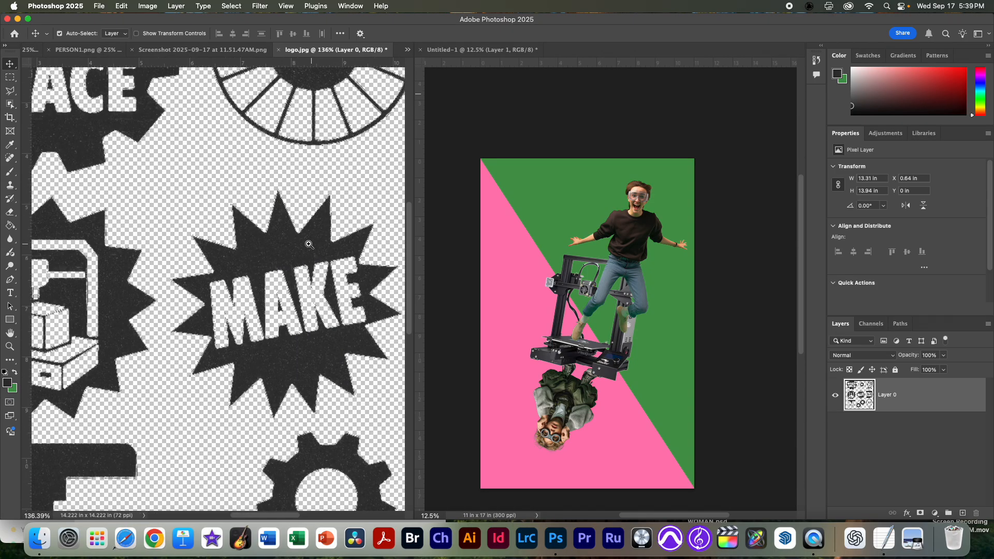
key("super+0")
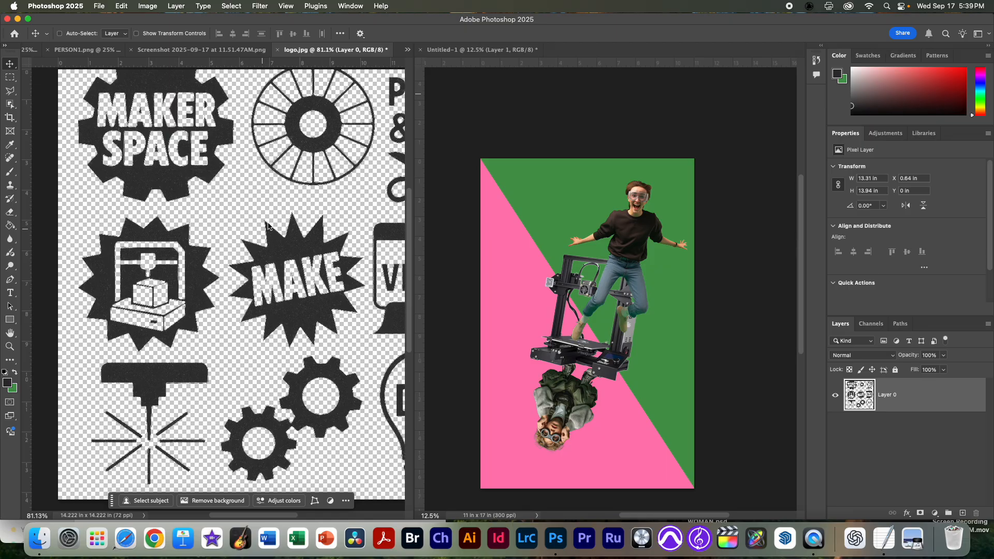
Step: Copy the MAKE starburst from logo.jpg with a rectangular selection and paste it into the Untitled-1 poster
key("m")
left_click_drag(225, 199, 365, 351)
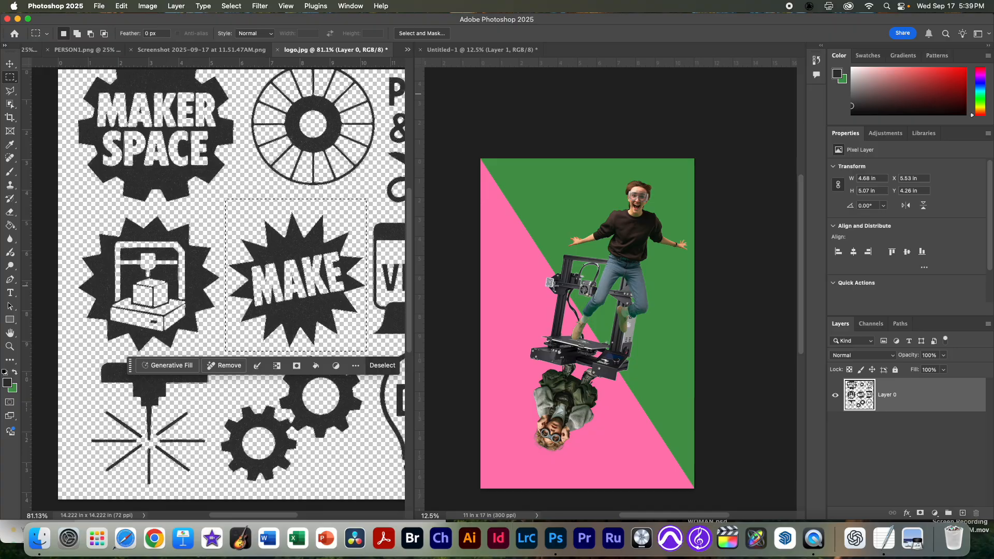
left_click(572, 278)
key("super+v")
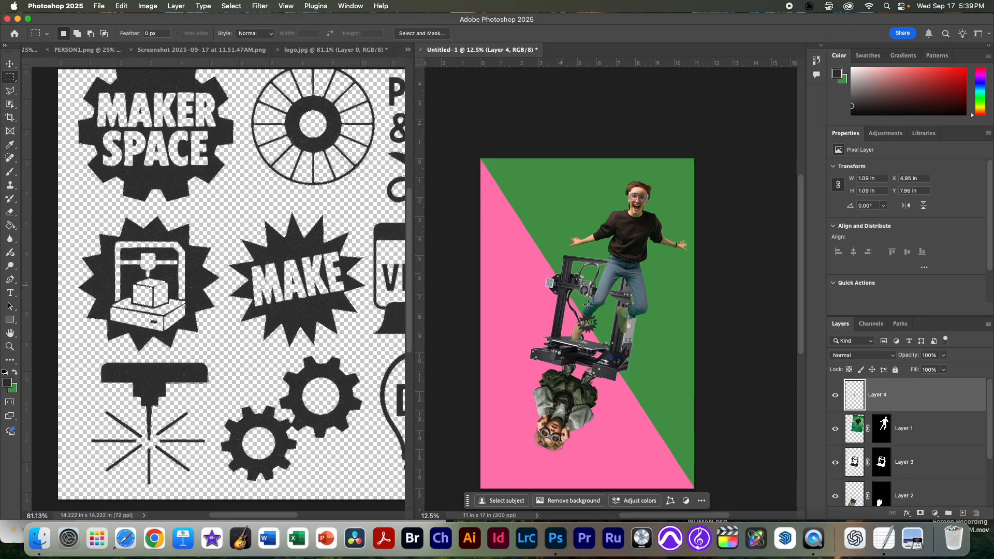
Step: Enlarge the MAKE starburst to about 3.3 in wide and place it beside the jumping person's outstretched hand, above the printer
key("v")
left_click_drag(594, 332, 569, 230)
key("super+t")
left_click(586, 317)
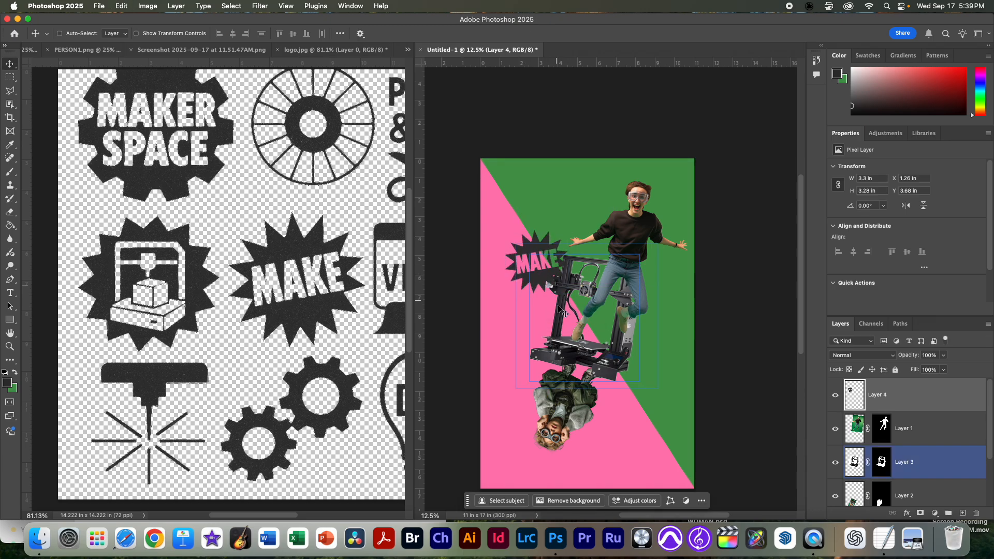
left_click_drag(550, 280, 536, 250)
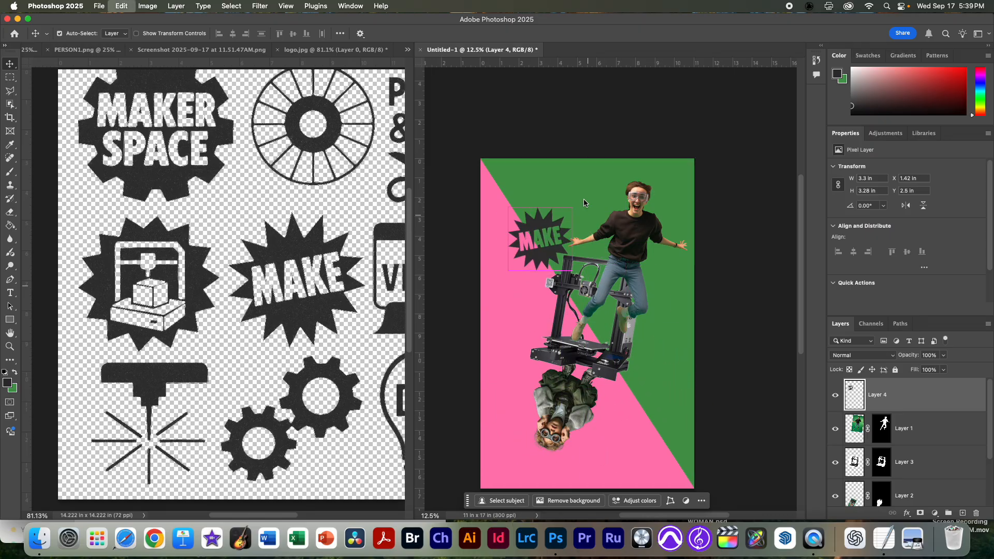
Step: Scale the MAKE starburst to about 78% and move it beside the upside-down person, at about X 6.18 in, Y 11.63 in
key("super+t")
left_click_drag(572, 208, 558, 222)
left_click_drag(545, 263, 548, 272)
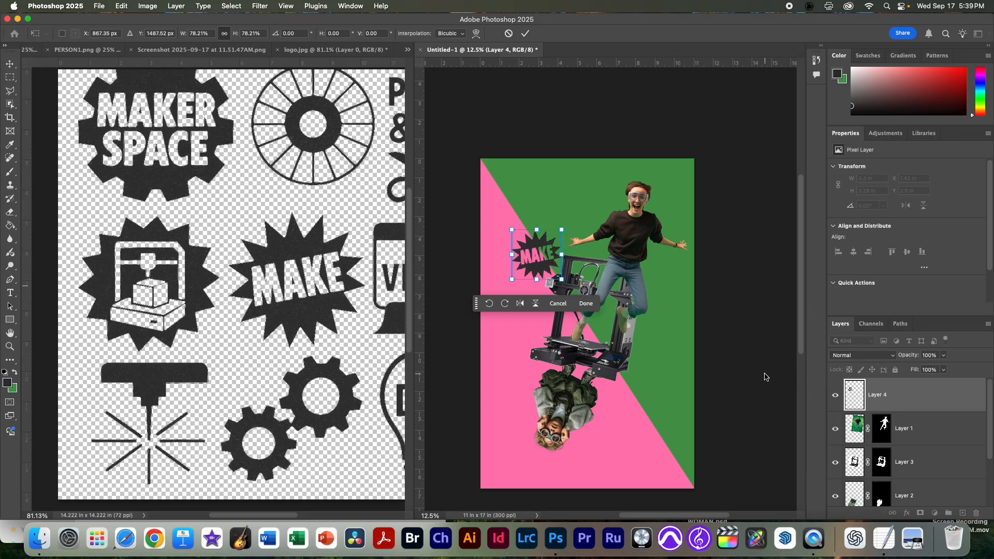
key("Return")
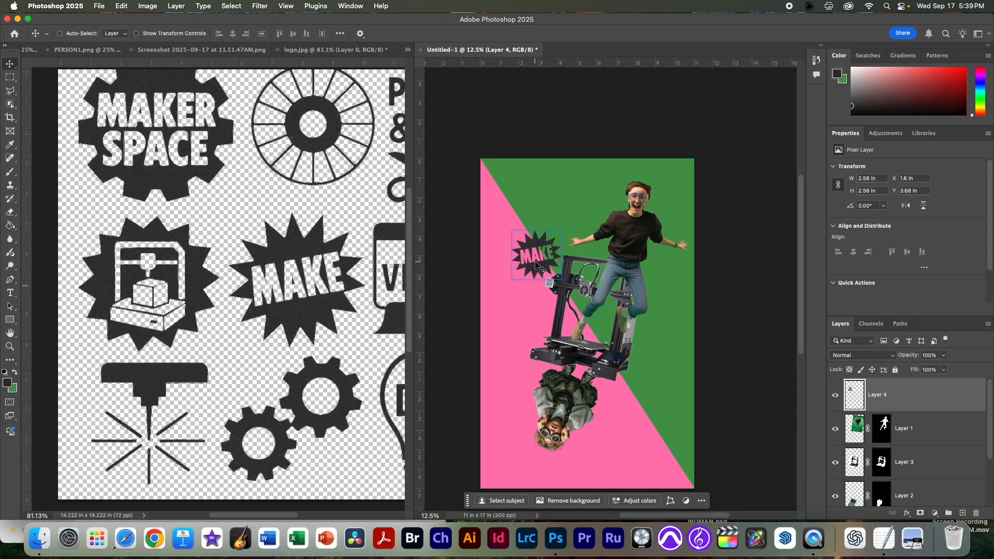
left_click_drag(552, 269, 641, 423)
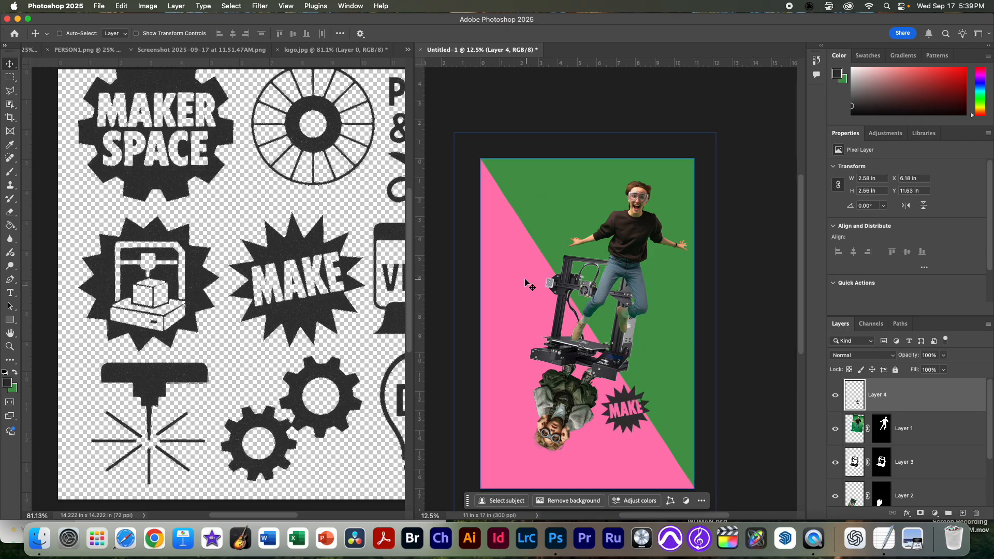
Step: Check the taglines notes in TextEdit, then return to the Photoshop poster and add a new top layer named "Make more!"
key("super+Tab")
double_click(95, 452)
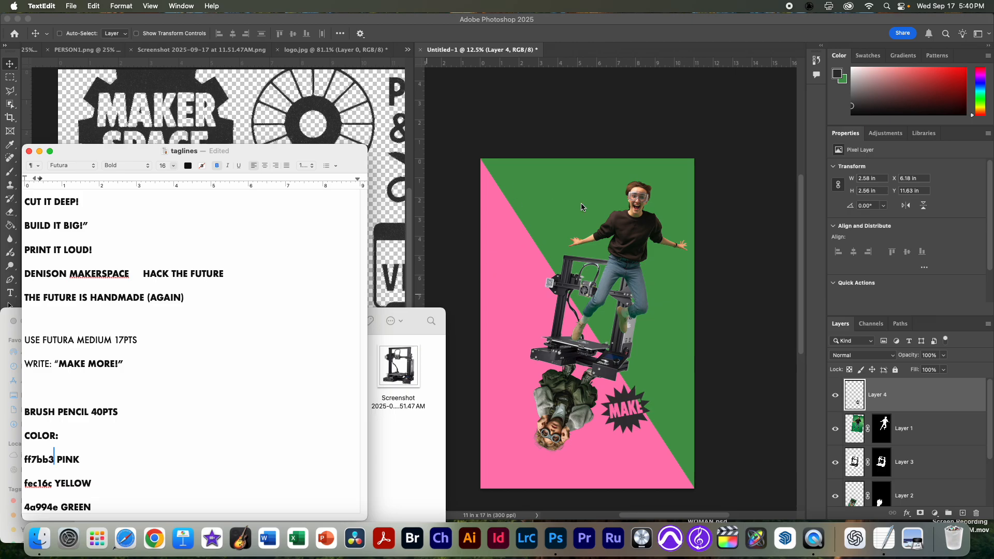
left_click(514, 274)
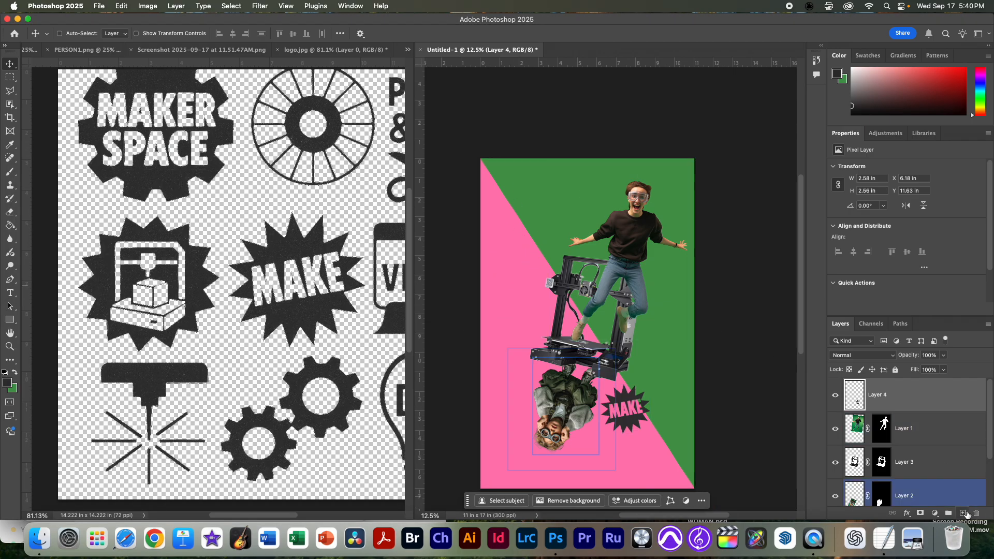
left_click(966, 514)
double_click(879, 395)
type("Make more!")
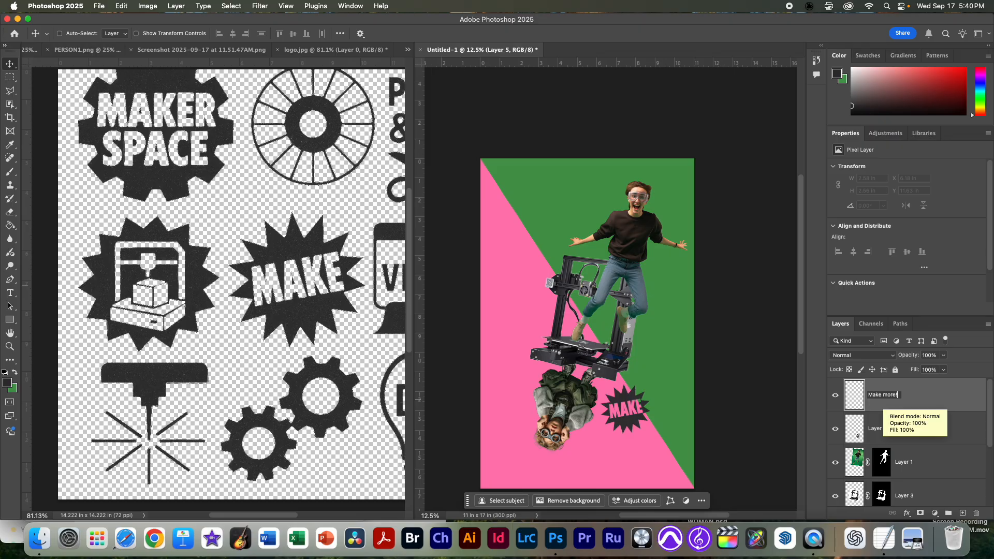
key("Return")
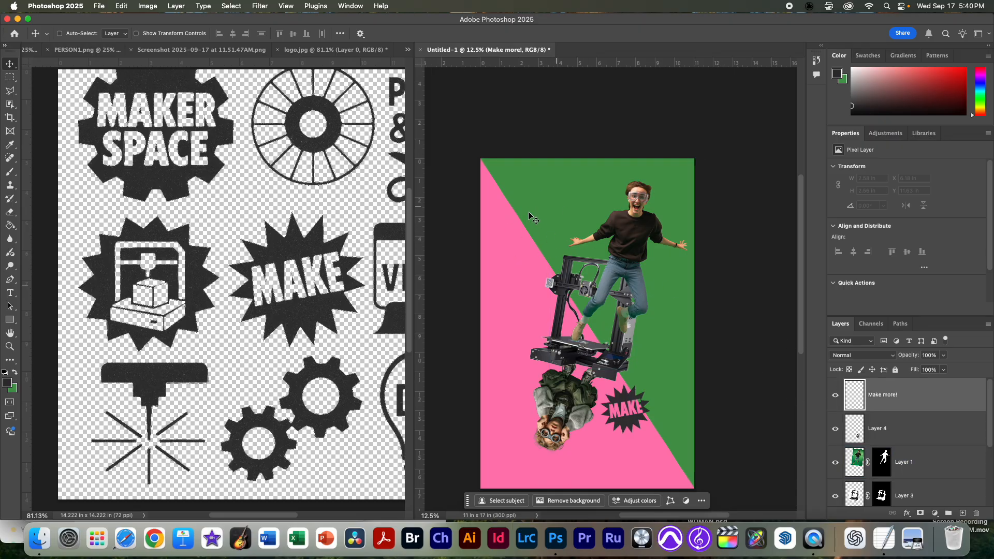
Step: Choose the Brush tool with the KYLE Ultimate Pencil Hard preset from the Dry Media Brushes
key("b")
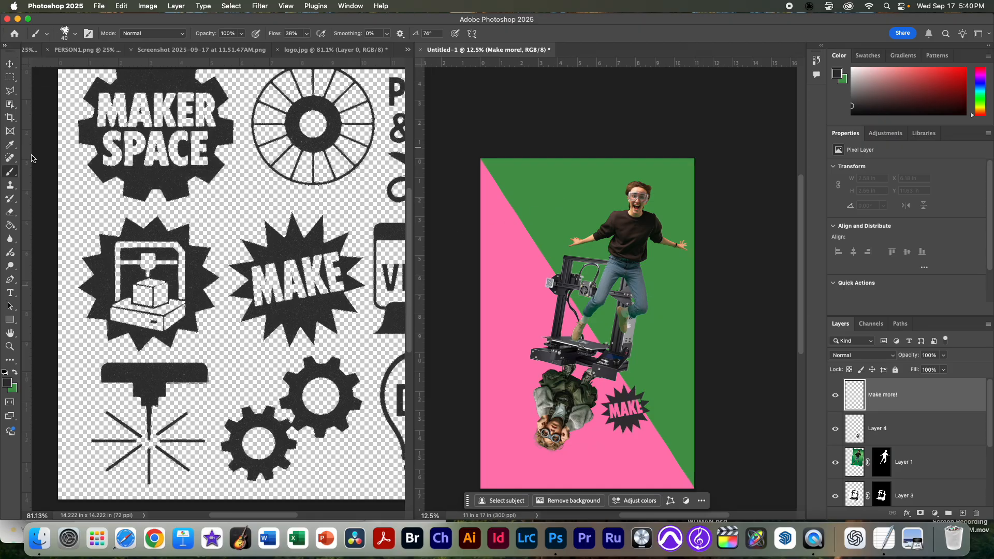
left_click(75, 37)
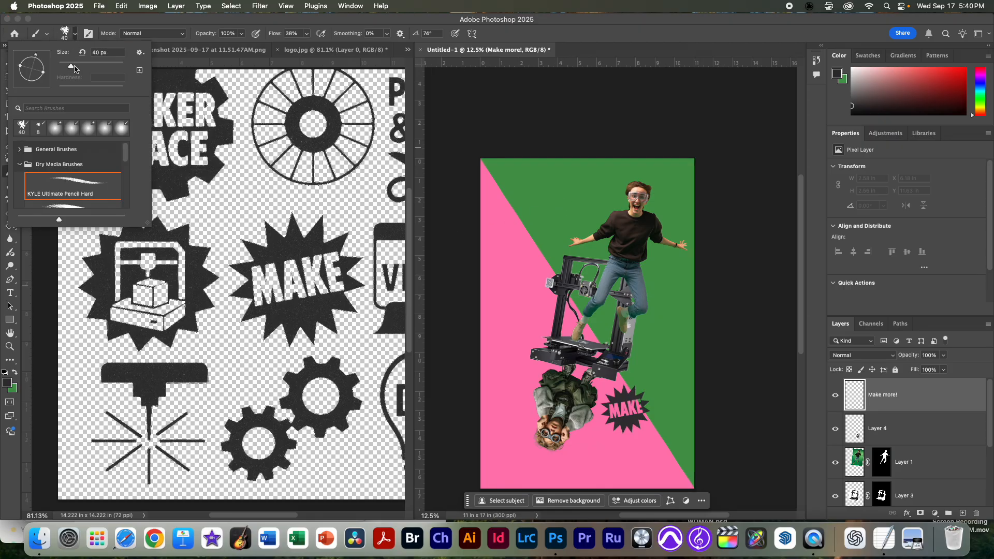
left_click(77, 189)
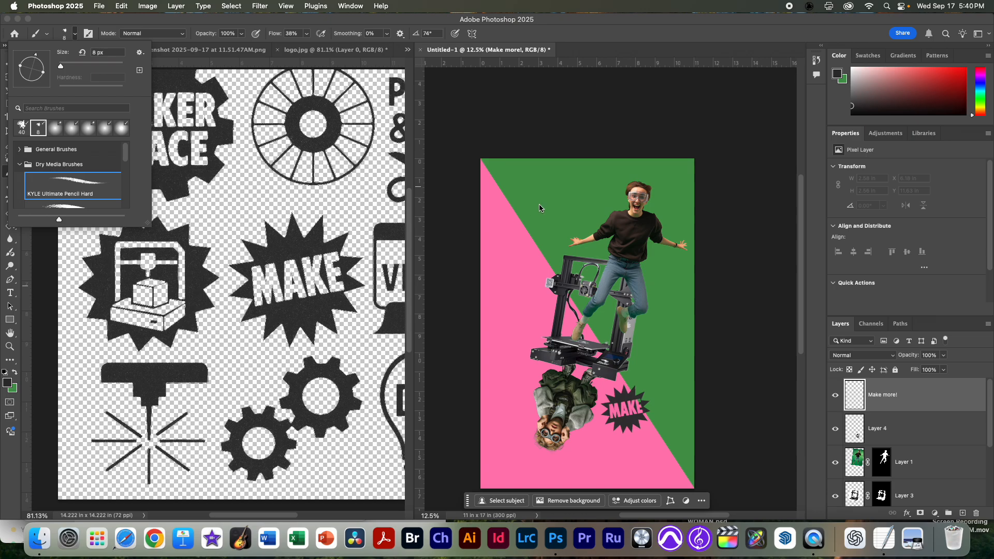
left_click(503, 233)
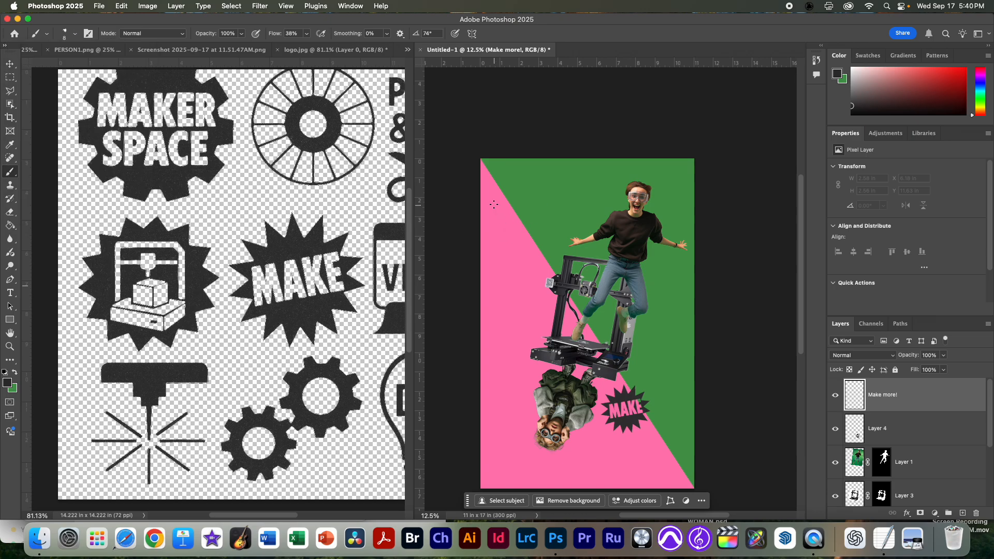
key("super+z")
key("bracketright")
key("bracketright")
left_click_drag(511, 251, 506, 222)
key("super+z")
key("super+z")
mouse_move(510, 257)
left_mouse_down()
mouse_move(518, 227)
mouse_move(534, 236)
left_mouse_up()
key("super+z")
Step: Hand-letter MAKE MORE on a slant across the poster's upper-left area, then rotate it slightly clockwise and shift it to about X 0.74 in, Y 0.72 in
mouse_move(493, 223)
left_mouse_down()
mouse_move(516, 245)
mouse_move(502, 205)
mouse_move(528, 238)
mouse_move(521, 195)
mouse_move(541, 222)
mouse_move(532, 213)
mouse_move(576, 184)
left_mouse_up()
left_click_drag(521, 276, 539, 262)
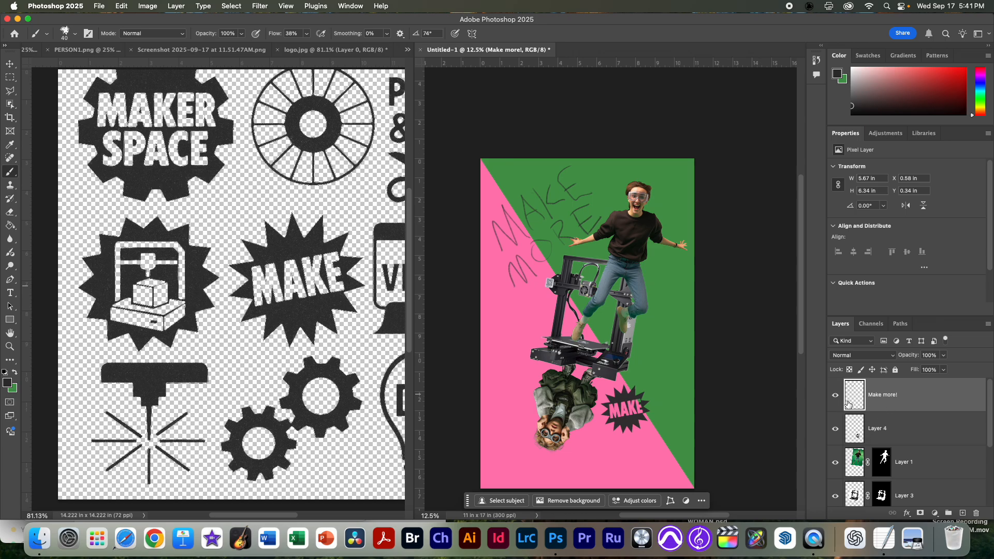
key("super+t")
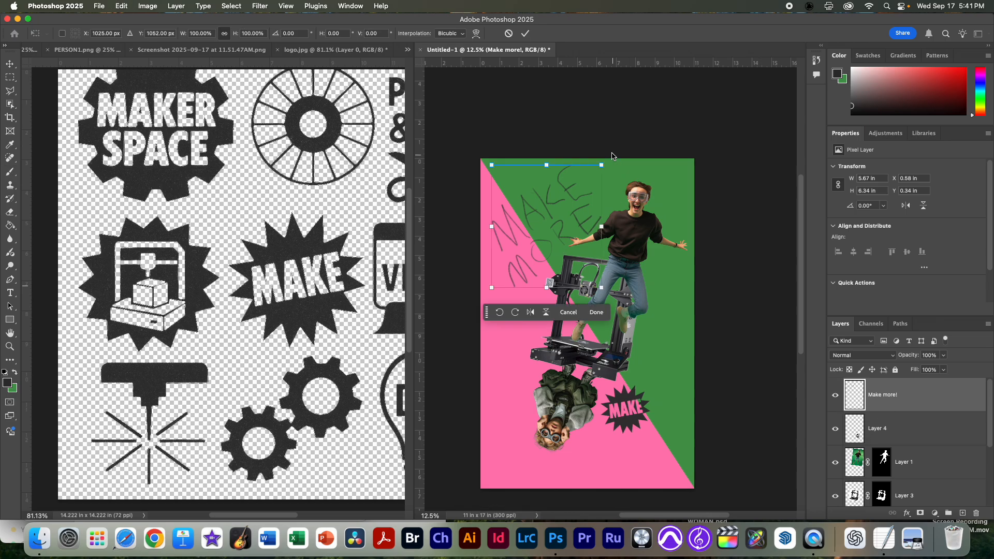
left_click_drag(612, 160, 634, 157)
left_click_drag(563, 230, 567, 222)
key("Return")
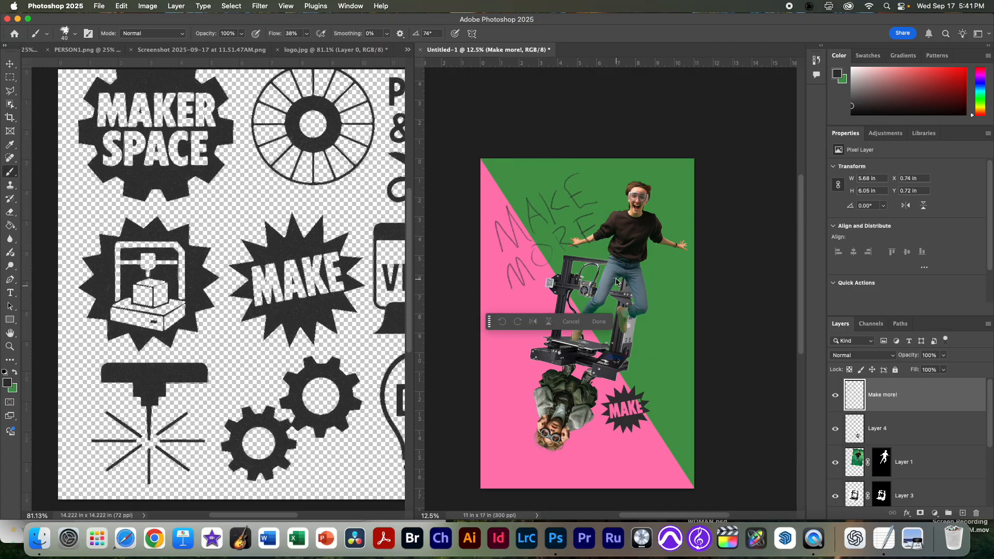
Step: Add a new layer above the pencil lettering and name it "Make More Solid"
left_click_drag(513, 252, 544, 254)
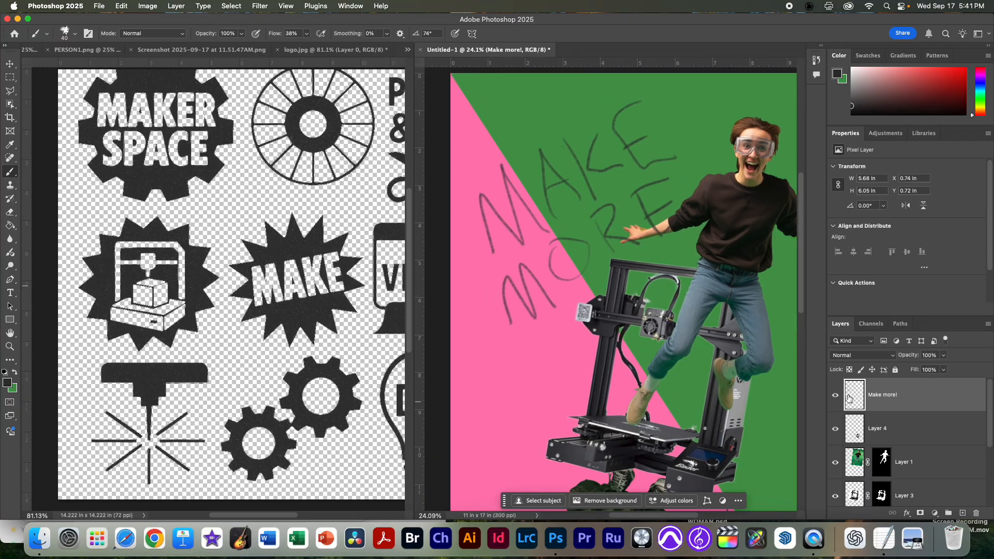
left_click(962, 513)
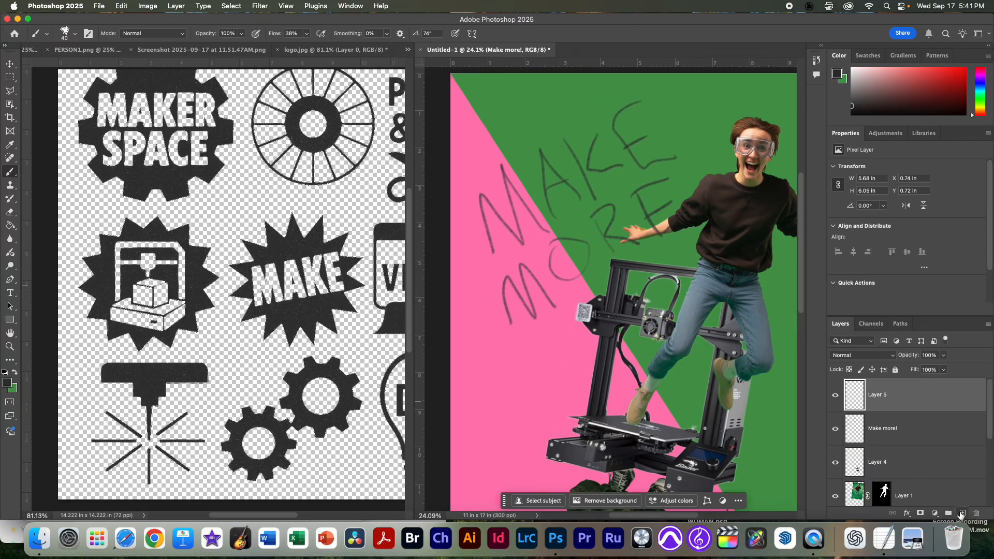
double_click(876, 396)
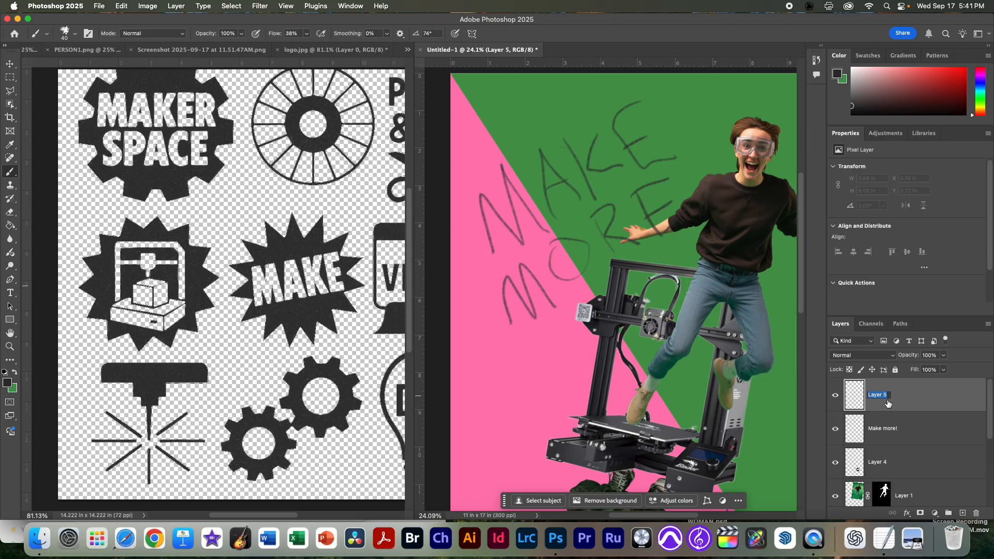
type("Make More")
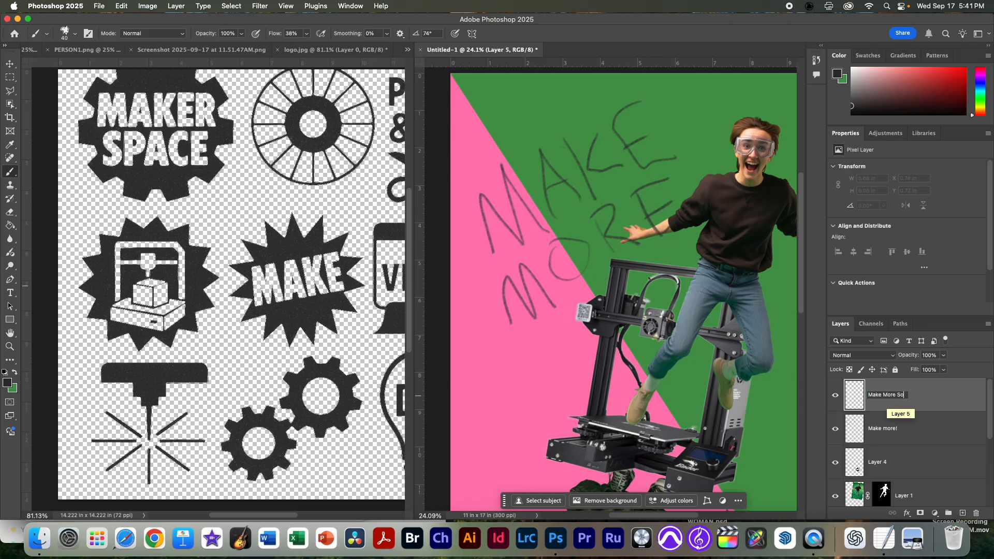
key("Return")
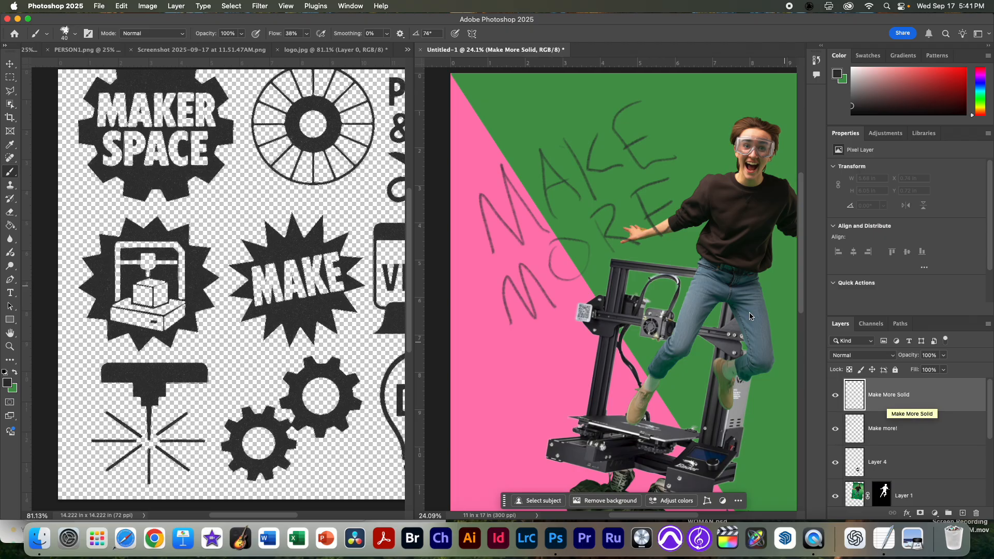
Step: Outline the M of MAKE as a chunky angular letter selection with the Polygonal Lasso, following the pencil sketch
key("l")
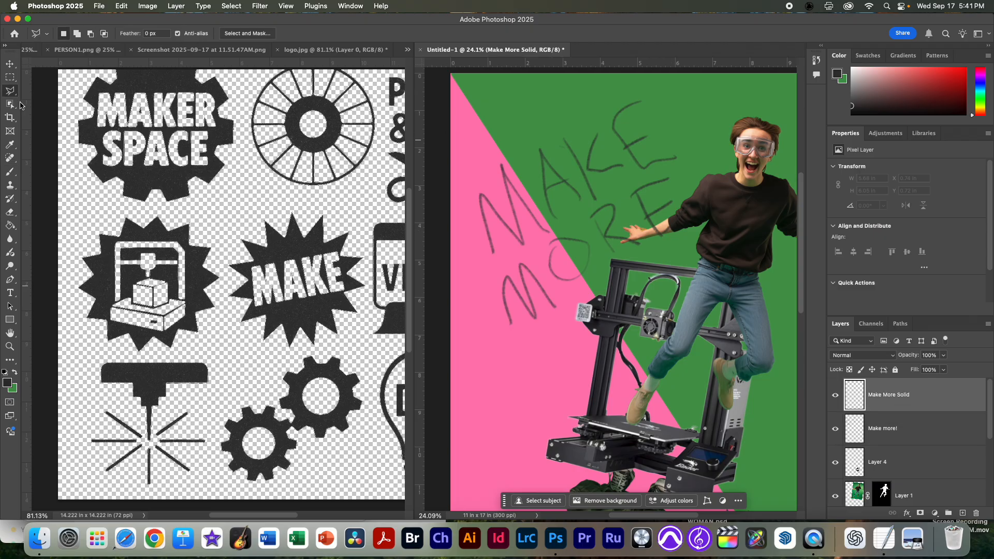
left_click_drag(13, 91, 45, 98)
scroll(558, 239, "up", 3)
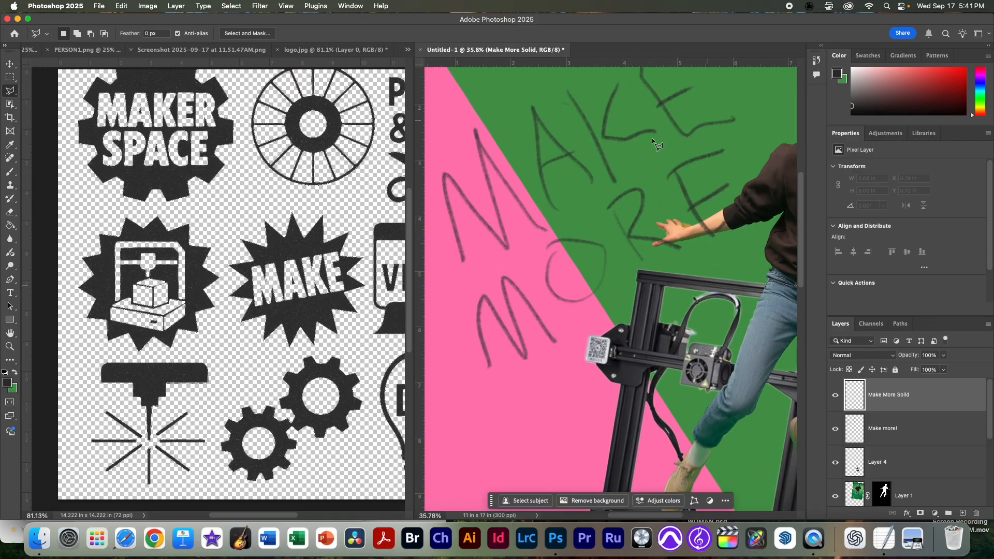
left_click_drag(605, 177, 620, 231)
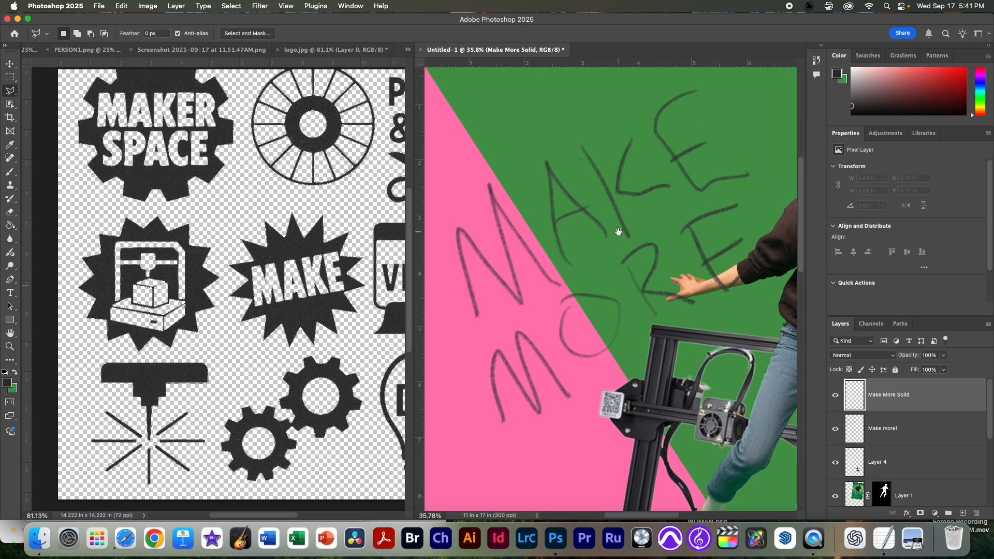
left_click(472, 324)
left_click(450, 213)
left_click(507, 273)
left_click(481, 175)
left_click(571, 280)
left_click(557, 292)
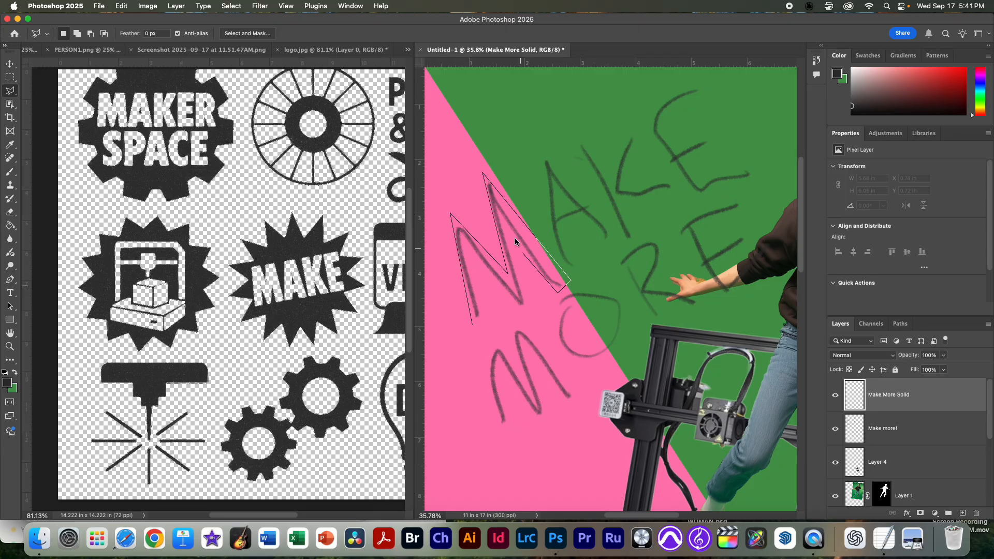
left_click(511, 237)
left_click(525, 305)
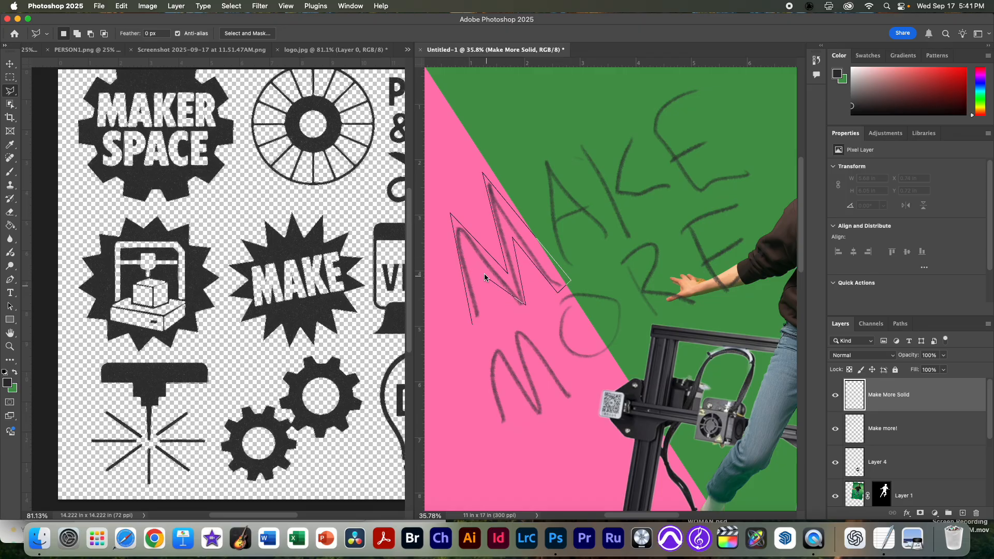
double_click(475, 318)
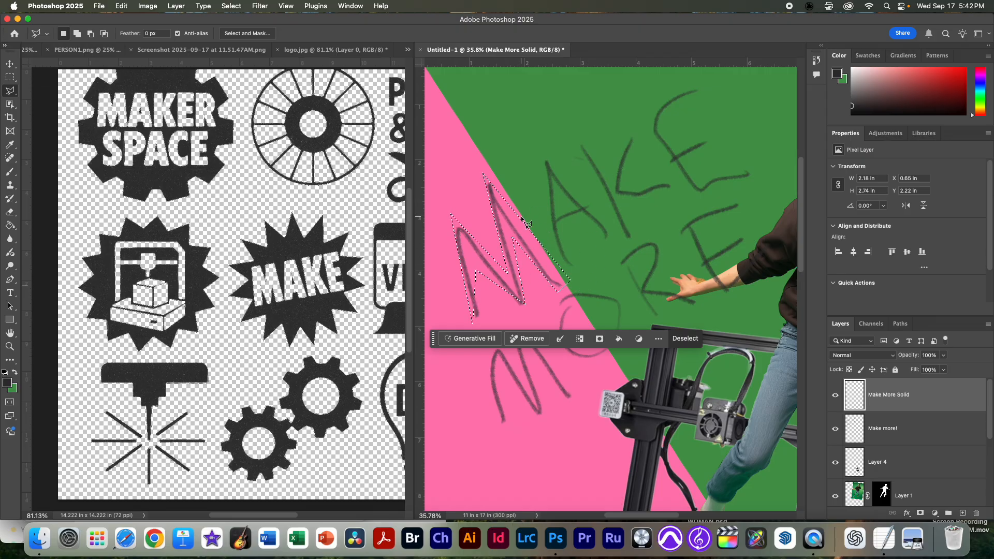
Step: Copy the yellow hex code fec16c from the TextEdit taglines notes and set it as Photoshop's foreground color
key("super+Tab")
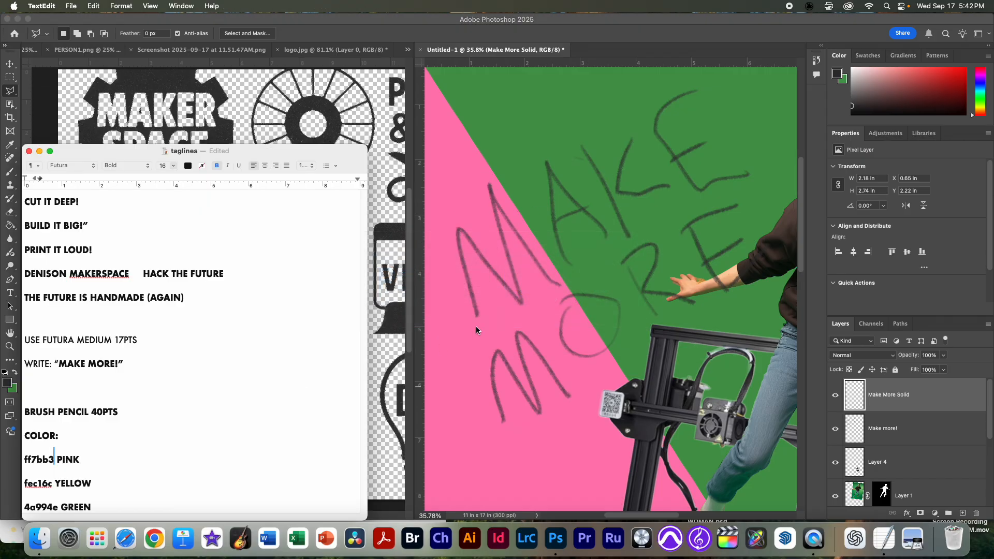
double_click(36, 483)
key("super+c")
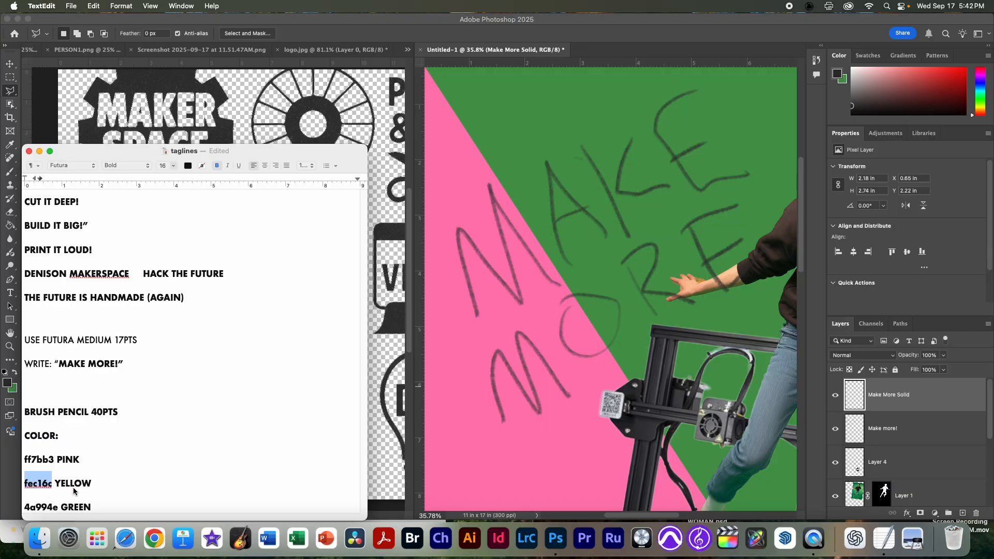
left_click(8, 384)
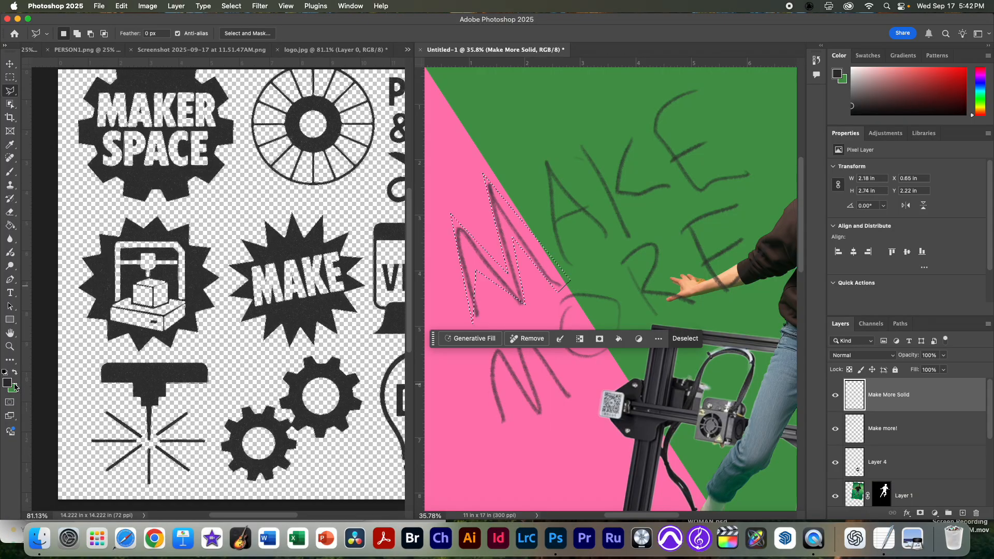
left_click(7, 382)
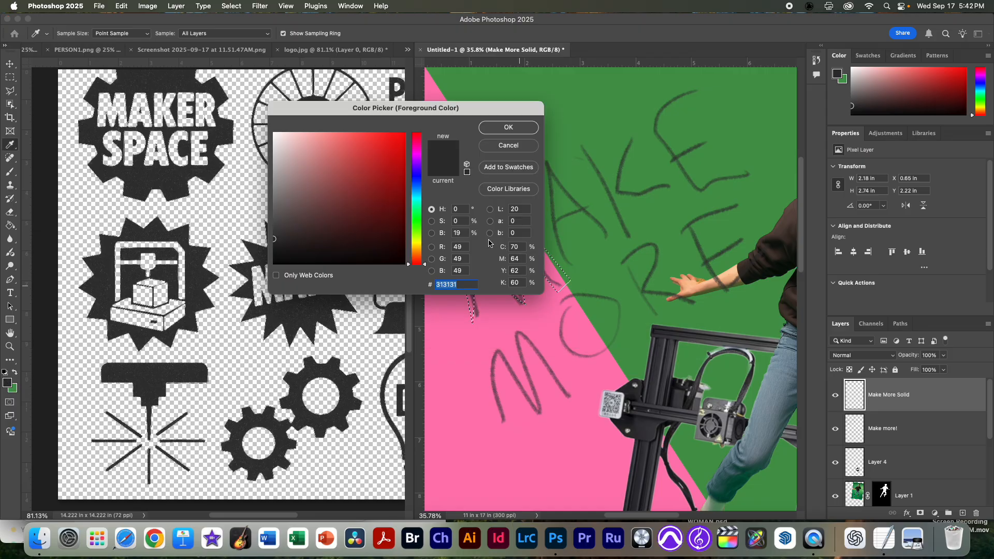
key("super+v")
left_click(496, 130)
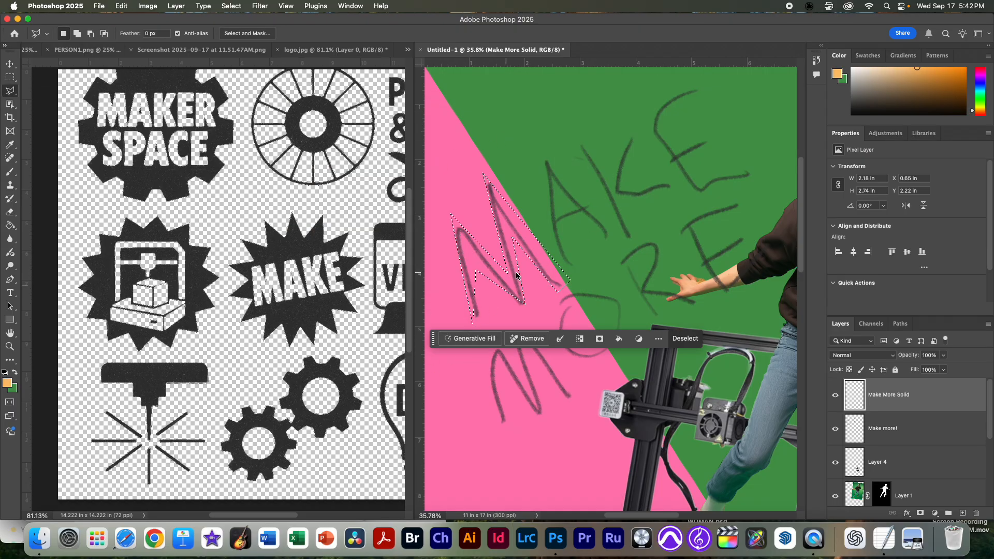
Step: Fill the selected M of MAKE with the yellow foreground color on the Make More Solid layer using the Paint Bucket
left_click(10, 228)
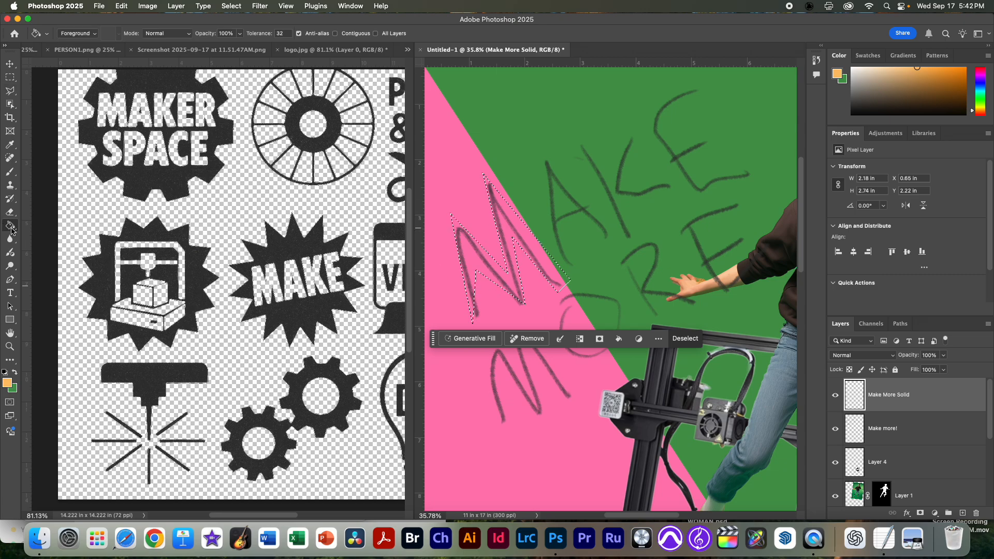
left_click(523, 282)
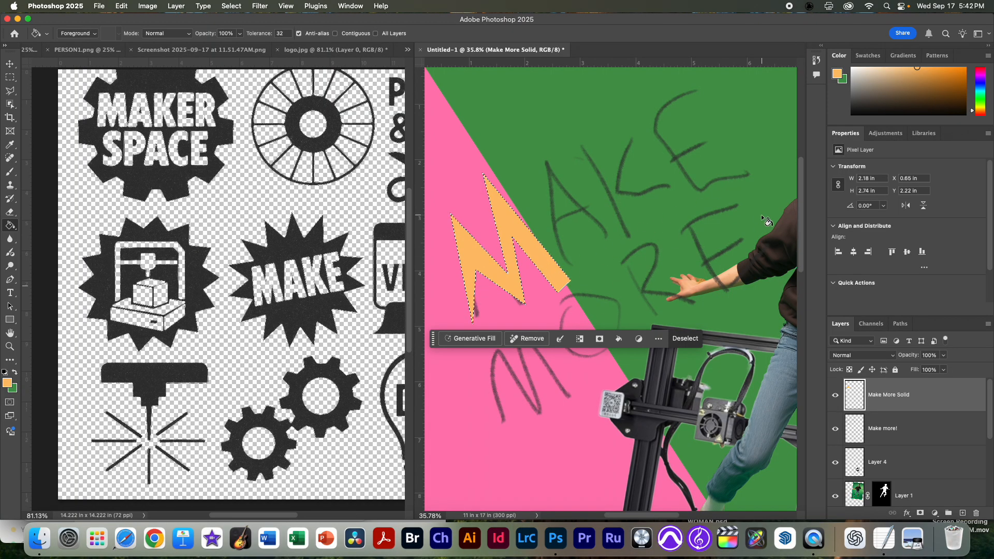
left_click(835, 396)
left_click(835, 395)
left_click_drag(690, 299, 681, 329)
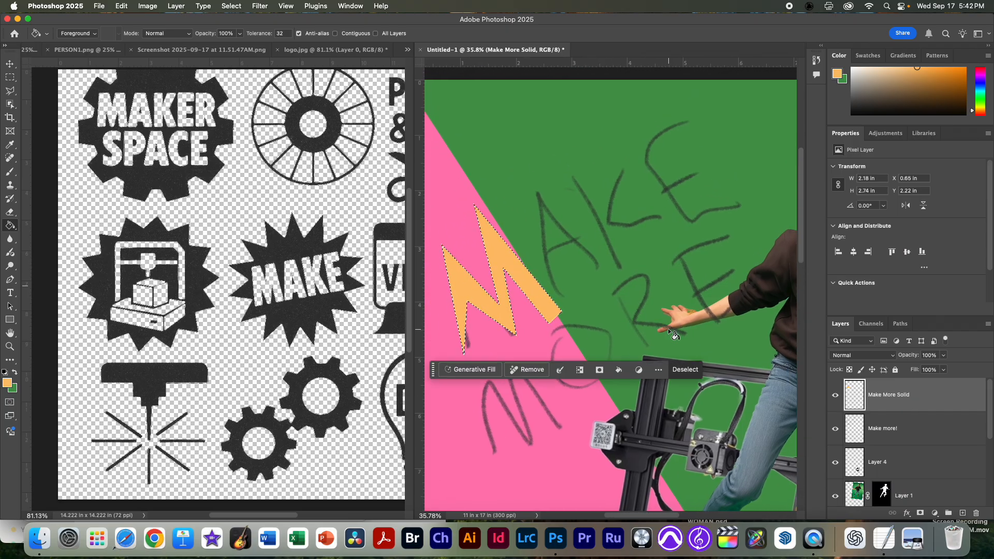
Step: Add a chunky angular outline of the A of MAKE to the selection with the Polygonal Lasso, following the pencil sketch
left_click(11, 92)
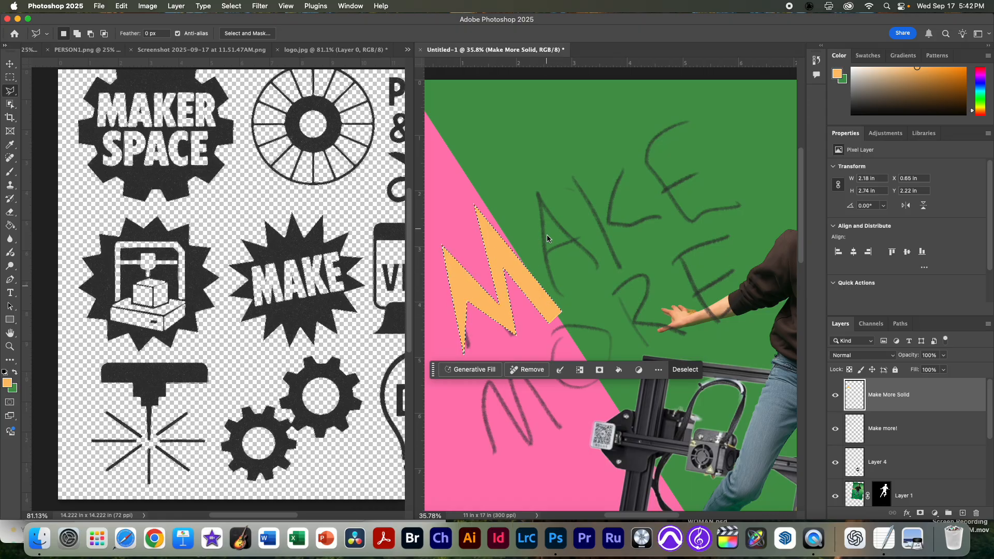
key("shift")
left_click(565, 302, "shift")
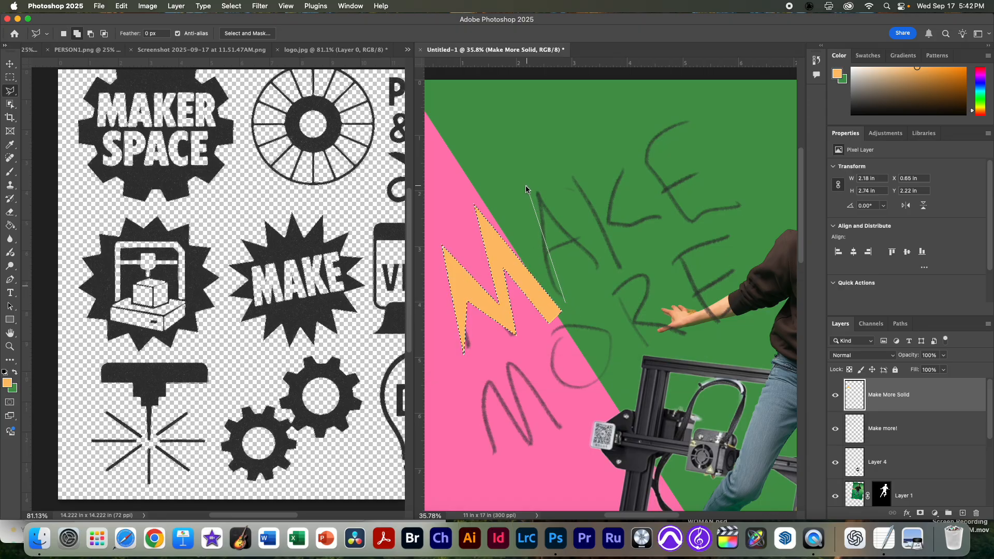
left_click(534, 244)
left_click(528, 175)
left_click(605, 271)
left_click(594, 275)
left_click(570, 248)
left_click(569, 302)
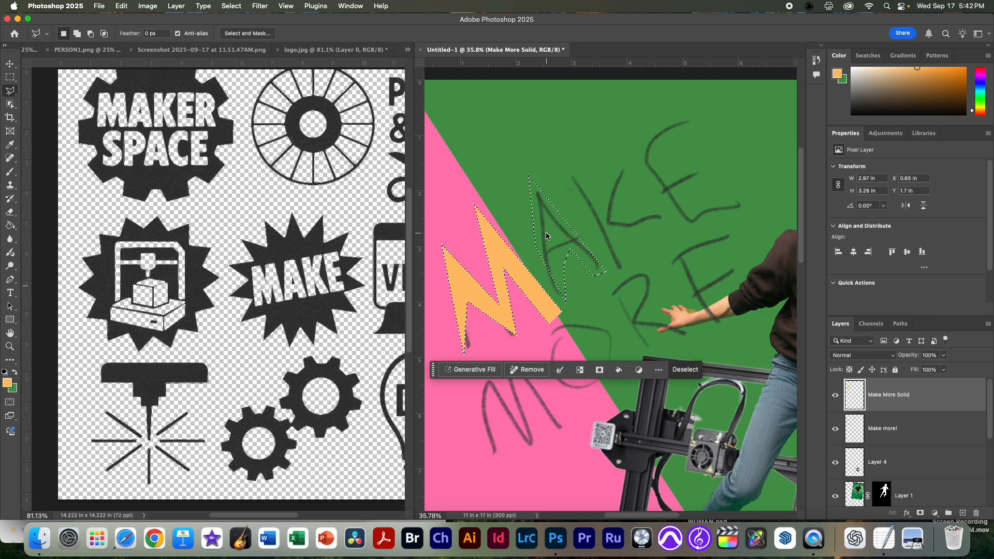
Step: Subtract a small triangular counter from the A of MAKE in the letter selection
key("alt")
left_click(545, 220)
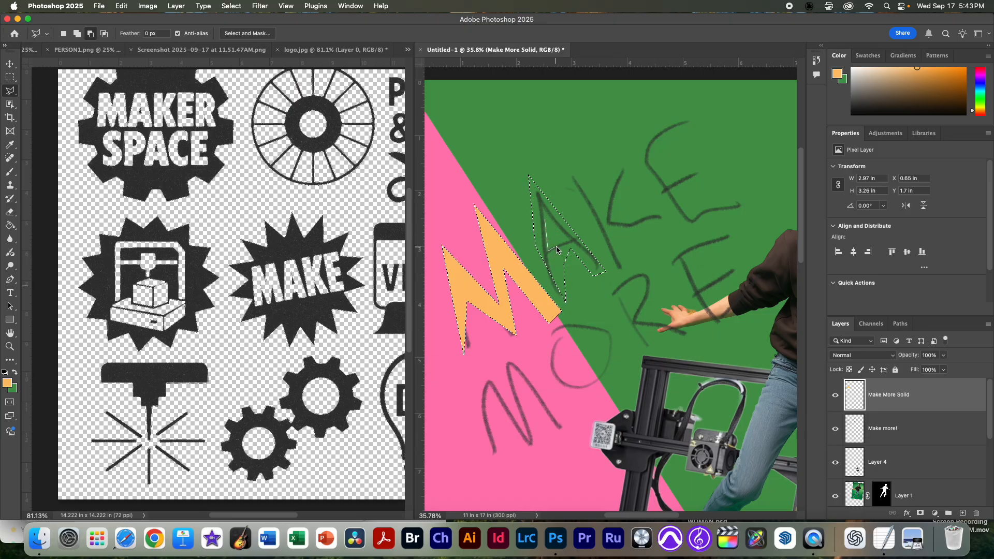
left_click(570, 240)
left_click(545, 220)
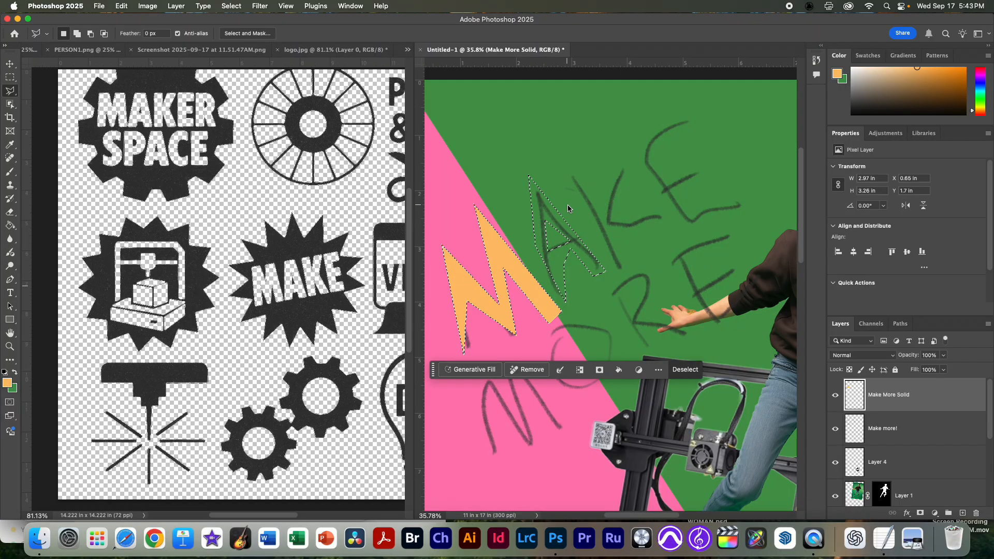
Step: Restore the dropped letter selection and add a spiky angular outline of the K of MAKE to it, following the pencil sketch
key("super+d")
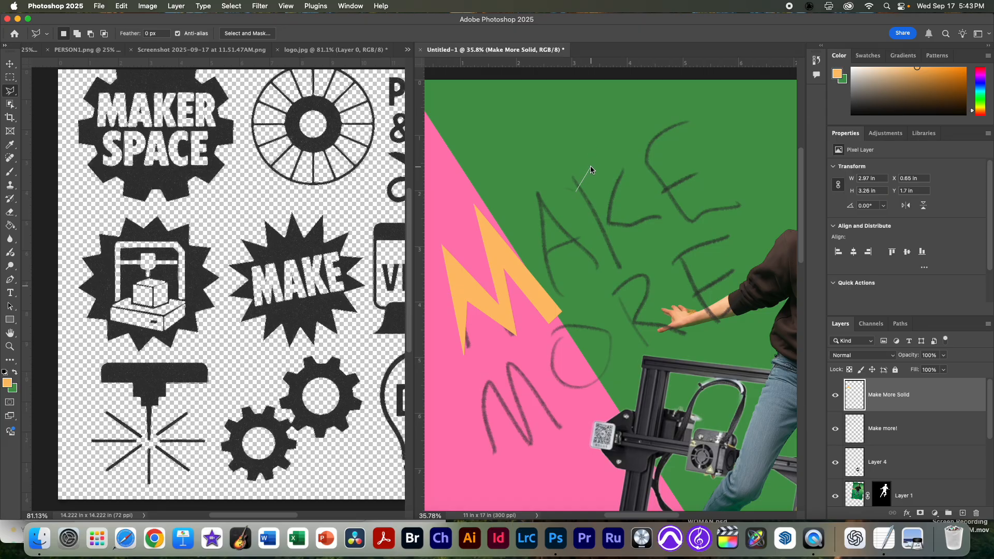
key("shift+super+d")
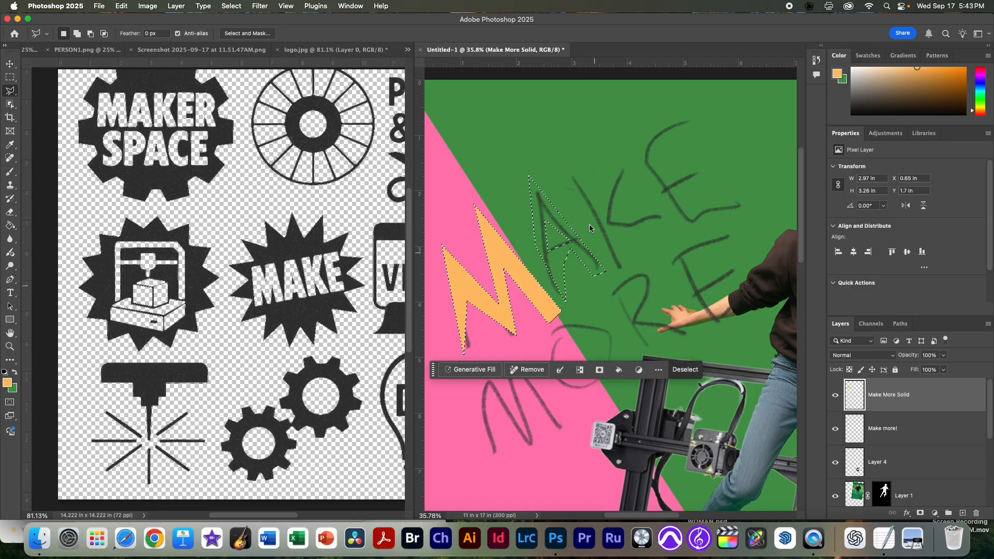
key("shift")
left_click(564, 168)
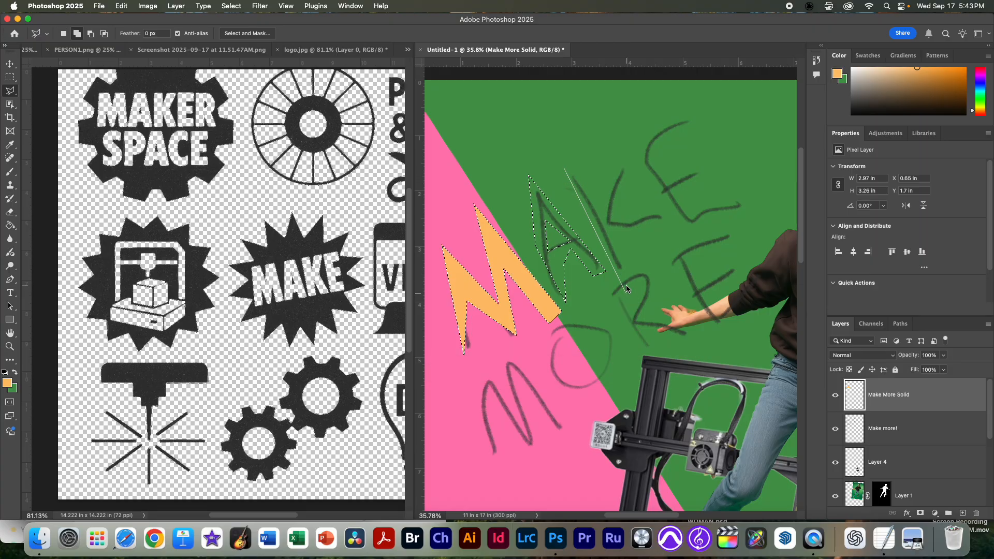
left_click(616, 235)
left_click(667, 239)
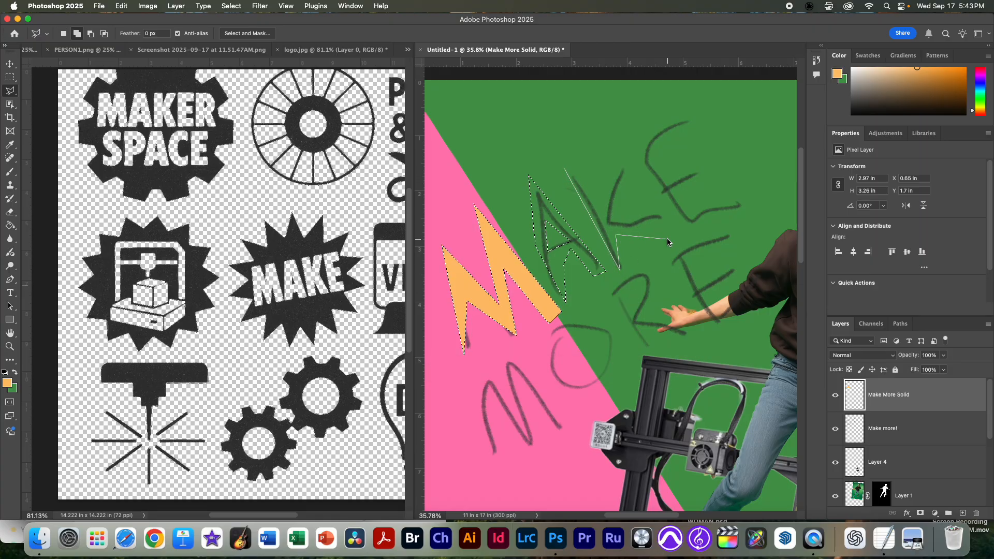
left_click(621, 210)
left_click(620, 143)
left_click(601, 201)
left_click(565, 168)
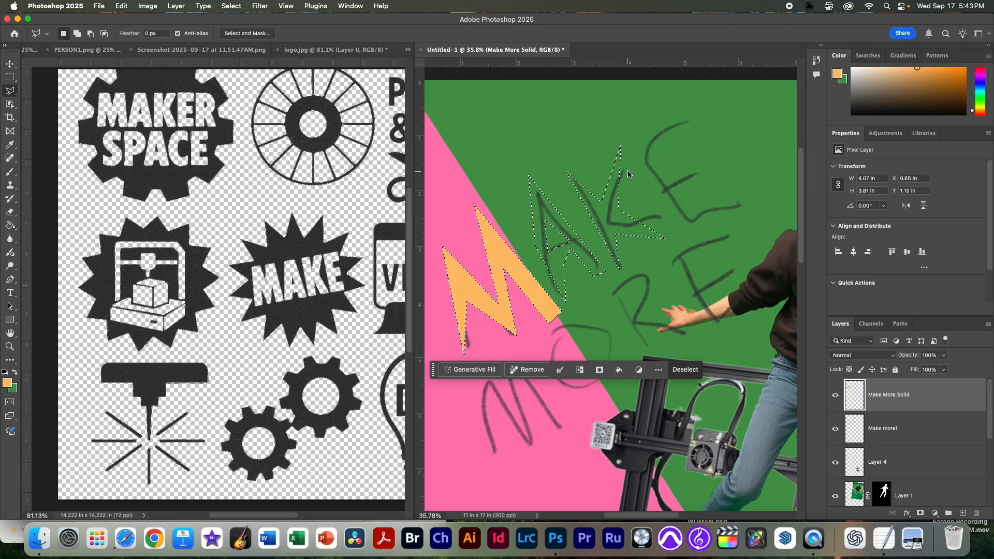
Step: Add an angular outline of the E of MAKE to the selection with pointed arm tips, following the pencil sketch
left_click(689, 117, "shift")
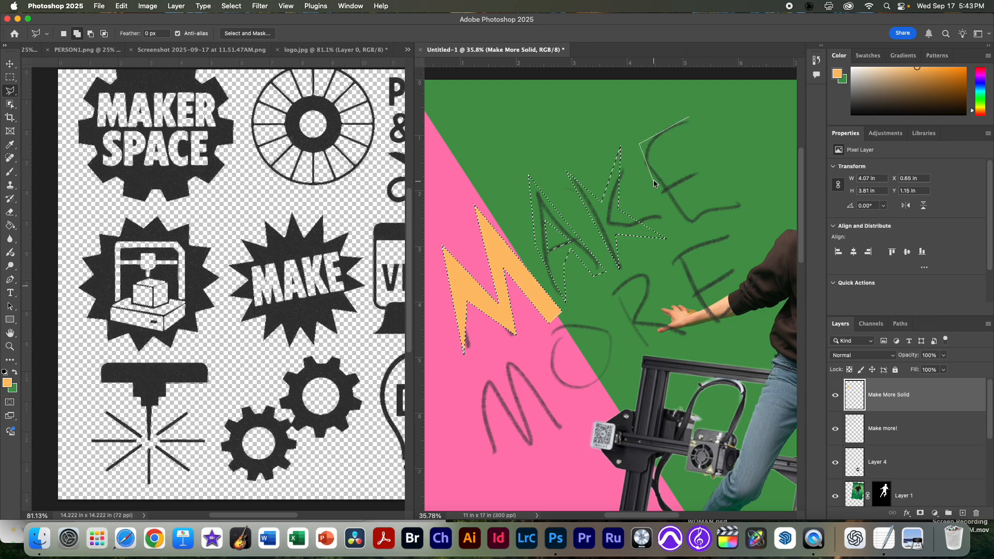
left_click(684, 229)
left_click(759, 197)
left_click(699, 199)
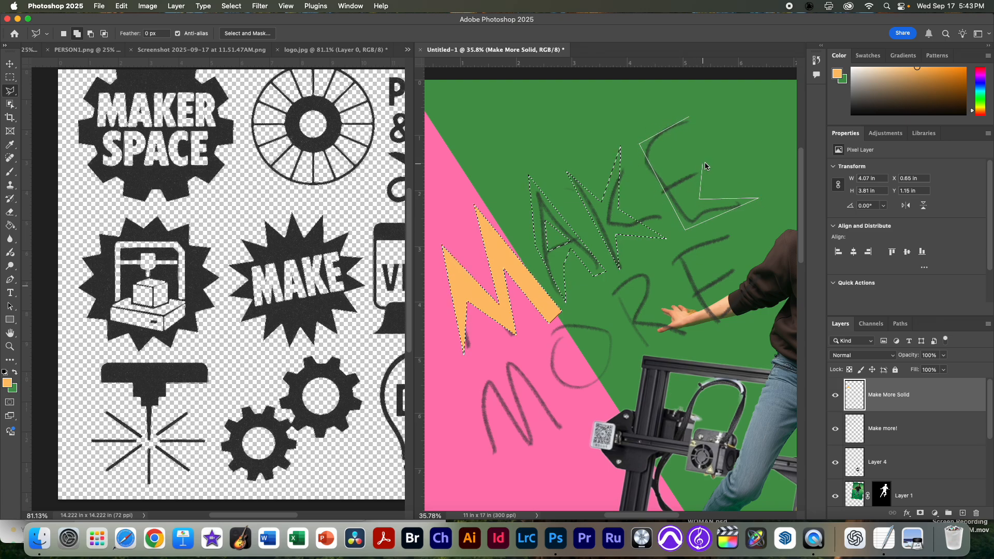
left_click(708, 166)
left_click(673, 172)
left_click(656, 144)
left_click(688, 119)
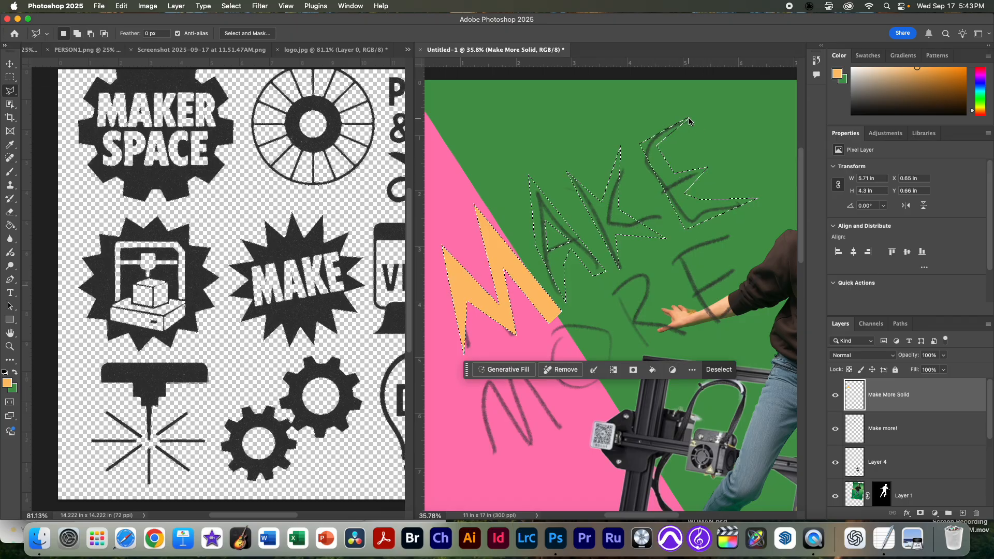
Step: Add a chunky angular outline of the M of MORE to the selection with the Polygonal Lasso
scroll(615, 296, "down", 5)
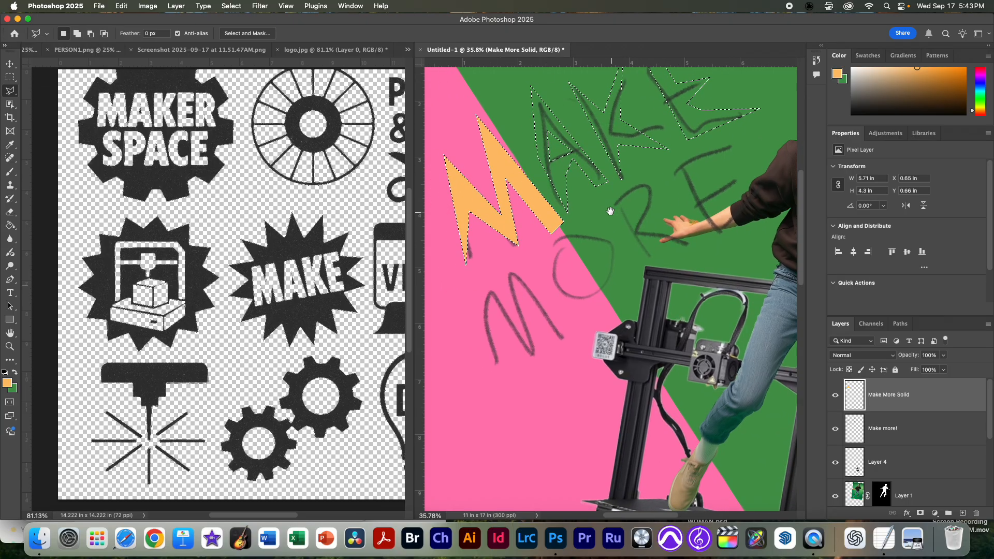
left_click(494, 374, "shift")
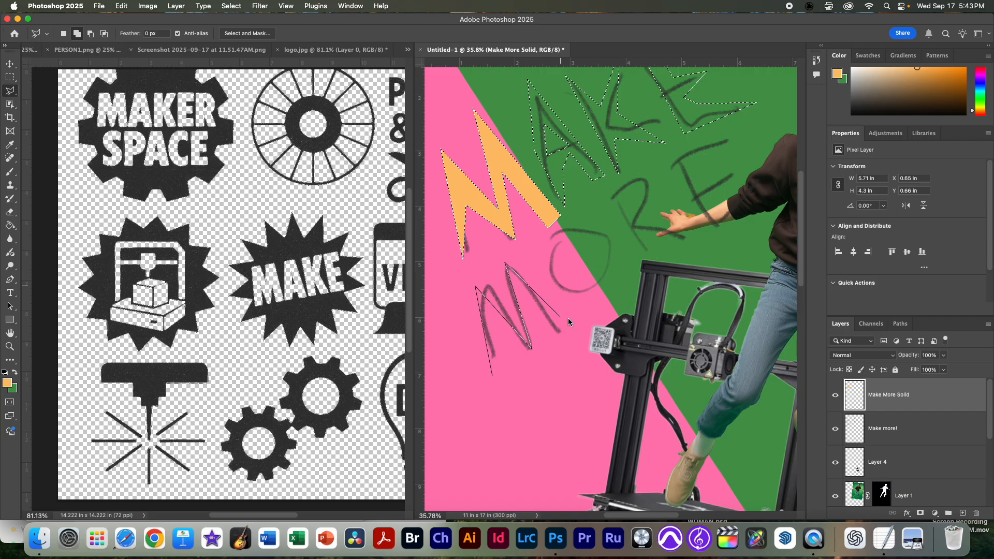
left_click(583, 330)
left_click(528, 298)
left_click(489, 315)
left_click(498, 375)
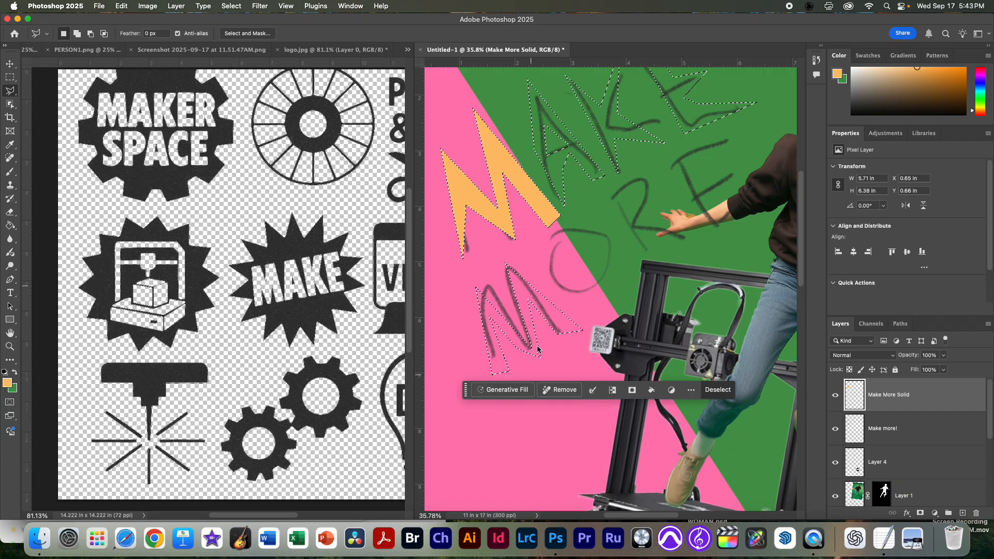
Step: Add a faceted outer outline of the O of MORE to the selection around its pencil sketch
left_click(549, 239, "shift")
left_click(553, 288)
left_click(598, 308)
left_click(617, 241)
left_click(598, 227)
left_click(563, 229)
left_click(550, 239)
Step: Subtract a polygonal counter from the inside of the O of MORE in the selection
key("alt")
left_click(570, 251)
left_click(568, 273)
left_click(602, 296)
left_click(611, 280)
left_click(607, 244)
left_click(571, 253)
Step: Add an angular outline of the R of MORE to the selection, following the pencil sketch
left_click(602, 201, "shift")
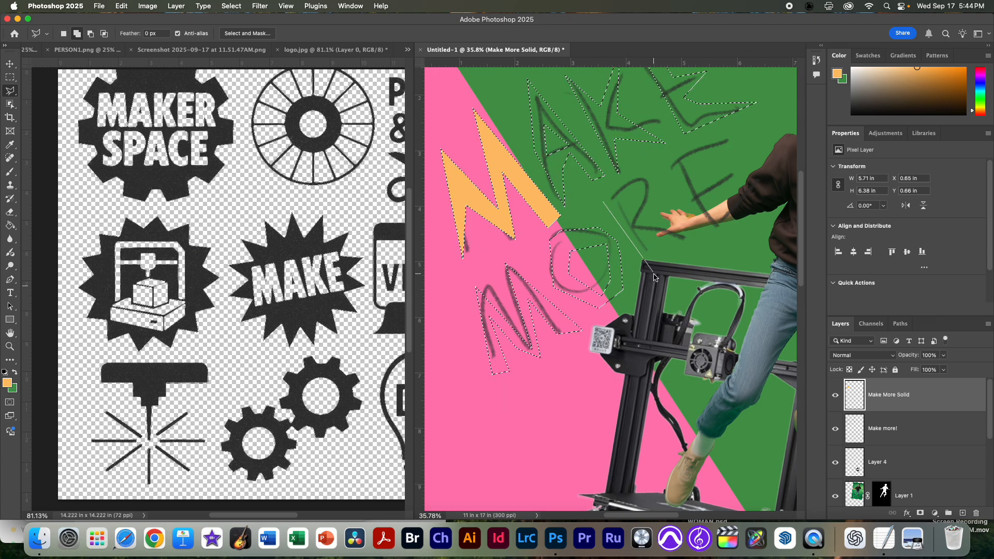
left_click(639, 232)
left_click(705, 254)
left_click(650, 218)
left_click(636, 170)
left_click(603, 201)
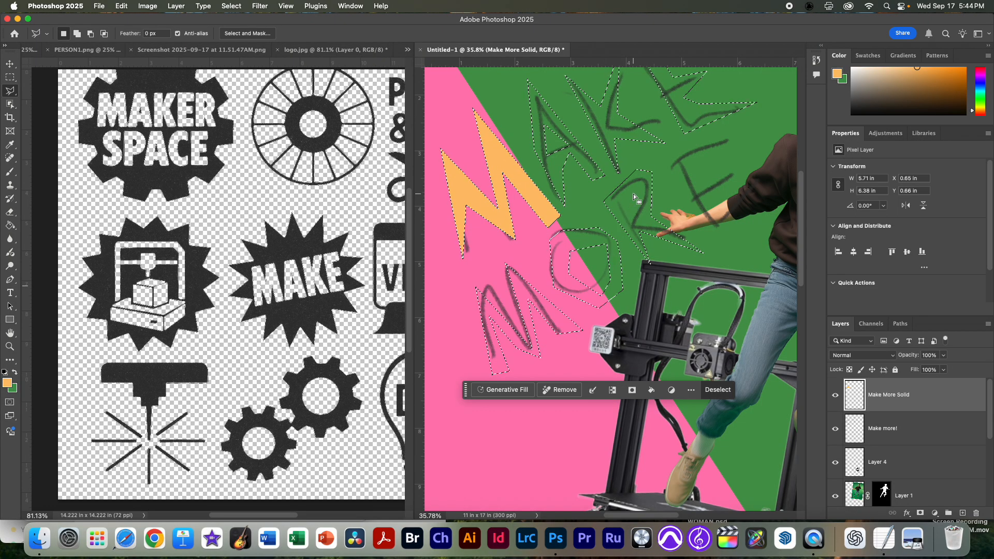
Step: Subtract a small angular counter from the bowl of the R of MORE in the selection
left_click(631, 190, "alt")
left_click(622, 203)
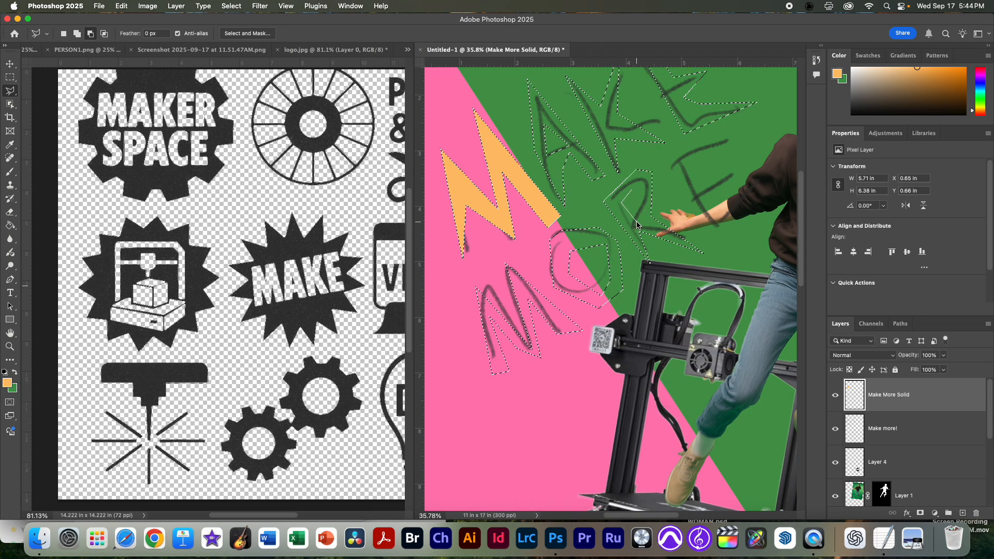
left_click(635, 220)
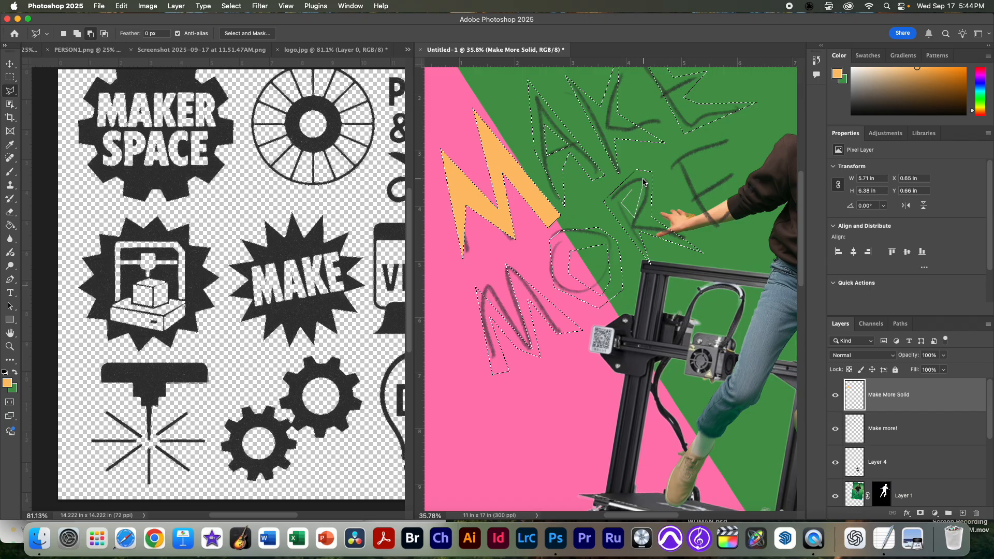
left_click(632, 191)
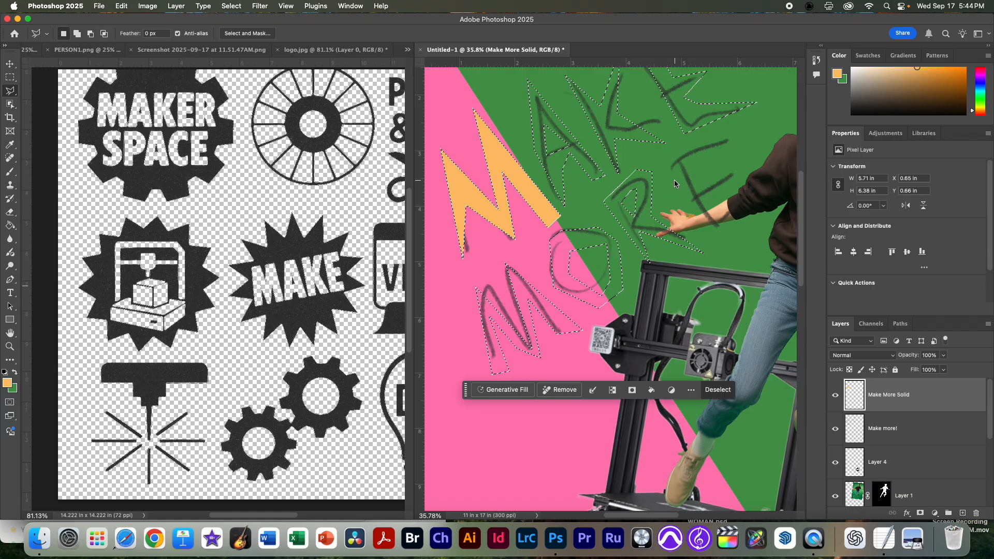
Step: Undo the accidental deselection and add a jagged angular outline of the E of MORE to the selection, reaching over the jumping person's sleeve
key("super+d")
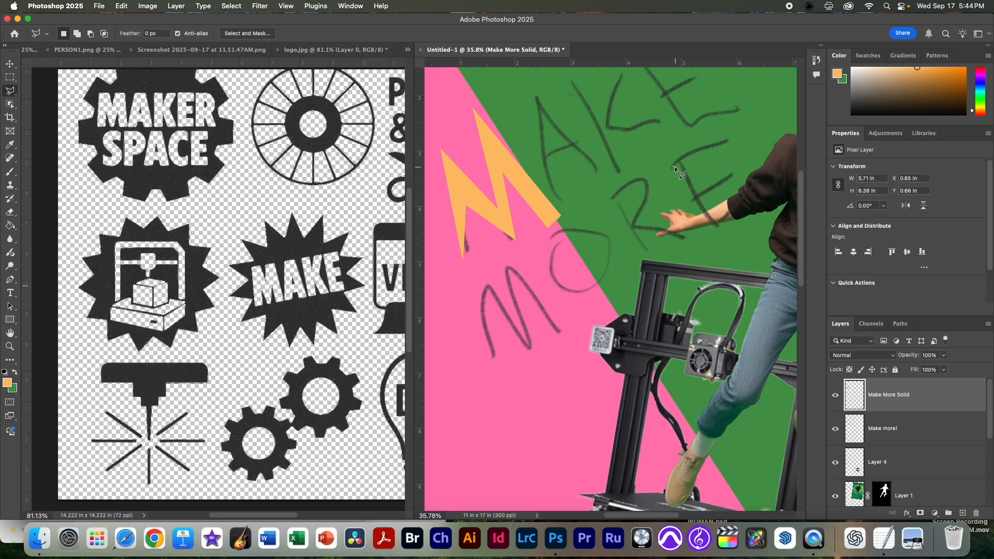
key("super+z")
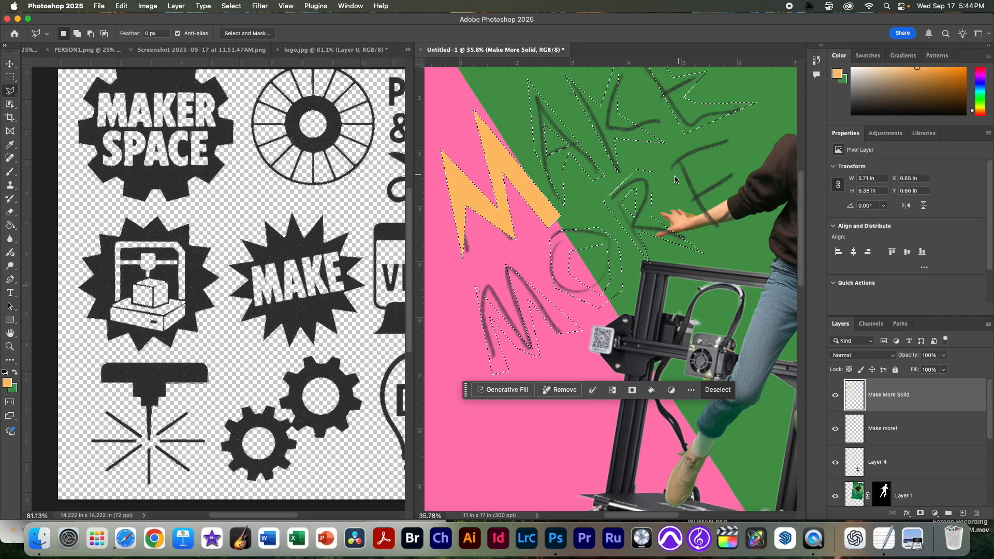
left_click(674, 166, "shift")
left_click(714, 236)
left_click(767, 183)
left_click(712, 197)
left_click(747, 163)
left_click(706, 182)
left_click(702, 165)
left_click(729, 143)
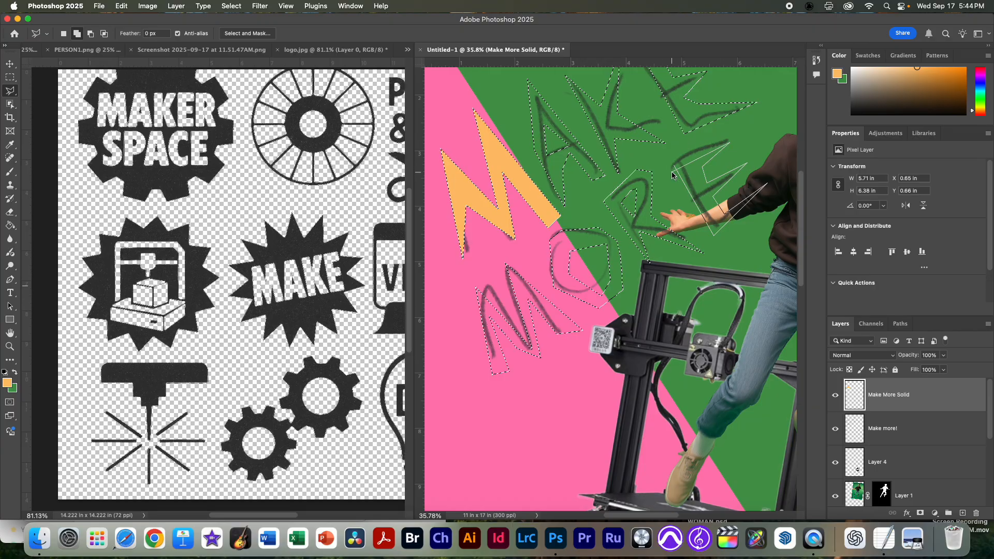
left_click(673, 168)
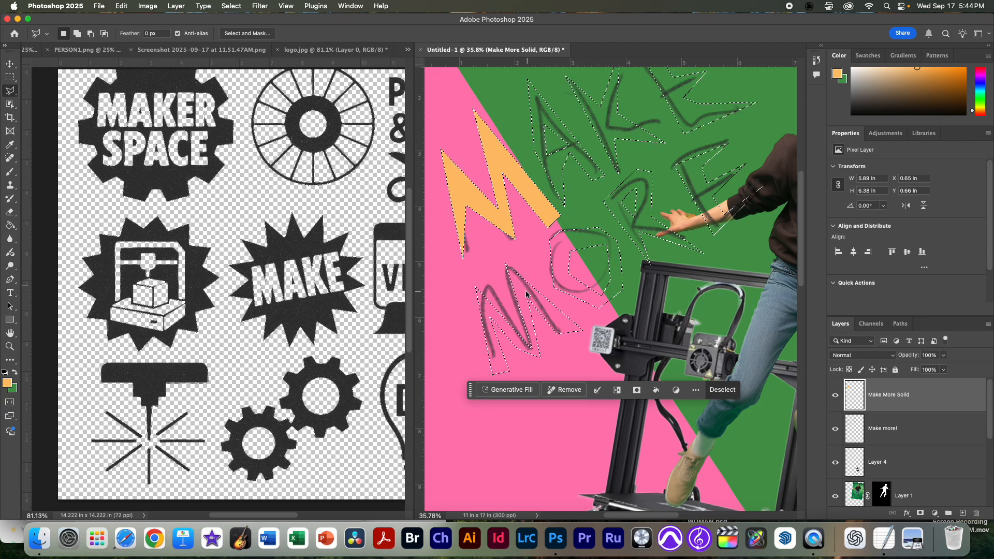
Step: Fill all the selected MAKE MORE letters with the yellow foreground color using the Paint Bucket
left_click(9, 226)
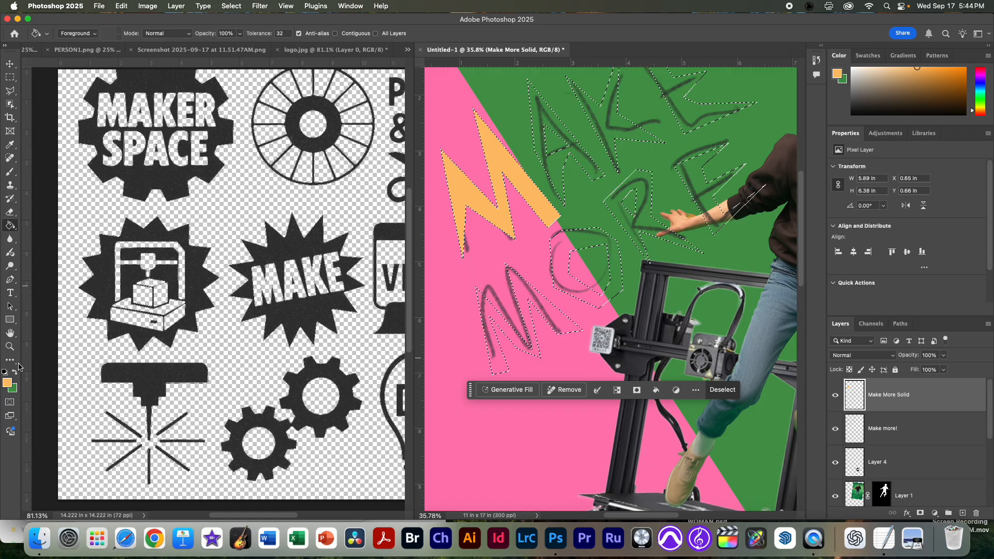
left_click(7, 382)
left_click(505, 126)
left_click(336, 33)
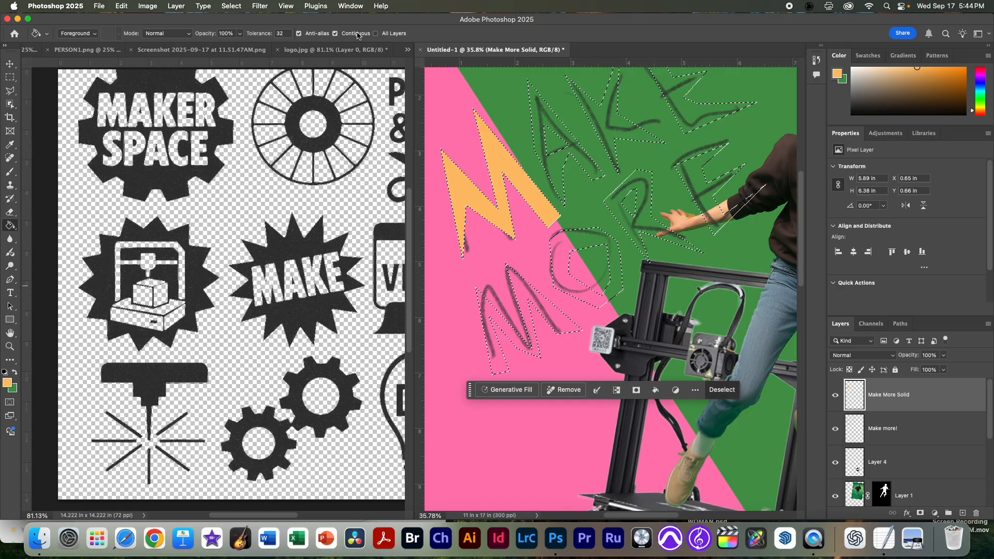
left_click(589, 267)
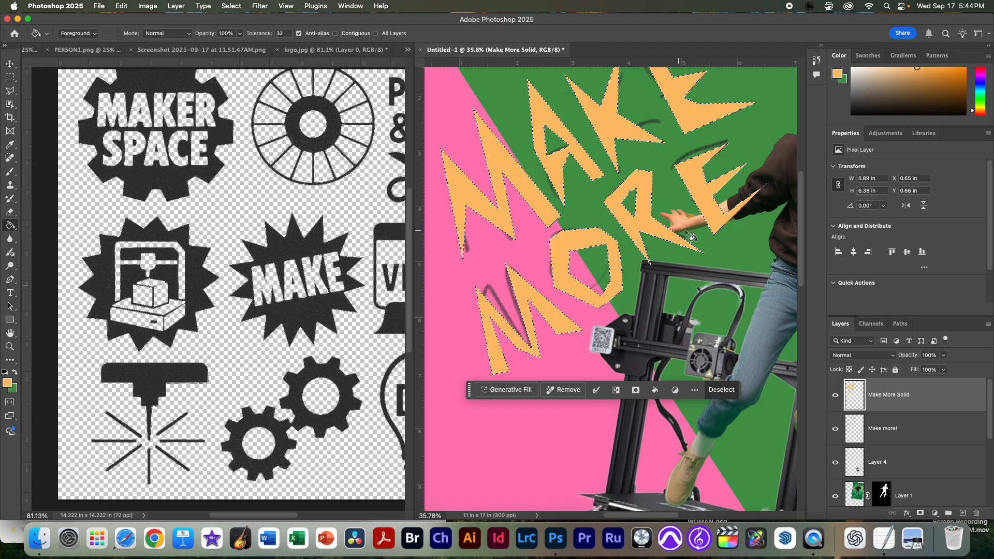
Step: Deselect the filled letters and delete the "Make more!" pencil sketch layer
key("super+0")
left_click_drag(577, 187, 595, 197)
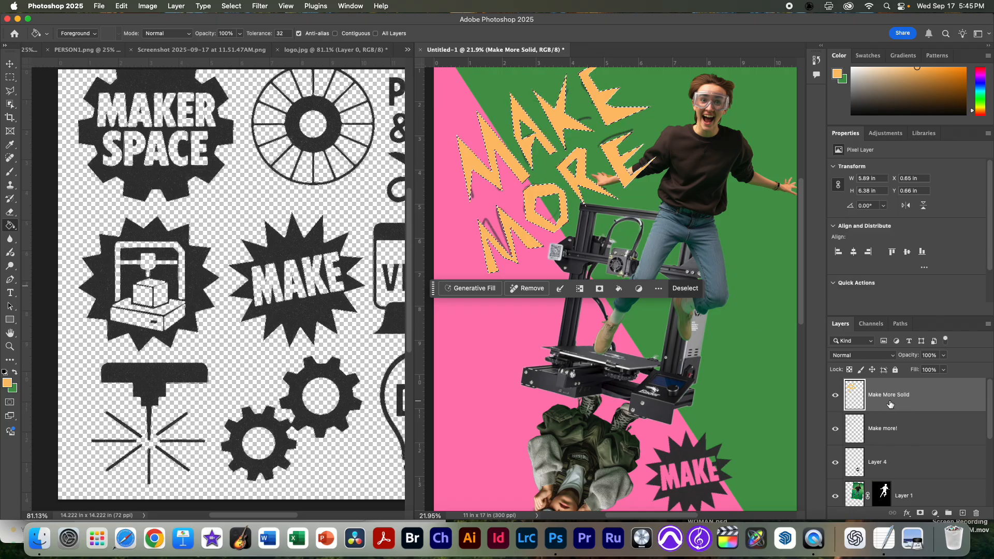
key("super+d")
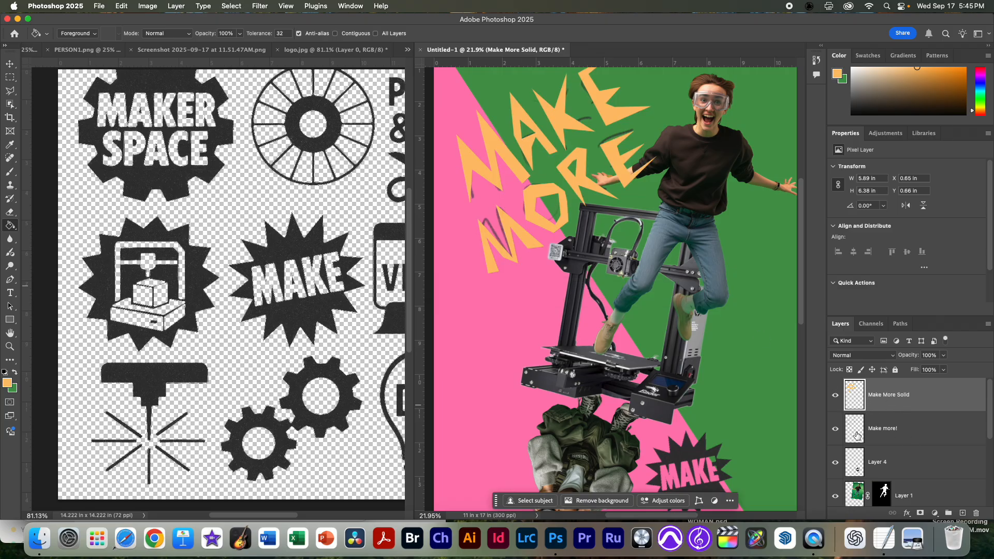
left_click_drag(858, 434, 976, 513)
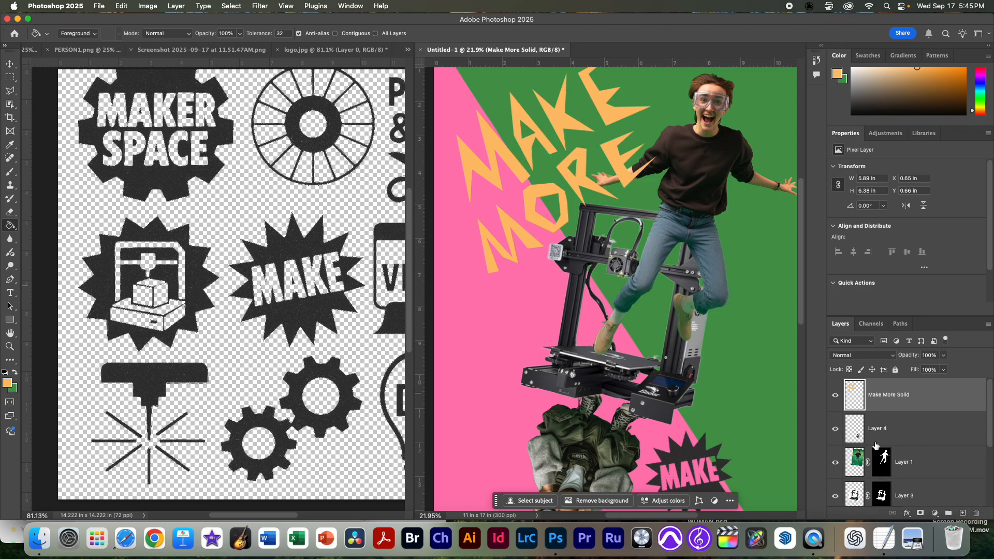
scroll(854, 404, "down", 1)
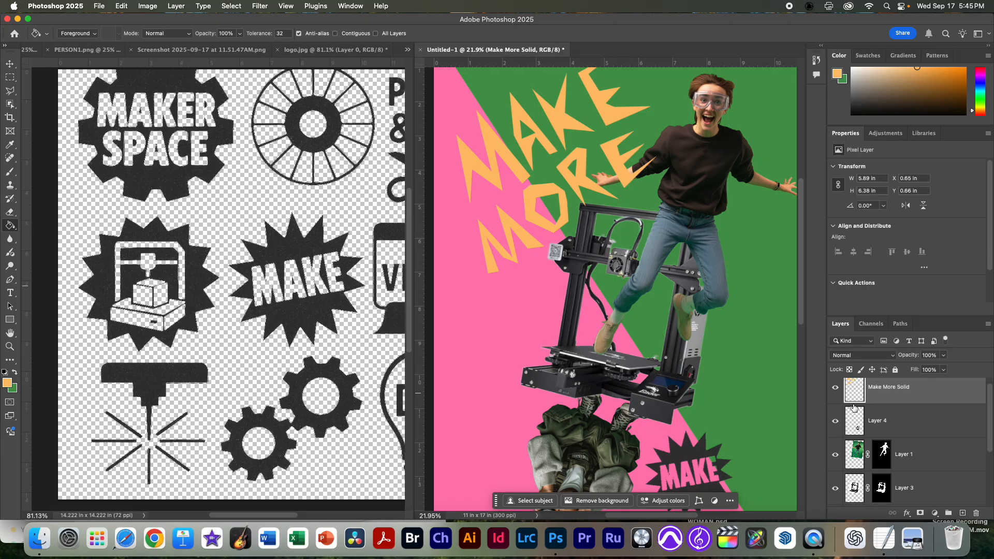
Step: Move the Make More Solid layer down the stack to sit below Layer 2, directly above the Pink layer
left_click_drag(862, 395, 855, 472)
scroll(879, 474, "up", 1)
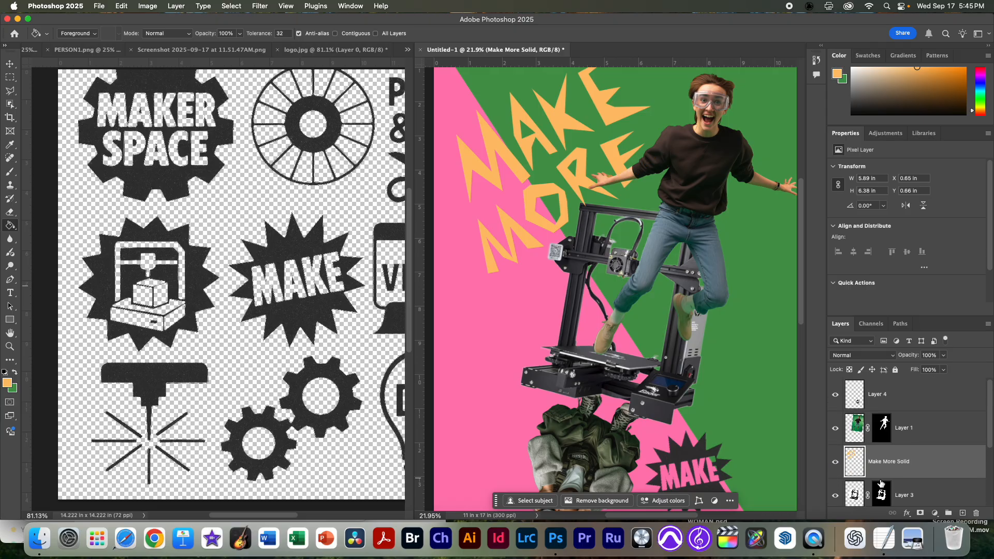
scroll(880, 475, "down", 3)
left_click_drag(852, 422, 851, 495)
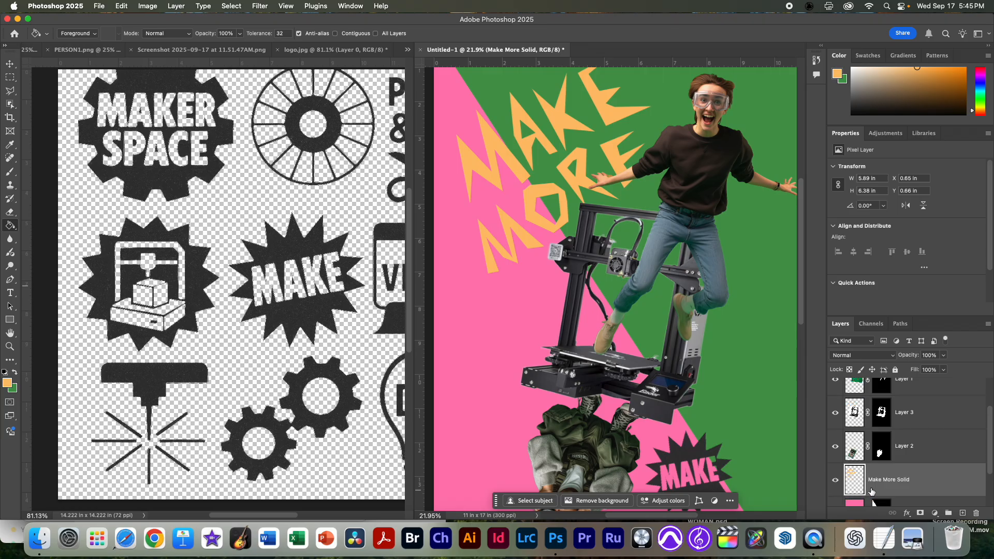
scroll(848, 502, "down", 2)
scroll(851, 485, "up", 2)
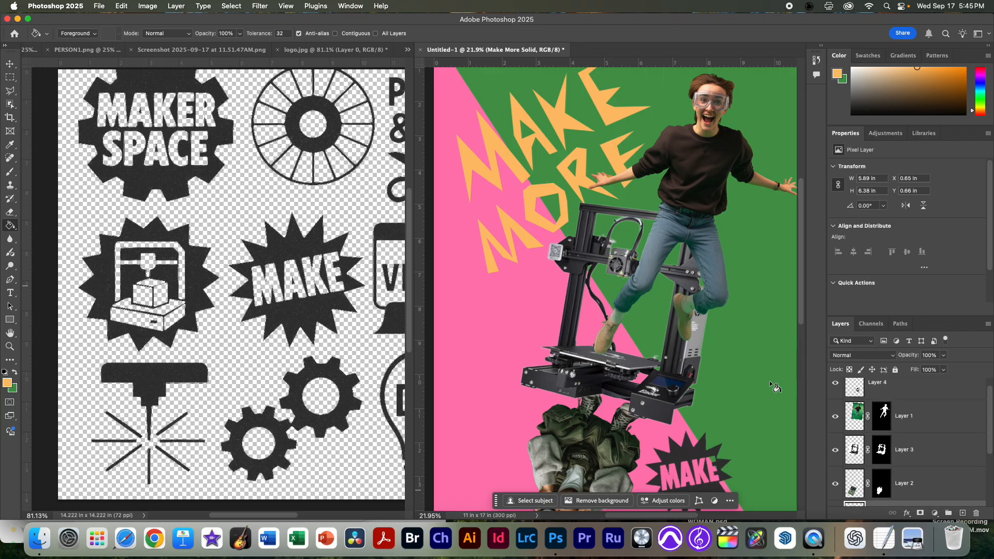
scroll(890, 465, "down", 2)
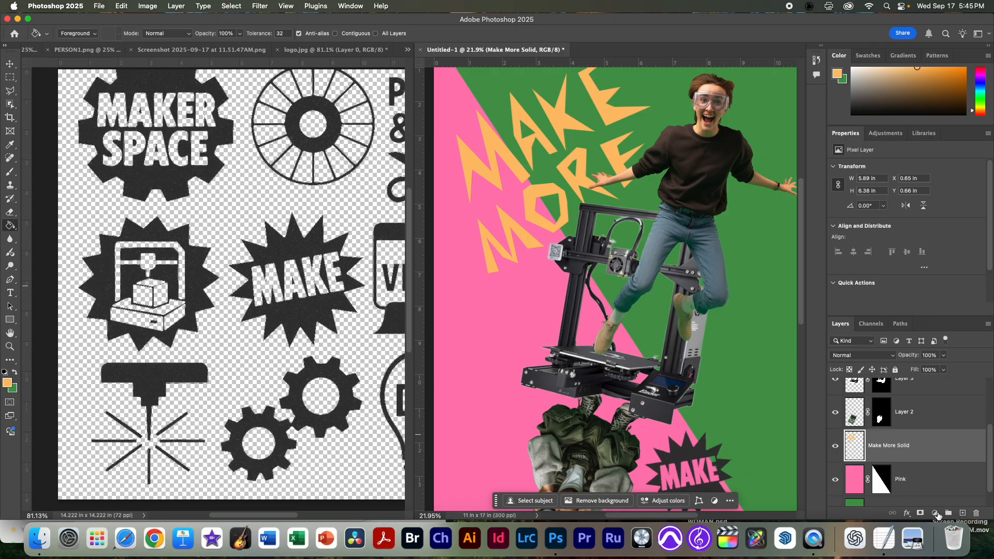
Step: Add a drop shadow to the Make More Solid layer with an angle of 126° and a distance of 20 px
left_click(907, 515)
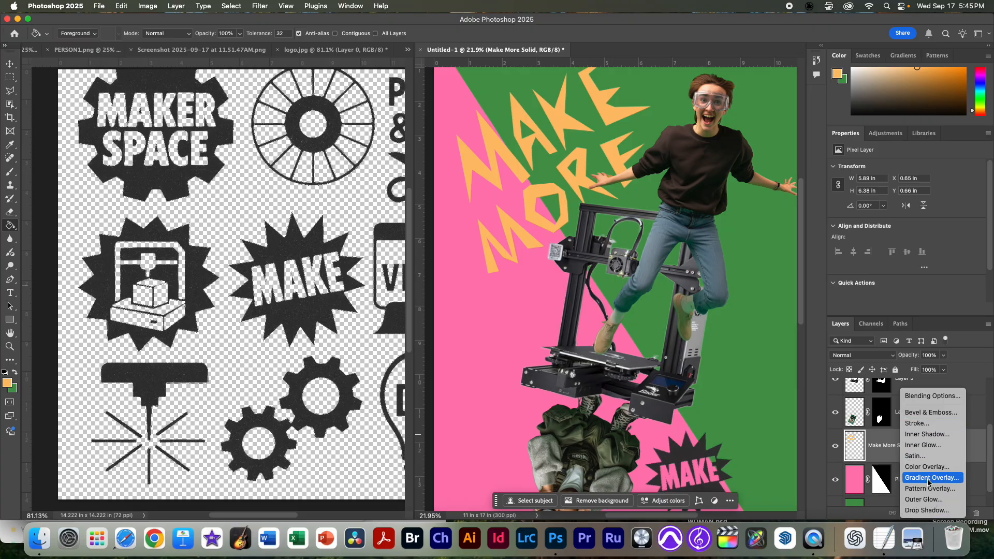
left_click(930, 514)
left_click_drag(467, 160, 874, 243)
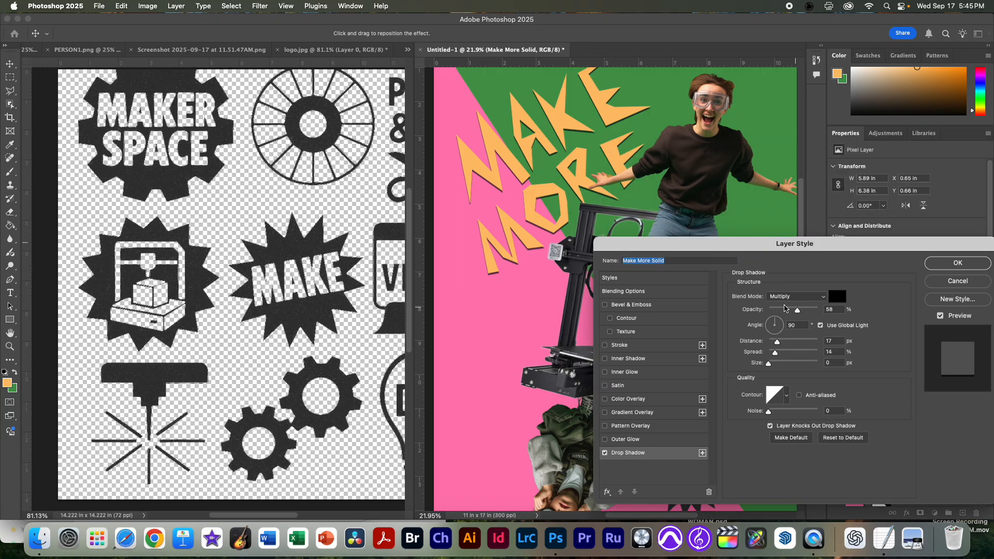
left_click(770, 319)
left_click(833, 341)
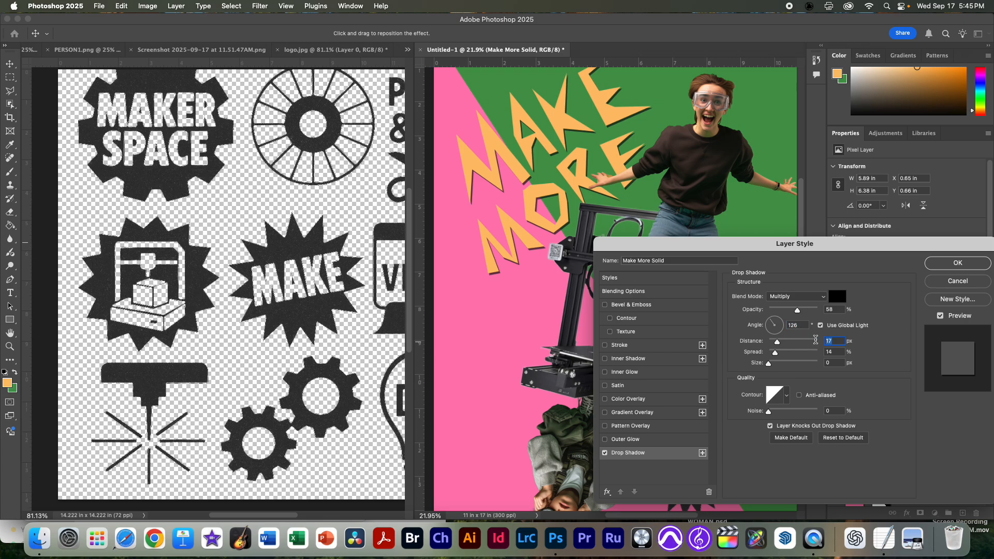
type("20")
left_click(958, 264)
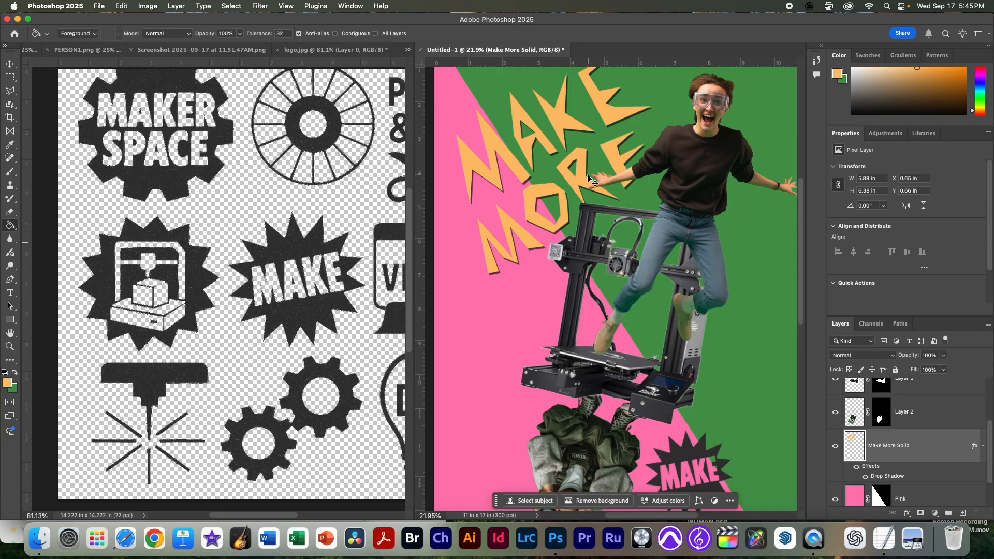
Step: Select the laser cutter icon in logo.jpg with a rectangular marquee, copy it and return to the poster document
key("super+minus")
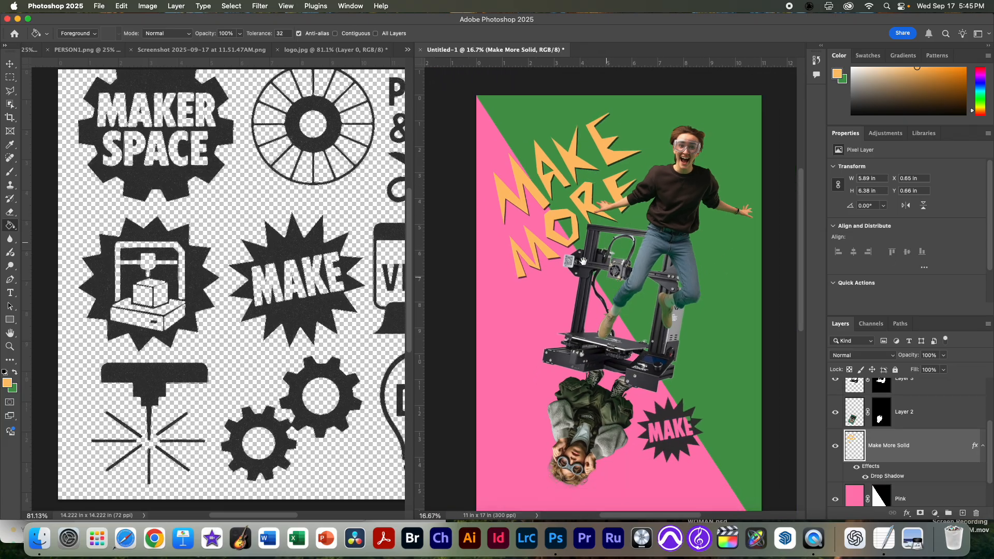
key("super+minus")
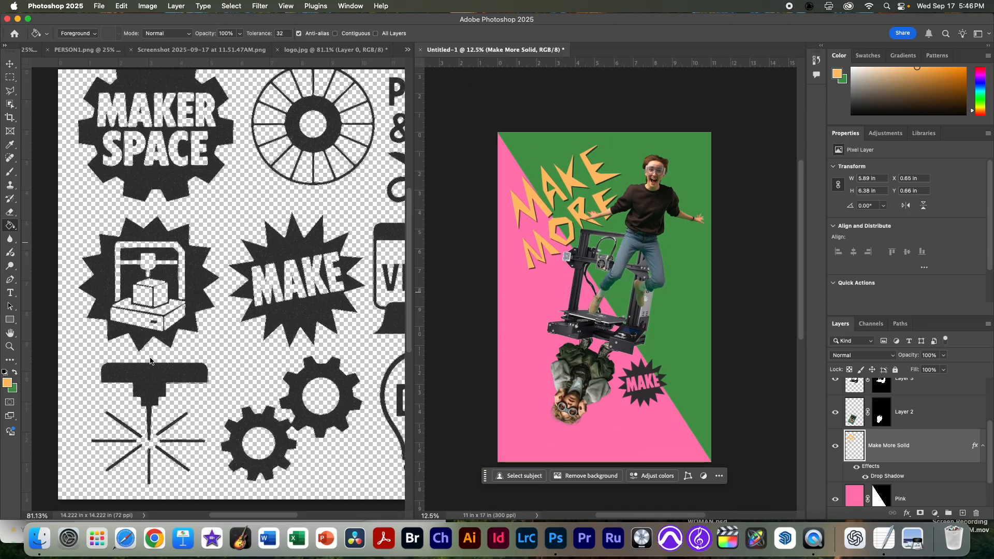
left_click(196, 370)
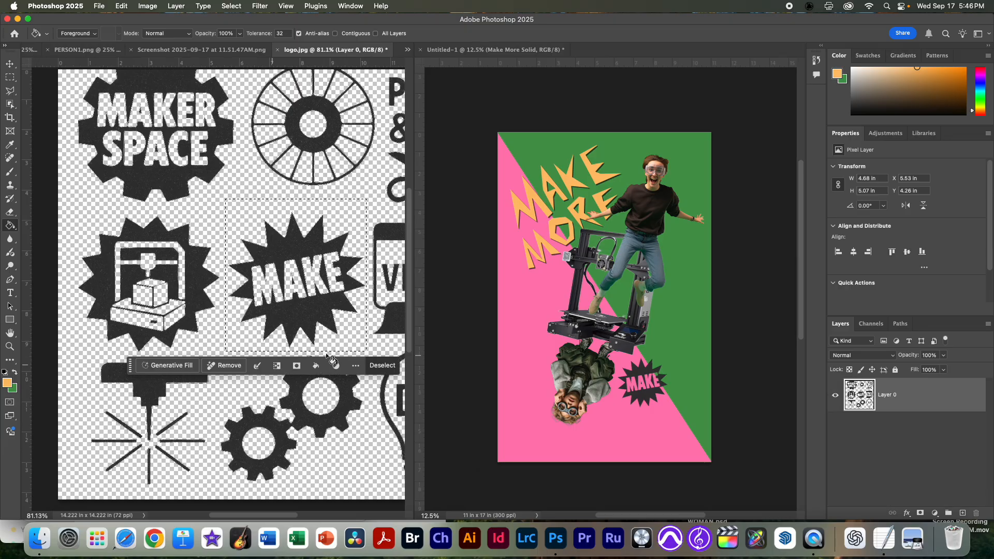
key("m")
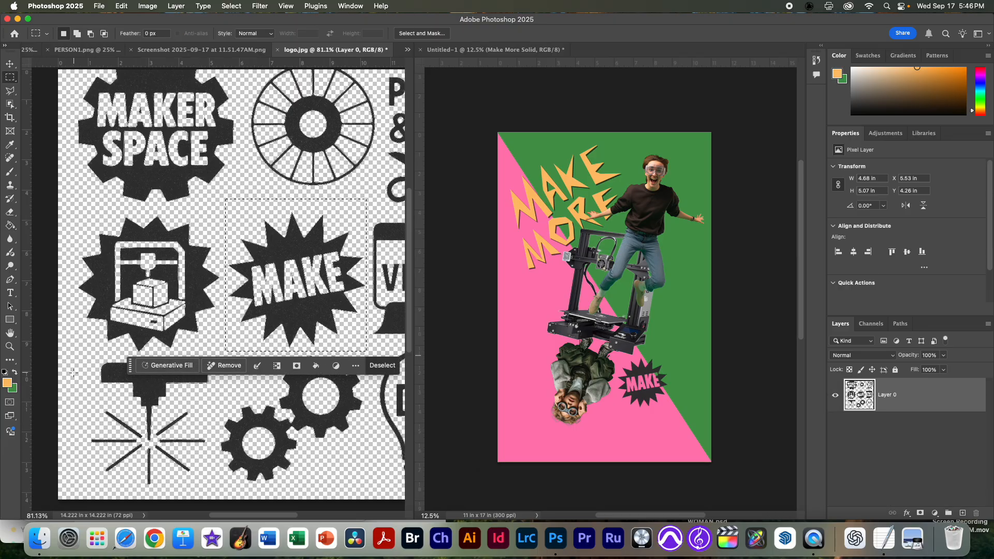
left_click_drag(73, 350, 213, 488)
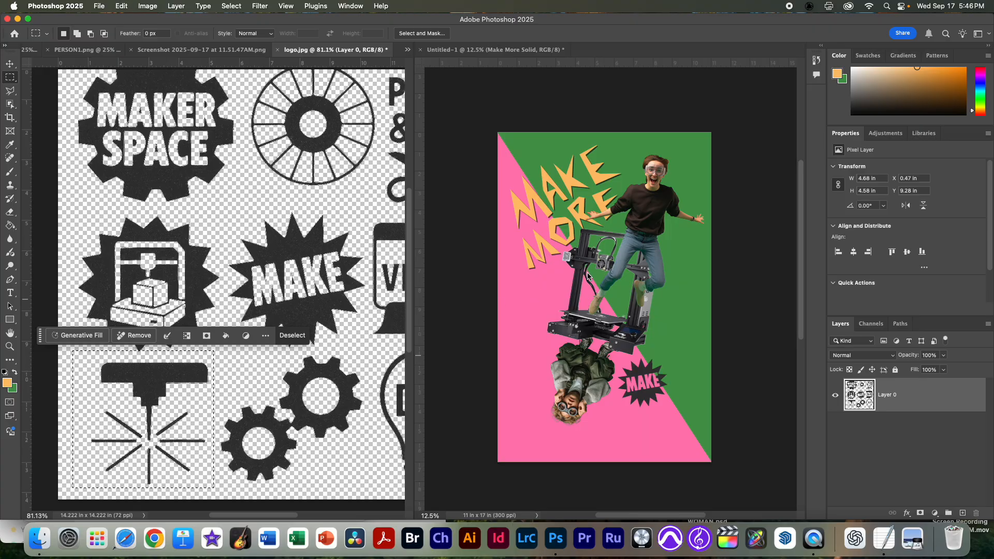
left_click(651, 264)
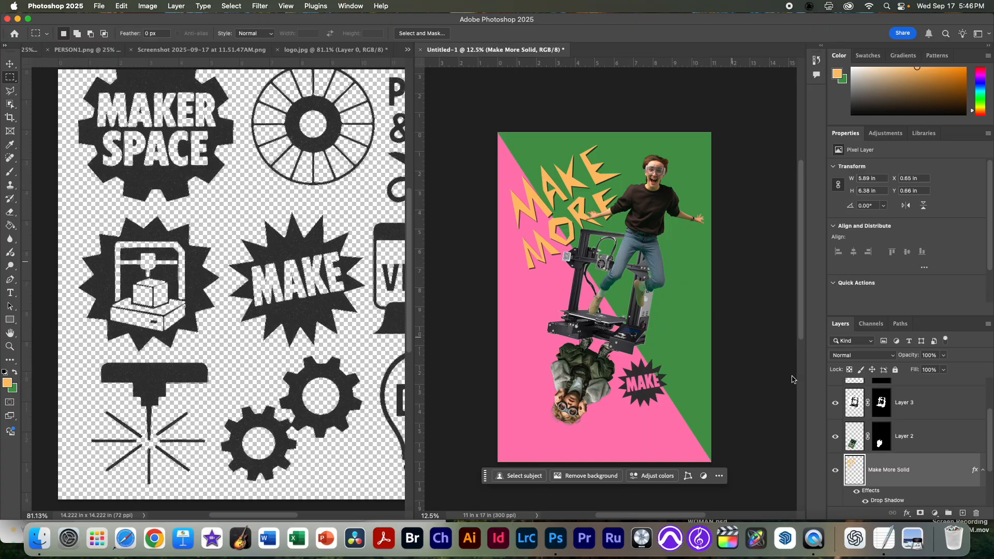
Step: Rename the layer holding the MAKE starburst as "icon"
scroll(856, 406, "up", 5)
left_click(855, 405)
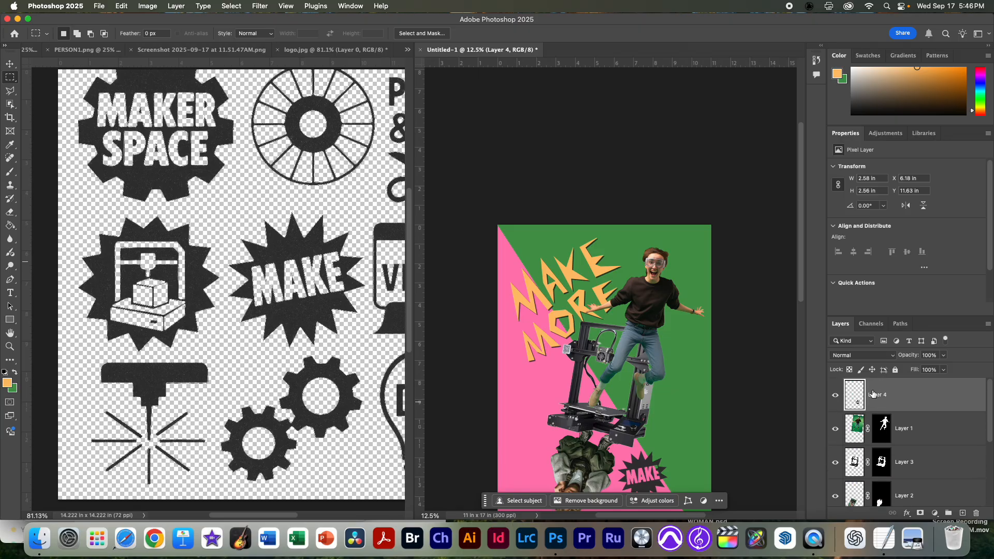
left_click(836, 396)
left_click(836, 397)
double_click(876, 397)
type("lo")
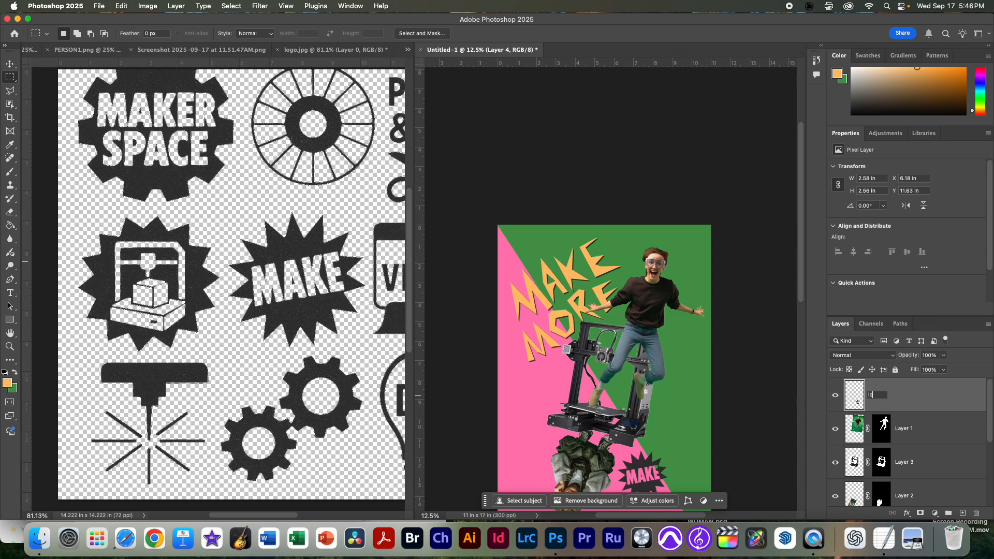
type("on")
key("Return")
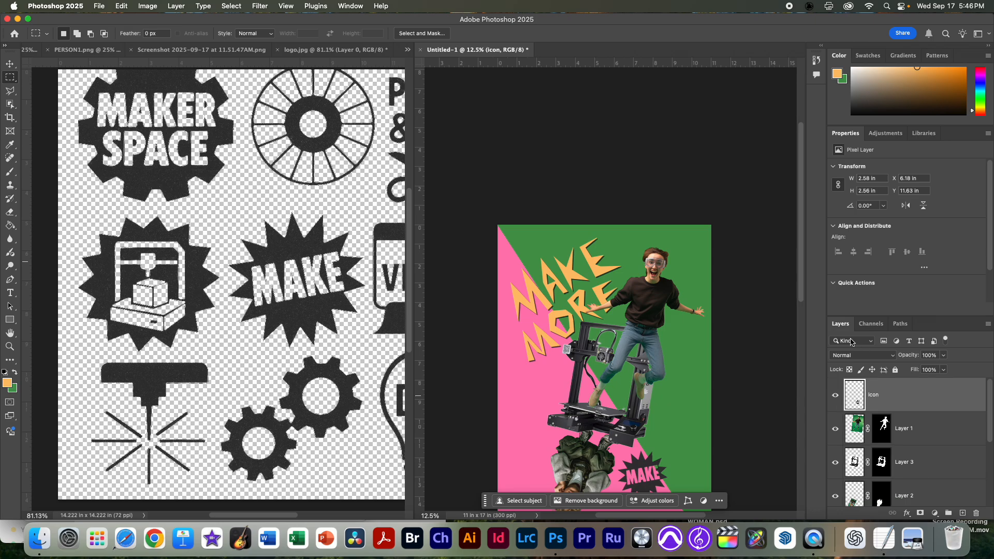
Step: Paste the laser cutter icon, move it to the poster's upper-right corner and scale it to about 1.49 × 1.71 in
key("super+v")
key("v")
left_click_drag(606, 378, 690, 253)
key("super+t")
key("Return")
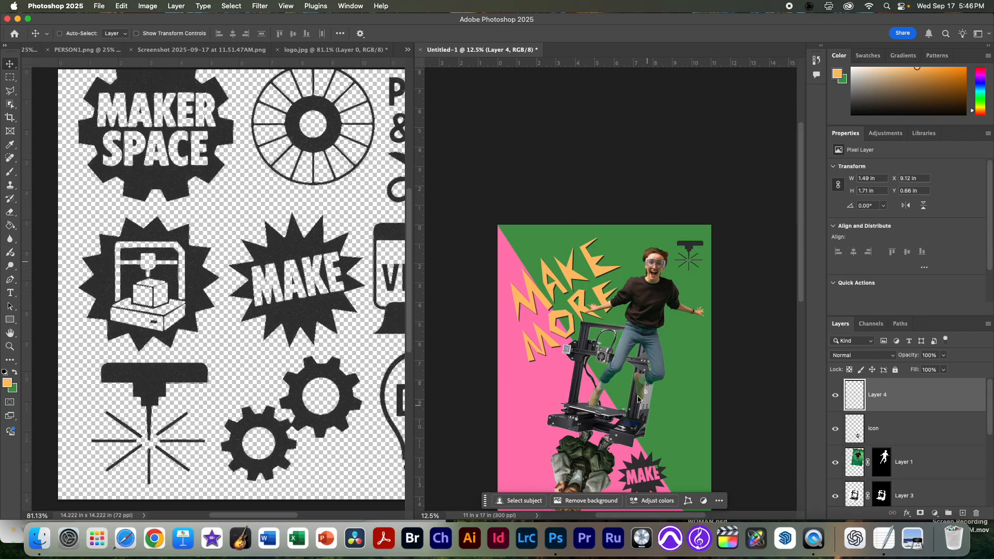
scroll(642, 401, "down", 3)
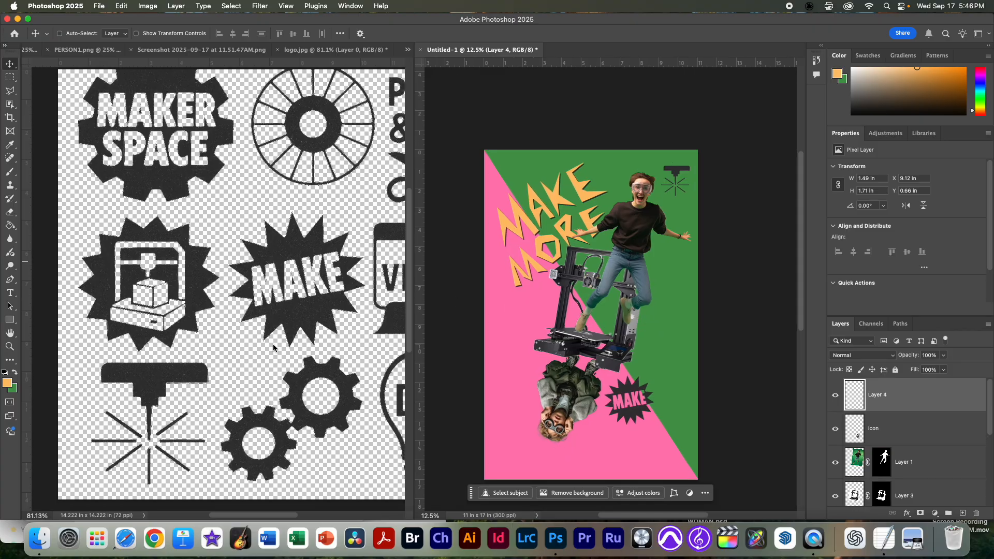
Step: Select the DIY light bulb icon in logo.jpg with a rectangular marquee, copy it and return to the poster document
left_click(273, 347)
scroll(342, 344, "down", 1)
left_click_drag(246, 517, 279, 517)
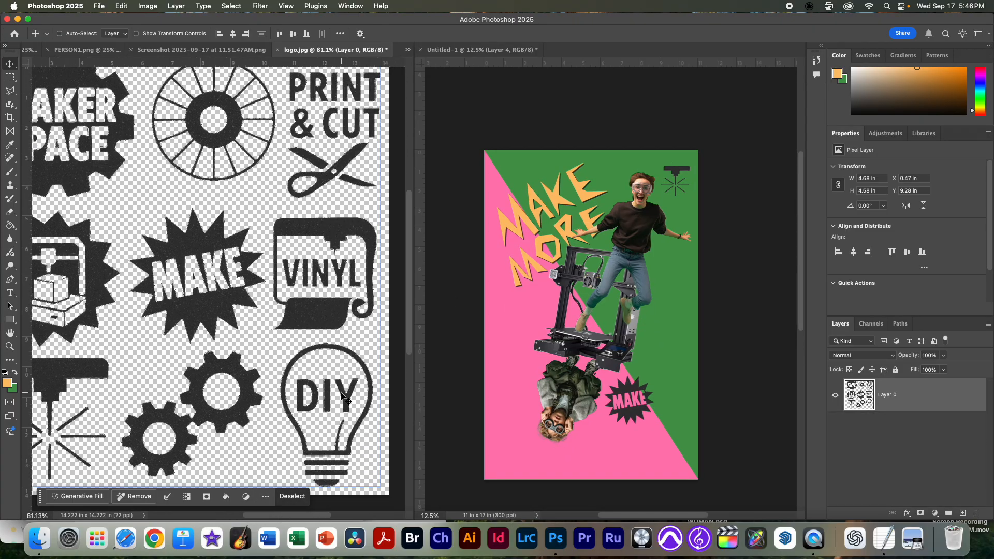
key("m")
left_click_drag(269, 332, 378, 491)
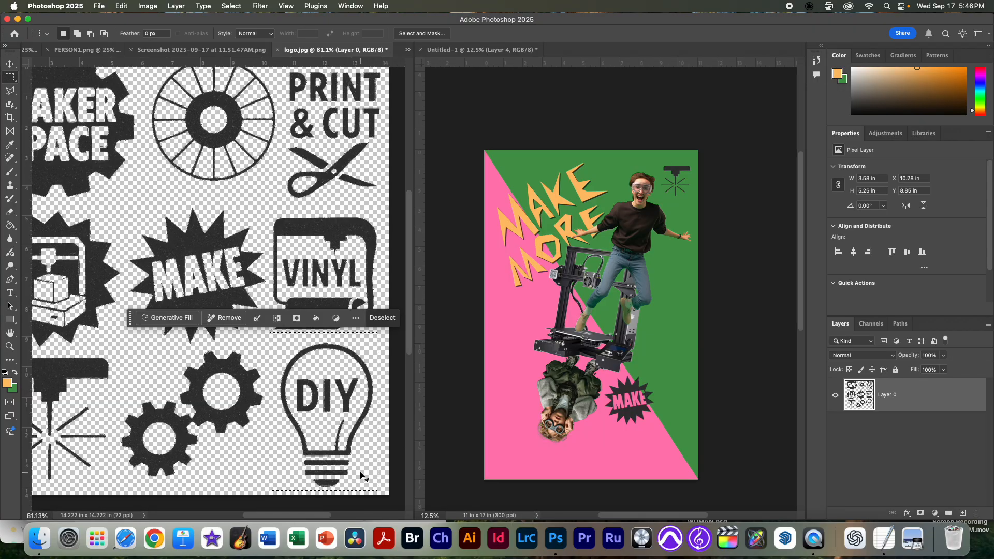
key("super+c")
left_click(619, 450)
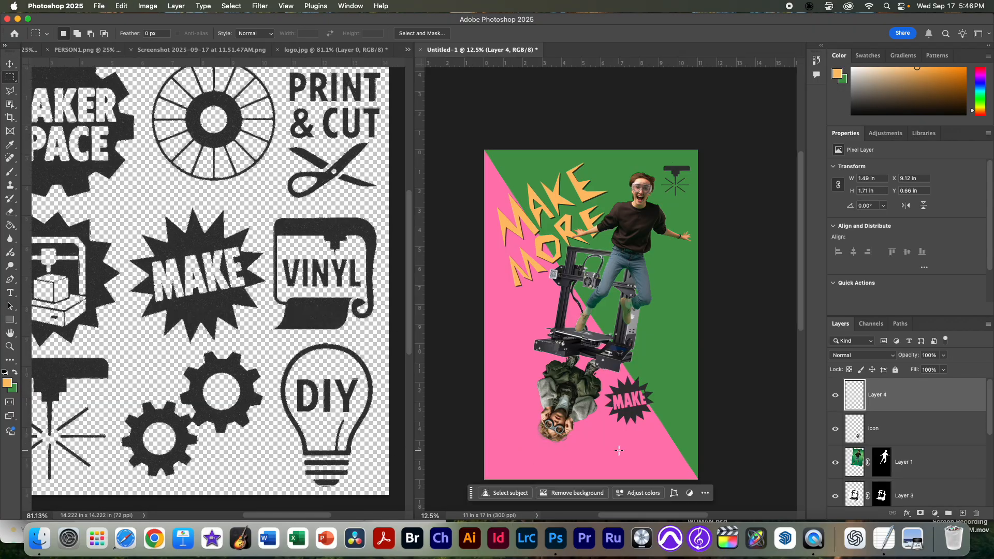
Step: Paste the DIY light bulb, scale it to about 246.75% and place it just below and right of the MAKE starburst
key("super+v")
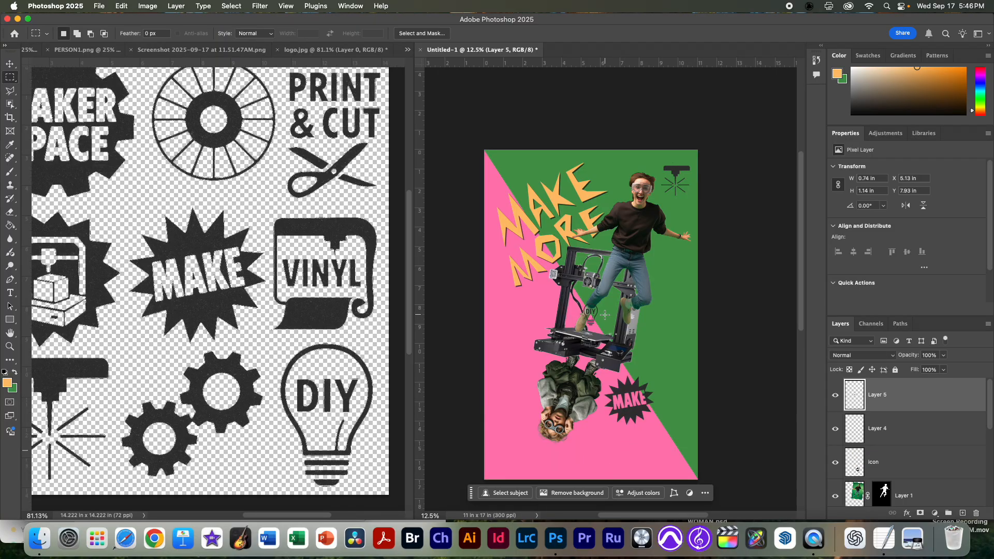
key("v")
left_click_drag(602, 318, 673, 425)
key("super+t")
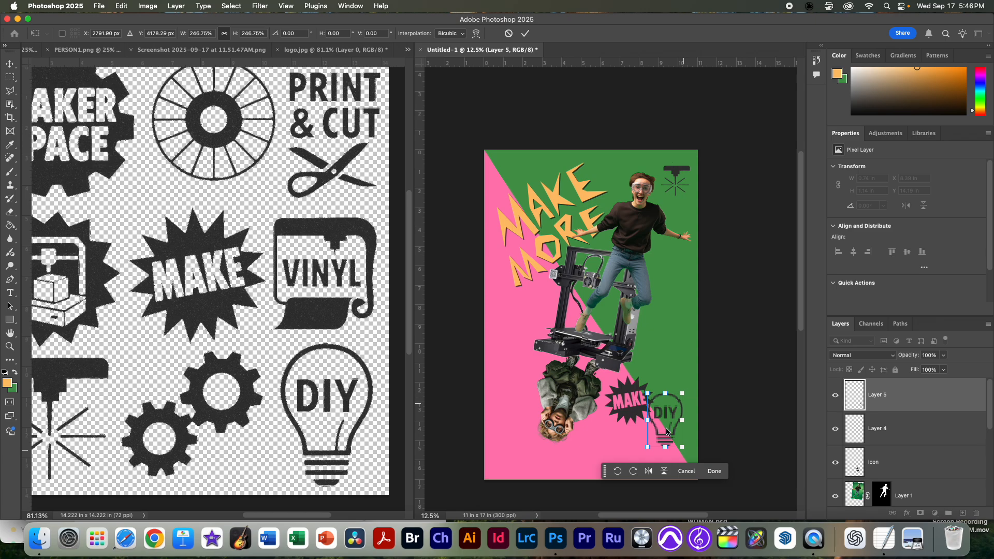
key("Return")
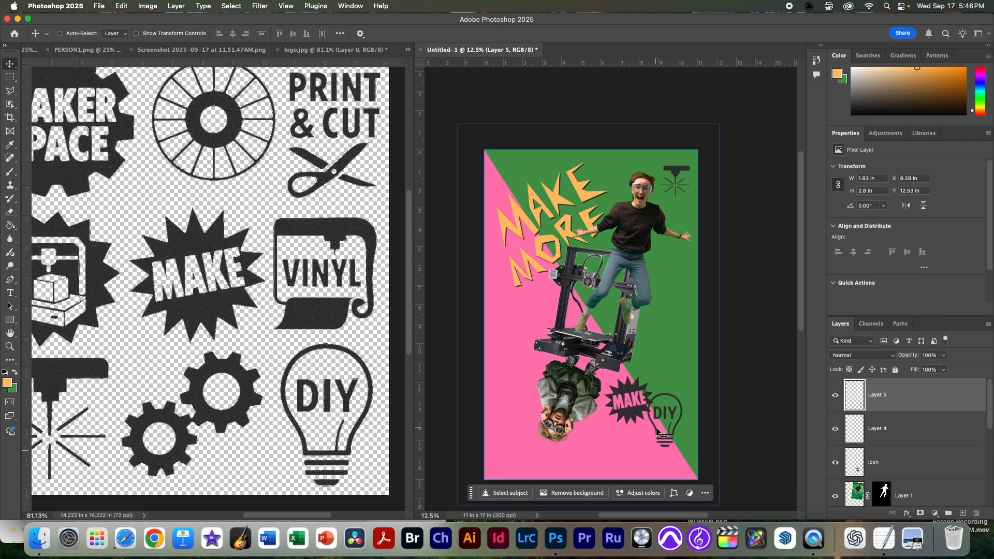
left_click_drag(660, 442, 651, 449)
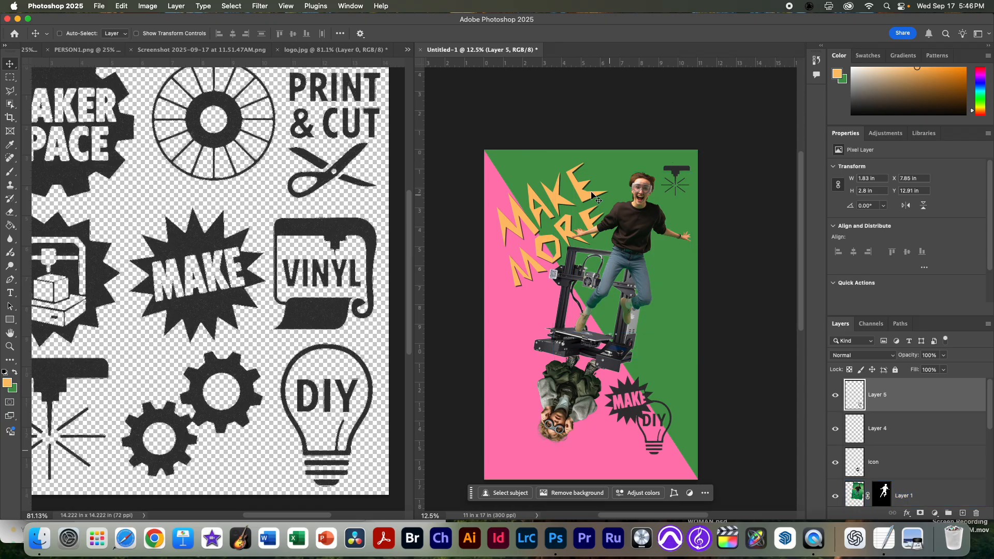
left_click(634, 396, "super")
Step: Insert a horizontal type layer near the poster's upper-left corner, above the MAKE MORE lettering
key("t")
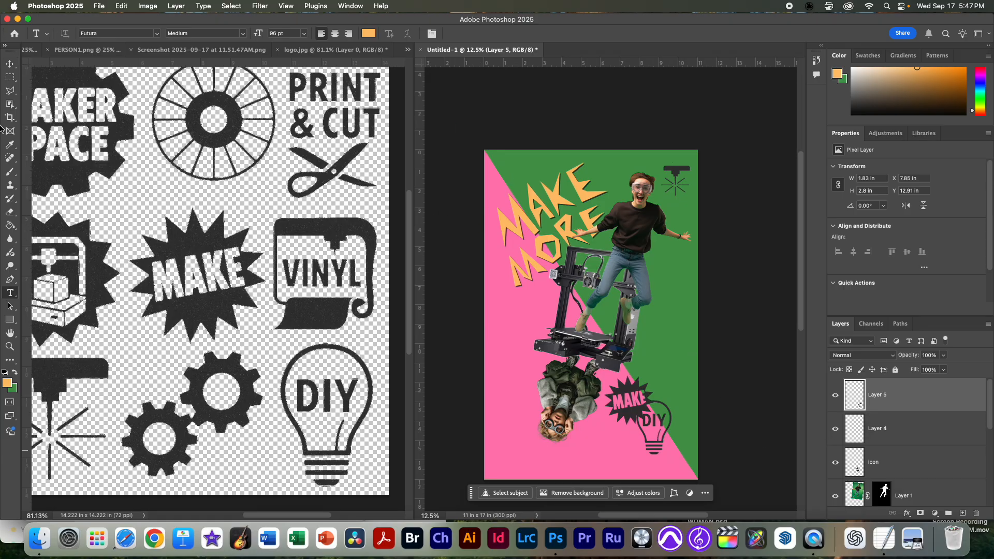
left_click(12, 294)
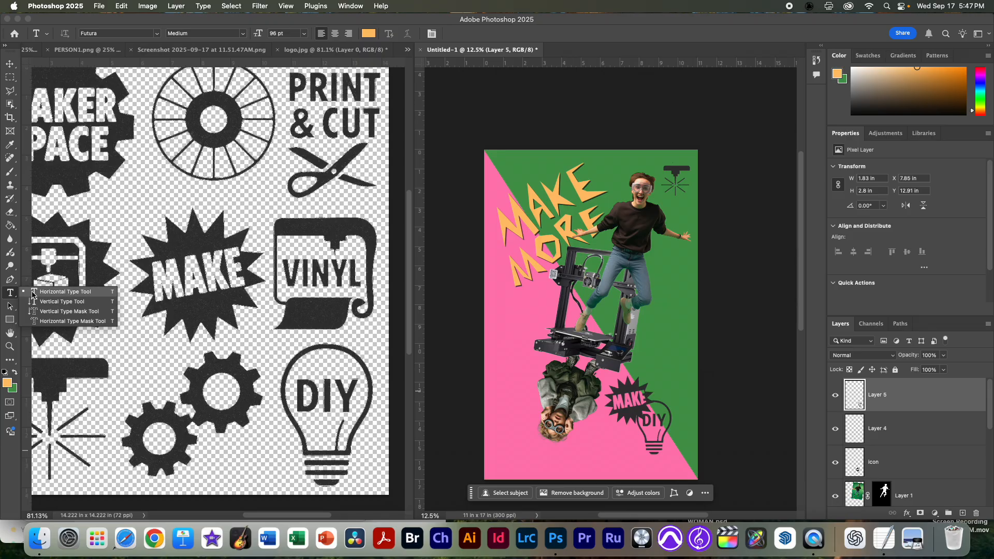
left_click(500, 176)
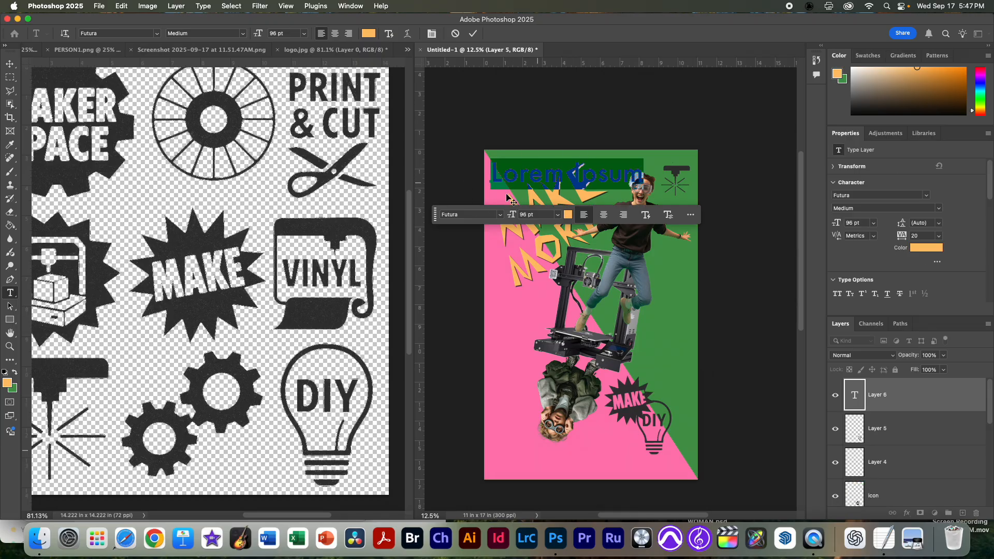
Step: Check the font specification in the taglines note in TextEdit and set the new text's size to 17 pt
left_click(219, 34)
left_click(280, 34)
key("super+Tab")
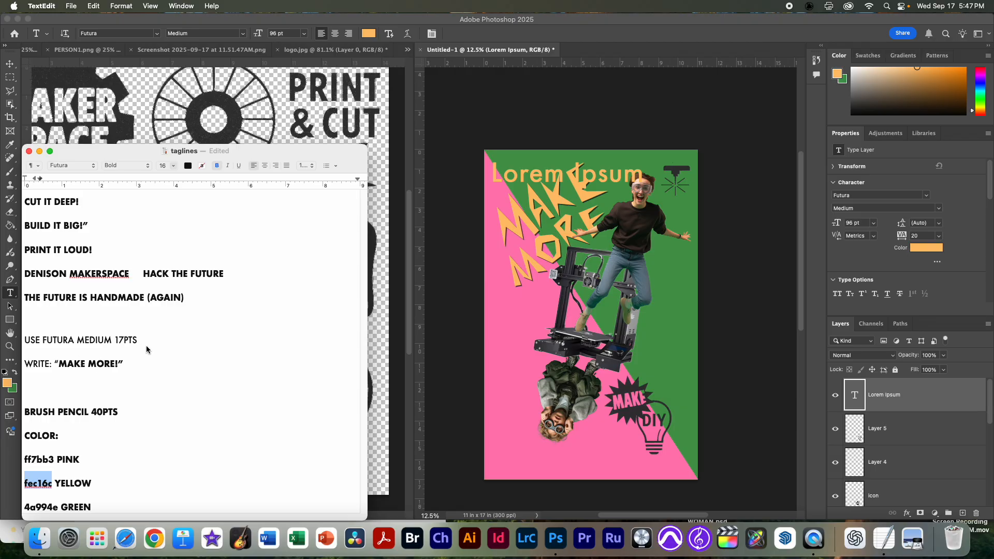
key("super+Tab")
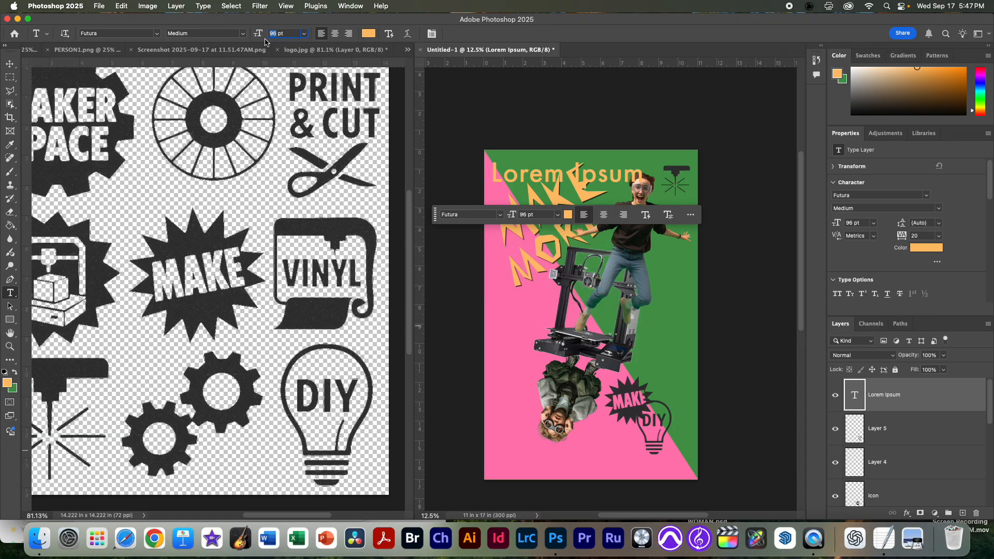
type("17")
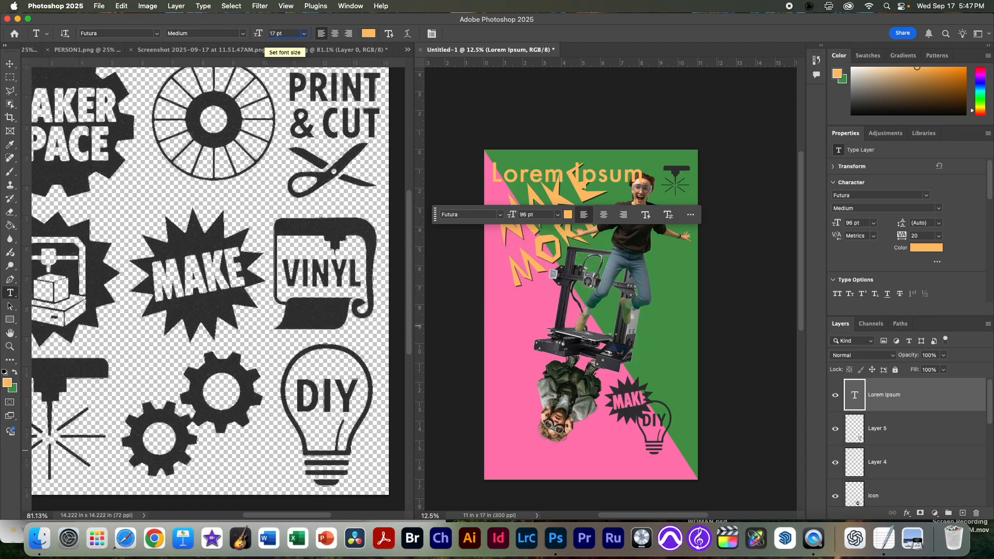
key("Return")
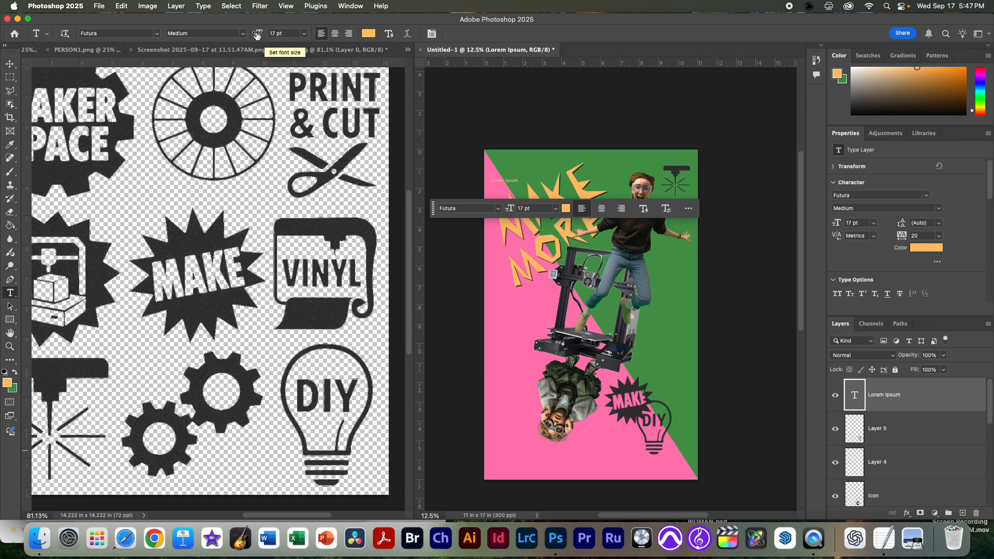
Step: Set the foreground color to black (000000)
left_click(8, 385)
left_click_drag(307, 249, 273, 265)
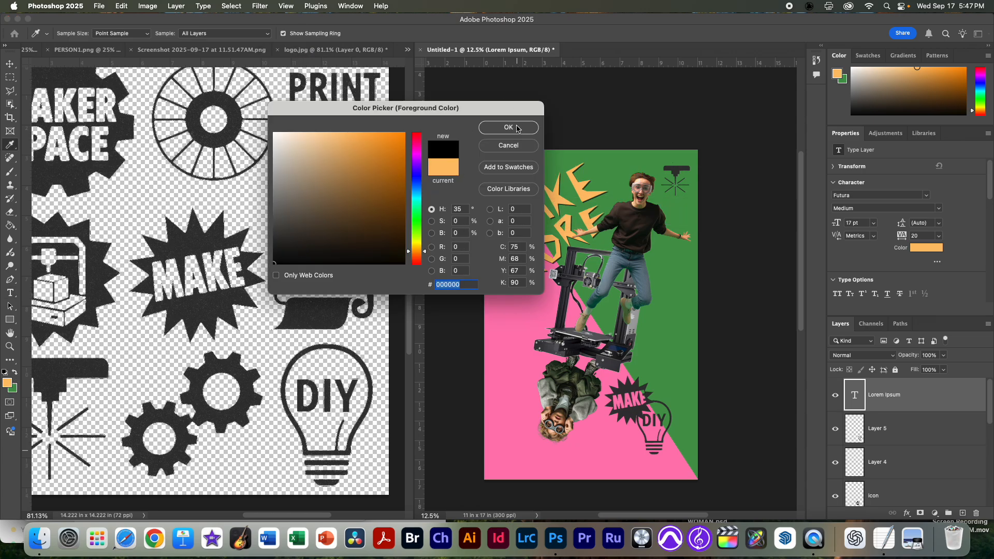
left_click(507, 127)
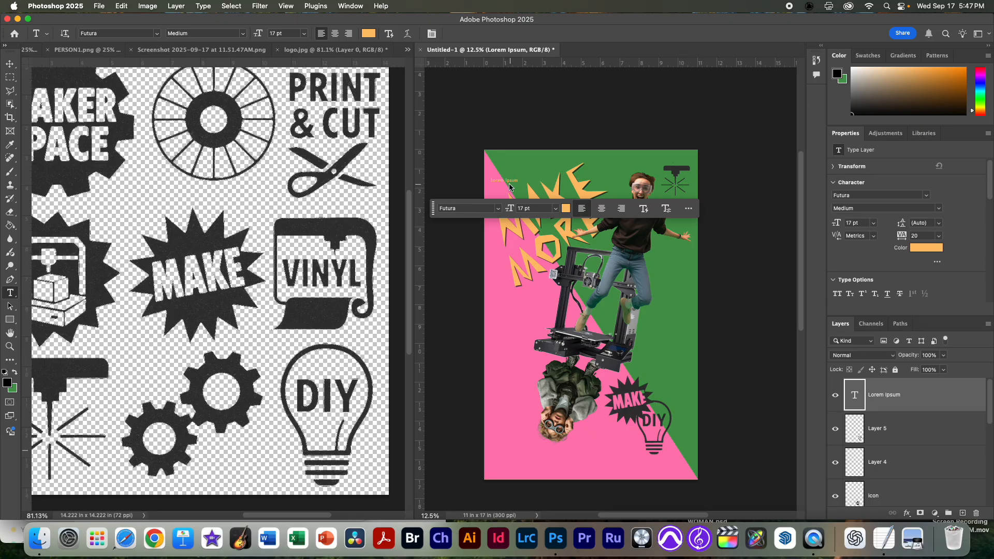
Step: Replace the placeholder text with CUT IT DEEP! copied from the taglines note in TextEdit and move it up near the poster's upper edge
double_click(856, 400)
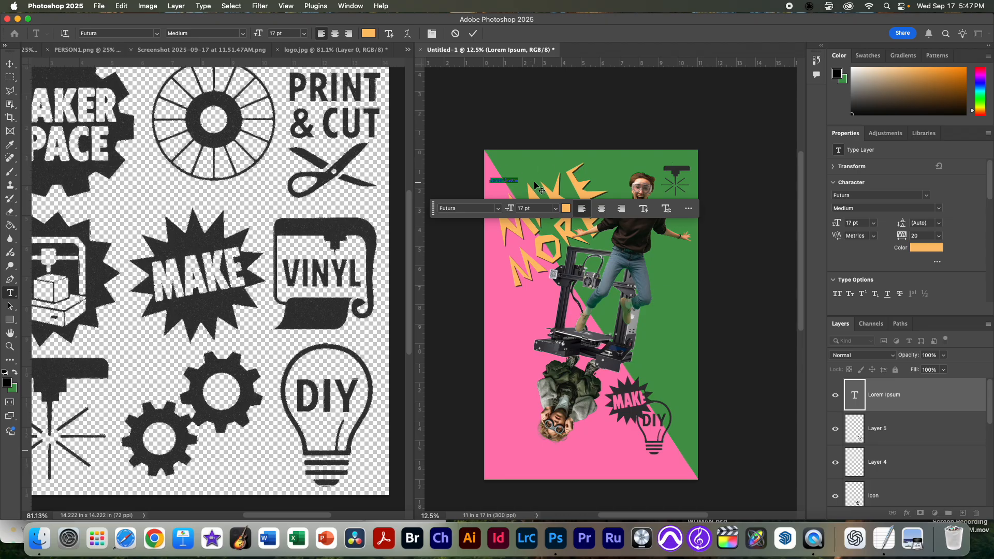
key("super+Tab")
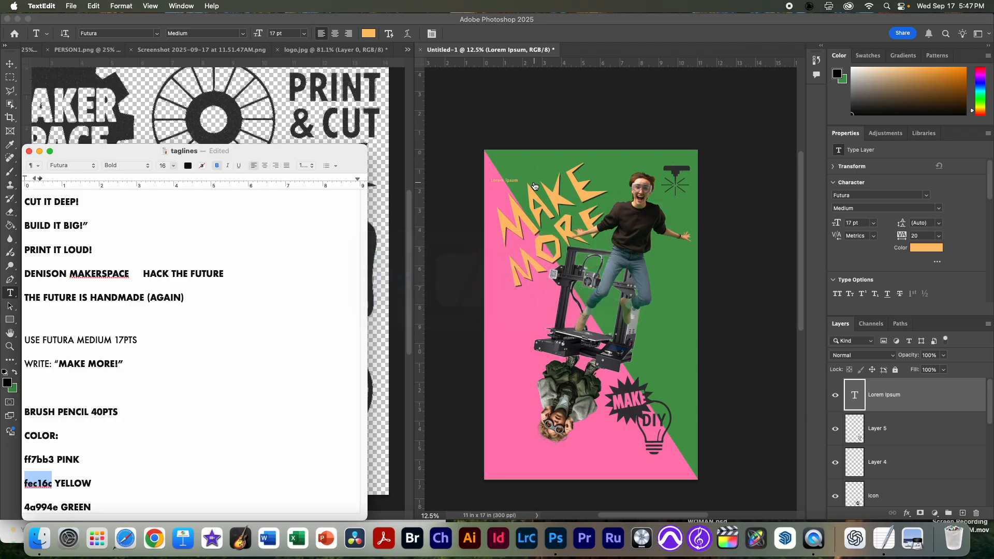
left_click(79, 205)
left_click_drag(80, 203, 20, 206)
key("super+c")
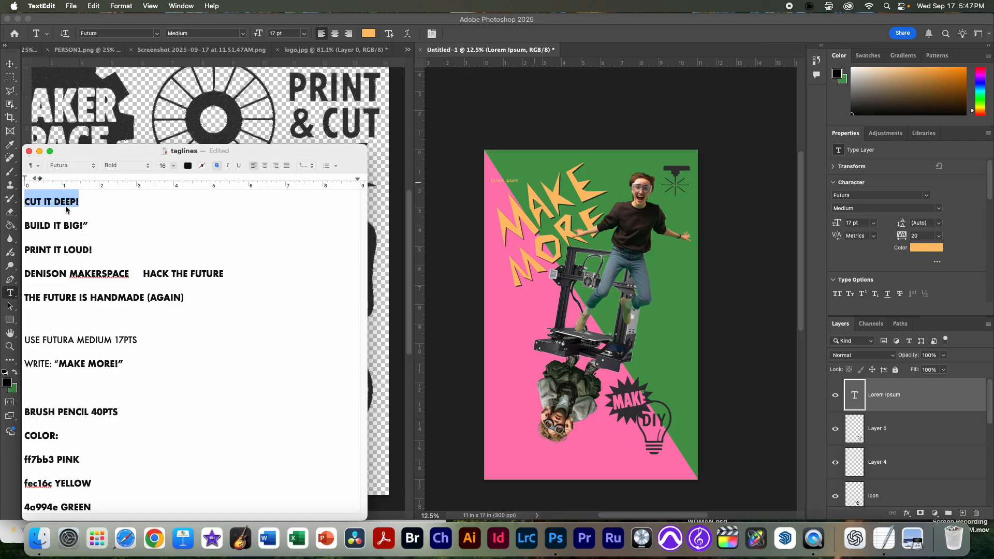
key("super+Tab")
double_click(510, 181)
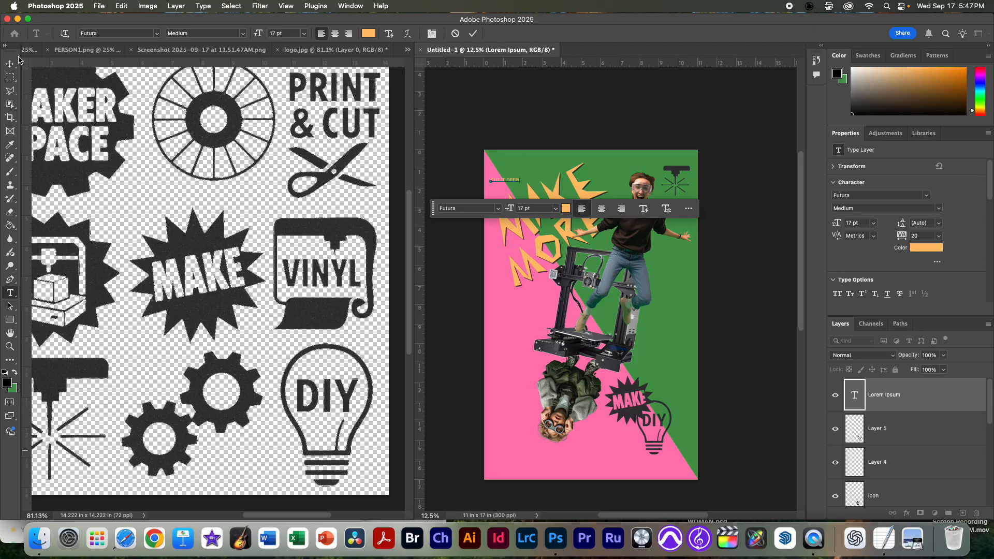
left_click(9, 63)
left_click_drag(513, 186, 523, 162)
Step: Set the CUT IT DEEP! text color to black (000000) and shift the text right along the poster's upper edge
double_click(523, 162)
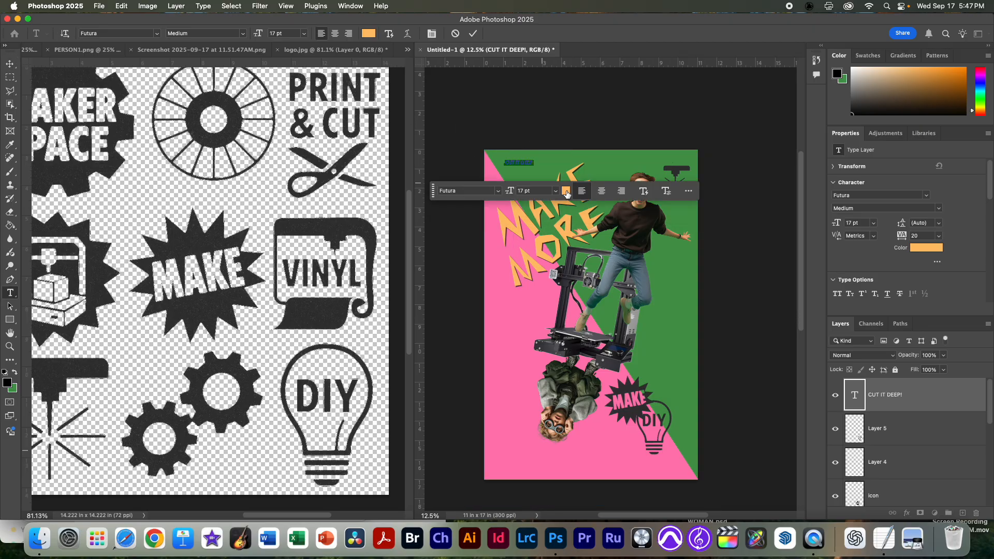
left_click(566, 192)
left_click_drag(380, 223, 406, 270)
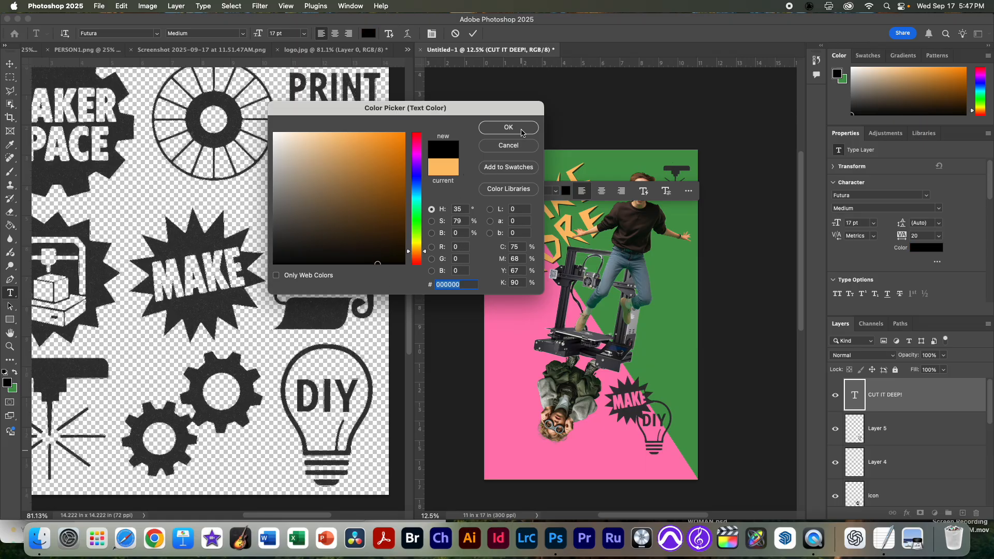
left_click(521, 130)
left_click(9, 63)
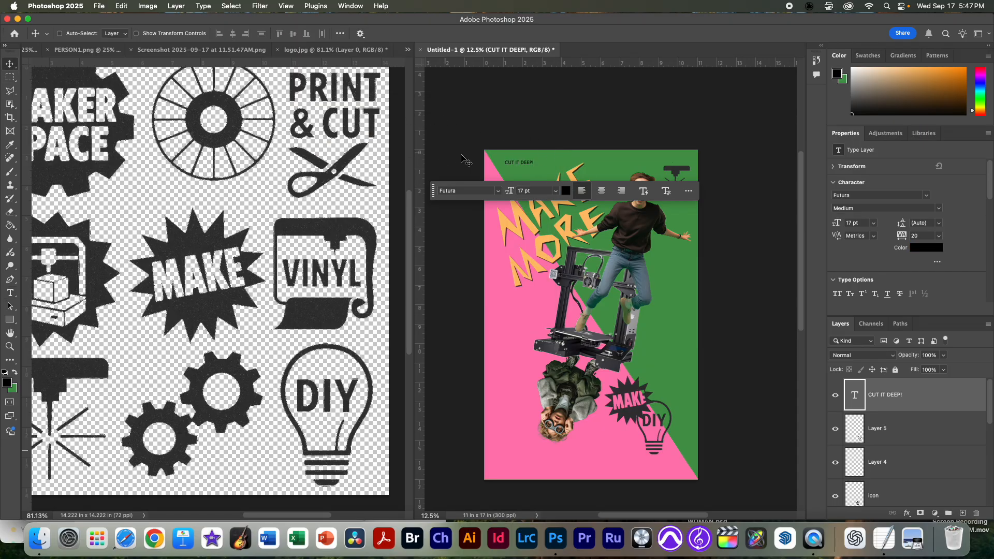
mouse_move(525, 167)
left_mouse_down()
mouse_move(540, 177)
mouse_move(545, 168)
left_mouse_up()
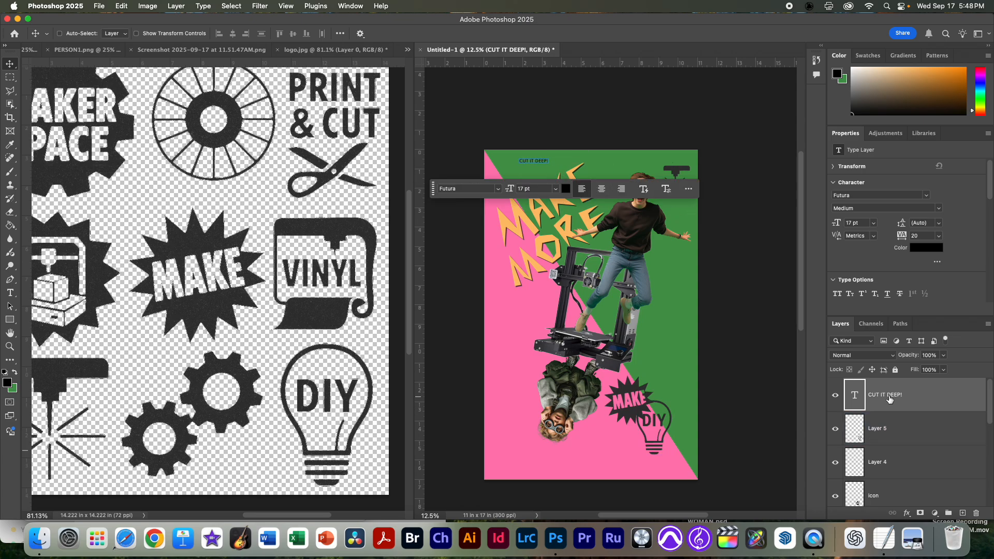
Step: Duplicate CUT IT DEEP! to its right and replace the copy's wording with BUILD IT BIG! from the taglines note, without the stray quotation mark
key("super+j")
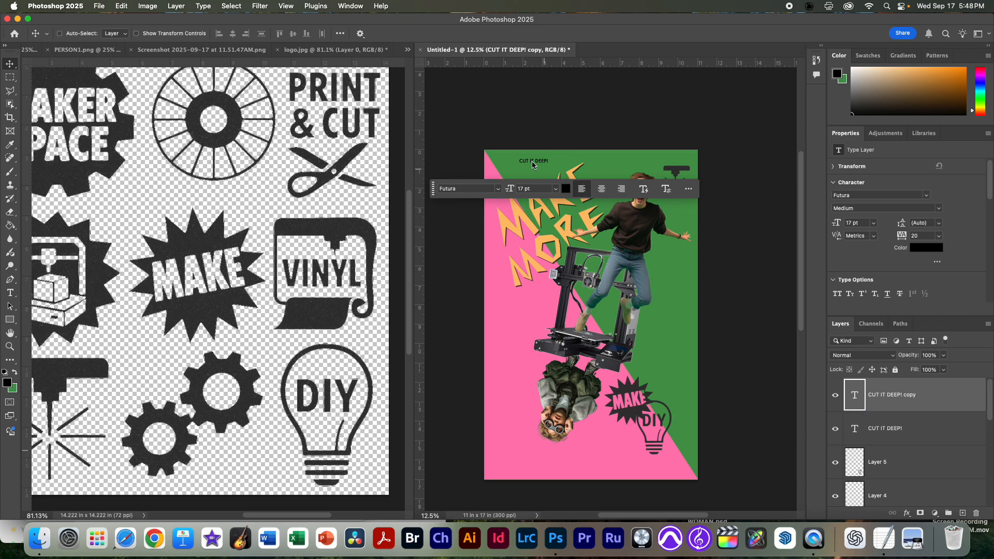
left_click_drag(539, 161, 594, 166)
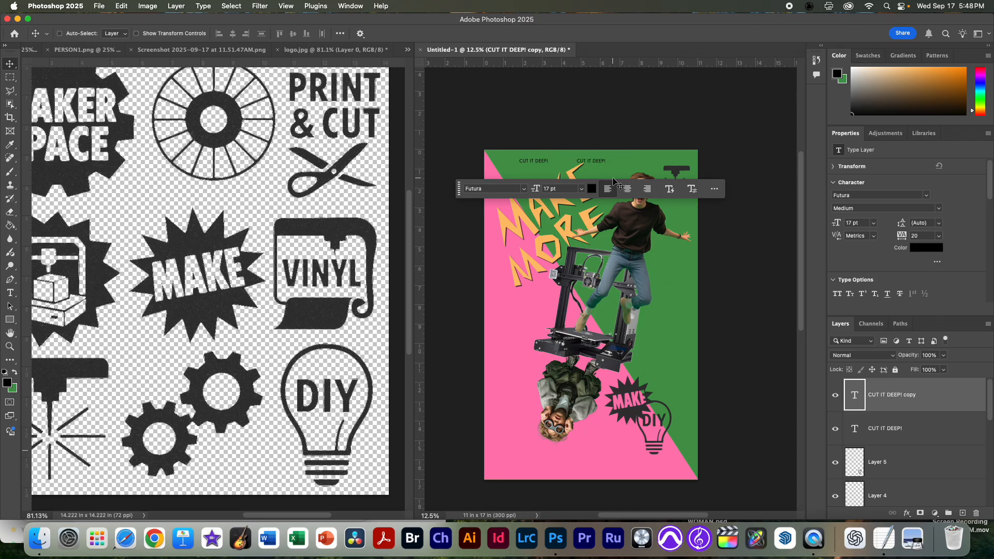
key("super+Tab")
left_click(58, 226)
triple_click(58, 226)
left_click(104, 224)
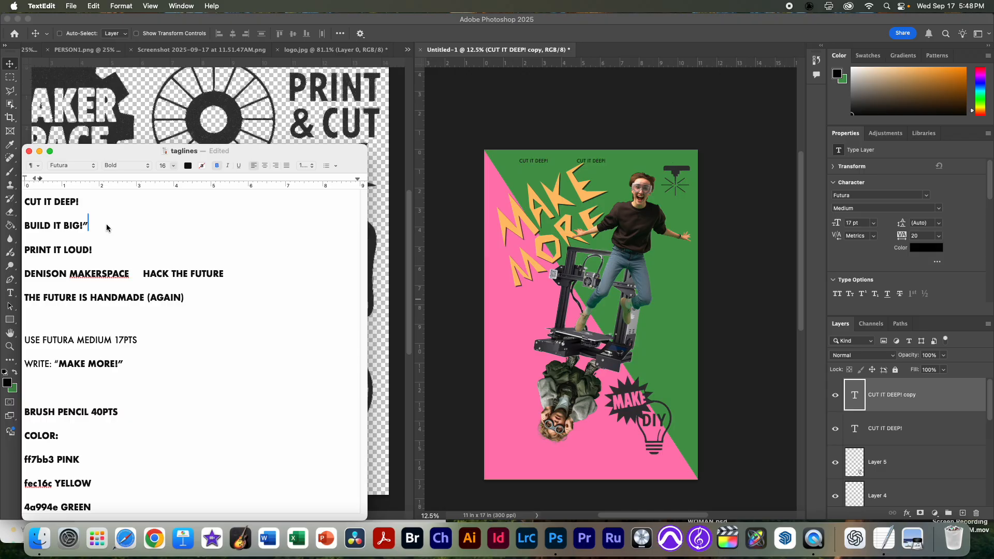
left_click_drag(102, 225, 2, 224)
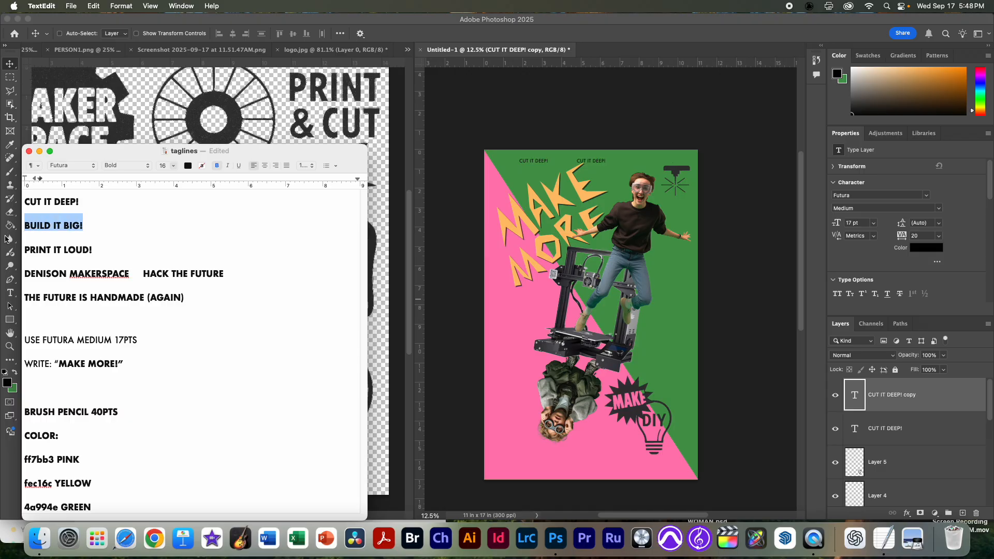
left_click(587, 162)
double_click(587, 161)
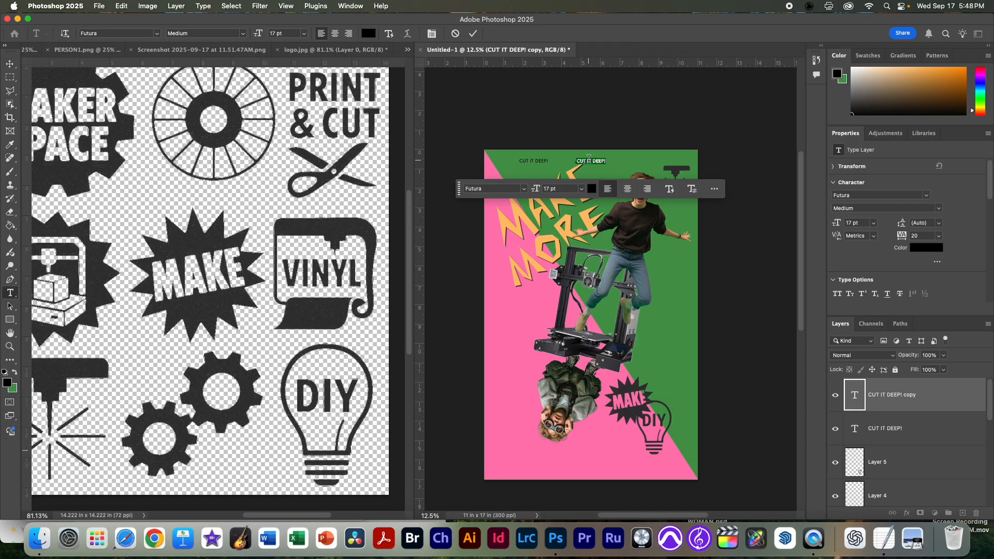
key("super+v")
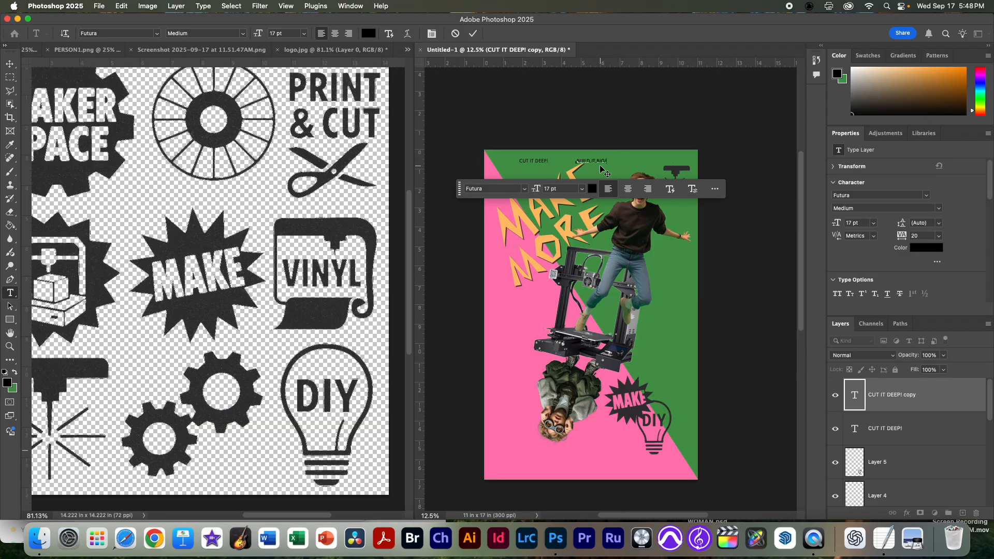
left_click(494, 121)
key("v")
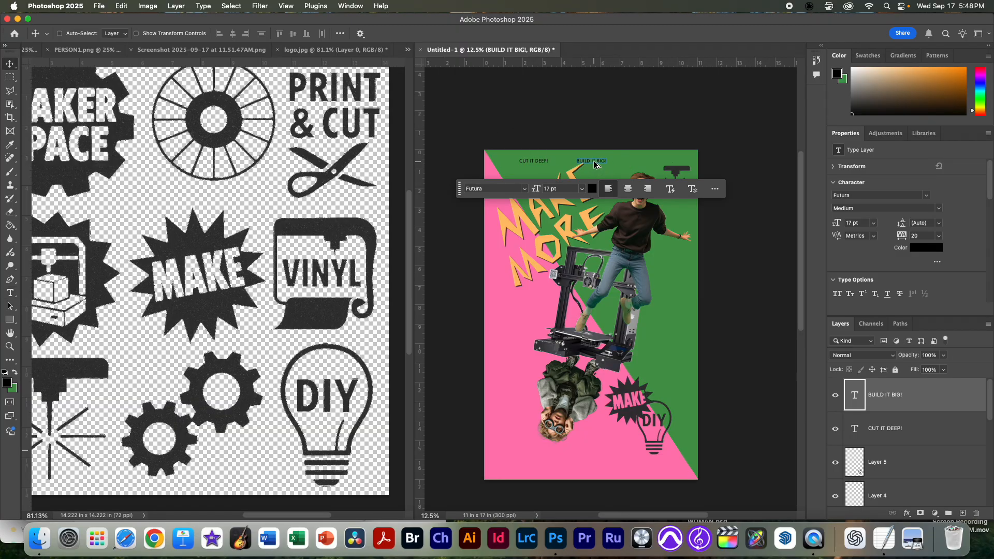
Step: Duplicate BUILD IT BIG! to its right, replace the copy's wording with PRINT IT LOUD! from the note and line it up with the other taglines
left_click_drag(590, 161, 650, 168)
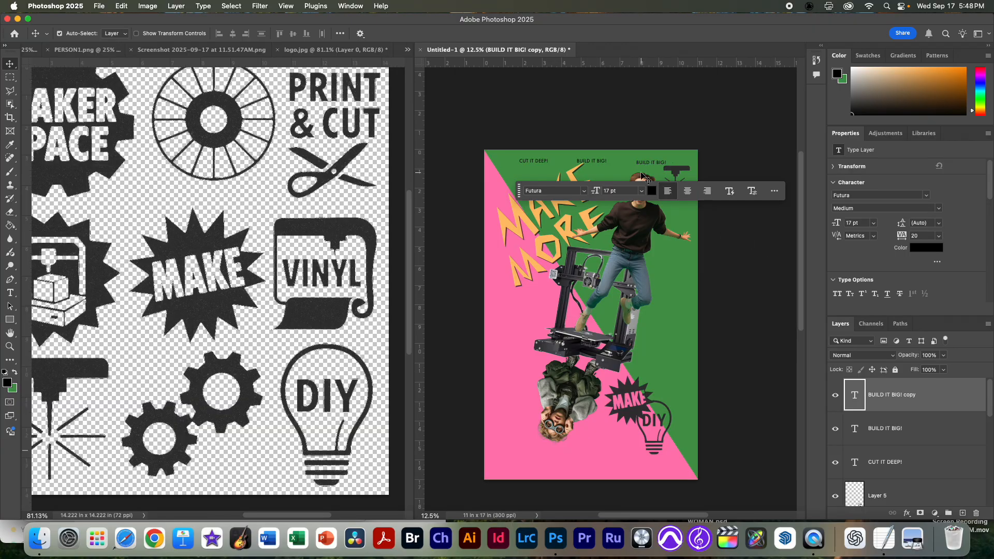
key("super+Tab")
triple_click(72, 250)
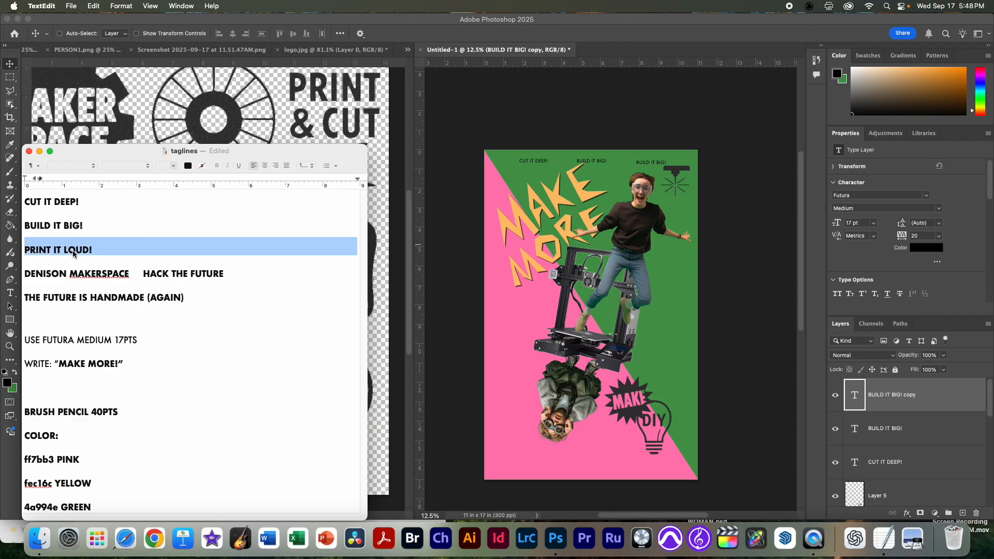
double_click(656, 162)
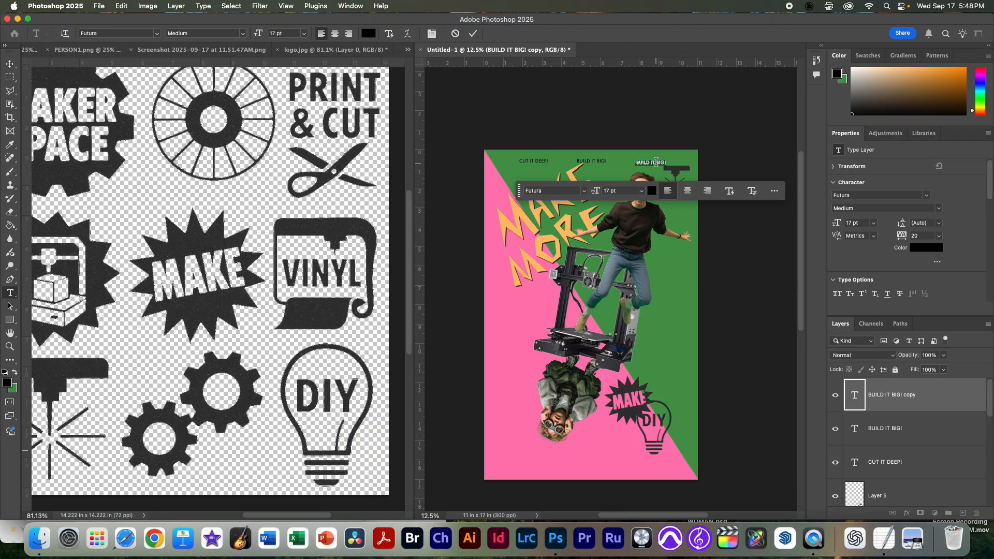
key("super+v")
left_click(602, 126)
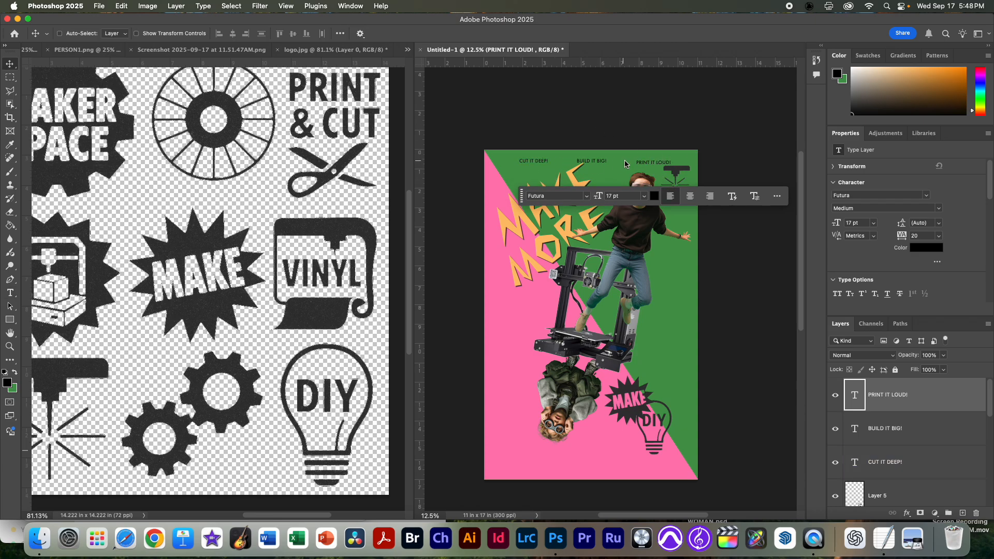
left_click_drag(664, 170, 664, 167)
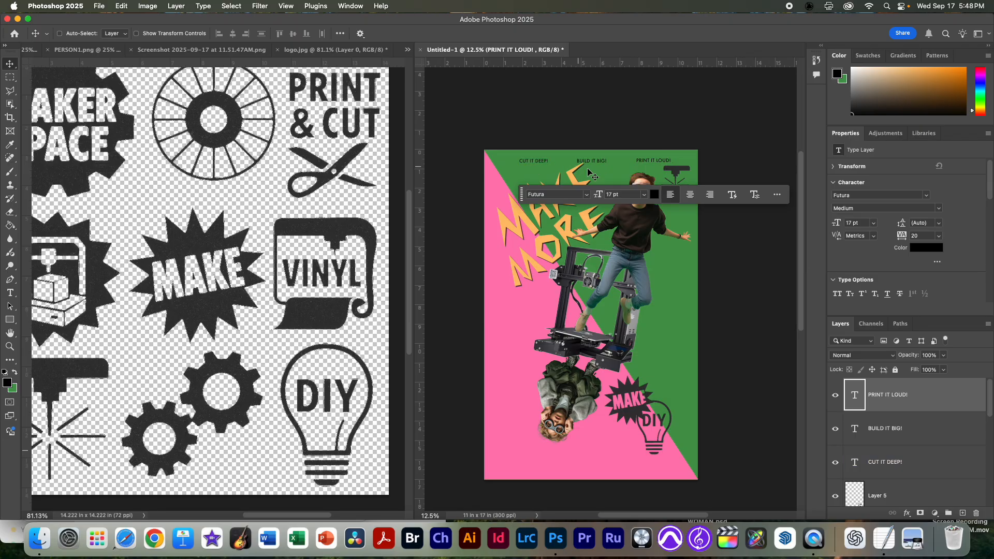
Step: Distribute the CUT IT DEEP!, BUILD IT BIG! and PRINT IT LOUD! text layers evenly by their horizontal centers
left_click(897, 461, "shift")
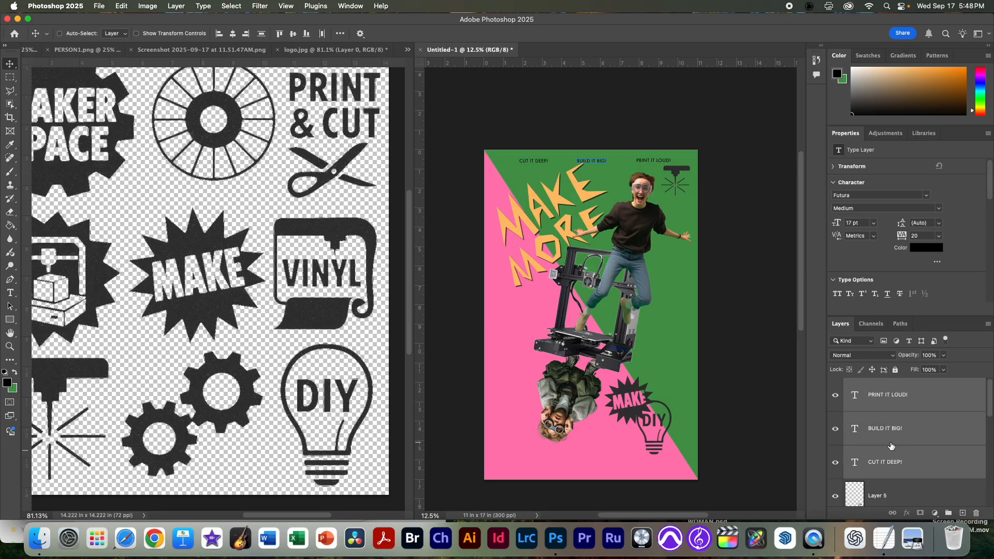
left_click(828, 167)
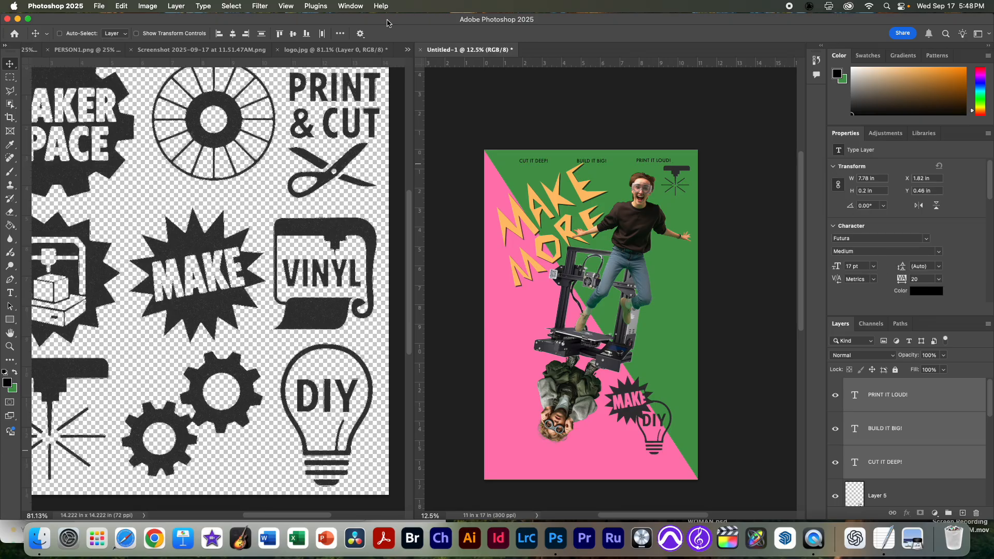
scroll(839, 274, "down", 5)
scroll(858, 279, "down", 3)
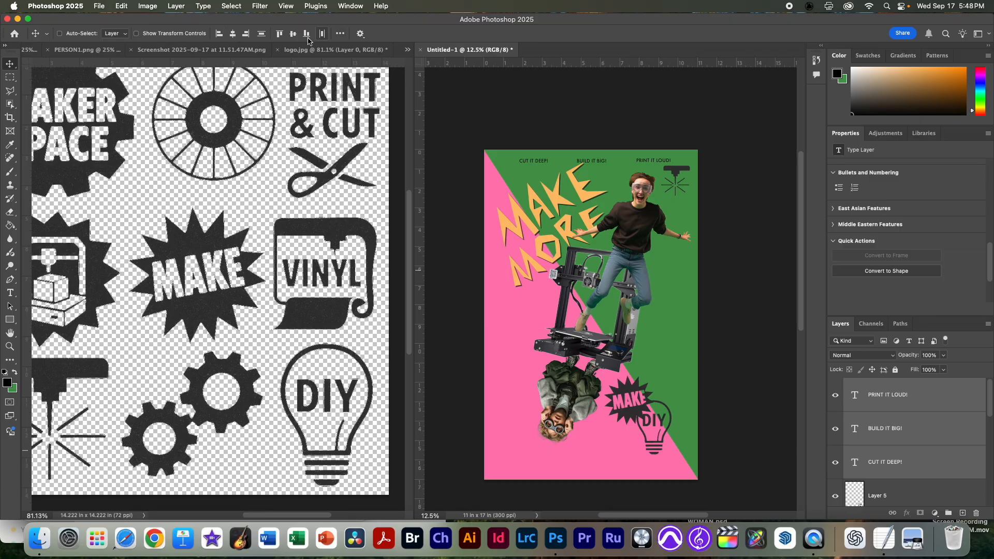
left_click(341, 34)
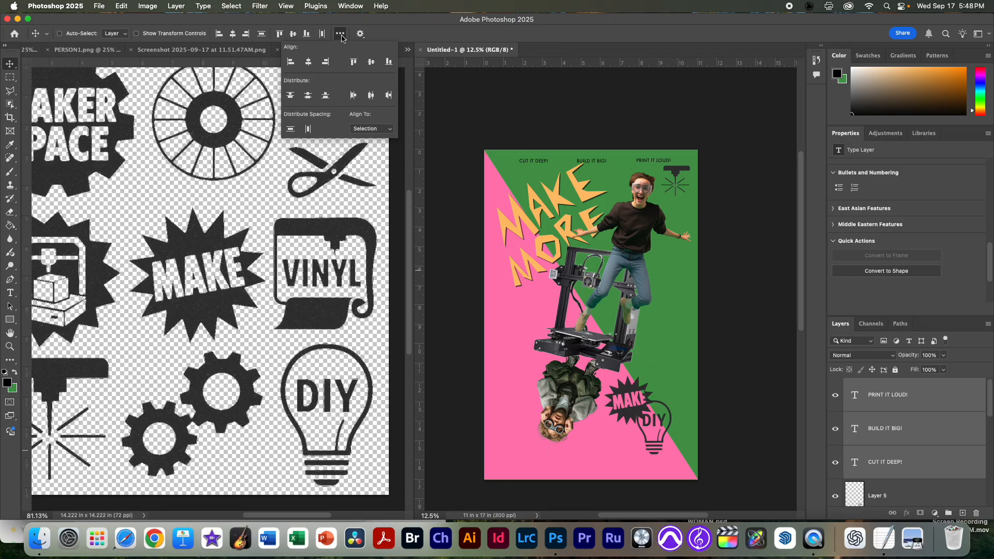
left_click(371, 97)
left_click(498, 102)
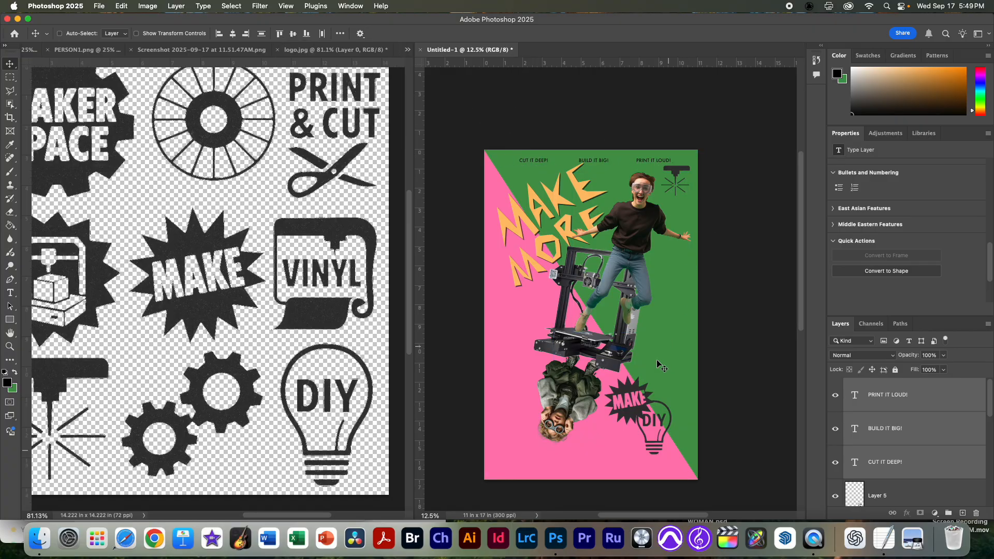
Step: Add a text layer on the green area above the light bulb reading THE FUTURE IS HANDMADE (AGAIN), copied from the taglines note
key("super+Tab")
key("super+Tab")
left_click(925, 404)
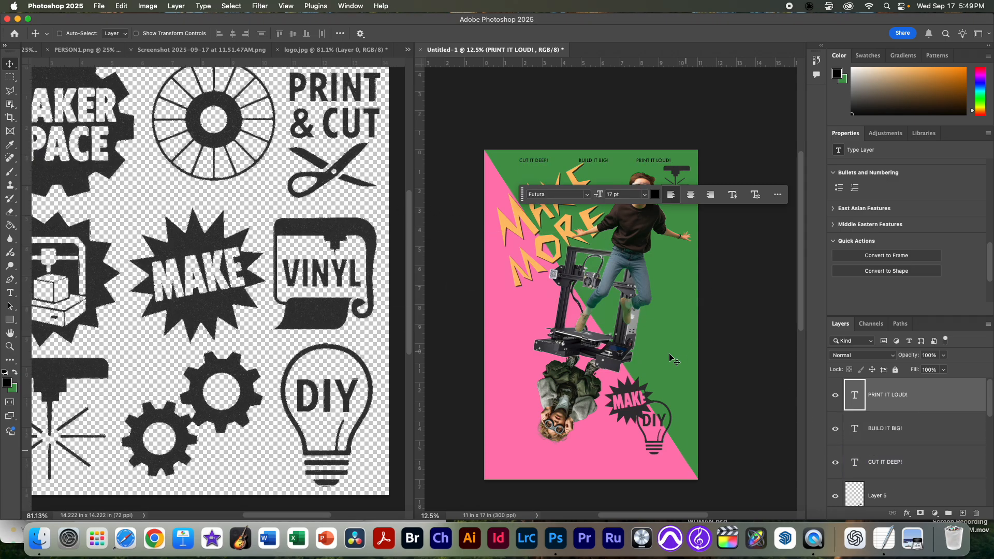
key("t")
left_click(650, 357)
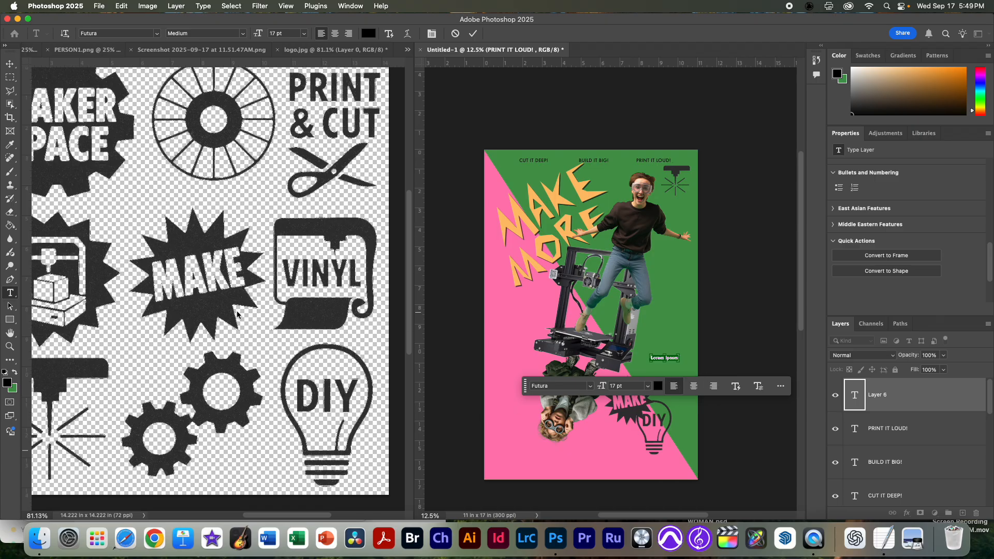
key("super+Tab")
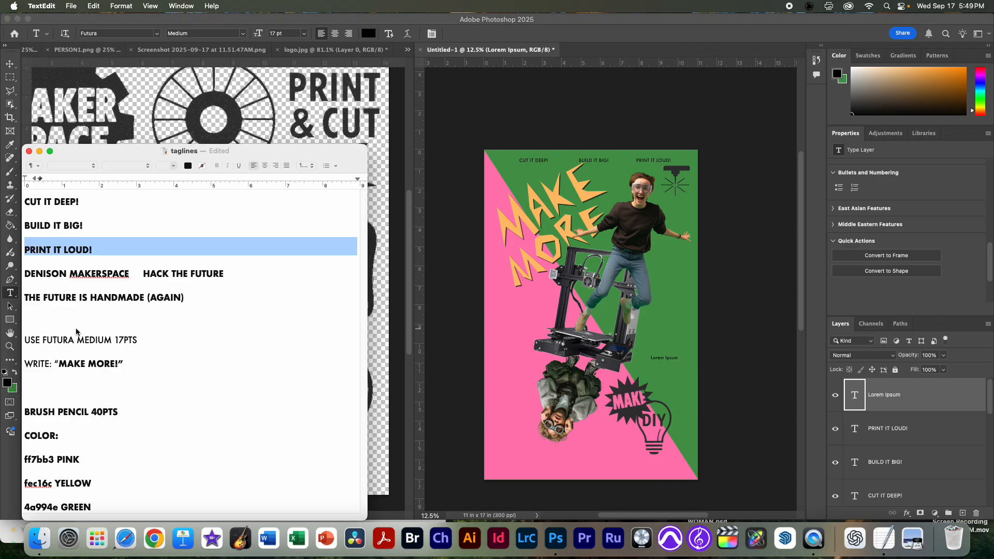
triple_click(99, 296)
key("super+c")
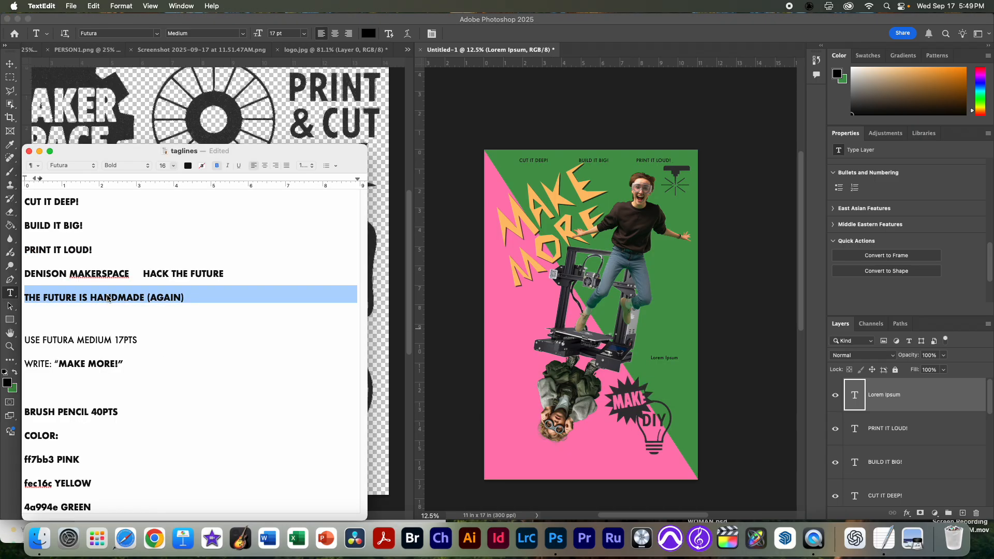
left_click(662, 362)
key("super+a")
key("super+v")
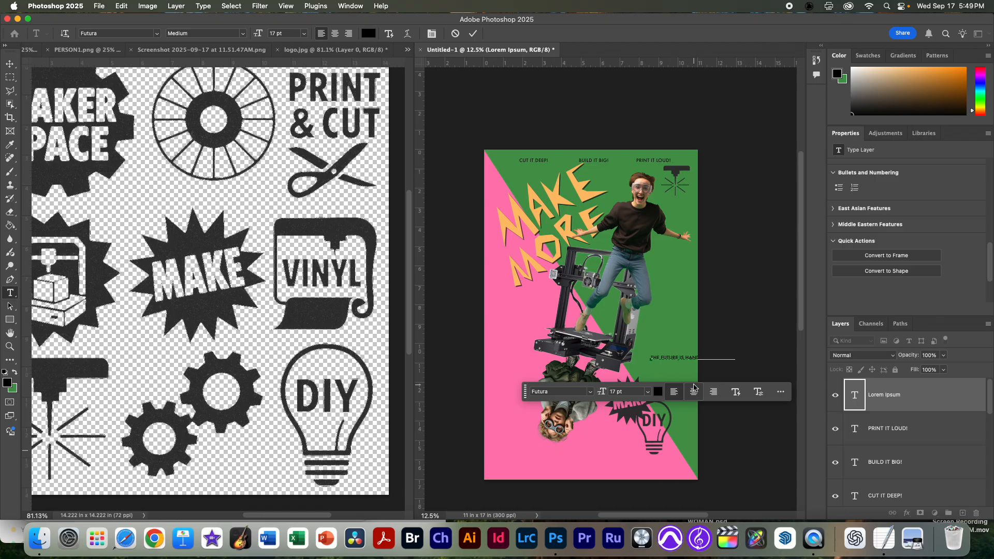
Step: Break the new tagline into three lines: THE FUTURE / IS HANDMADE / (AGAIN)
key("Return")
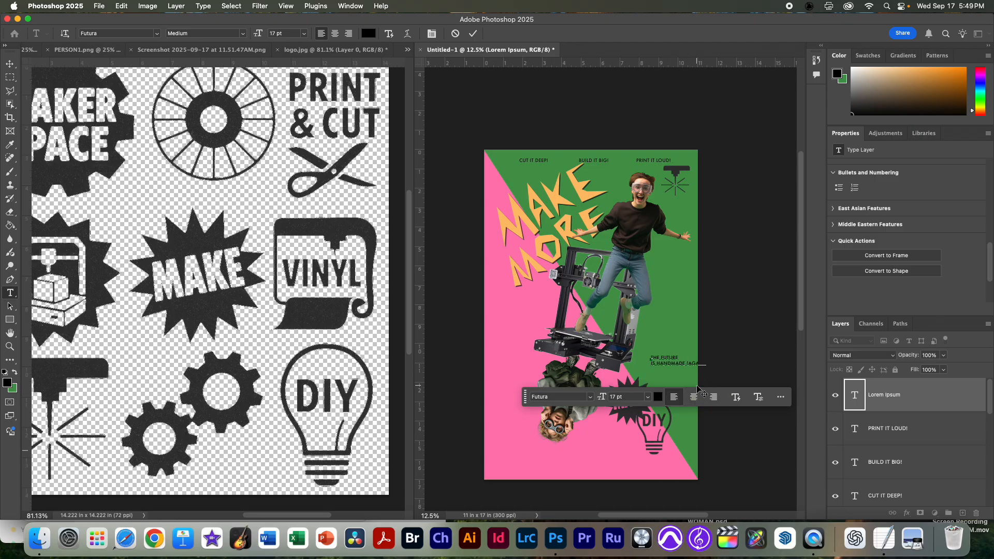
key("Return")
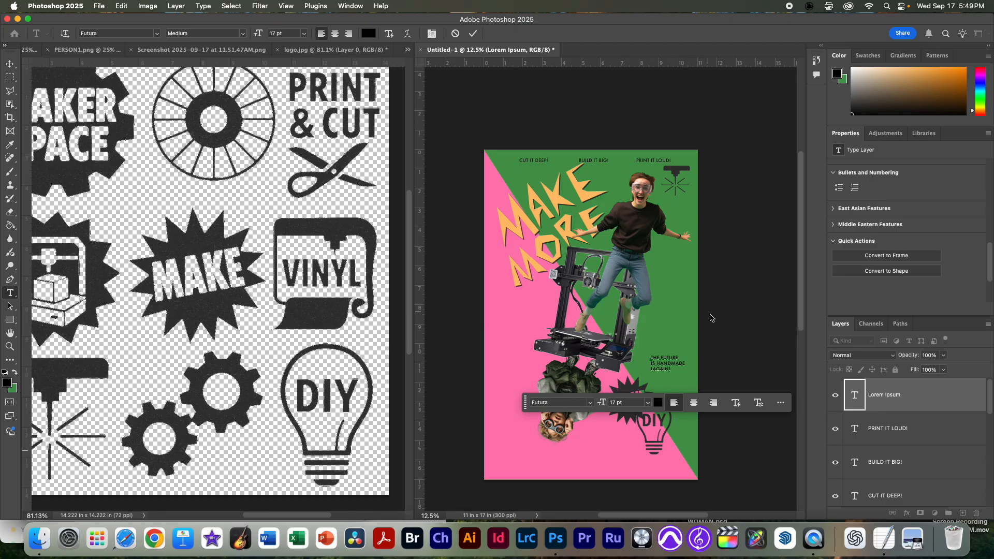
left_click(10, 64)
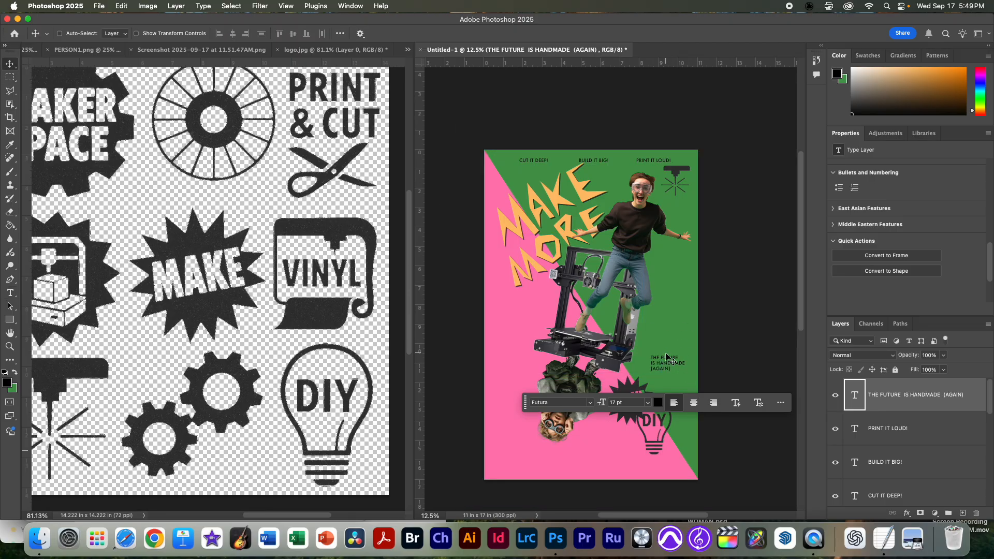
Step: Rotate the THE FUTURE IS HANDMADE (AGAIN) text about 9° clockwise and move it close beside the 3D printer's base
scroll(665, 360, "up", 5)
scroll(714, 375, "up", 4)
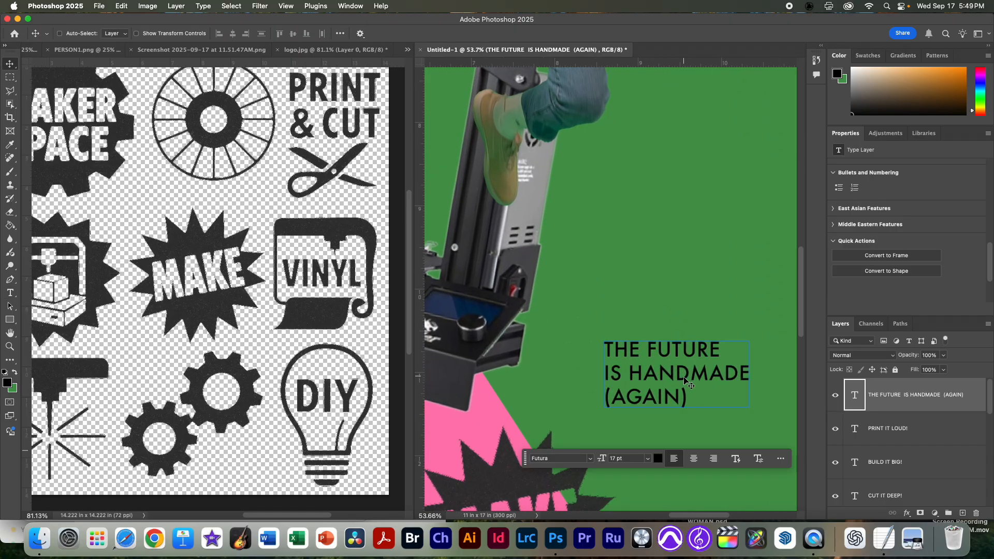
key("super+t")
left_click_drag(766, 325, 744, 379)
left_click_drag(683, 370, 618, 349)
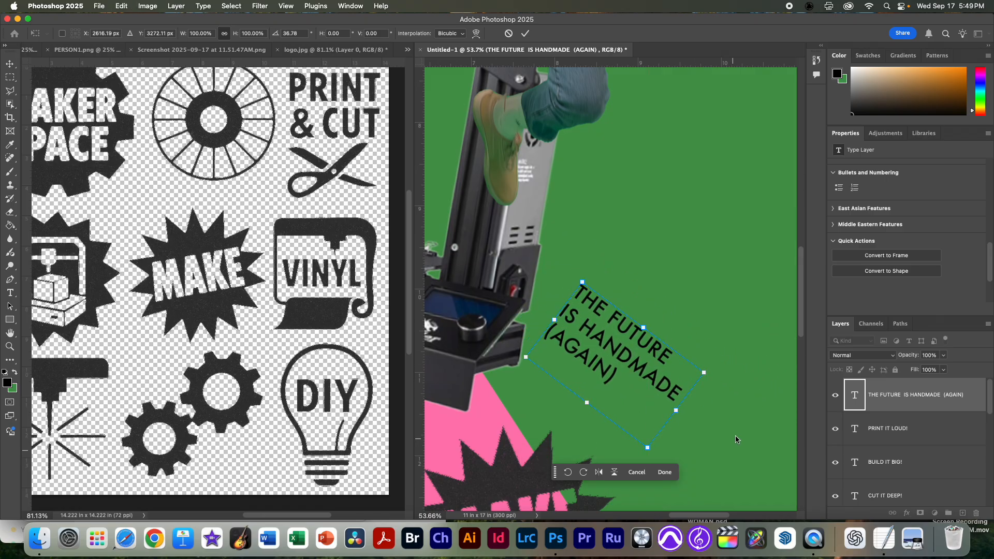
left_click_drag(715, 373, 708, 331)
left_click_drag(551, 371, 553, 355)
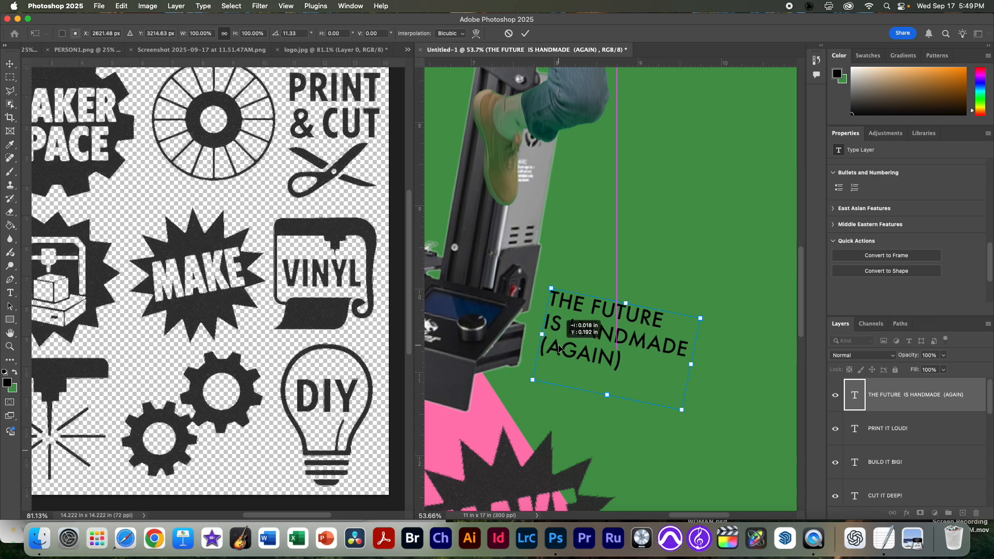
left_click_drag(724, 316, 727, 305)
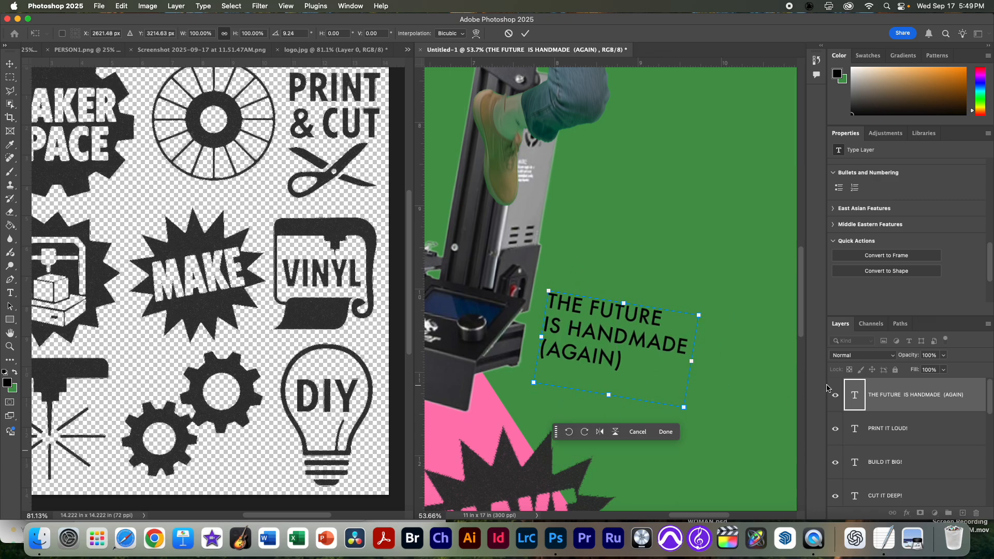
key("Return")
key("super+0")
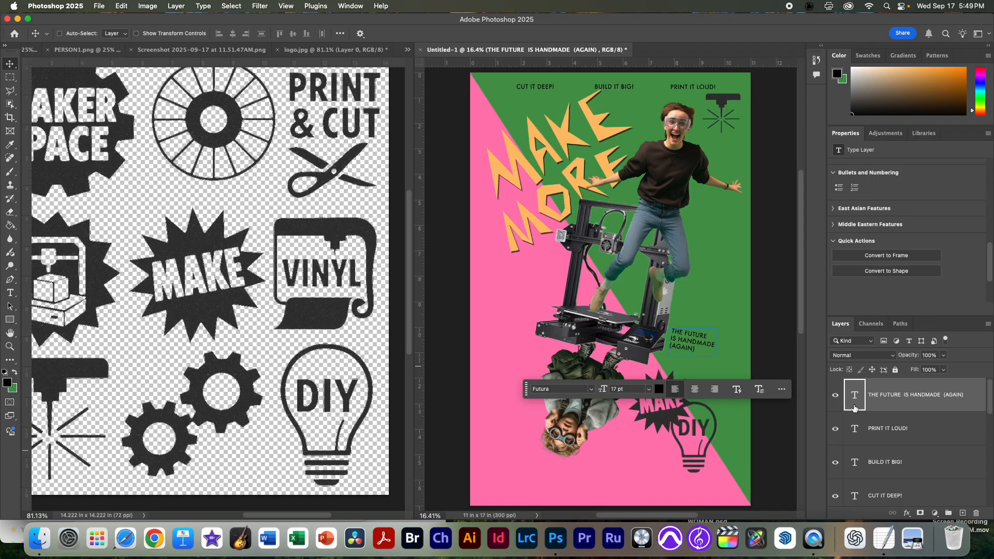
Step: Add a text layer along the poster's bottom edge reading DENISON MAKERSPACE HACK THE FUTURE, copied from the taglines note
key("super+Tab")
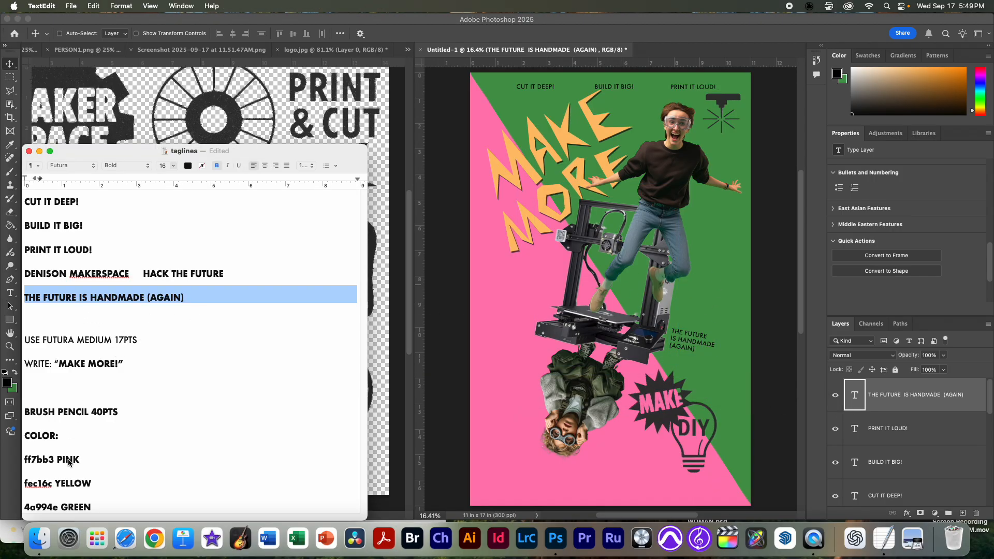
triple_click(77, 274)
key("super+c")
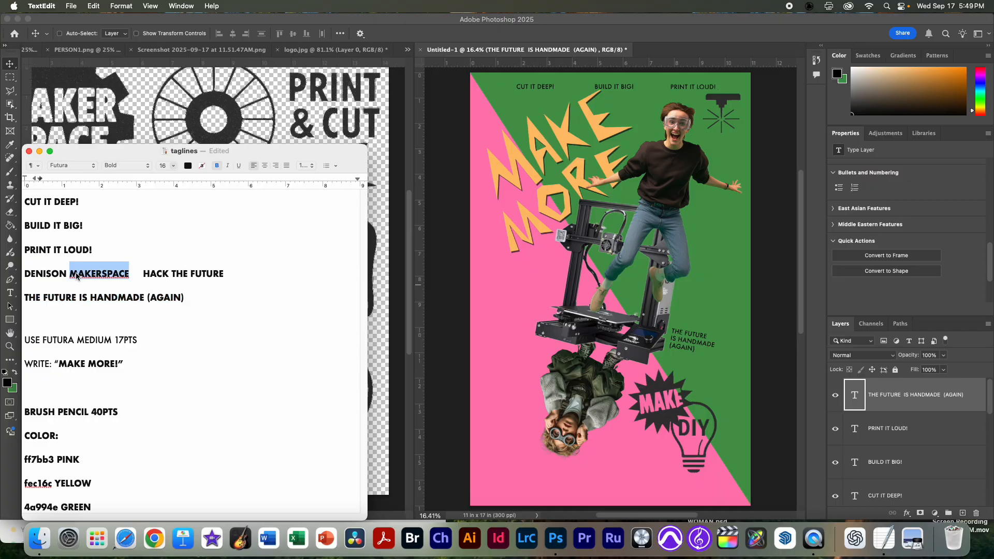
left_click(567, 356)
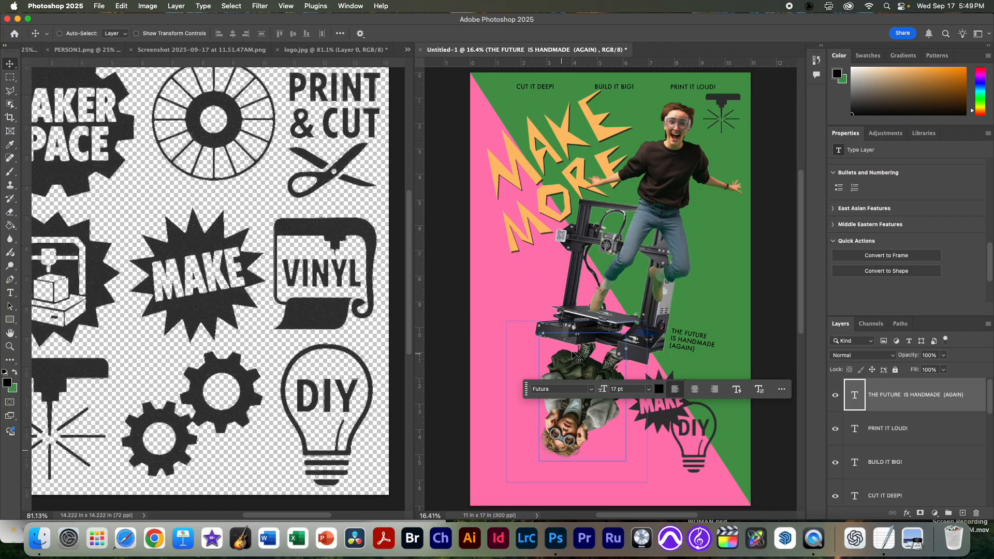
key("t")
left_click(496, 487)
key("super+v")
left_click(465, 433)
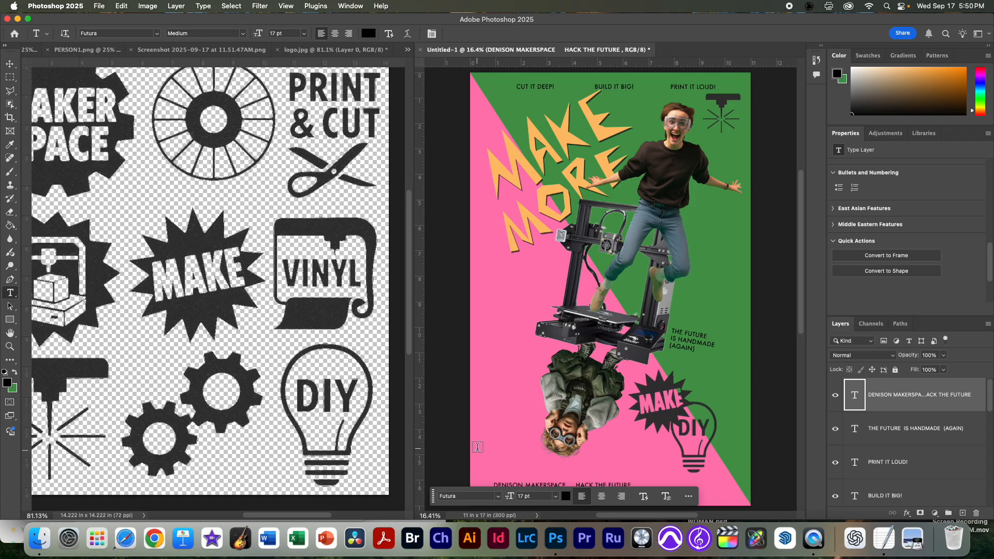
Step: Move the DENISON MAKERSPACE HACK THE FUTURE line into the poster's lower-left corner, just above the bottom edge
left_click(15, 66)
left_click_drag(434, 496, 452, 332)
left_click_drag(529, 481, 529, 488)
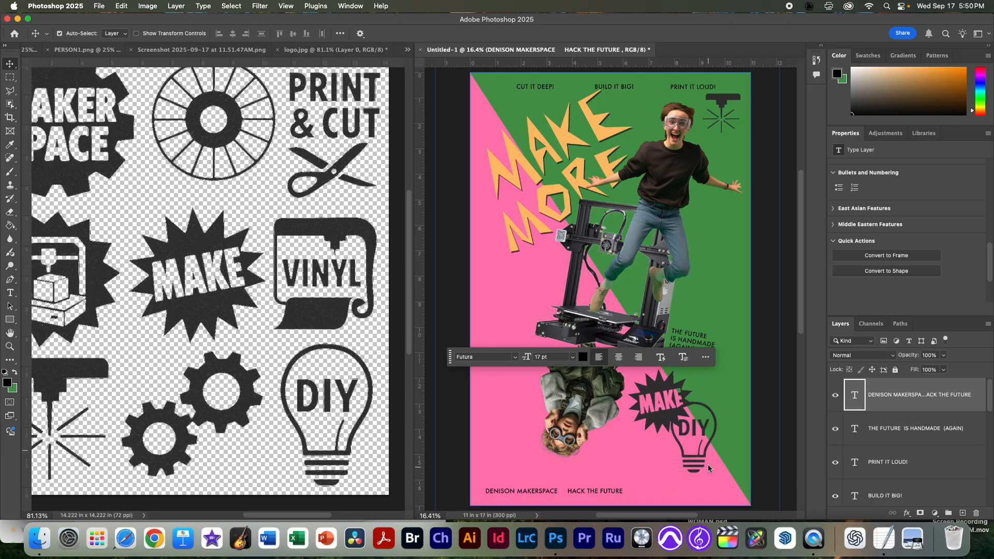
Step: Find the layer holding the DIY light bulb and rename it icon lamp
left_click(698, 466)
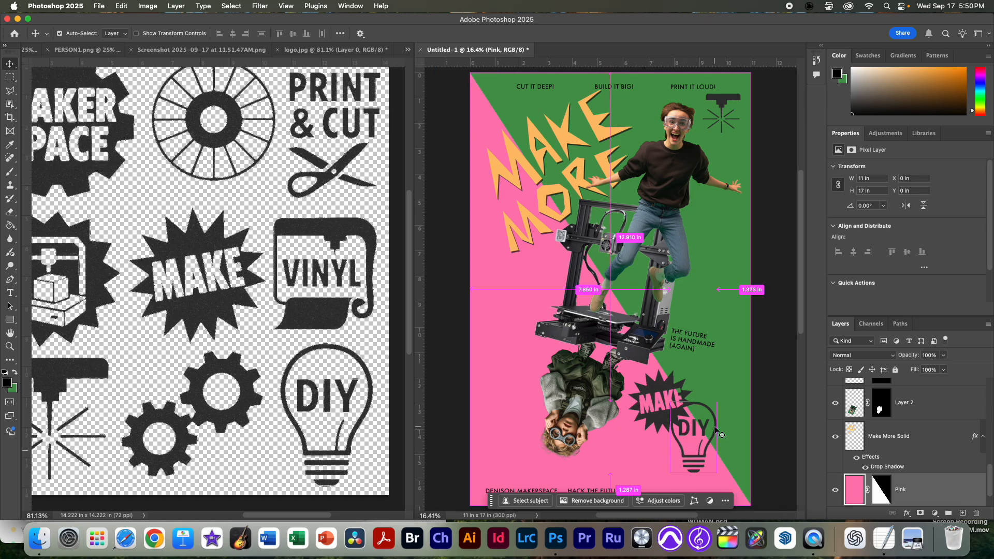
key("super")
key("super")
key("super")
left_click(720, 430, "super")
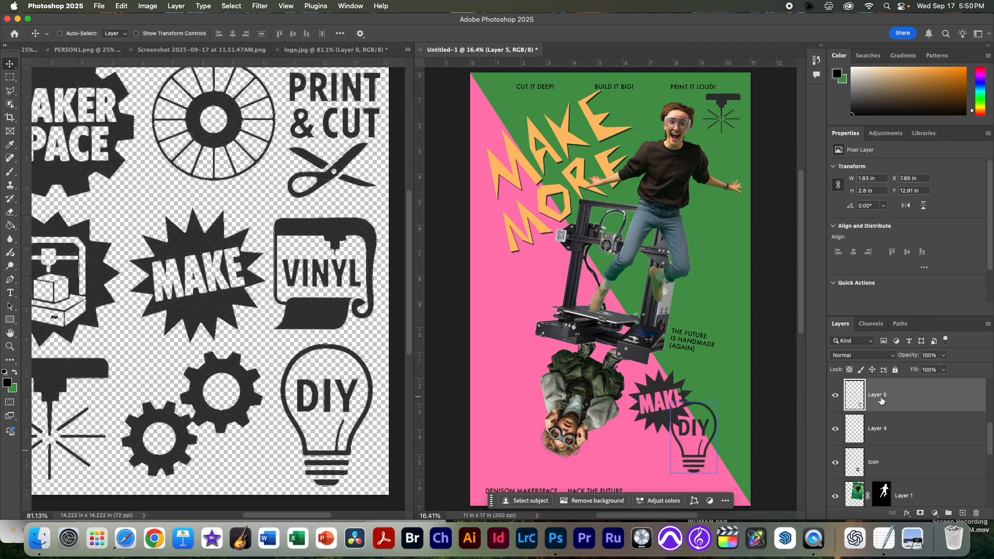
left_click(835, 395)
left_click(835, 396)
double_click(884, 397)
key("BackSpace")
key("Return")
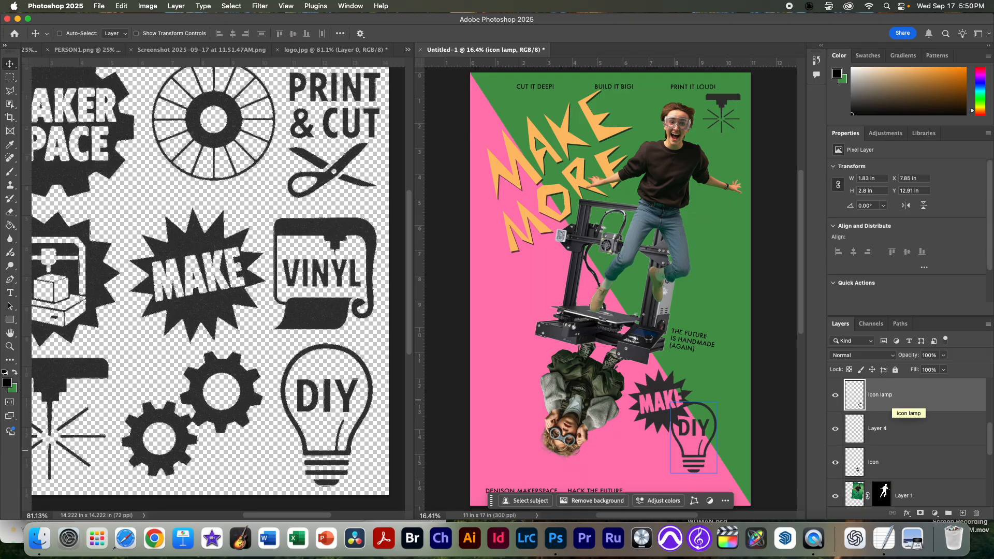
Step: Move the DIY light bulb directly below the MAKE burst and scale it down to about 80%
left_click_drag(707, 440, 685, 463)
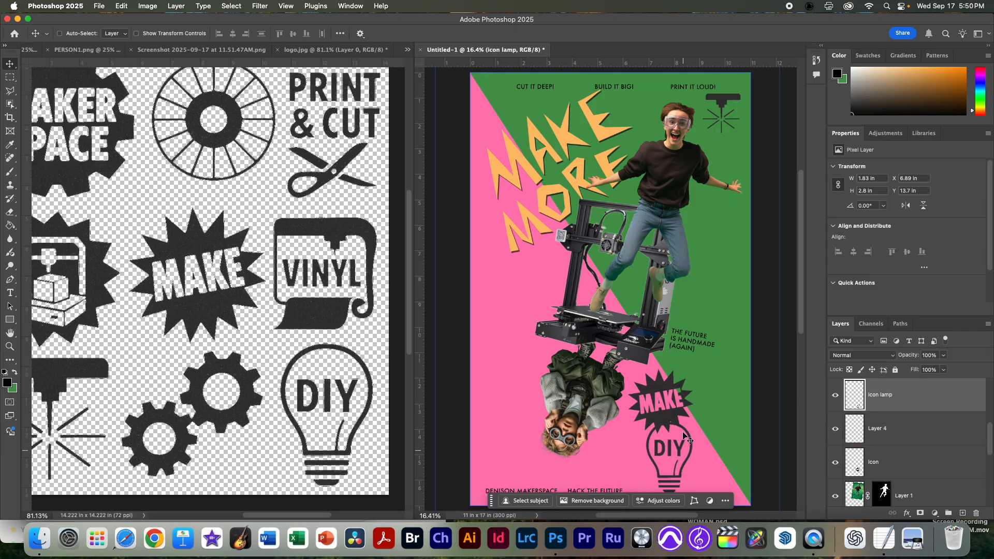
key("super+t")
left_click_drag(692, 420, 683, 436)
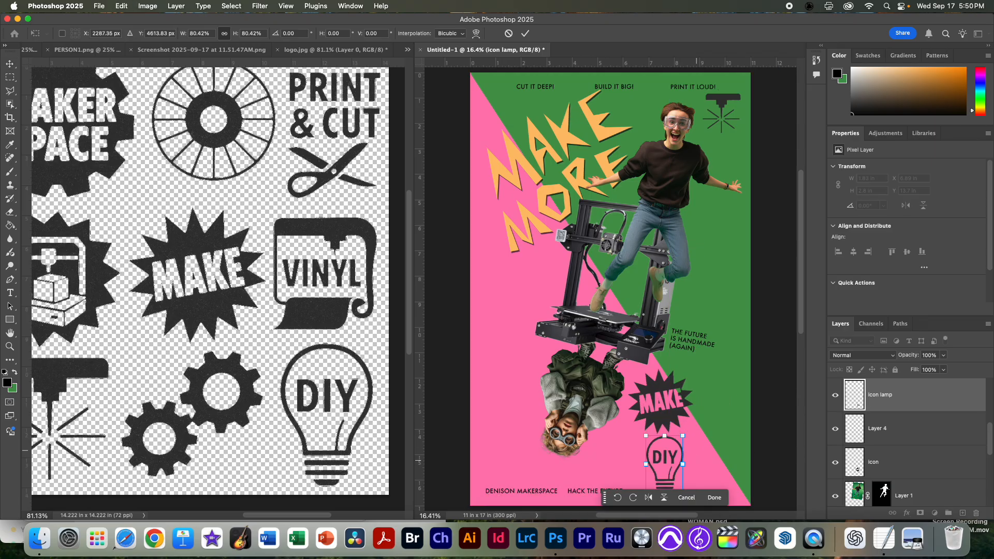
key("Return")
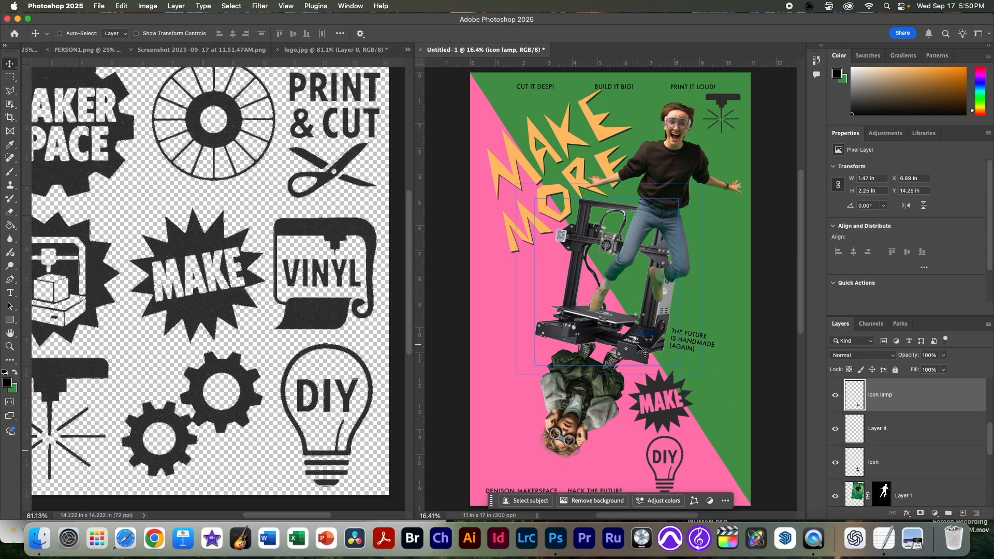
Step: Move the MAKE burst icon to the right, onto the green area above the light bulb, at about X 7.47 in, Y 11.69 in
left_click(674, 422)
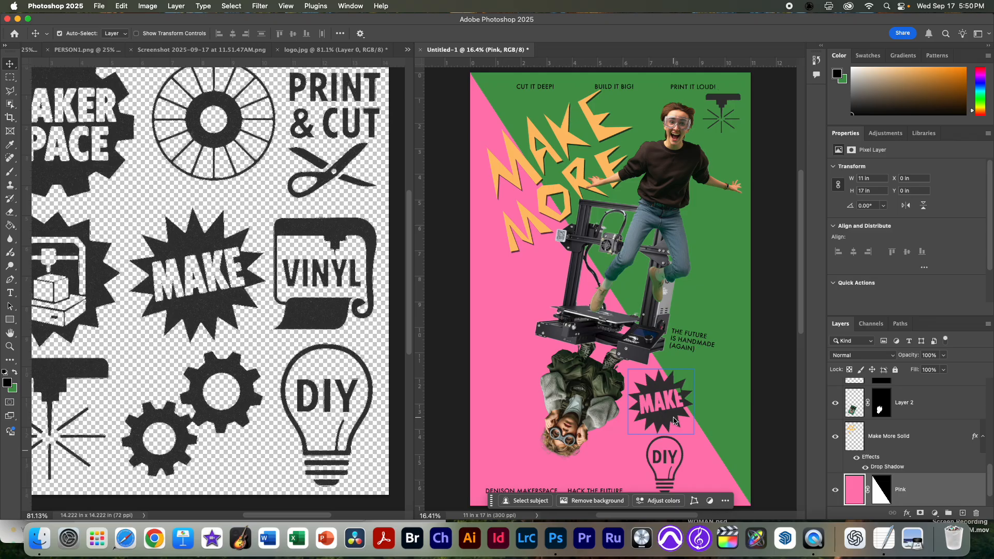
left_click(676, 426, "super")
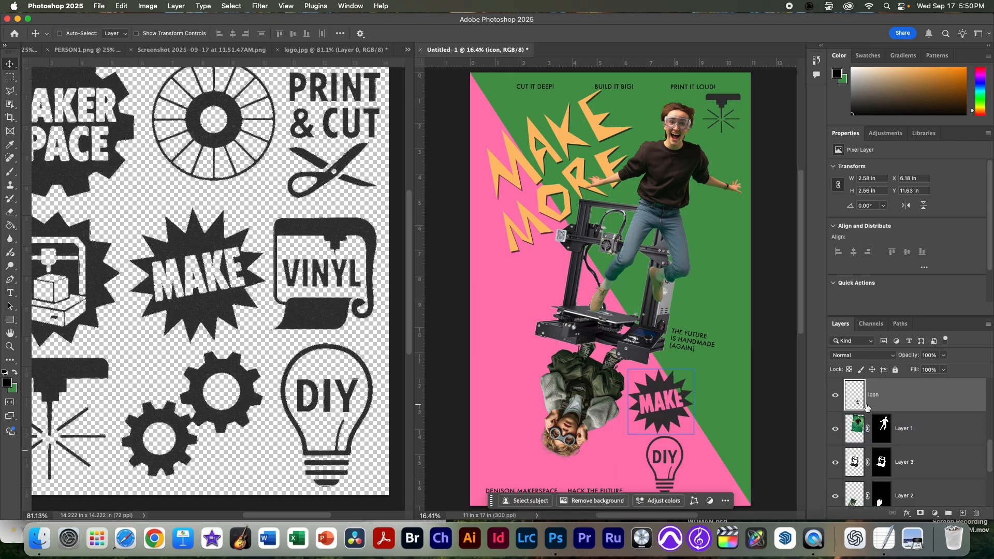
left_click_drag(662, 414, 696, 416)
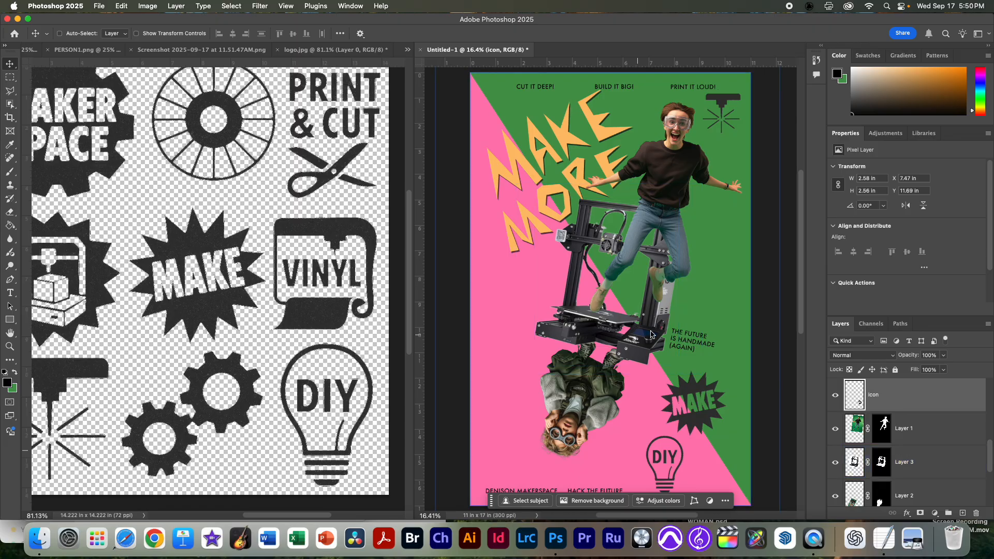
key("super+minus")
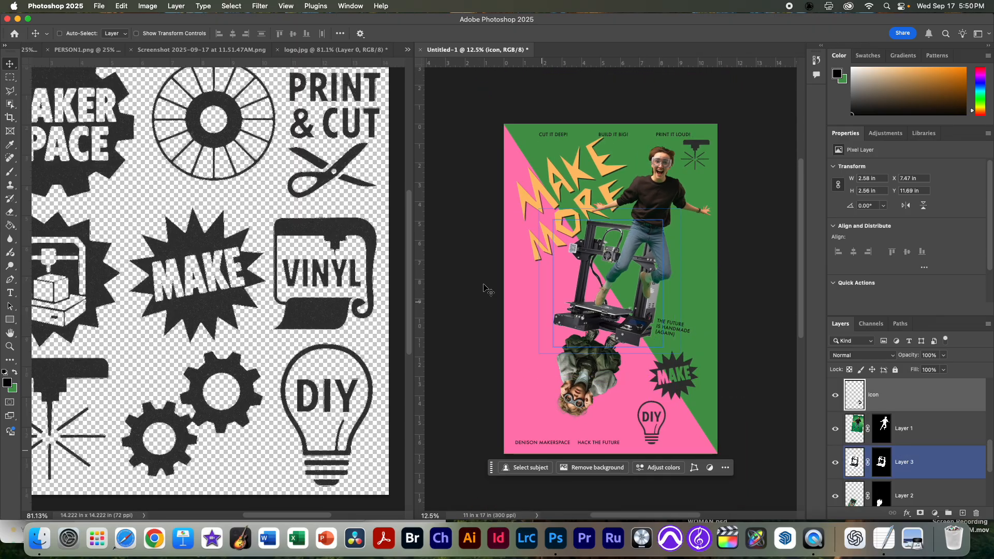
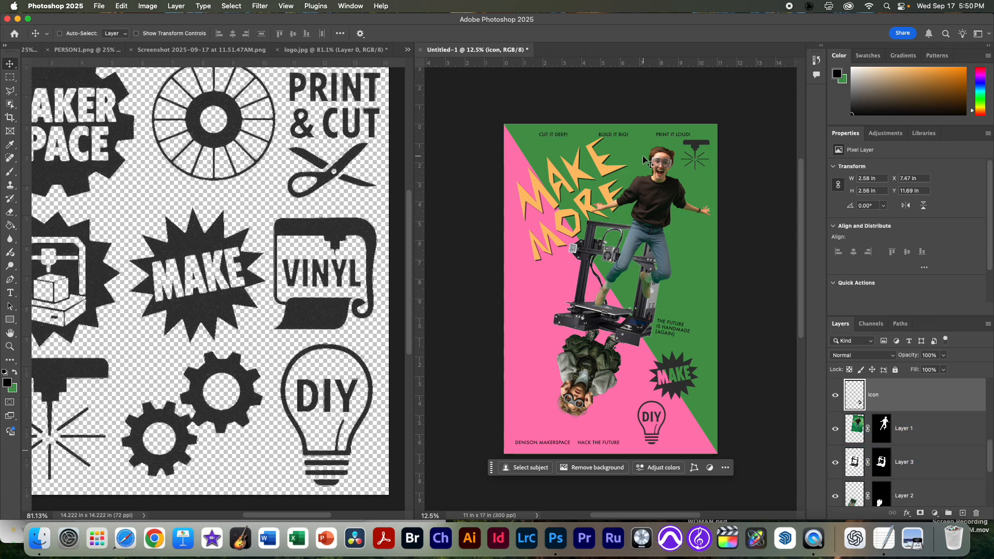
Step: Switch to TextEdit and delete the DENISON MAKERSPACE HACK THE FUTURE line from the taglines document
key("super+Tab")
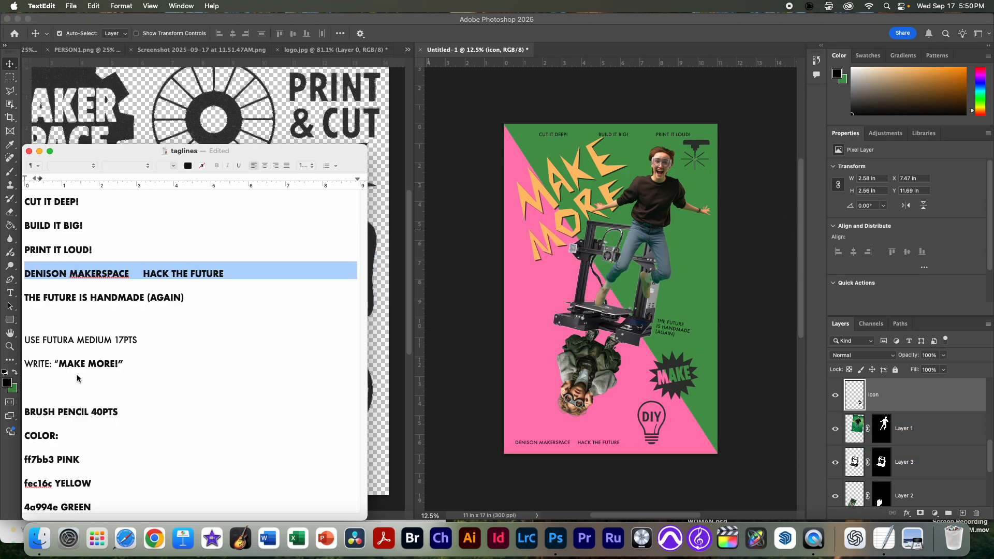
key("BackSpace")
Step: Switch to Finder and preview the reference poster image in POSTER_POPART to check its colour treatment of the figures
key("super+Tab")
key("super+Tab")
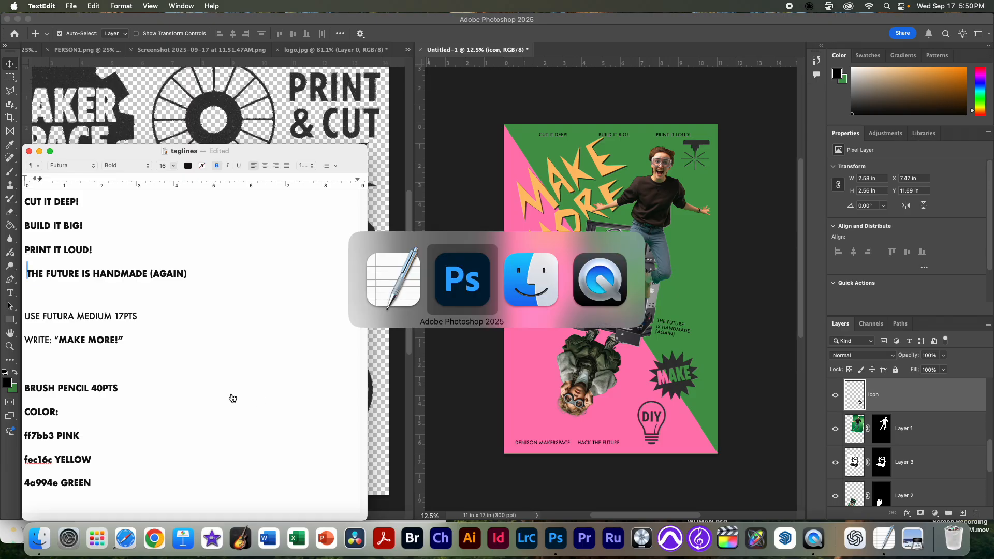
key("Right")
key("space")
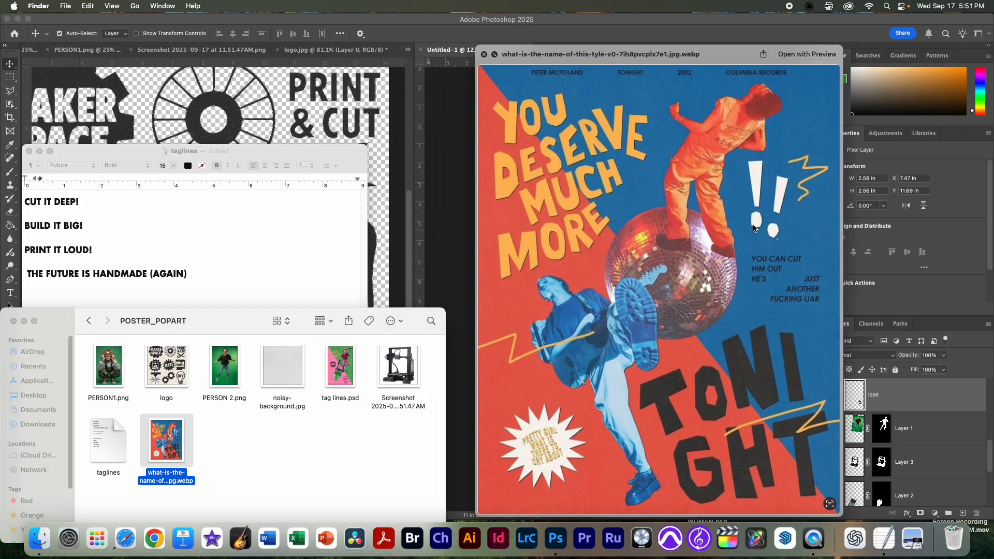
key("space")
key("super+Tab")
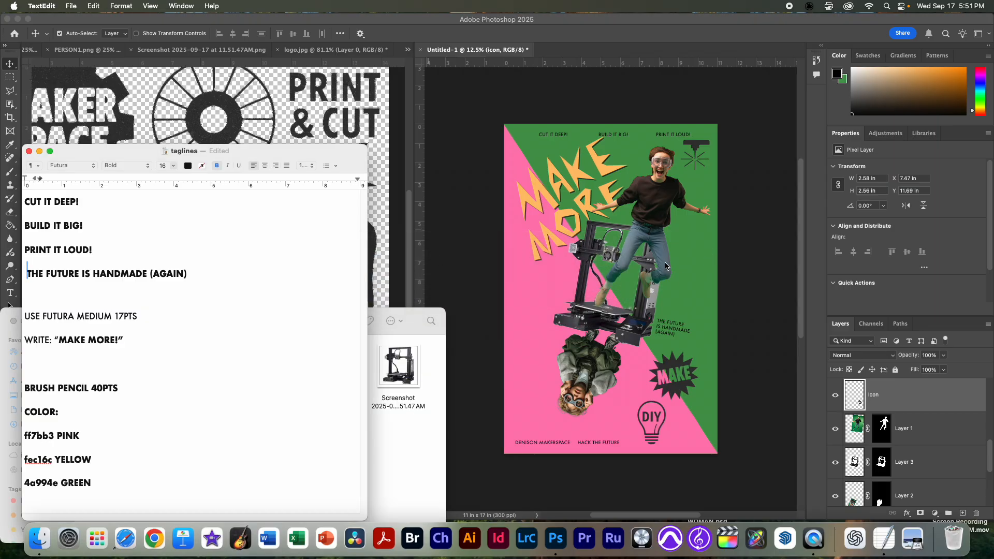
Step: Close the taglines document and move the POSTER_POPART Finder window down, out of the way
scroll(877, 443, "down", 5)
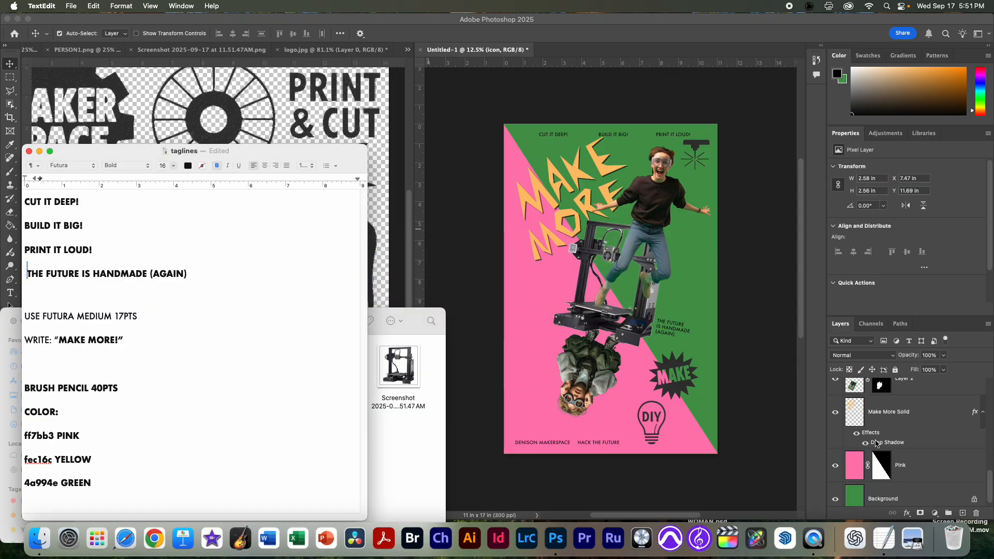
scroll(675, 422, "down", 3)
key("super+w")
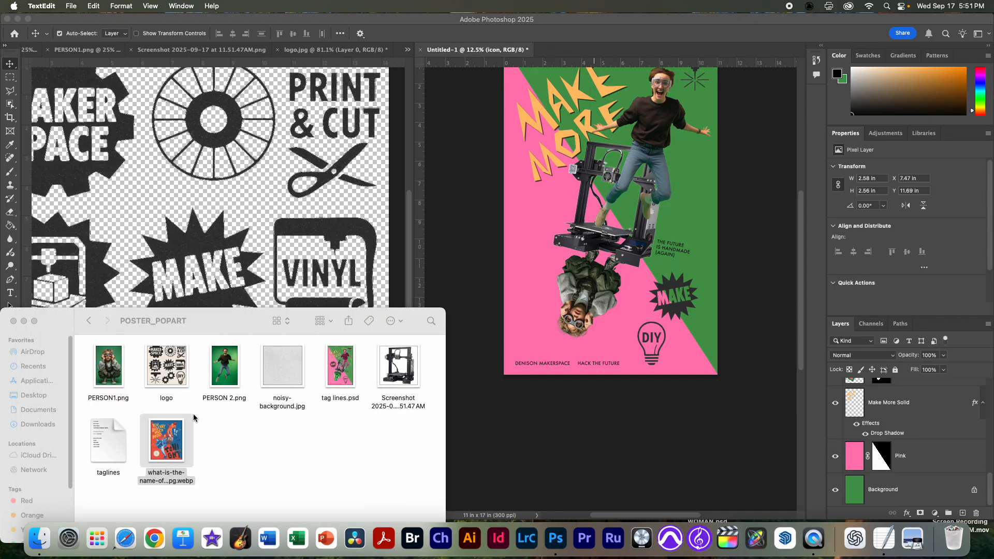
left_click(249, 482)
left_click_drag(239, 311, 229, 422)
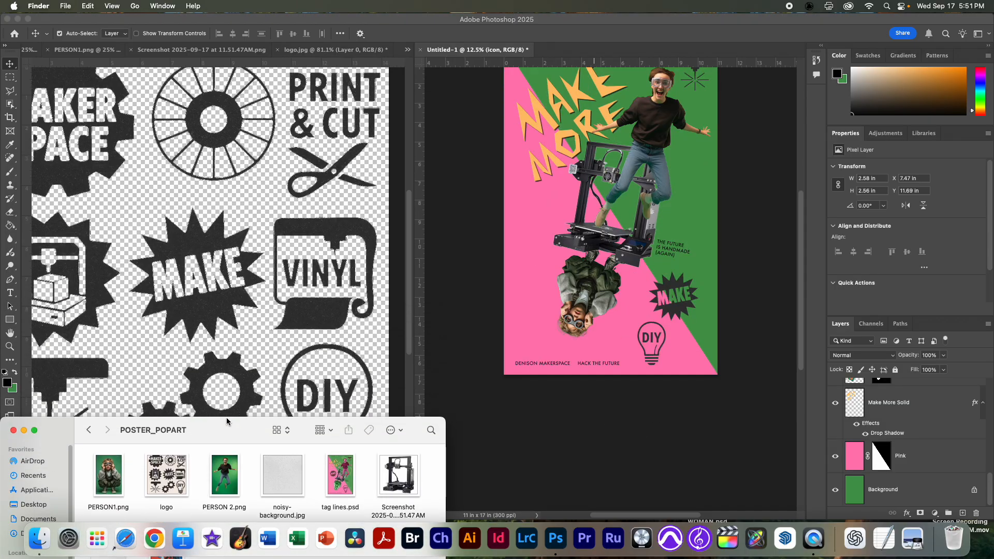
Step: Switch to Photoshop and set the foreground colour to the poster's background pink, ff7bb3, by sampling it
left_click(860, 464)
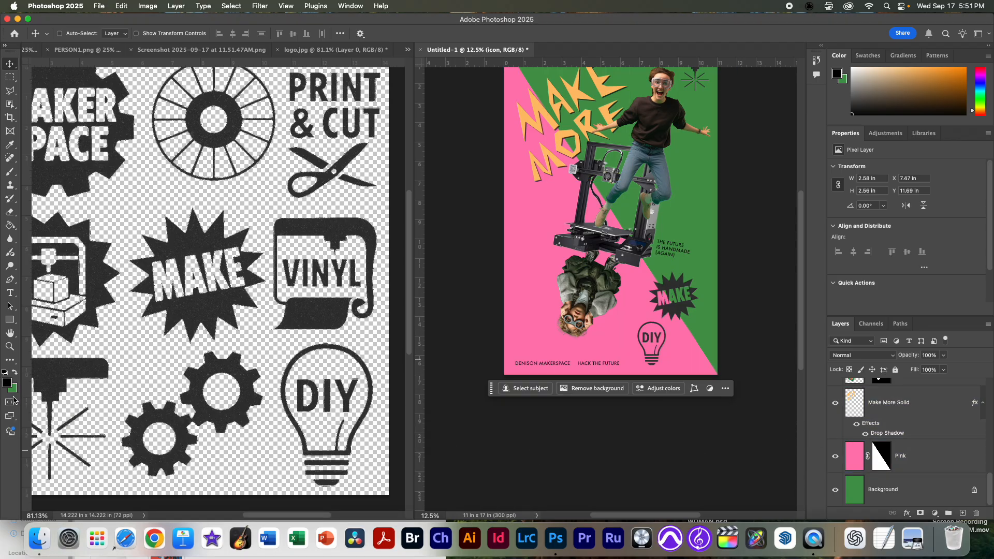
left_click(8, 385)
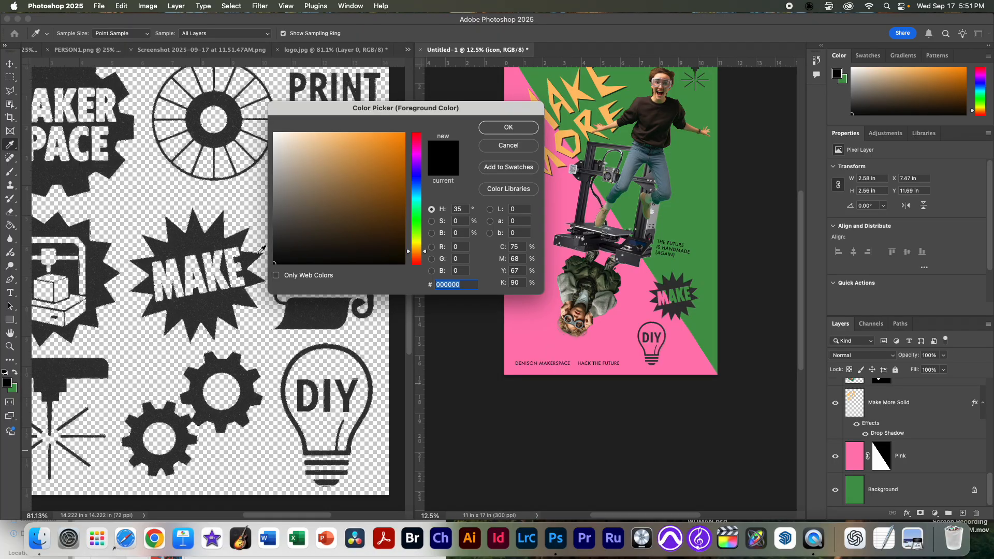
left_click(605, 338)
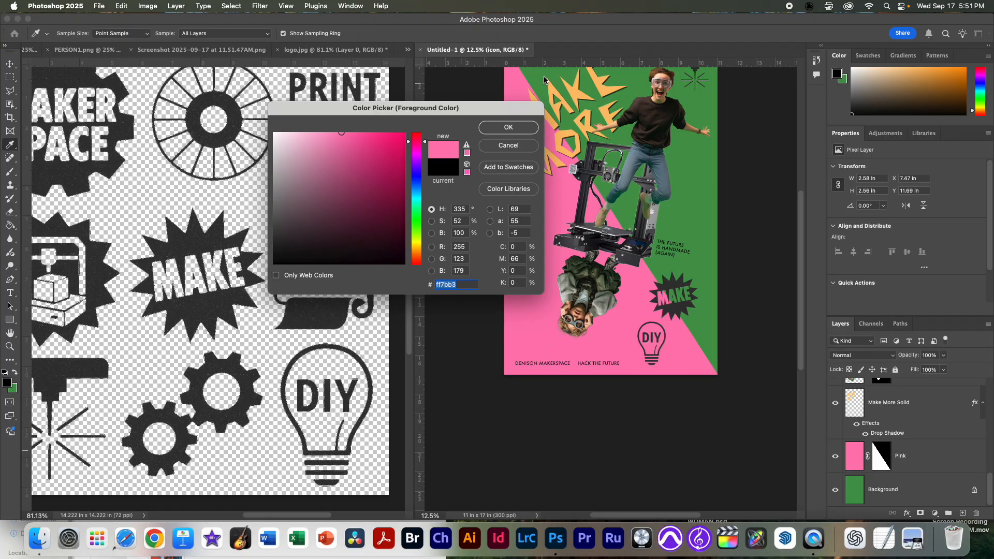
left_click(513, 128)
left_click(15, 373)
left_click(15, 374)
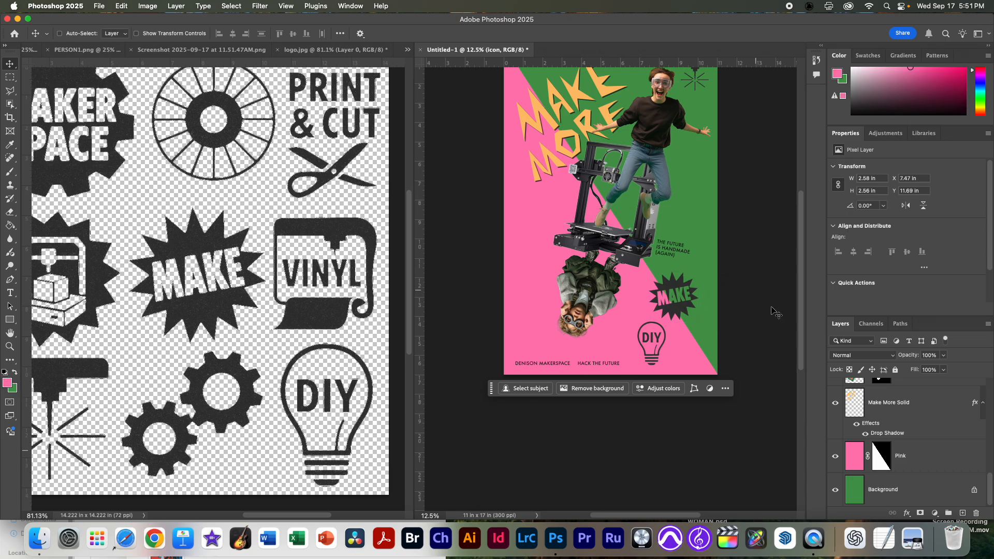
Step: Add a Hue/Saturation adjustment above the jumping person's layer, set Saturation to -100 and clip it to that layer
left_click(926, 428)
scroll(926, 428, "up", 1)
scroll(927, 428, "up", 2)
left_click(926, 426)
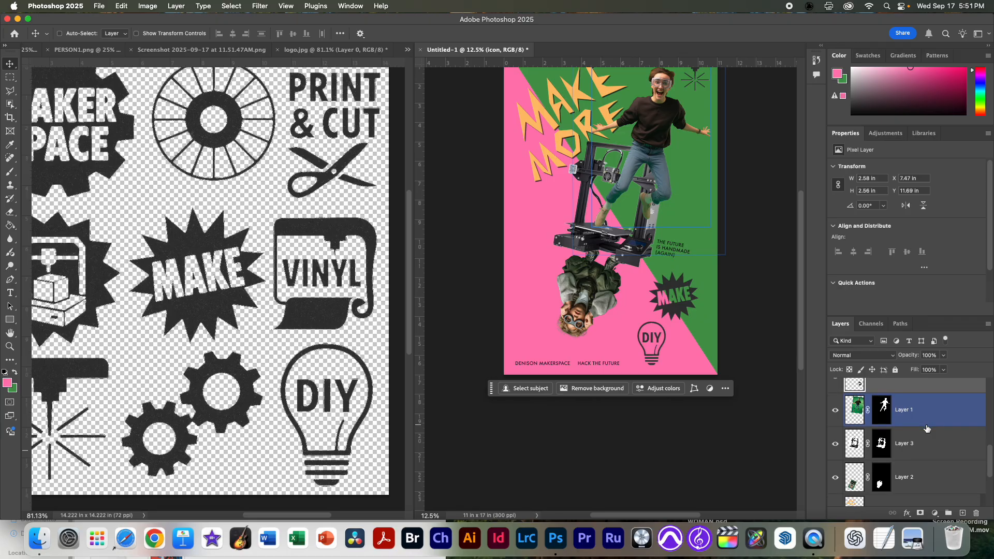
left_click(854, 416)
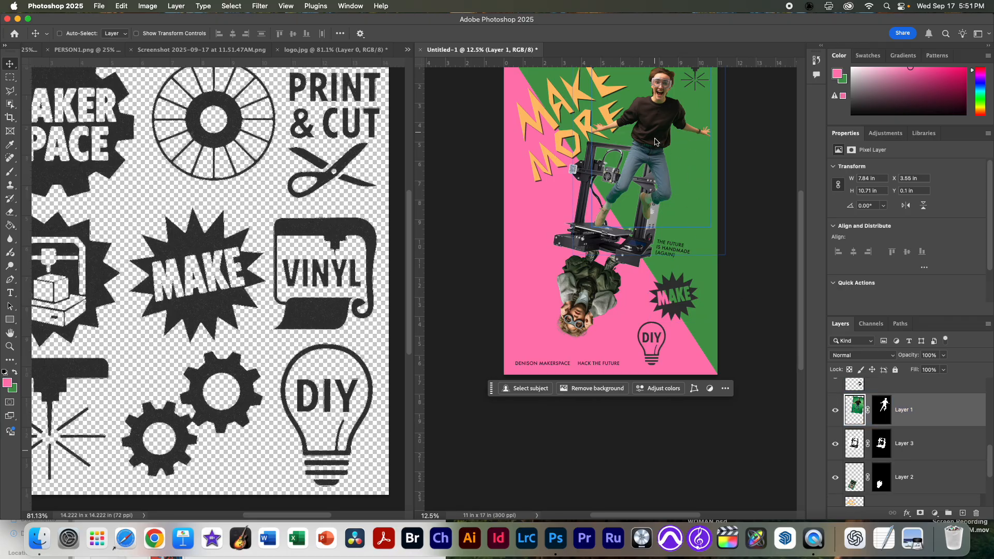
left_click_drag(657, 151, 635, 219)
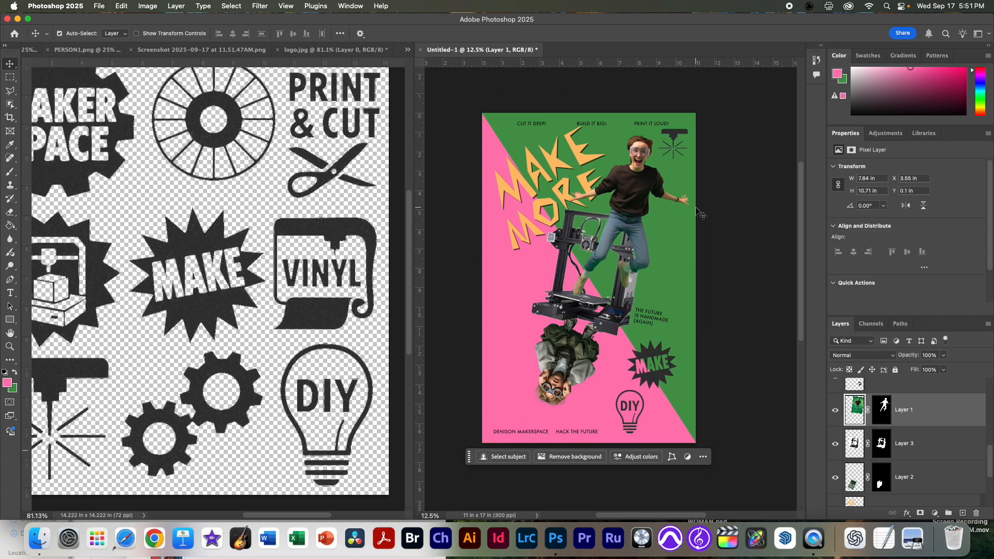
key("super+equal")
left_click_drag(646, 302, 662, 288)
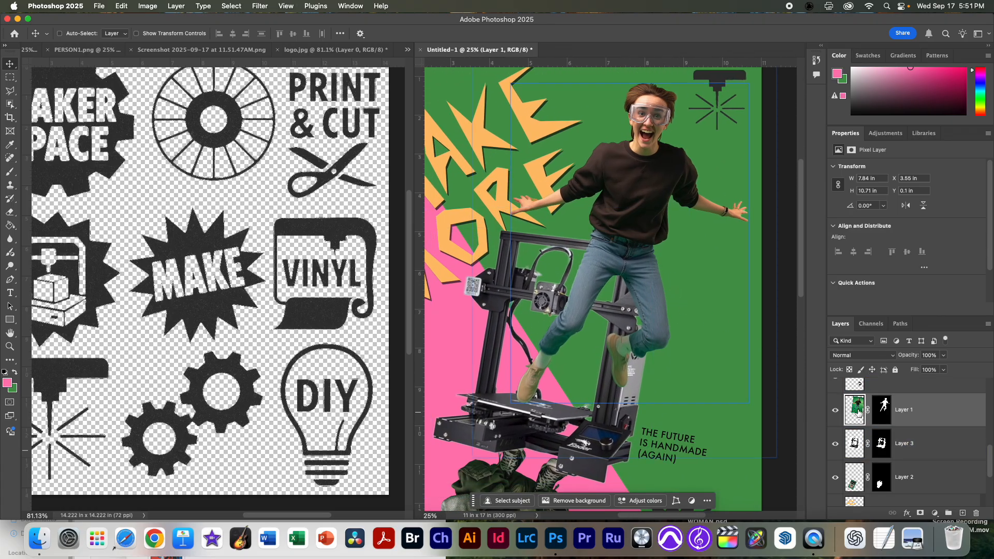
left_click(935, 513)
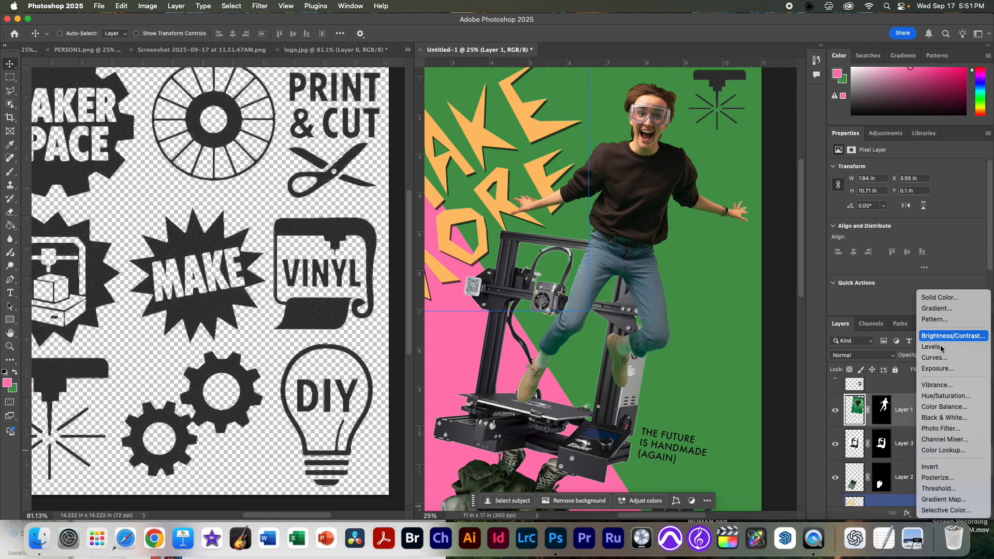
left_click(950, 398)
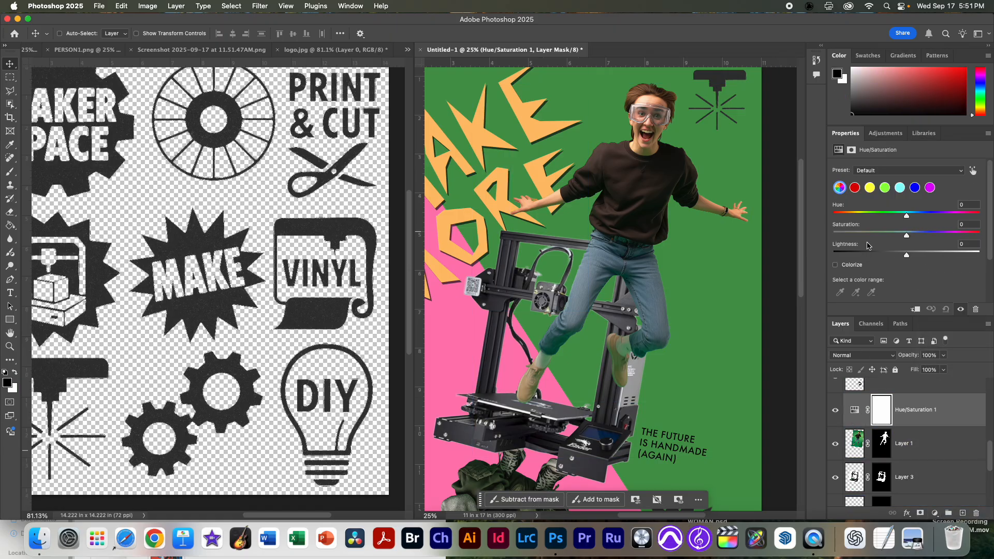
left_click_drag(907, 236, 831, 236)
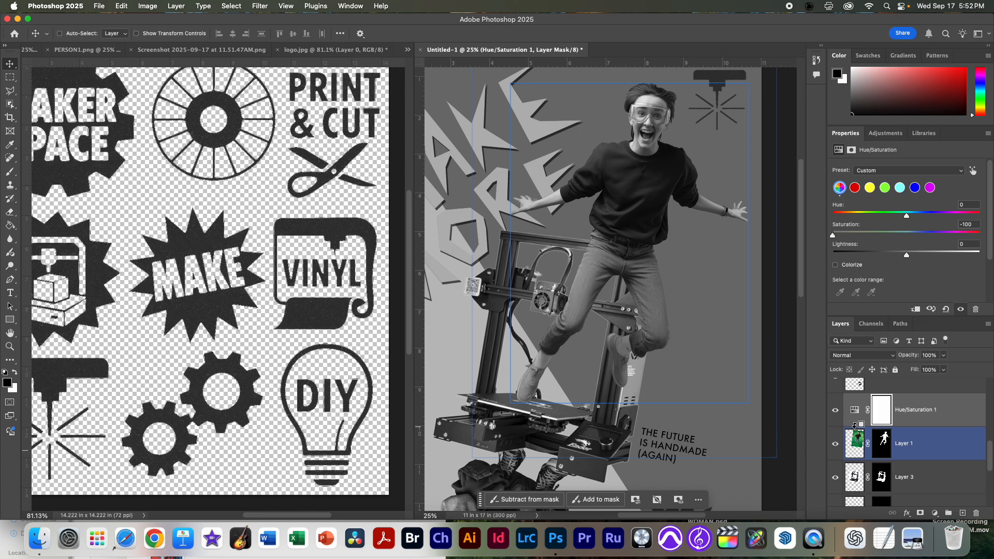
left_click(855, 424, "alt")
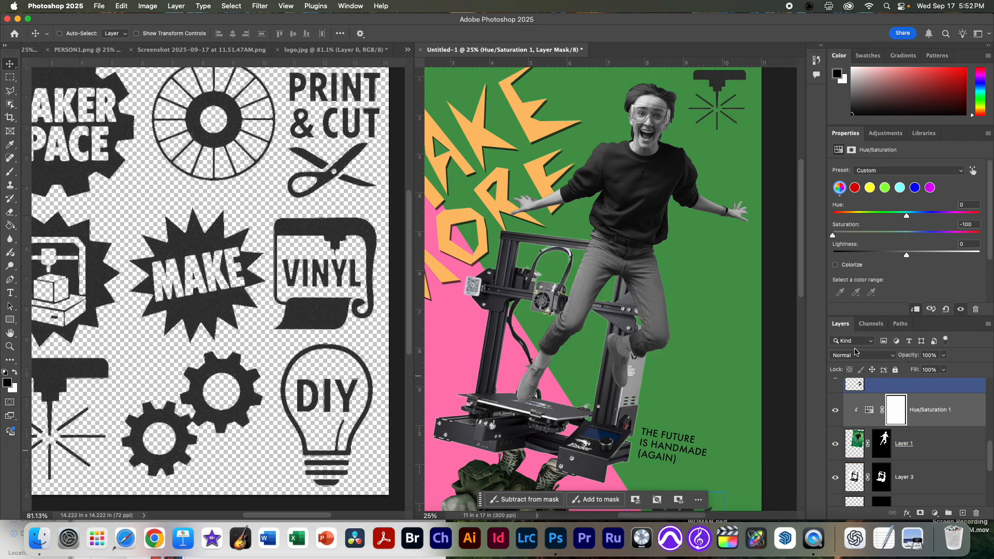
Step: Try colorizing the jumping person pink at saturation 32, and turn Colorize back off
left_click(835, 265)
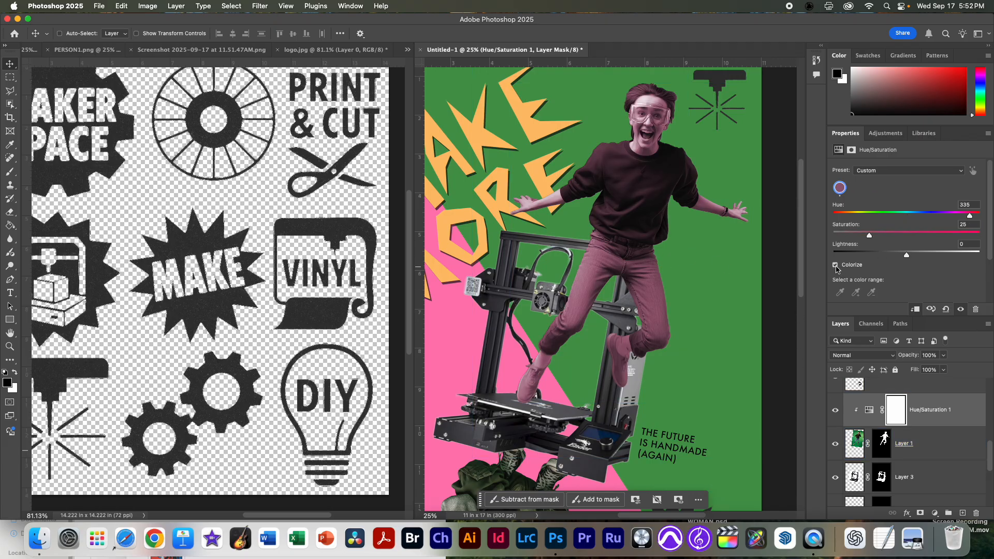
left_click(835, 265)
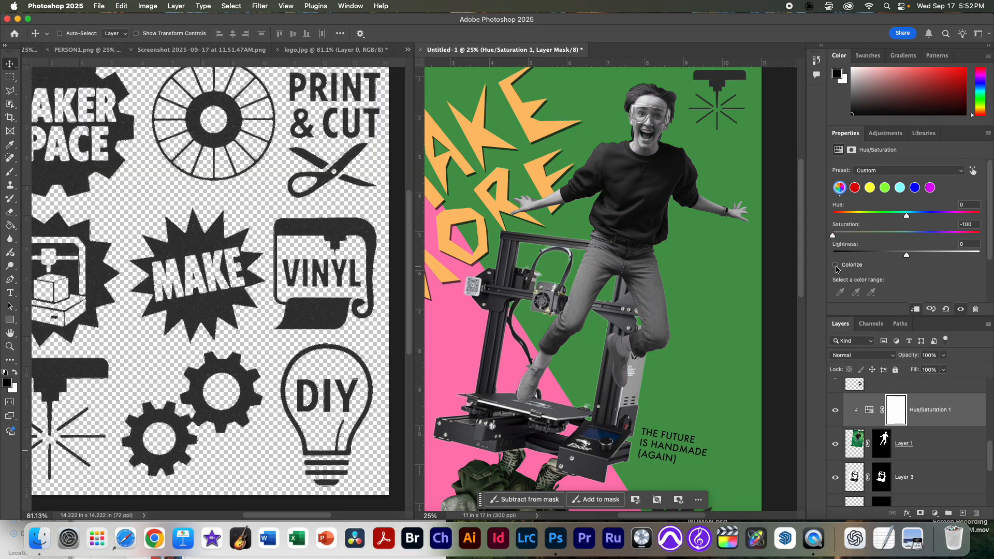
left_click(835, 265)
mouse_move(870, 236)
left_mouse_down()
mouse_move(891, 236)
mouse_move(881, 237)
left_mouse_up()
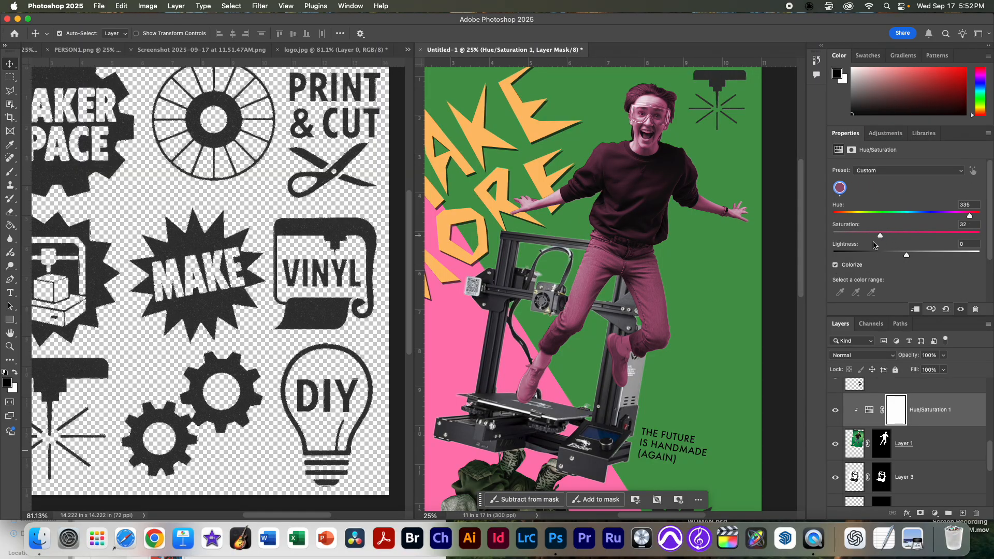
left_click(835, 266)
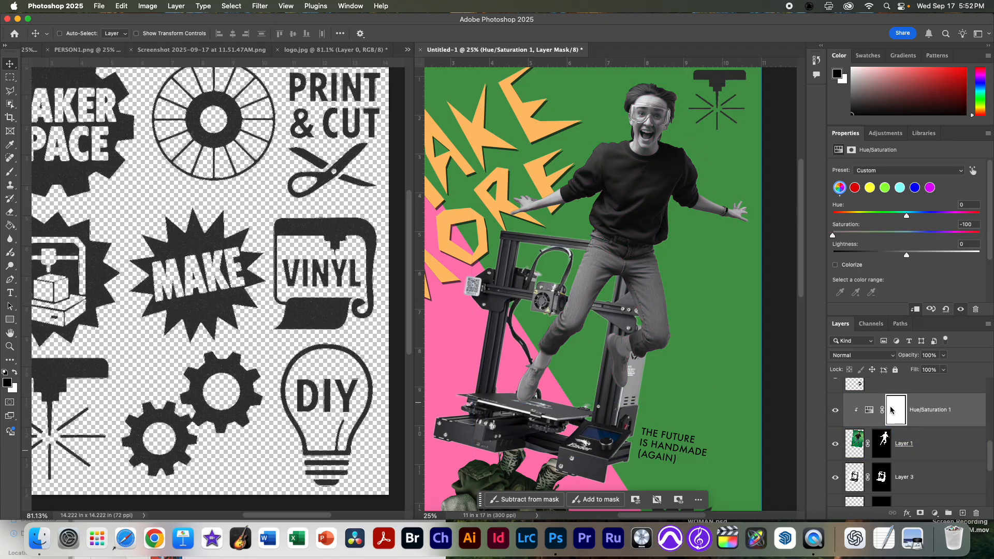
Step: Set the Lightness of the jumping person's Hue/Saturation adjustment to +16
left_click_drag(907, 255, 918, 256)
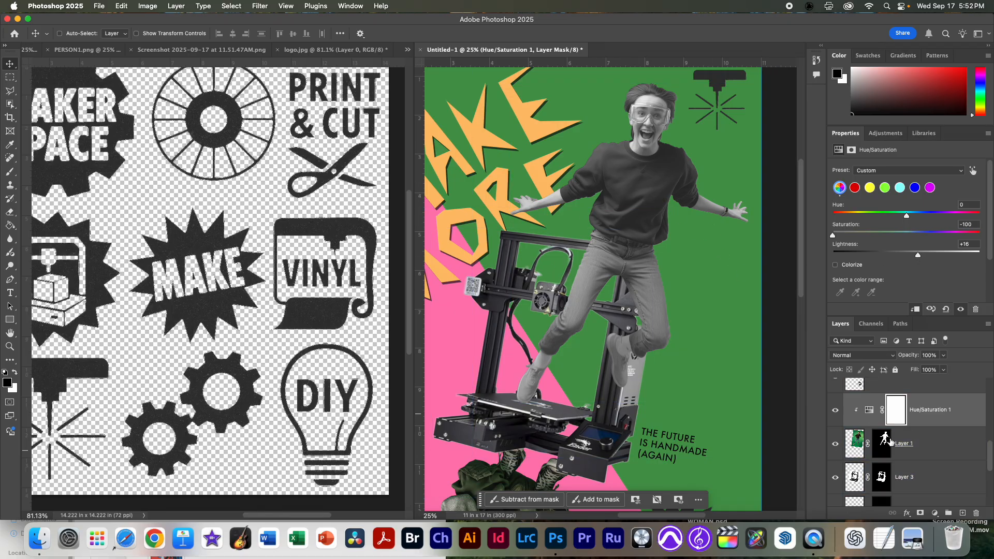
Step: Try a Selective Color adjustment above the Hue/Saturation layer and delete it
left_click(934, 512)
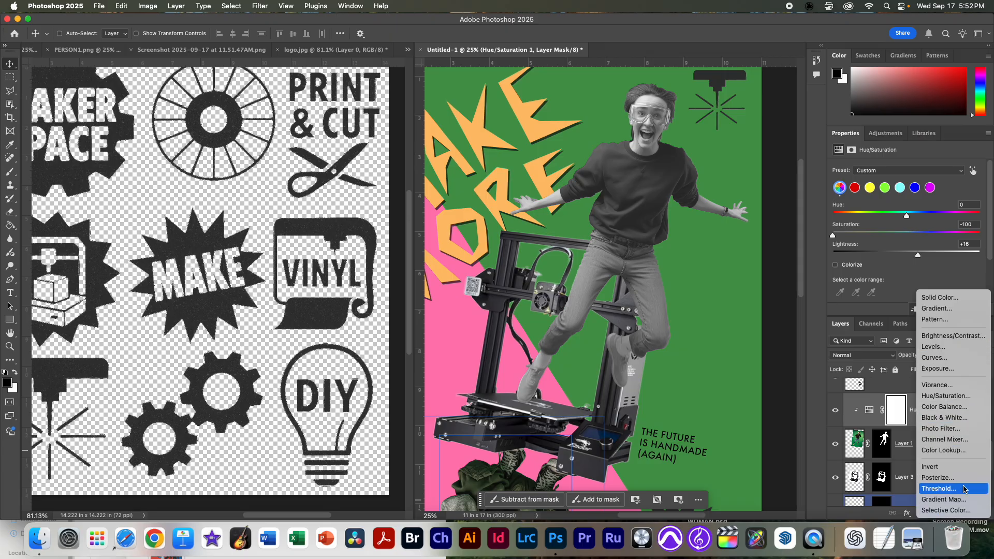
left_click(949, 512)
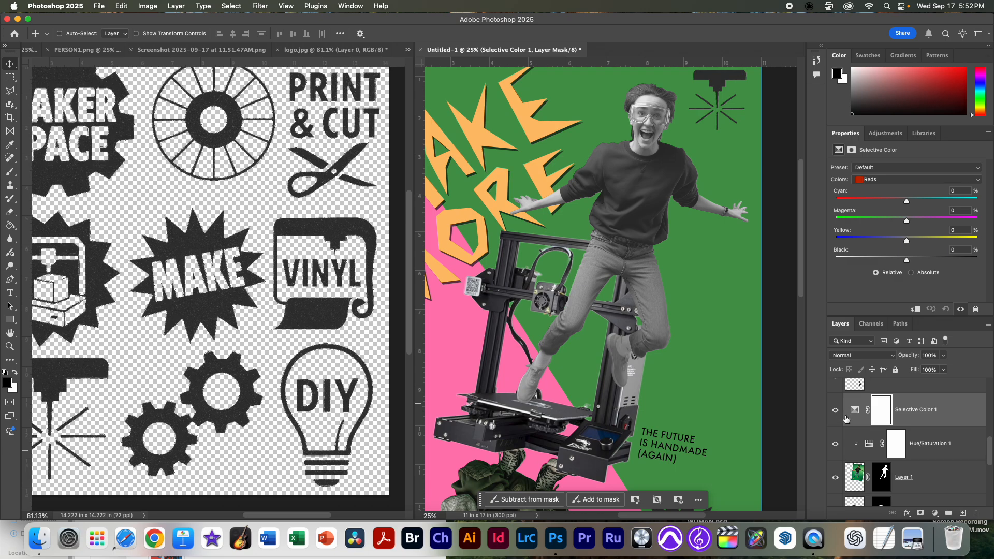
left_click(873, 444)
key("Delete")
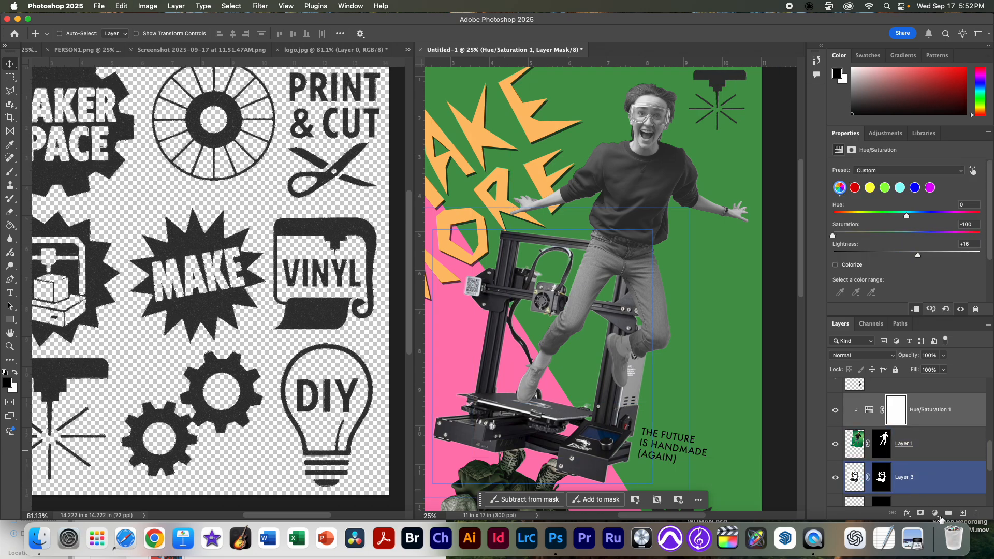
left_click(935, 513)
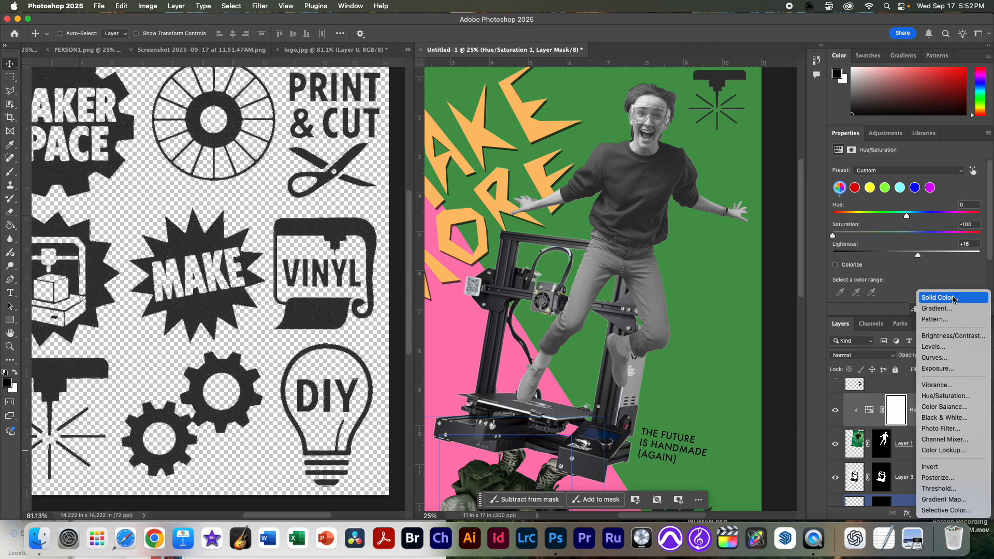
left_click(953, 299)
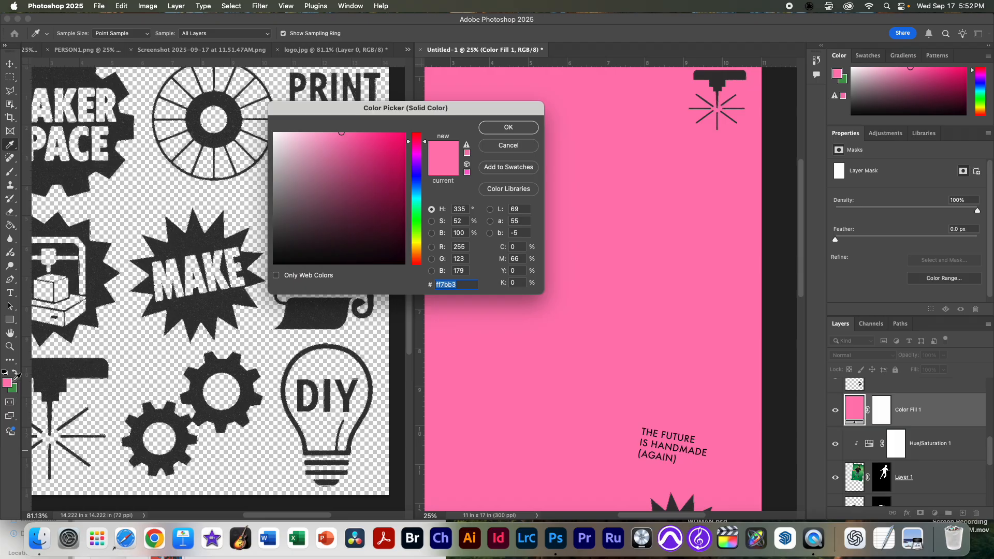
left_click(508, 146)
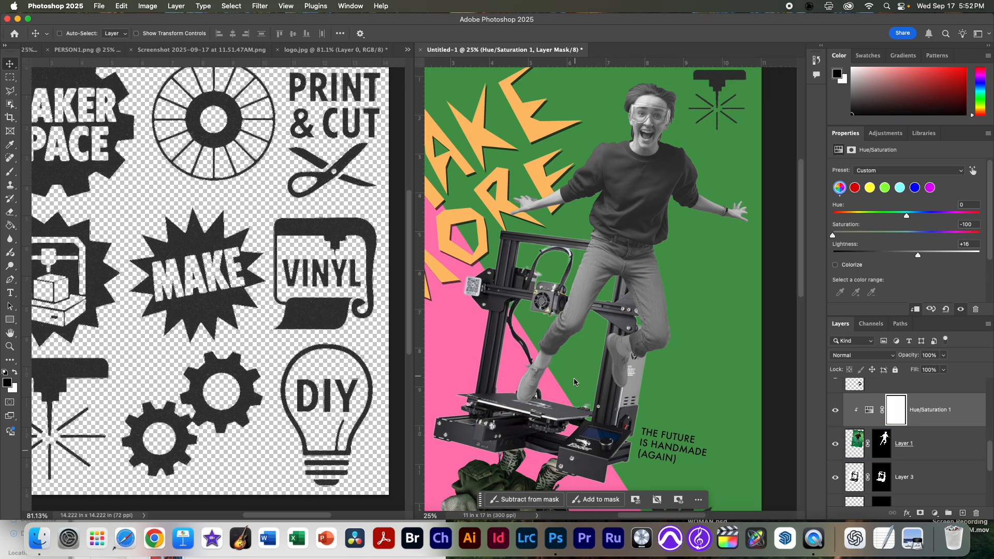
Step: Add a pink ff7bb3 Solid Color fill clipped to the jumping person's layer and move it above the Hue/Saturation adjustment
left_click(854, 445)
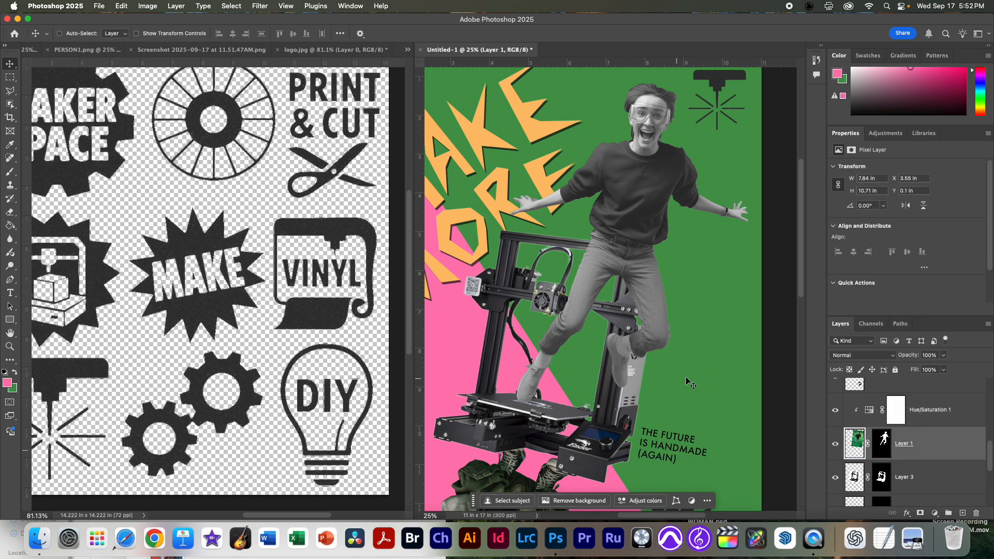
left_click(14, 374)
left_click(15, 375)
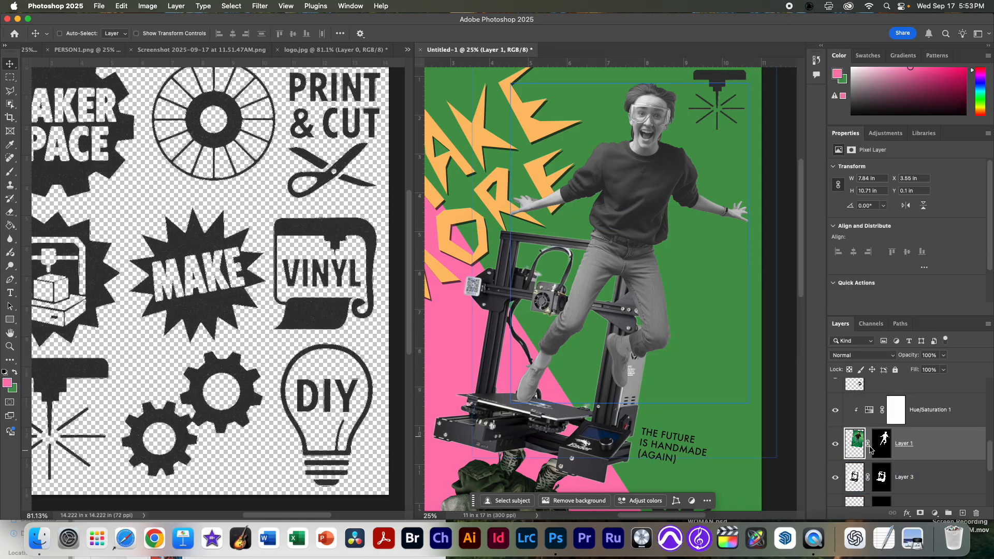
left_click(844, 479)
left_click(939, 514)
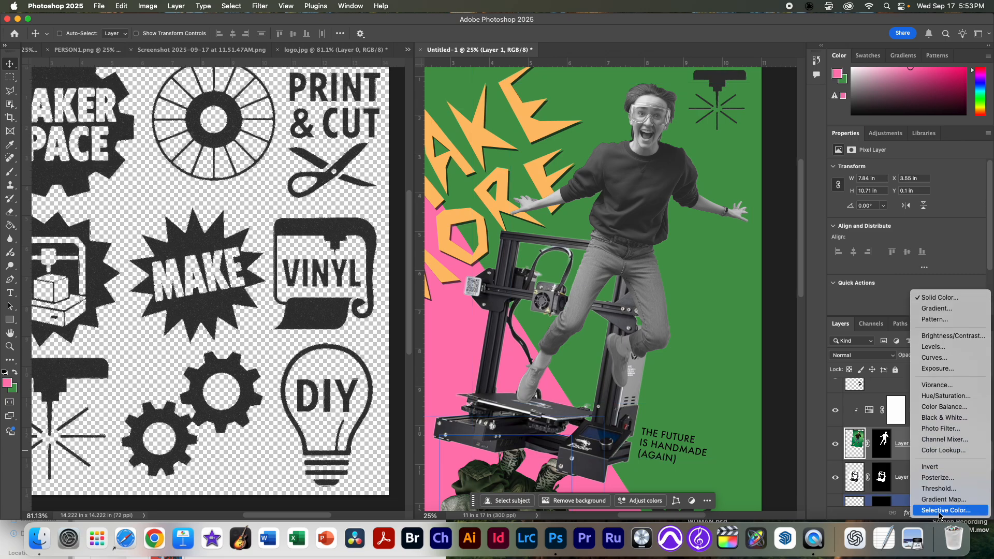
left_click(941, 298)
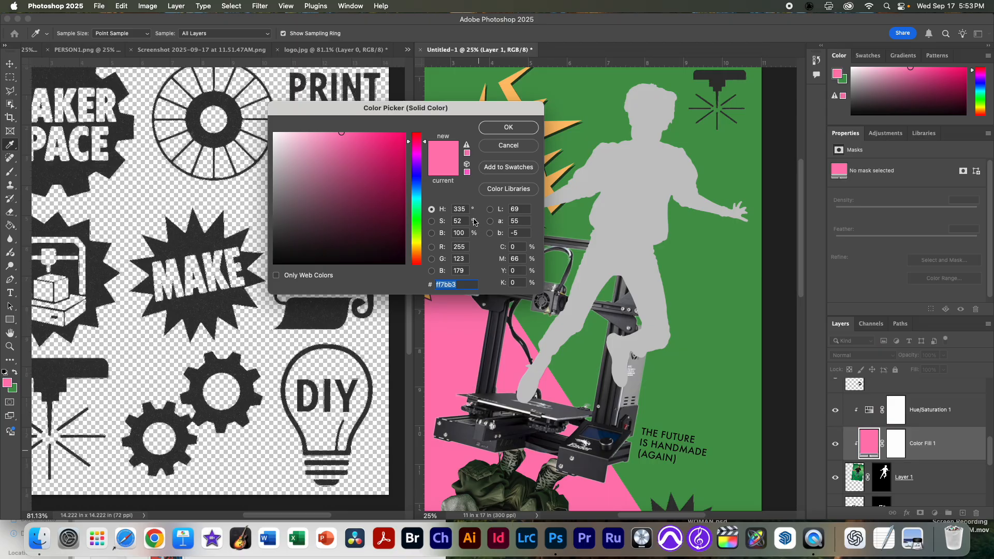
left_click(519, 130)
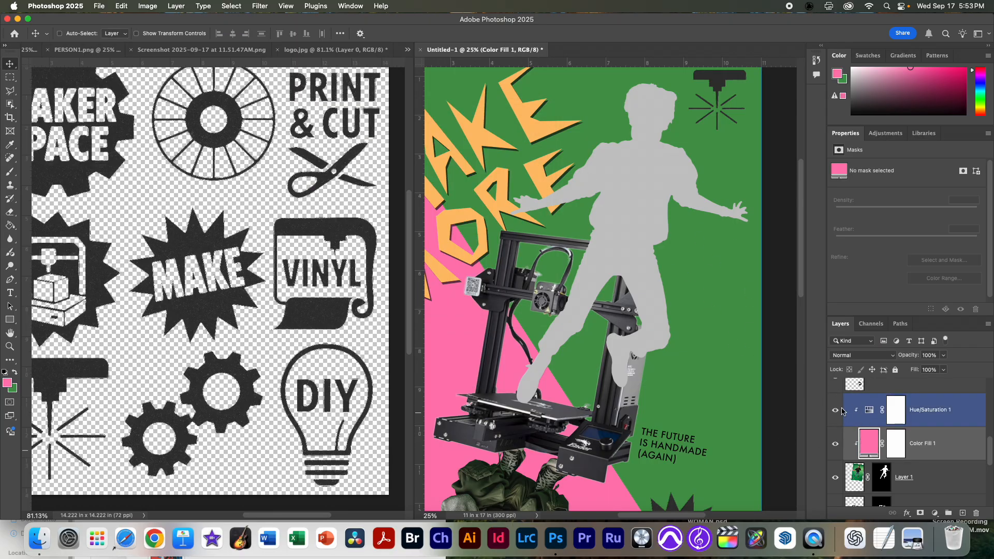
left_click_drag(865, 439, 865, 402)
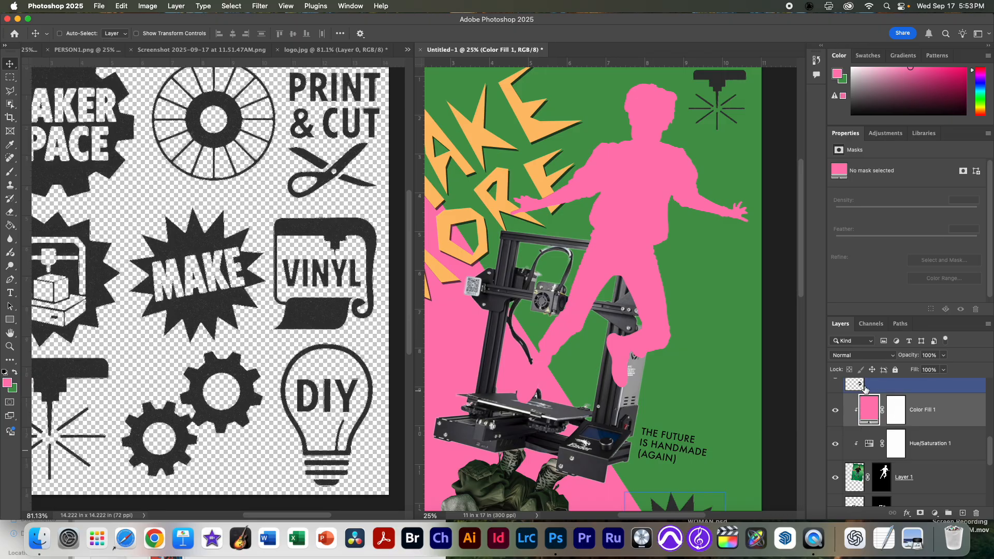
Step: Set the pink fill over the jumping person to the Color blend mode and the Hue/Saturation Lightness below it to +26
left_click(874, 357)
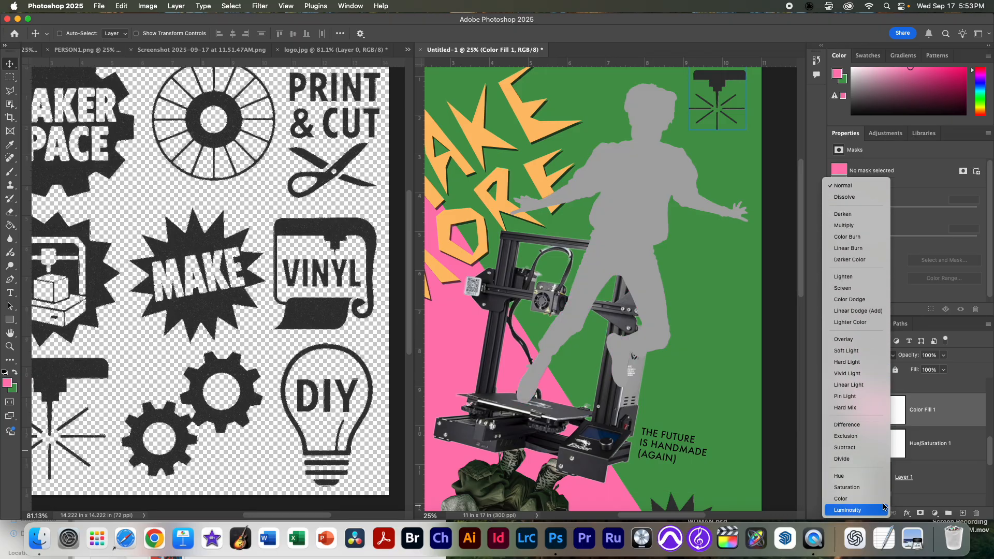
left_click(856, 499)
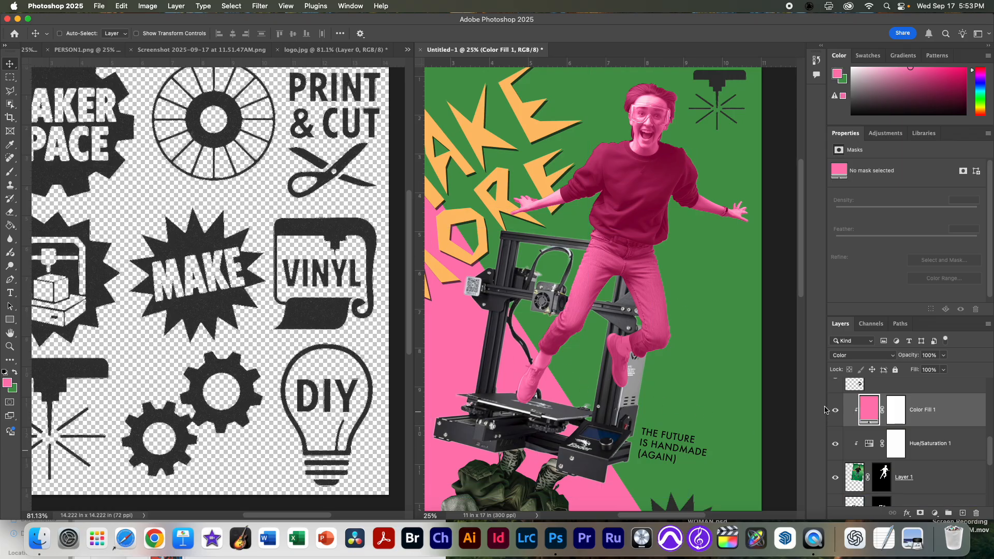
left_click(874, 444)
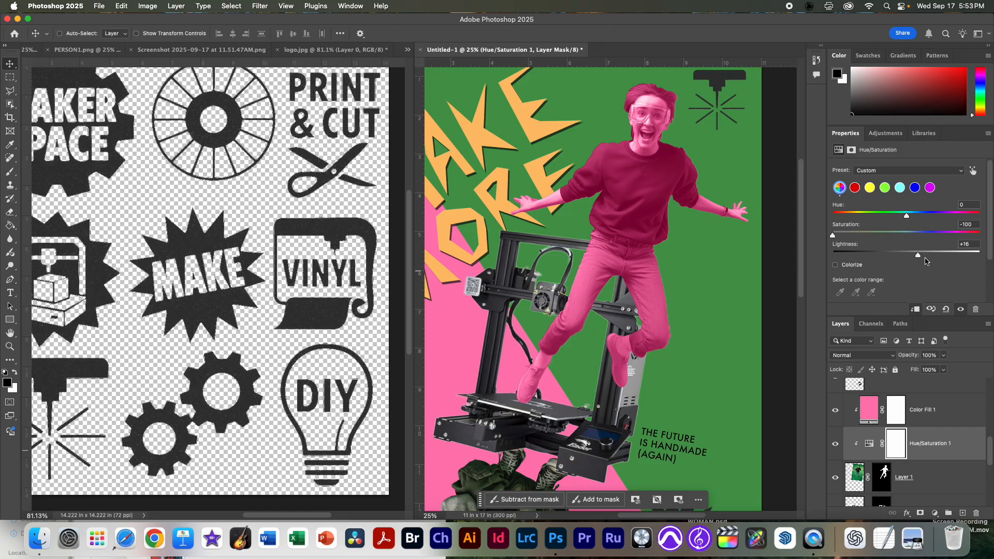
mouse_move(920, 257)
left_mouse_down()
mouse_move(978, 254)
mouse_move(925, 259)
left_mouse_up()
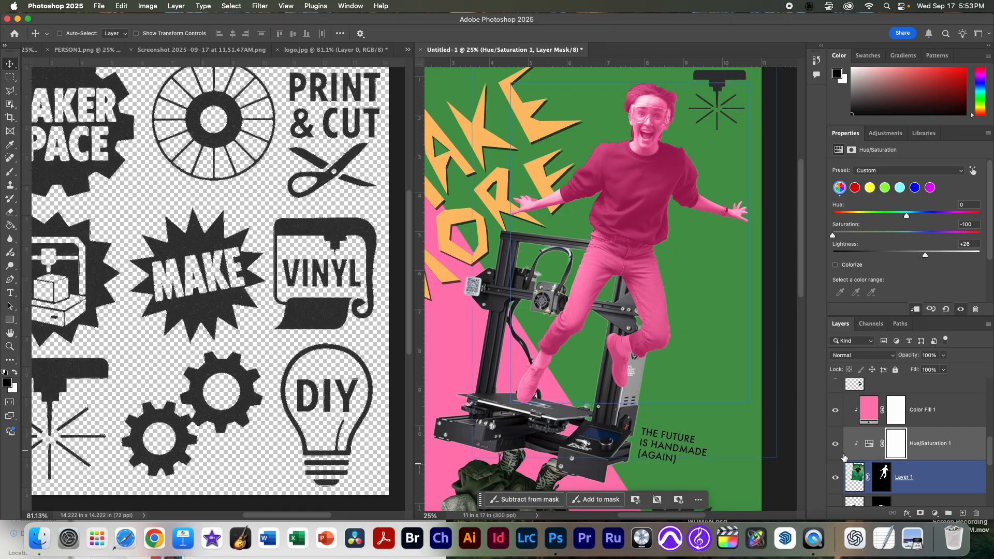
left_click(865, 415)
left_click(867, 444)
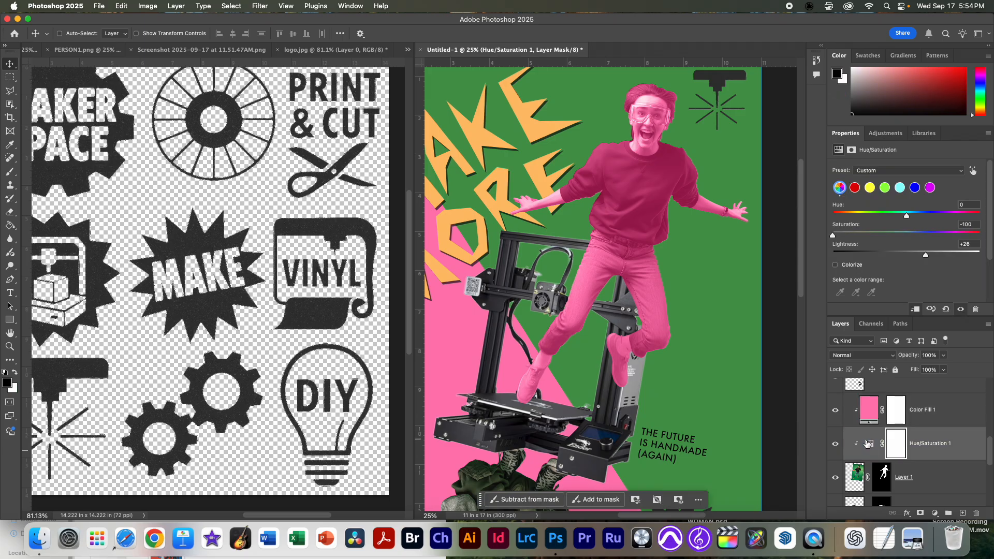
Step: Add a Hue/Saturation adjustment clipped to the upside-down person's layer, with Saturation -100 and Lightness +18
scroll(865, 444, "down", 1)
scroll(865, 444, "up", 2)
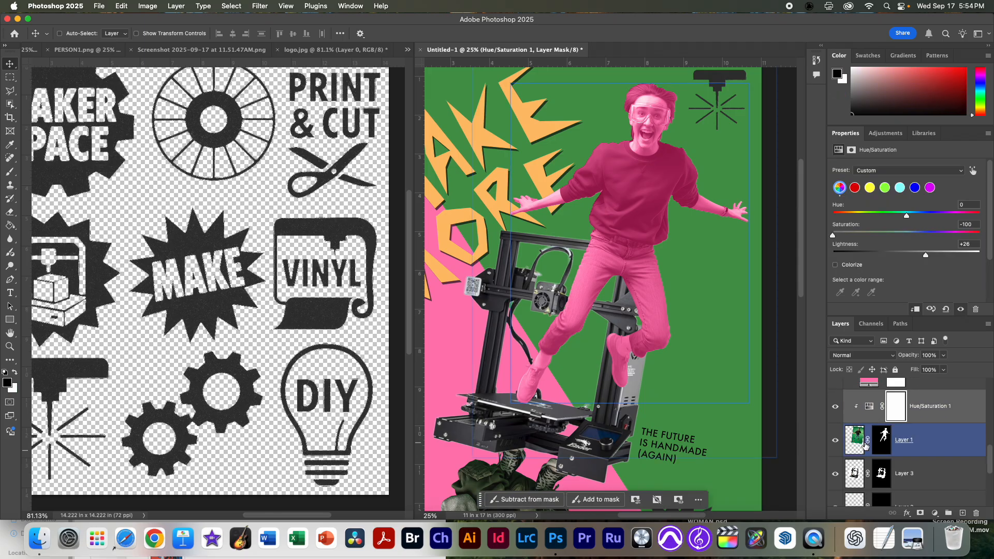
scroll(861, 447, "down", 3)
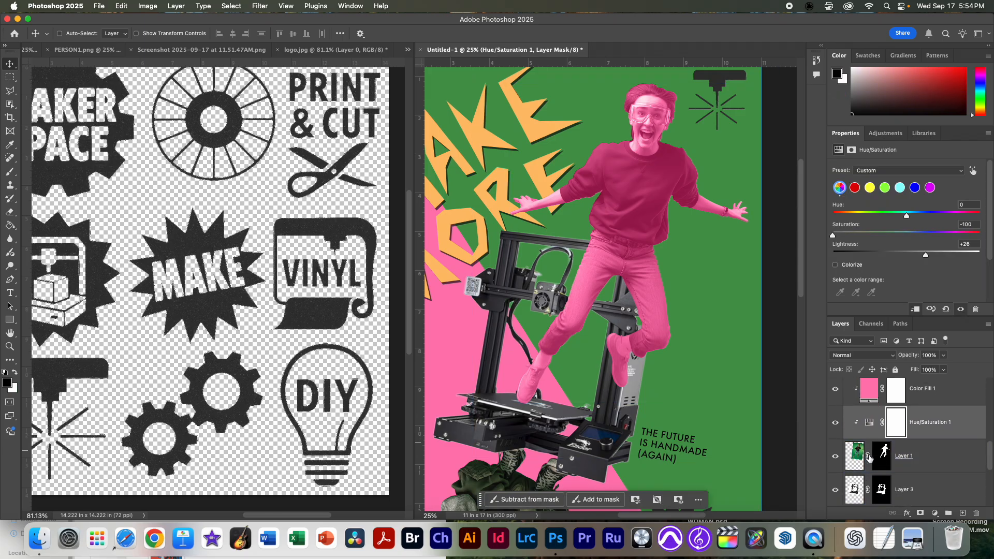
left_click(854, 480)
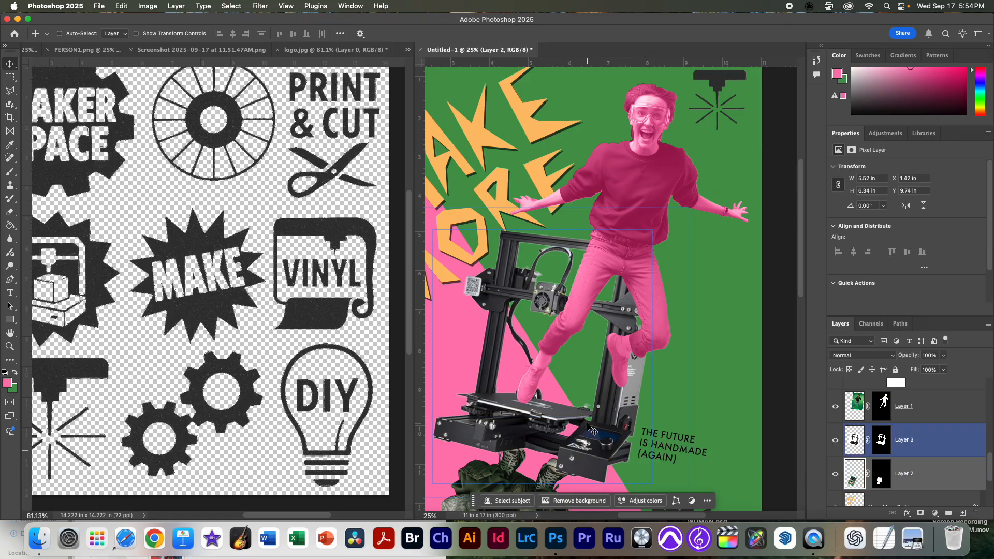
scroll(595, 414, "down", 10)
left_click_drag(589, 310, 661, 326)
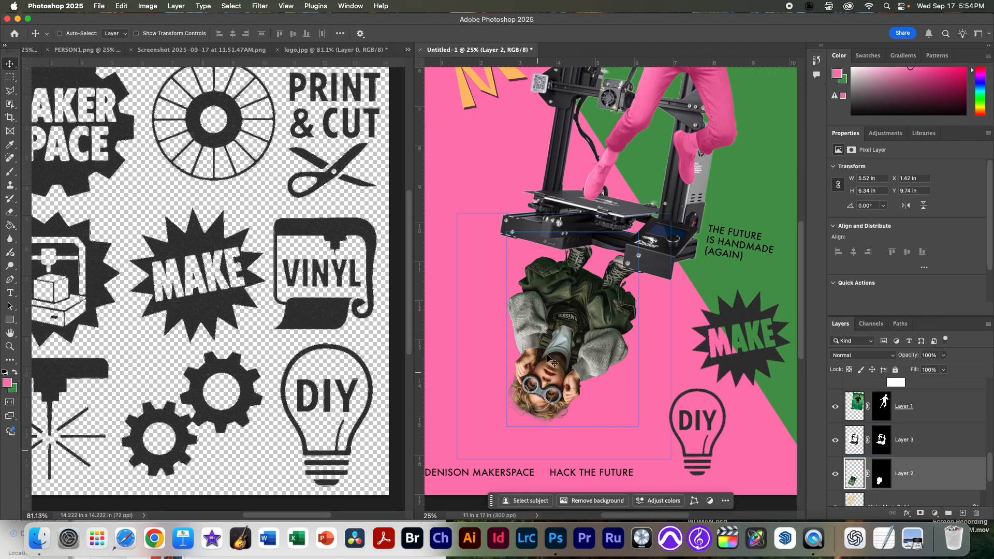
left_click(933, 512)
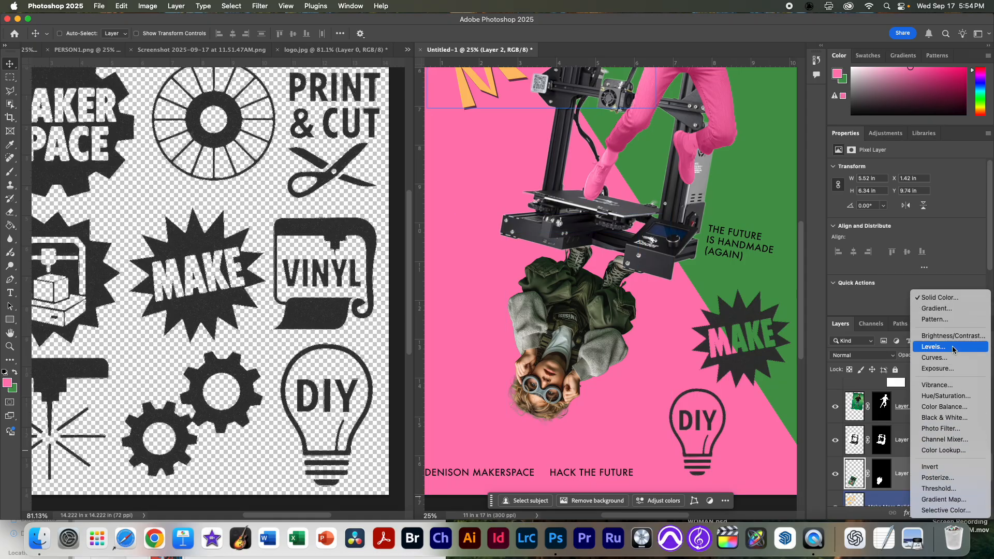
left_click(936, 396)
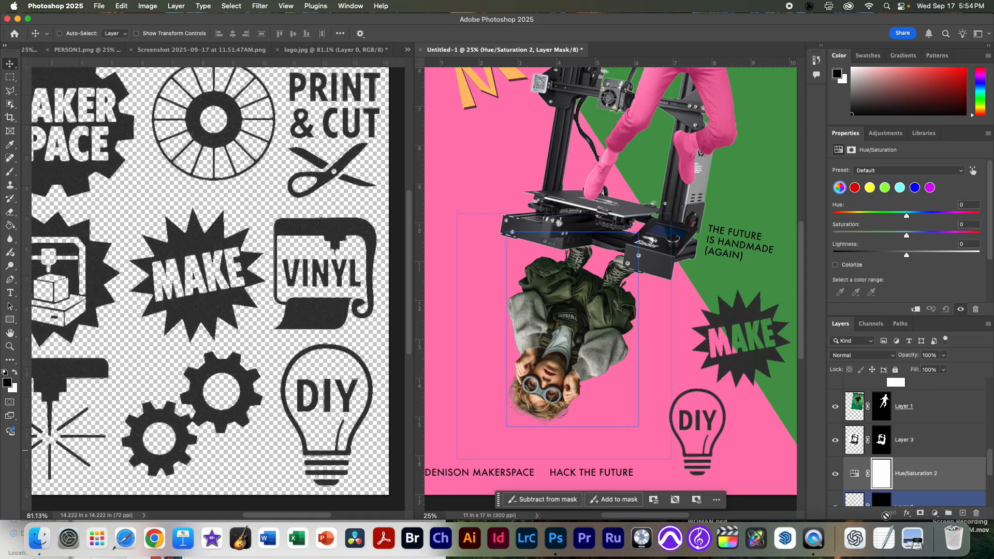
scroll(861, 486, "down", 1)
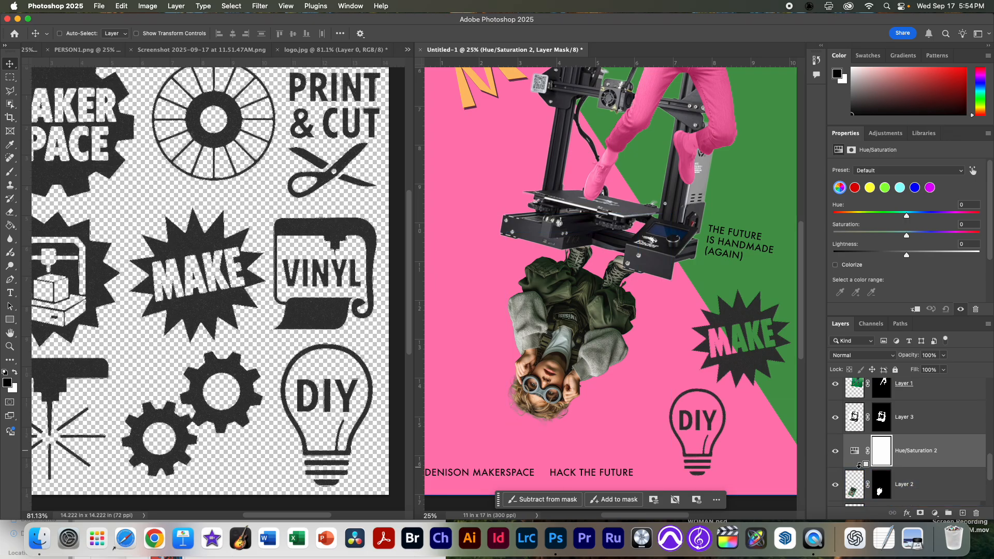
left_click(858, 466, "alt")
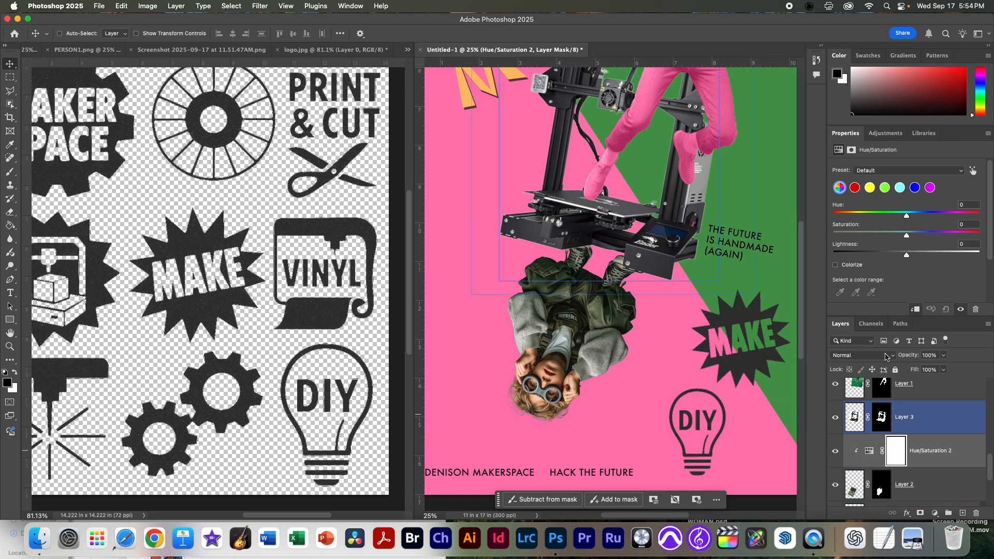
left_click_drag(905, 237, 828, 236)
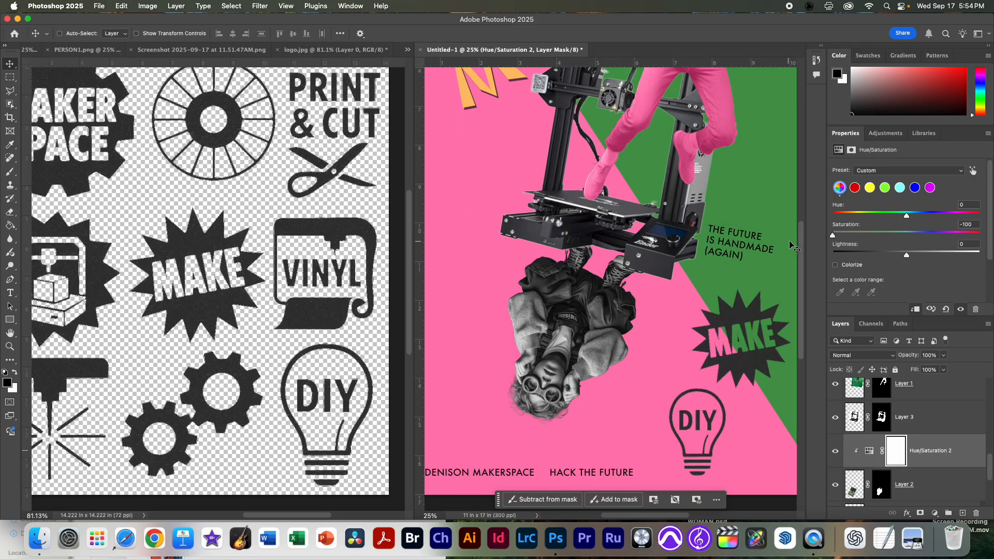
left_click_drag(910, 258, 919, 258)
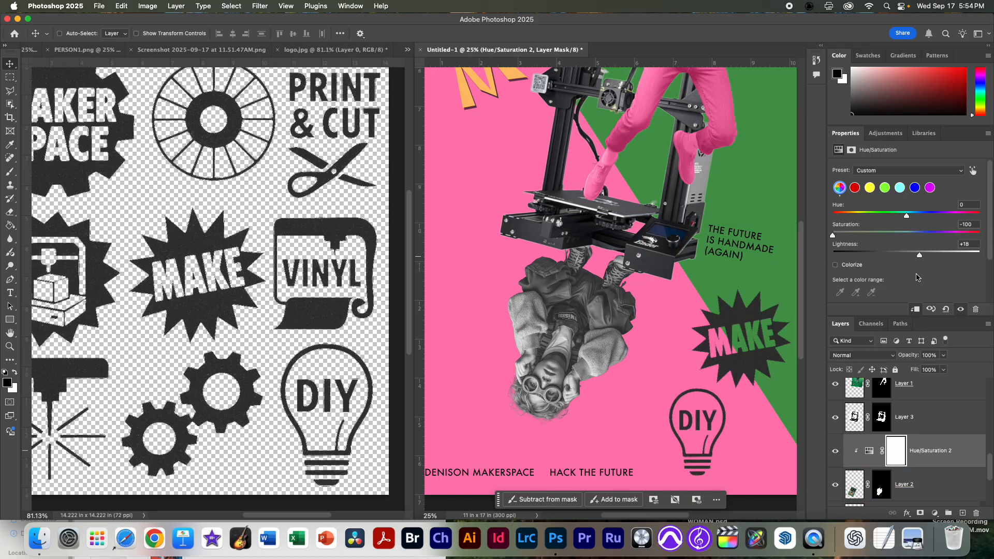
left_click(936, 518)
left_click(939, 464)
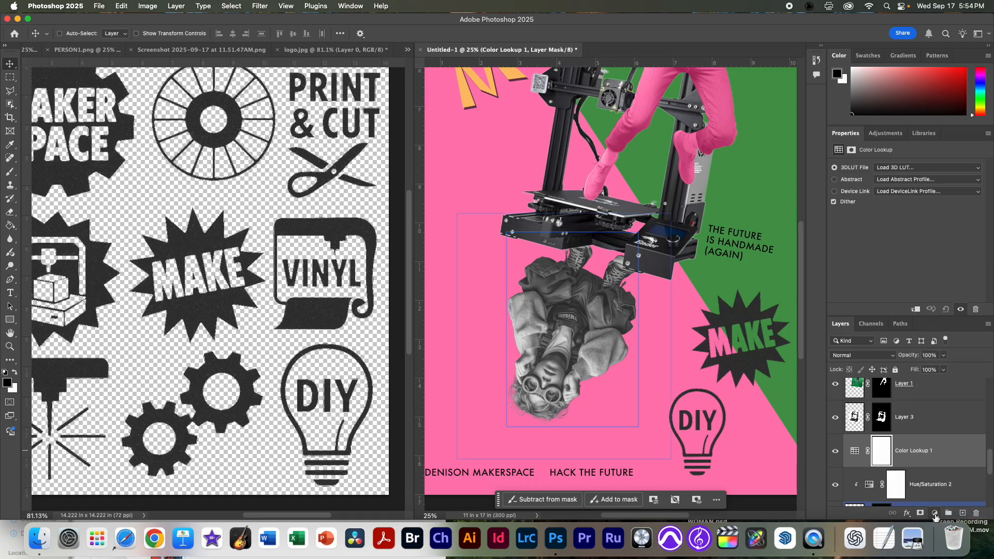
key("super+z")
Step: Add a green 4a994e Solid Color fill clipped to the upside-down person's layer and move it above the Hue/Saturation adjustment
left_click(860, 480)
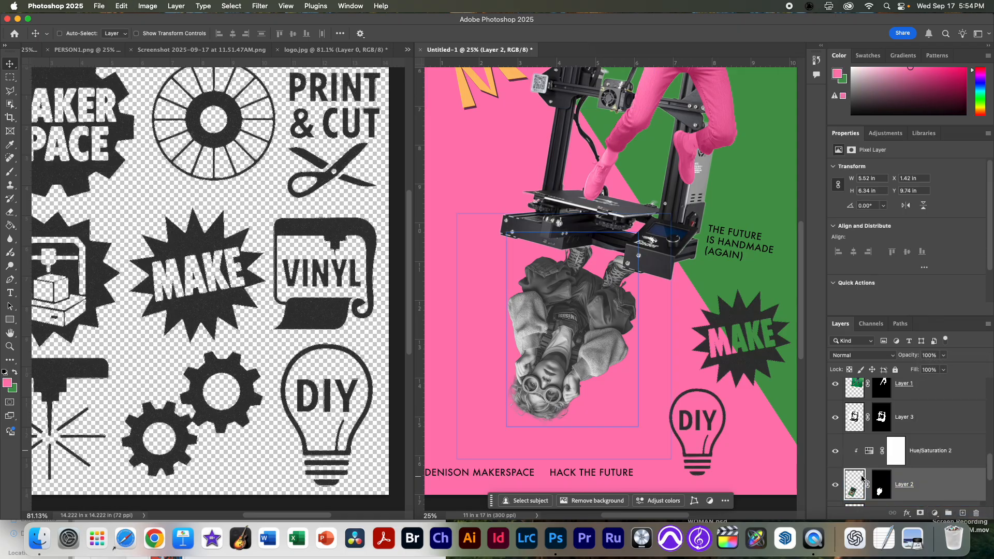
left_click(14, 372)
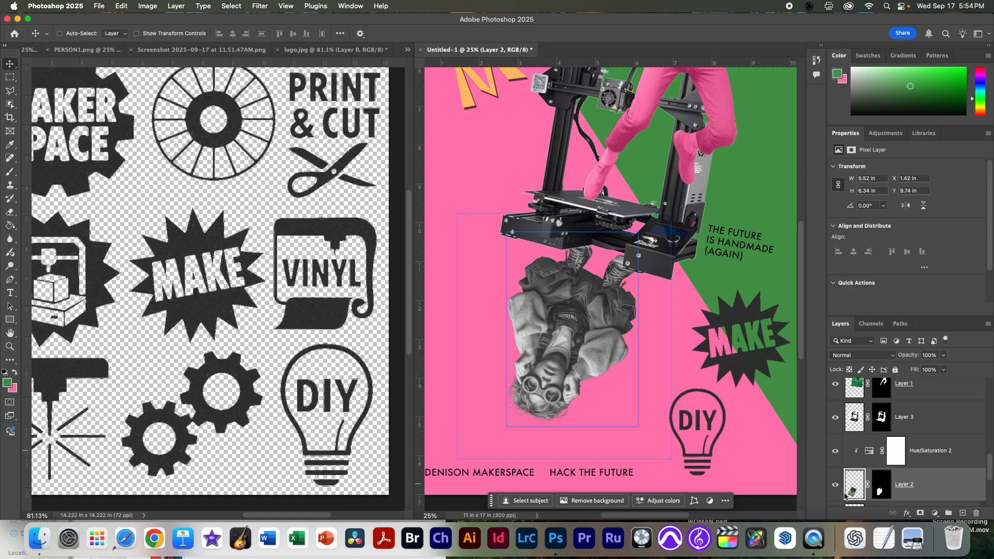
left_click(935, 513)
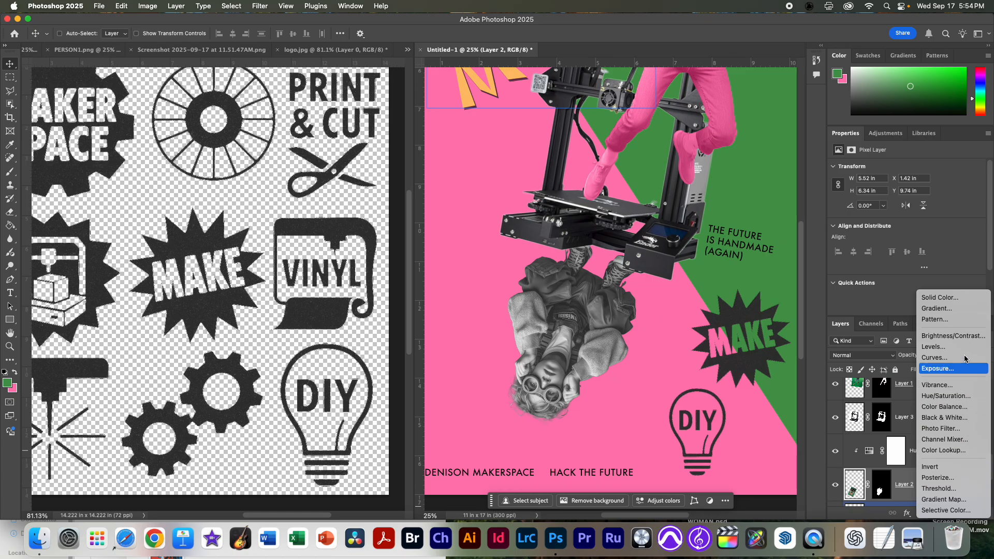
left_click(966, 302)
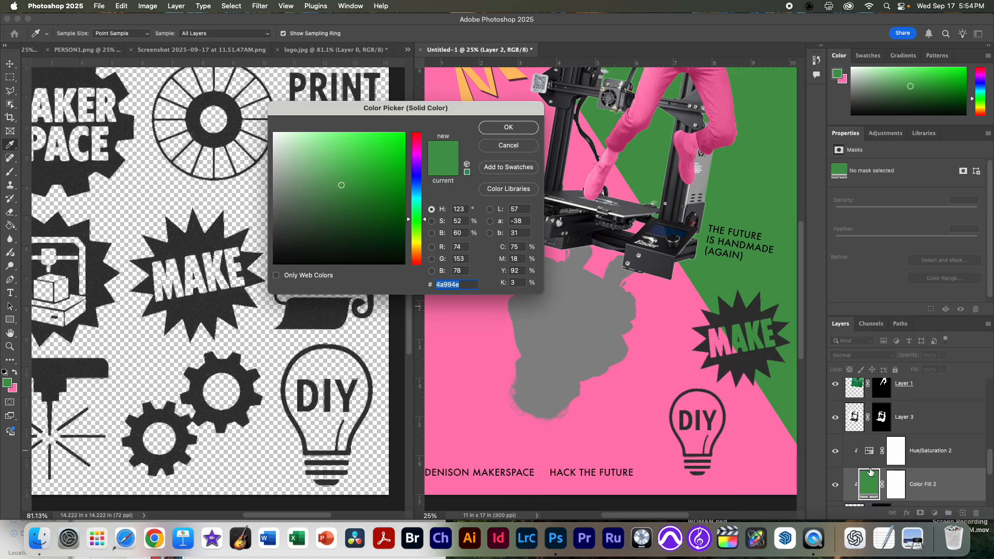
left_click(507, 128)
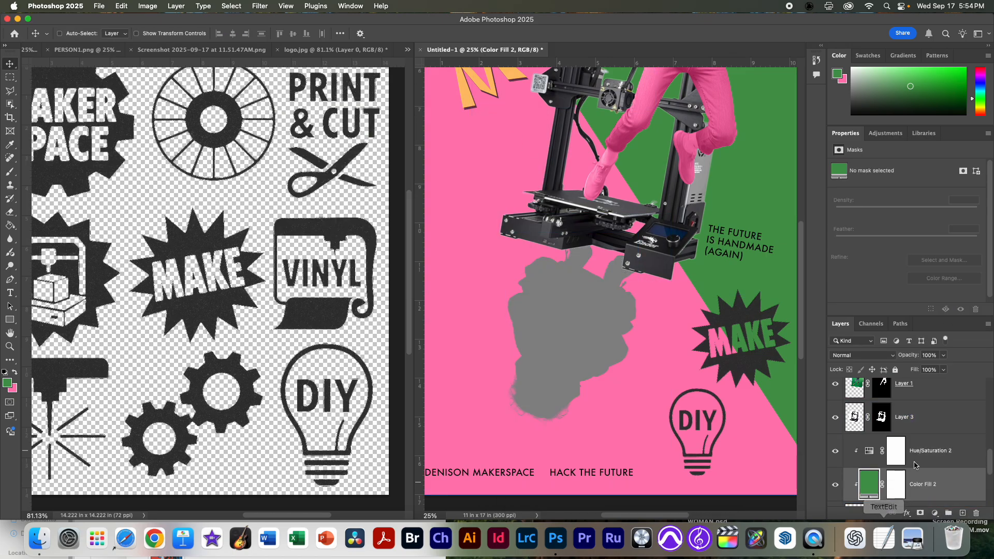
scroll(873, 478, "down", 1)
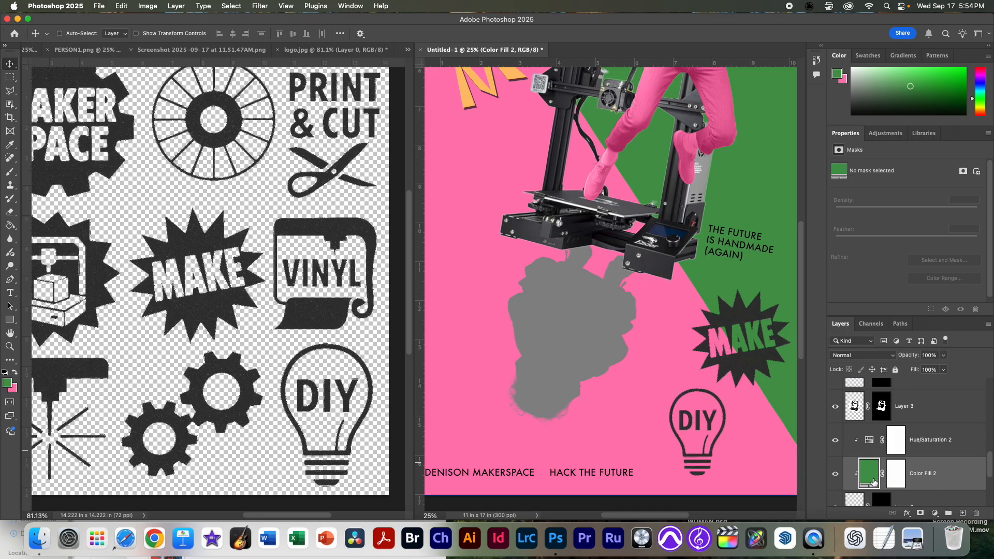
left_click_drag(870, 475, 870, 435)
left_click(868, 471)
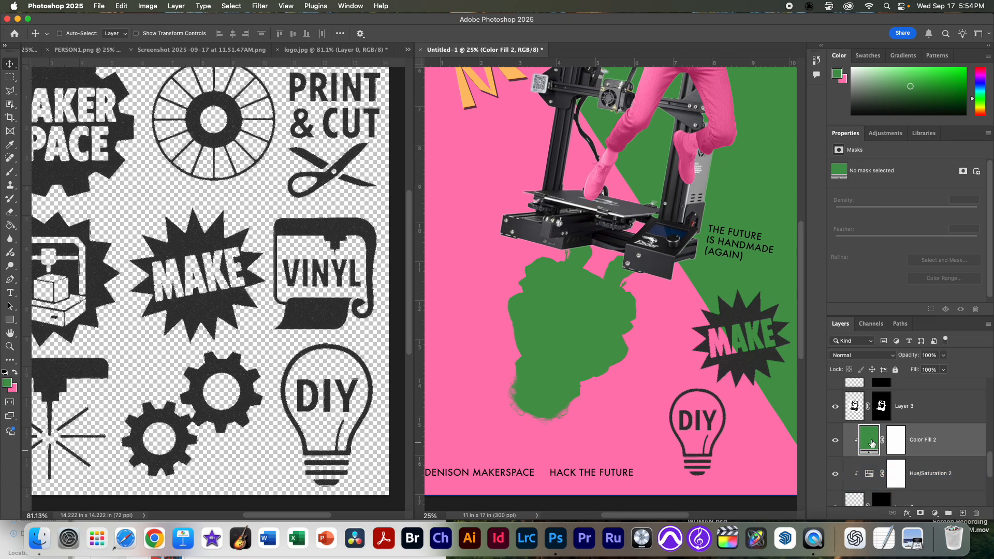
Step: Set the green fill over the upside-down person to the Color blend mode and the Hue/Saturation Lightness below it to +16
left_click(869, 356)
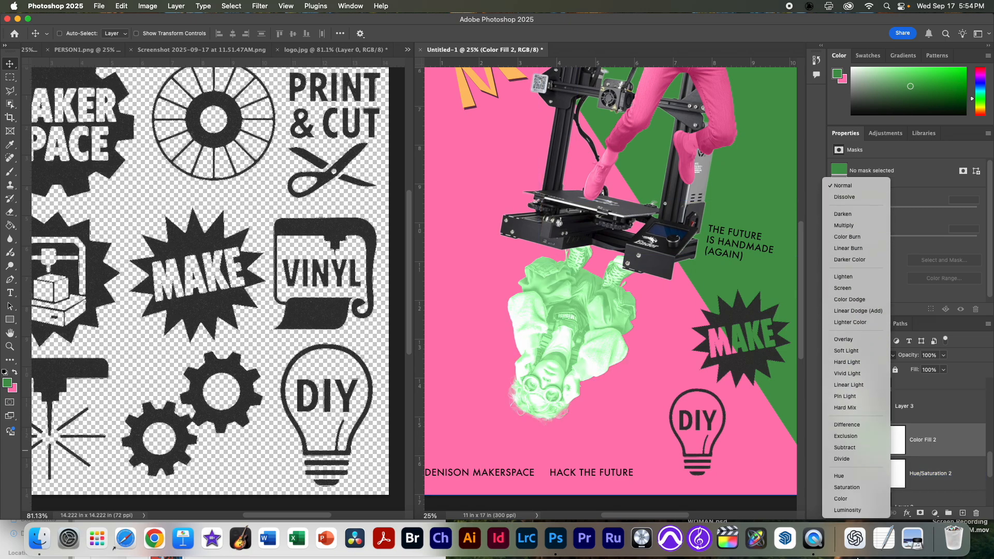
left_click(854, 498)
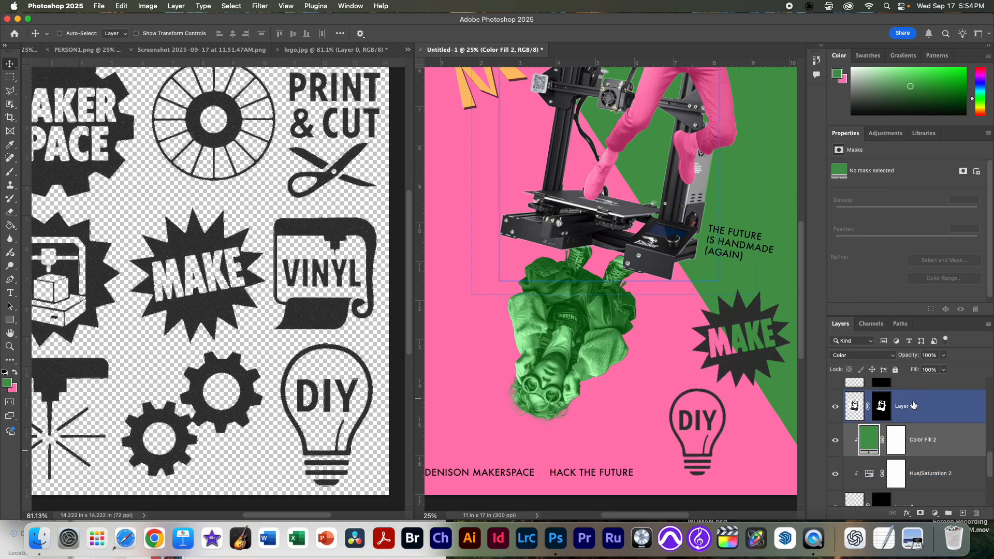
left_click(870, 475)
mouse_move(923, 253)
left_mouse_down()
mouse_move(913, 256)
mouse_move(926, 259)
left_mouse_up()
left_click_drag(922, 259, 920, 259)
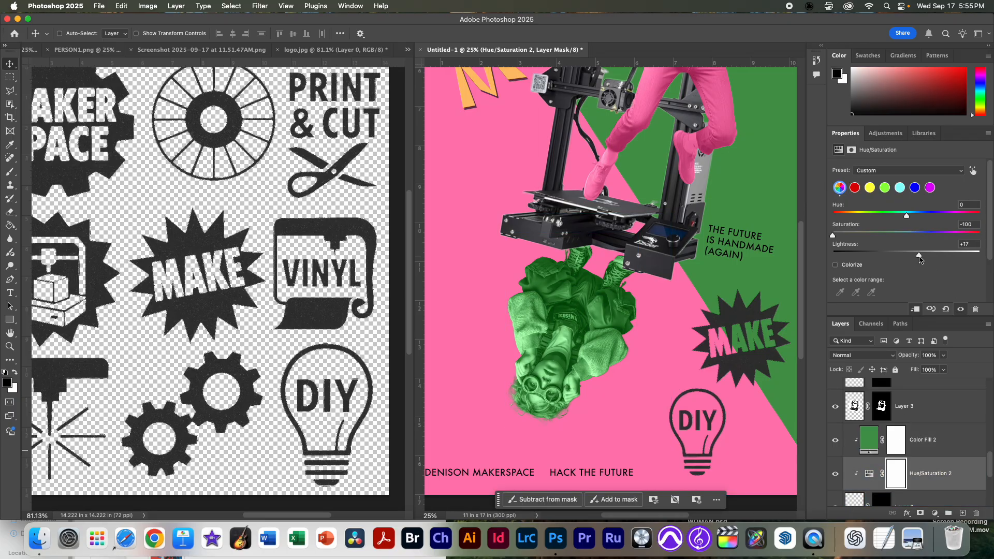
Step: Shift the MAKE MORE lettering slightly down and left and scale it down to about 4.72 by 5.12 in
key("super+0")
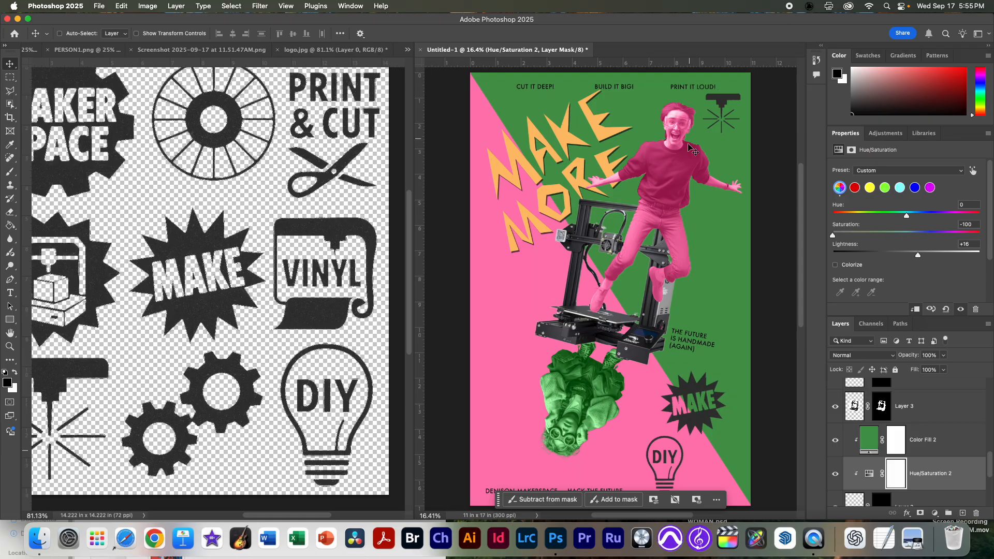
left_click(571, 140, "super")
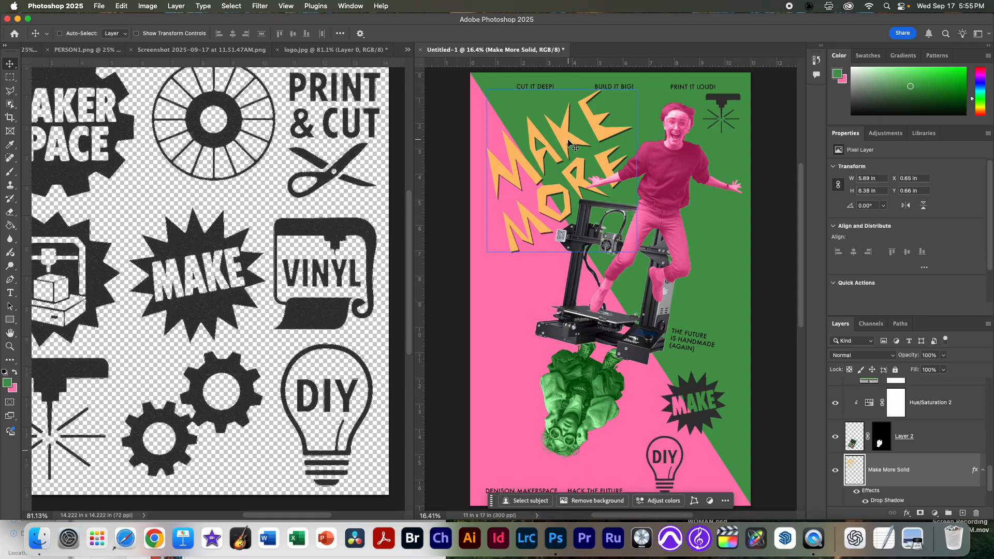
left_click_drag(571, 145, 561, 150)
key("super+t")
left_click_drag(630, 96, 611, 112)
left_click_drag(479, 257, 491, 244)
key("Return")
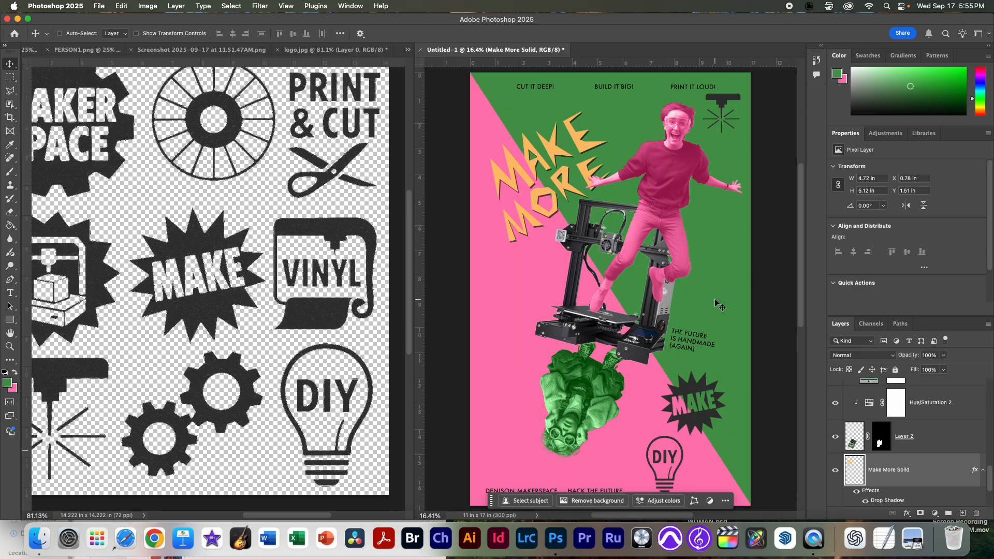
Step: Open noisy-background.jpg alongside the poster, in the same window group as the logo document
key("super+Tab")
left_click(210, 203)
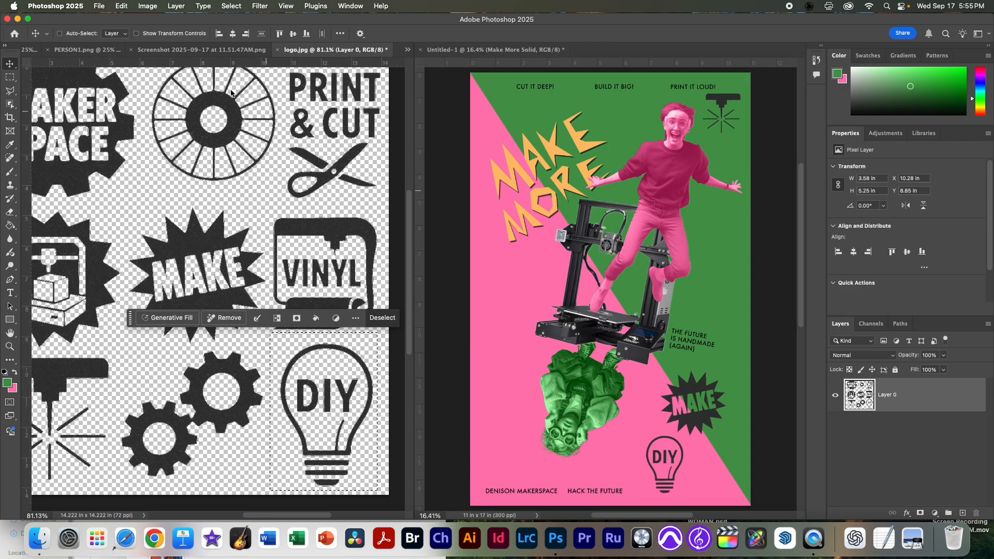
left_click(99, 6)
left_click(128, 29)
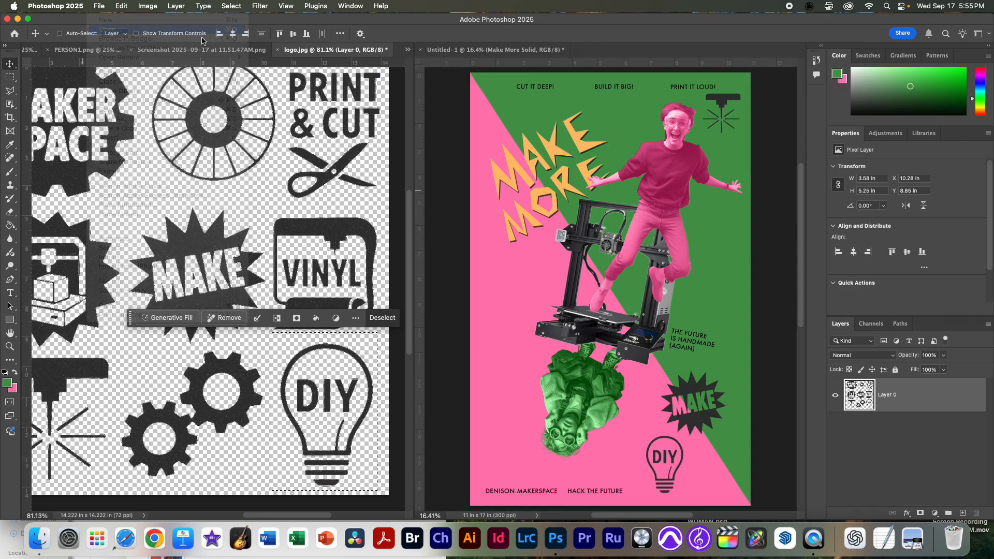
double_click(335, 124)
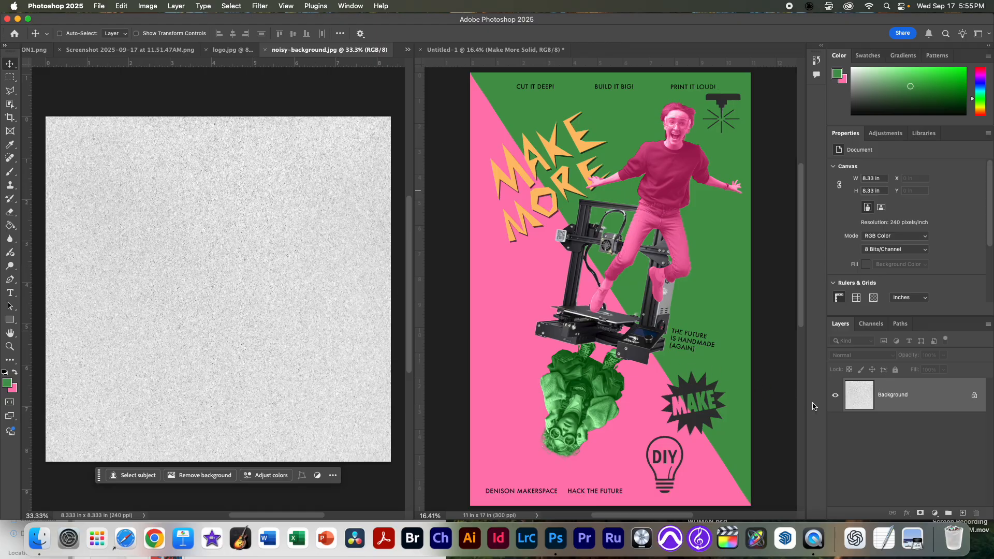
Step: Copy the noise texture into the poster, move its layer above all others and place it near the middle of the page
left_click_drag(864, 398, 673, 290)
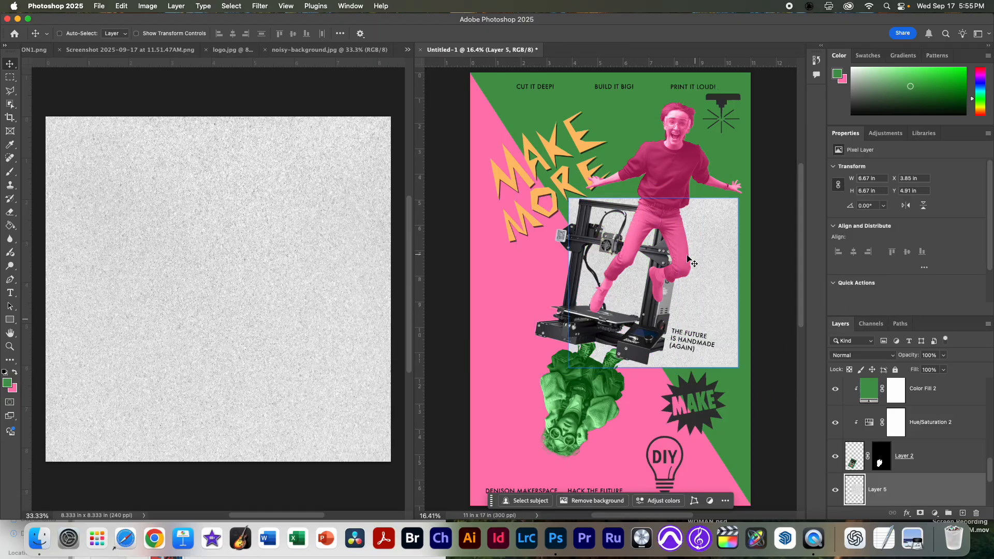
left_click_drag(857, 492, 837, 382)
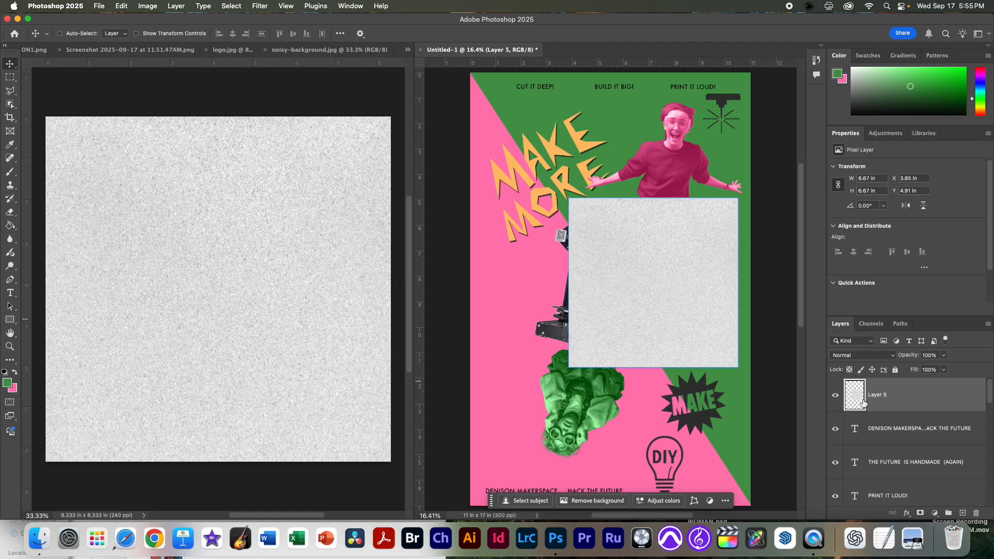
left_click_drag(670, 261, 631, 243)
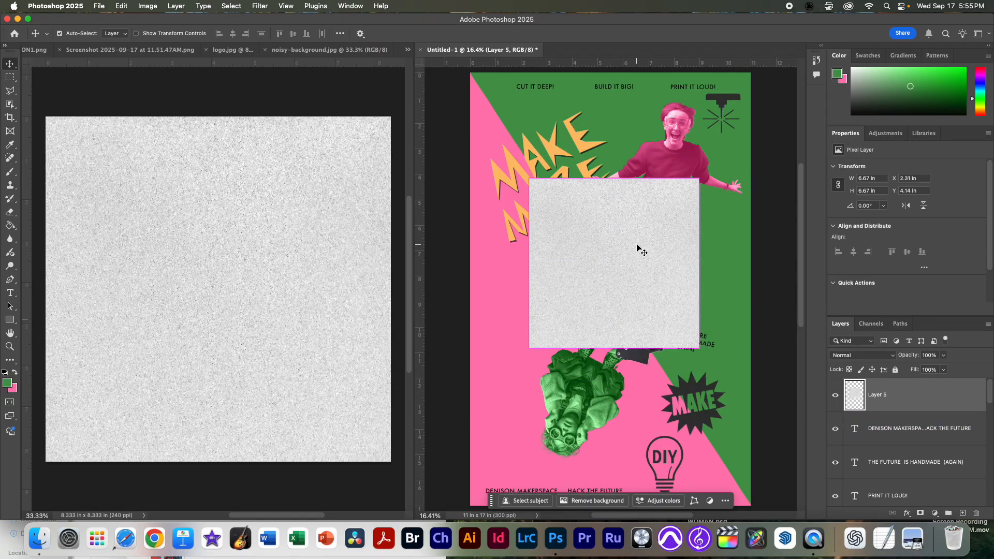
Step: Stretch the noise texture to about 12.86 by 17 in so that it covers the entire poster
key("super+minus")
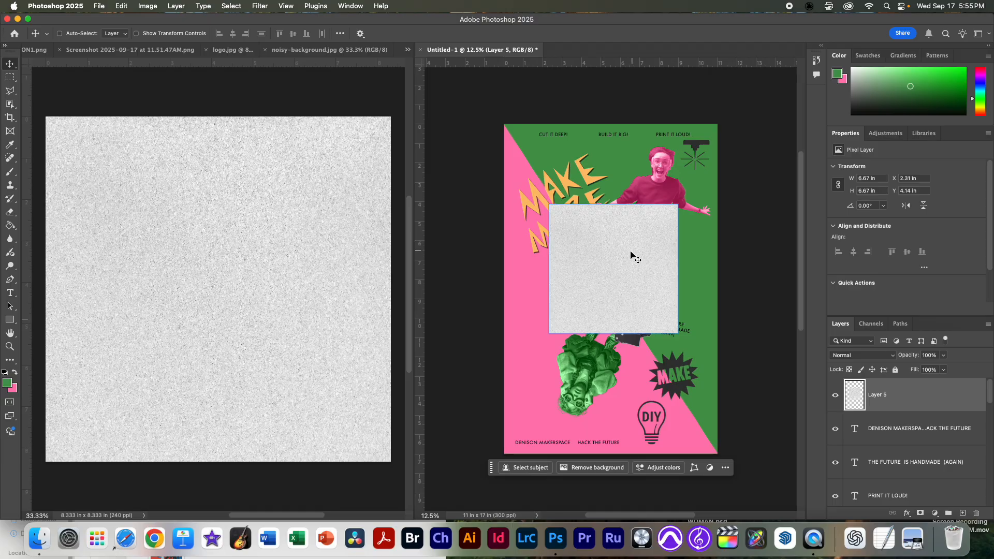
key("super+t")
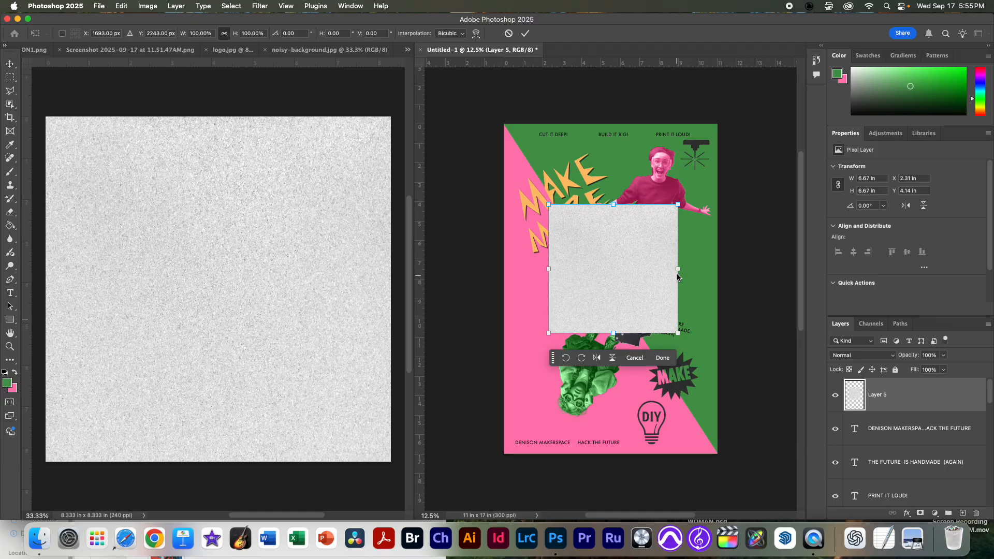
left_click_drag(615, 338, 613, 453)
left_click_drag(615, 206, 615, 124)
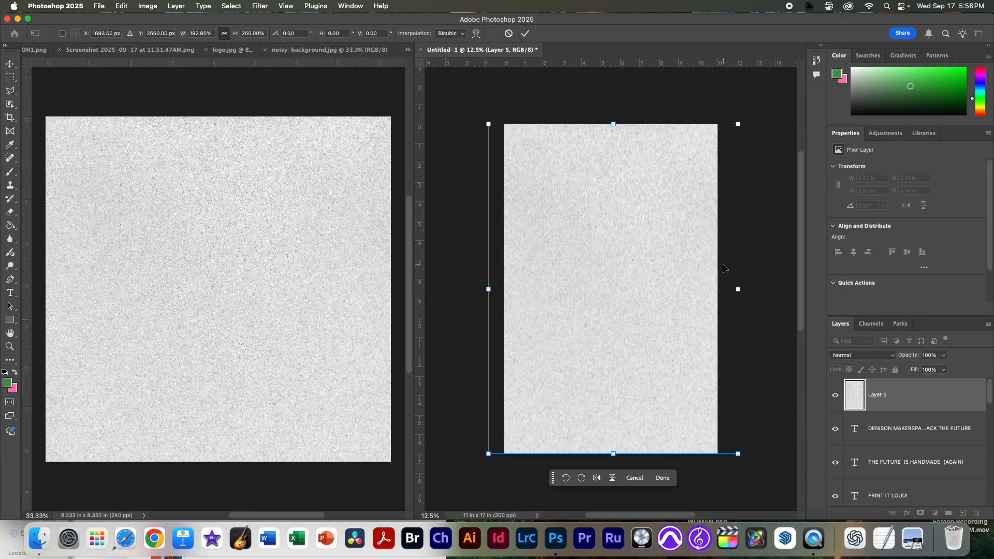
key("Return")
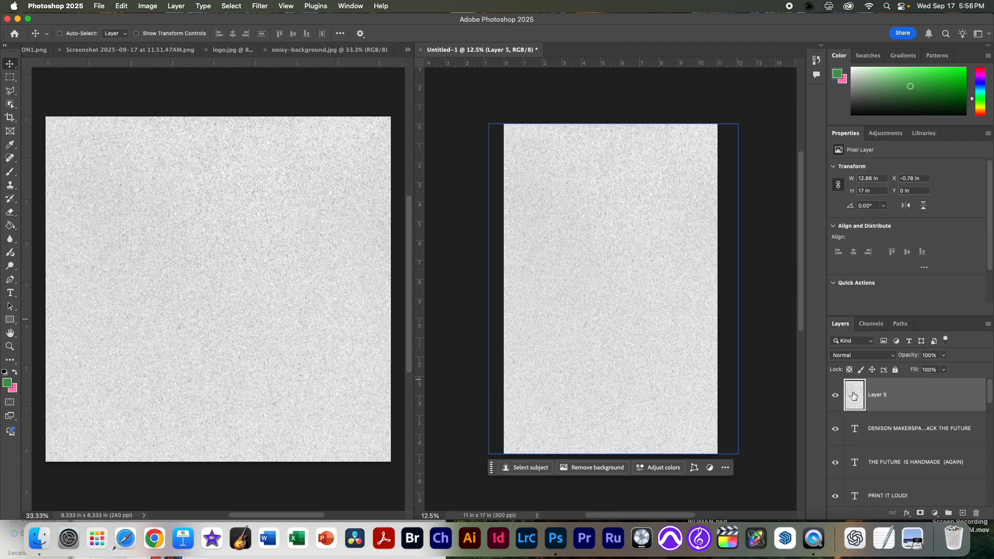
Step: Set the noise texture layer's blend mode to Multiply
left_click(862, 356)
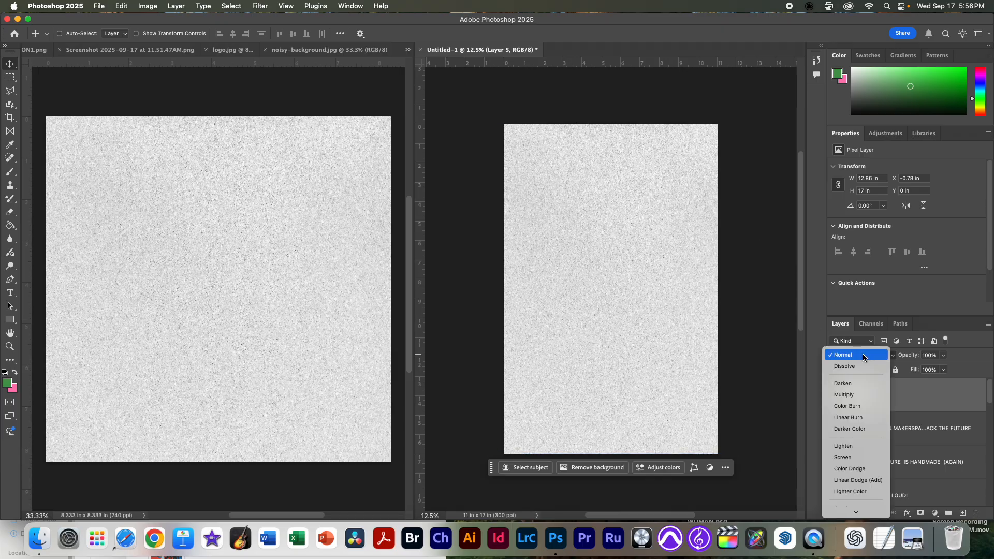
left_click(858, 395)
scroll(645, 263, "up", 5)
scroll(645, 263, "down", 4)
Step: Switch to Finder and preview the YOU DESERVE MUCH MORE reference poster in the POSTER_POPART folder, then return to Photoshop
key("super+Tab")
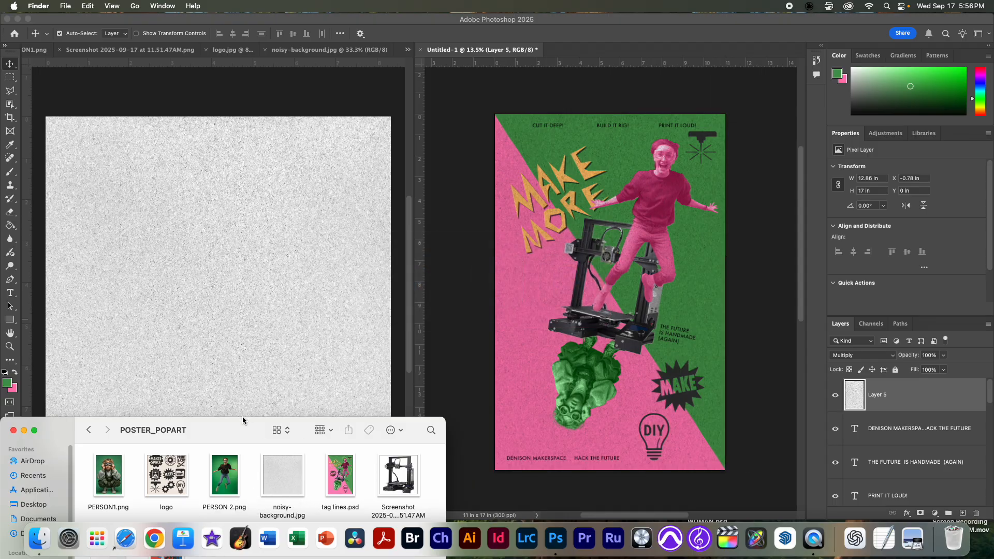
left_click_drag(243, 420, 254, 304)
left_click(182, 427)
key("space")
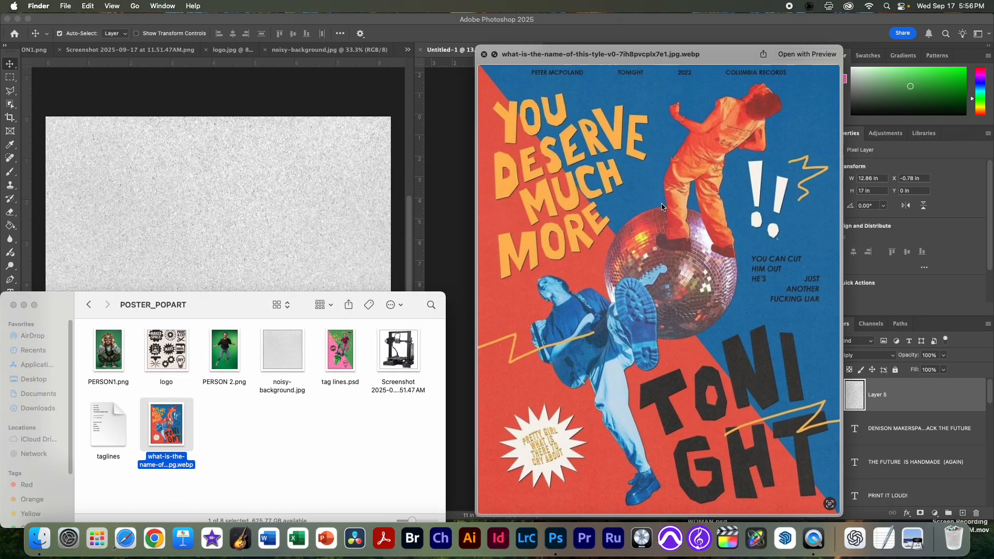
key("space")
key("space")
key("space")
key("super+Tab")
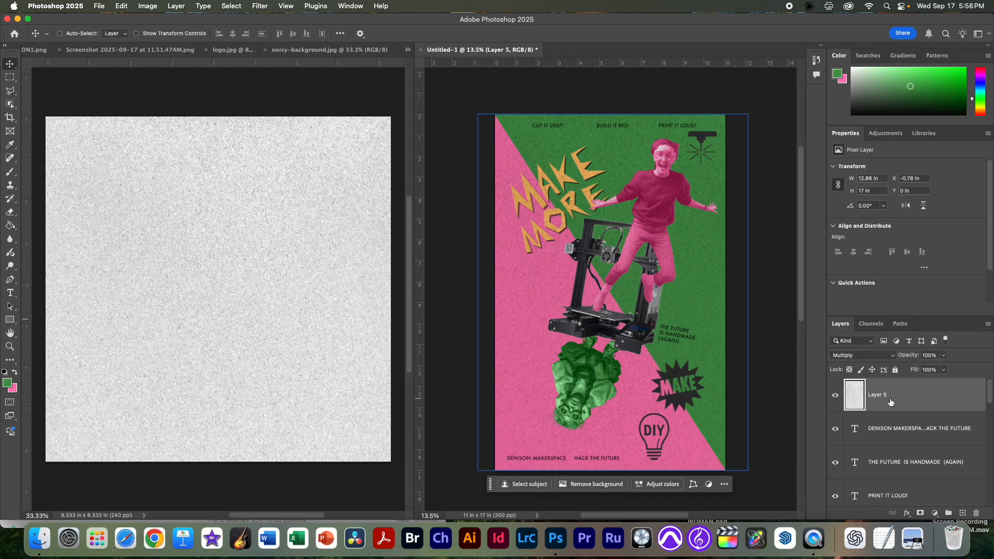
Step: Return the noise texture layer to Normal blending and invert its colours
left_click(862, 355)
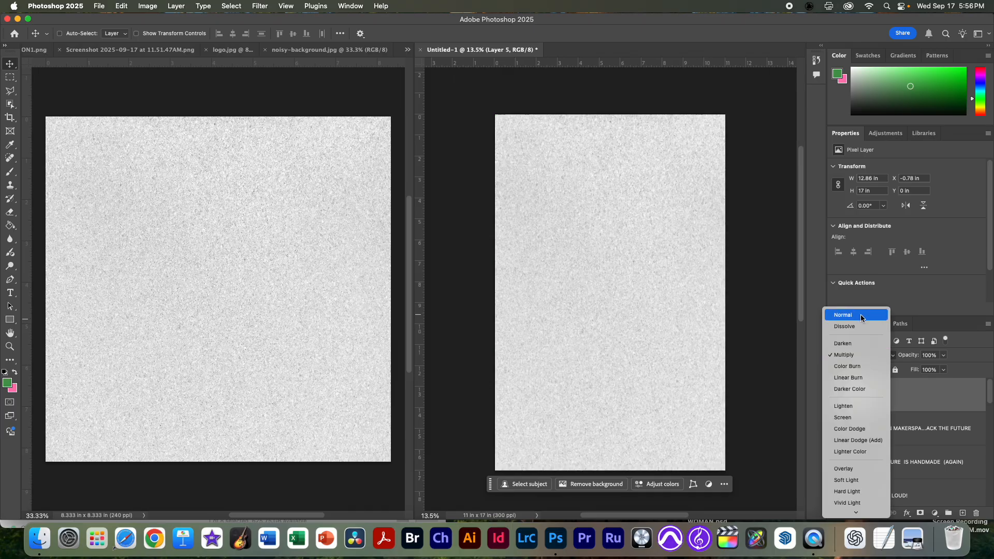
left_click(861, 316)
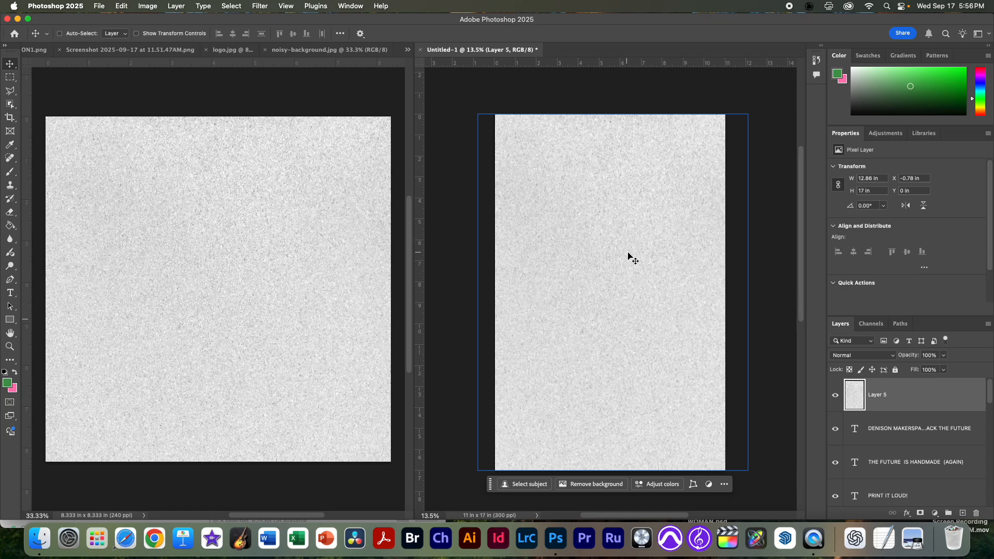
key("super")
key("super+i")
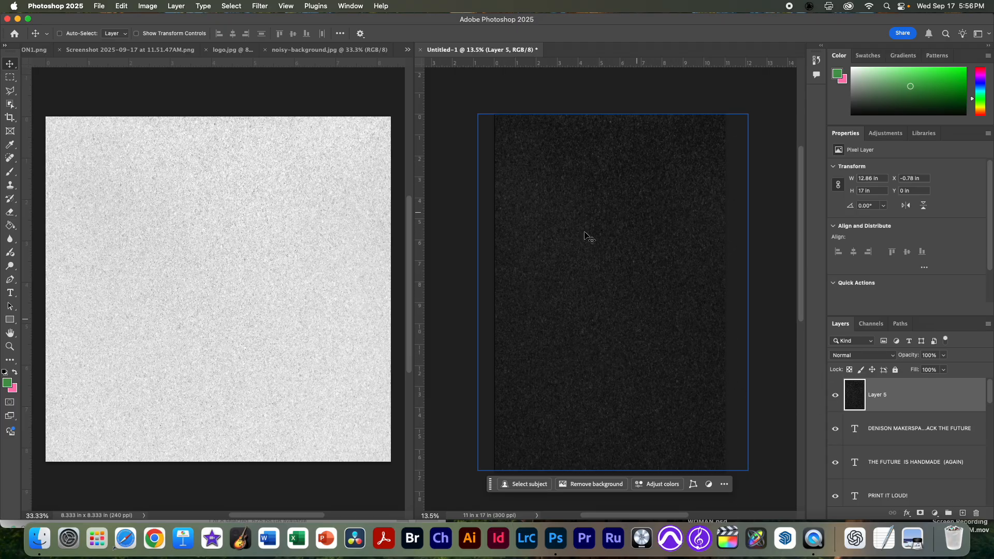
Step: Set the inverted noise layer's blend mode to Screen and its opacity to 77%
left_click(869, 356)
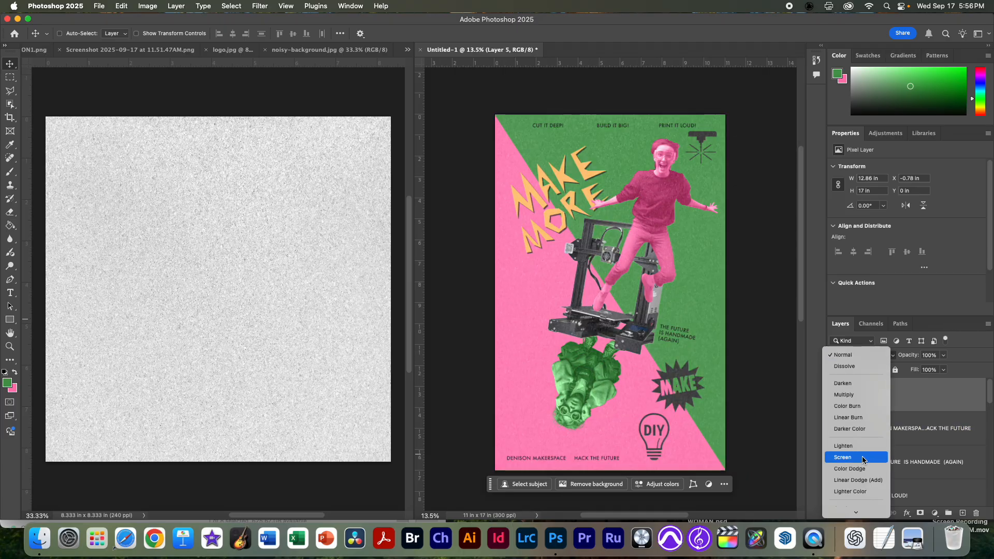
left_click(863, 460)
mouse_move(656, 274)
left_mouse_down()
mouse_move(722, 277)
mouse_move(671, 277)
left_mouse_up()
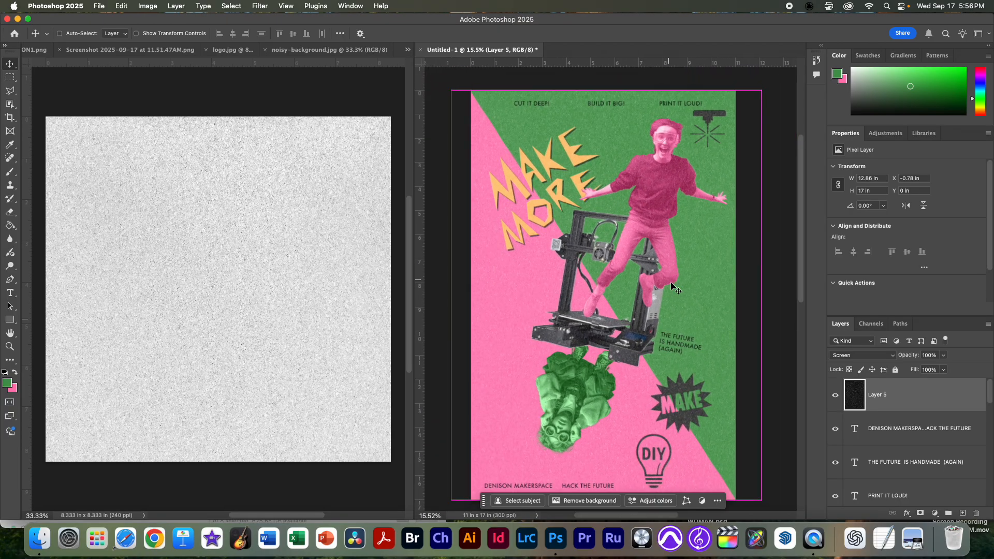
mouse_move(634, 376)
left_mouse_down()
mouse_move(631, 336)
mouse_move(633, 367)
left_mouse_up()
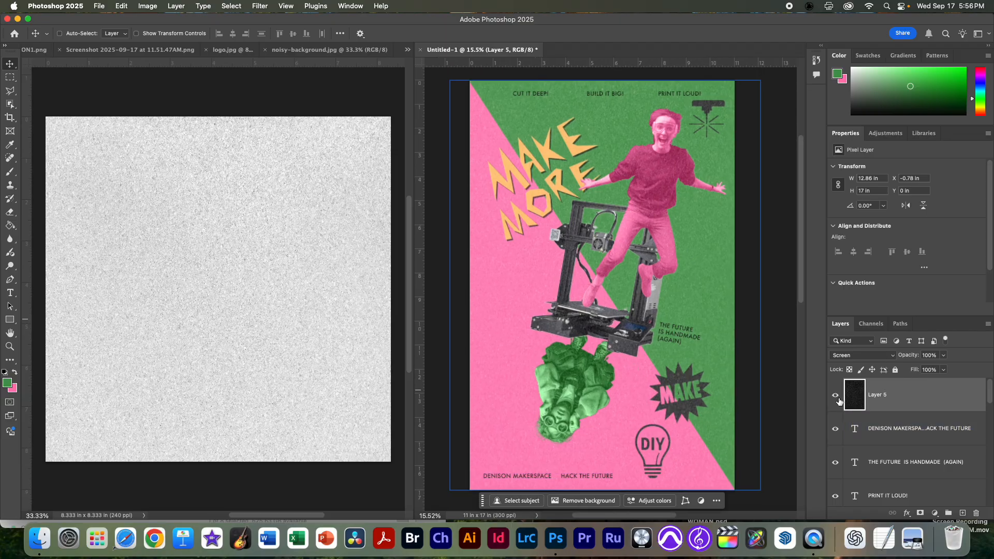
left_click_drag(909, 356, 898, 360)
Step: Set the Lightness of the Hue/Saturation adjustment on the pink jumping person to +21
scroll(867, 485, "down", 1)
scroll(868, 485, "down", 5)
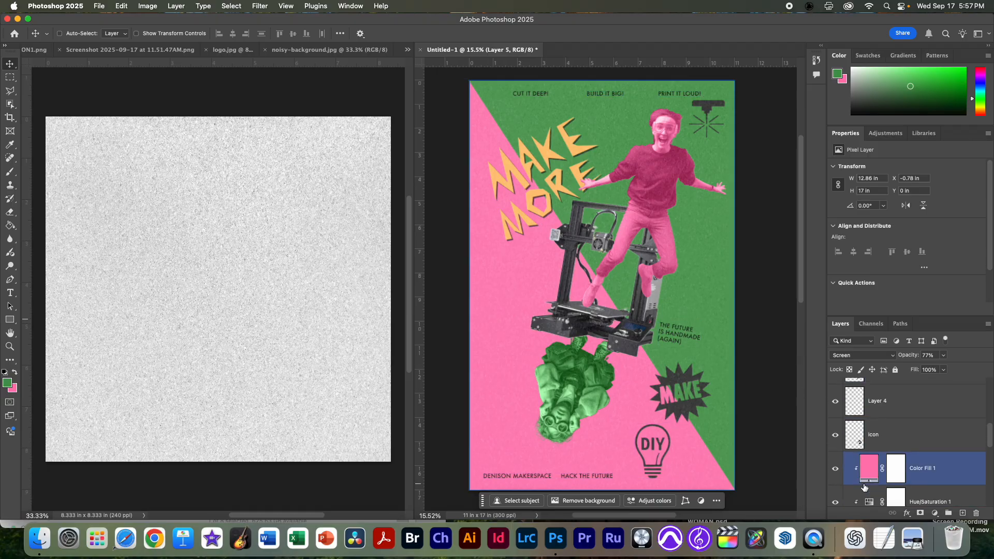
left_click(869, 461)
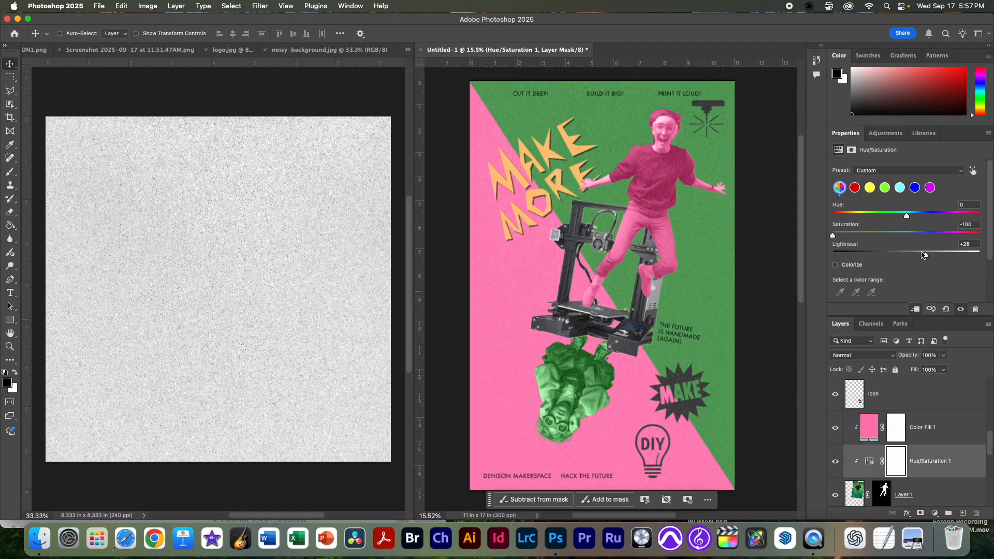
mouse_move(926, 257)
left_mouse_down()
mouse_move(908, 257)
mouse_move(923, 255)
left_mouse_up()
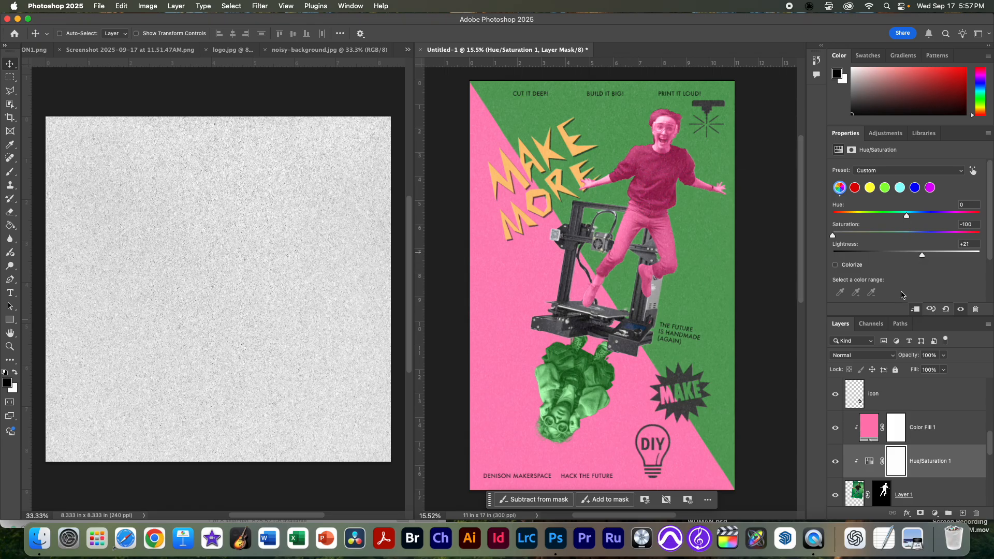
Step: Set the Lightness of the Hue/Saturation adjustment on the green upside-down person to +11
scroll(839, 483, "down", 3)
left_click(882, 491)
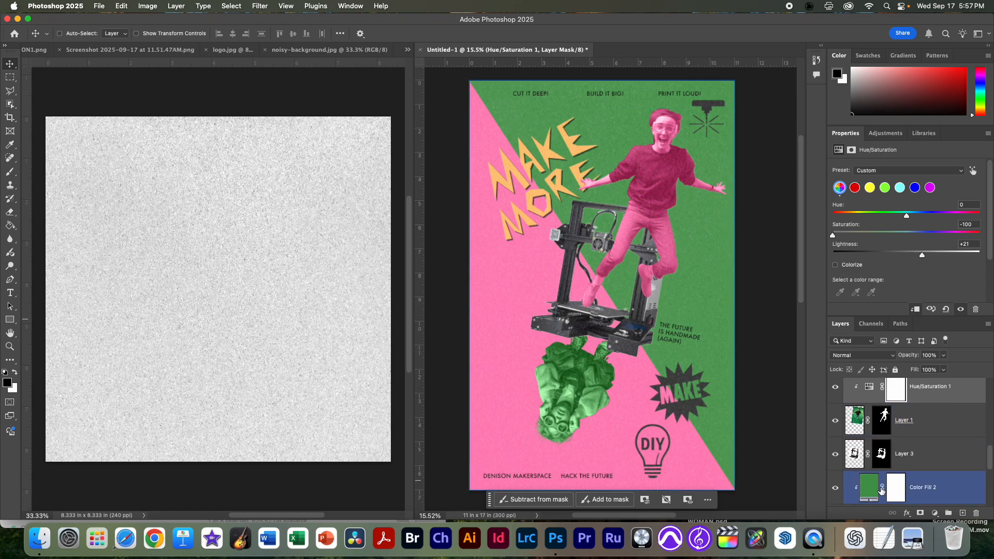
scroll(882, 491, "down", 3)
left_click(870, 448)
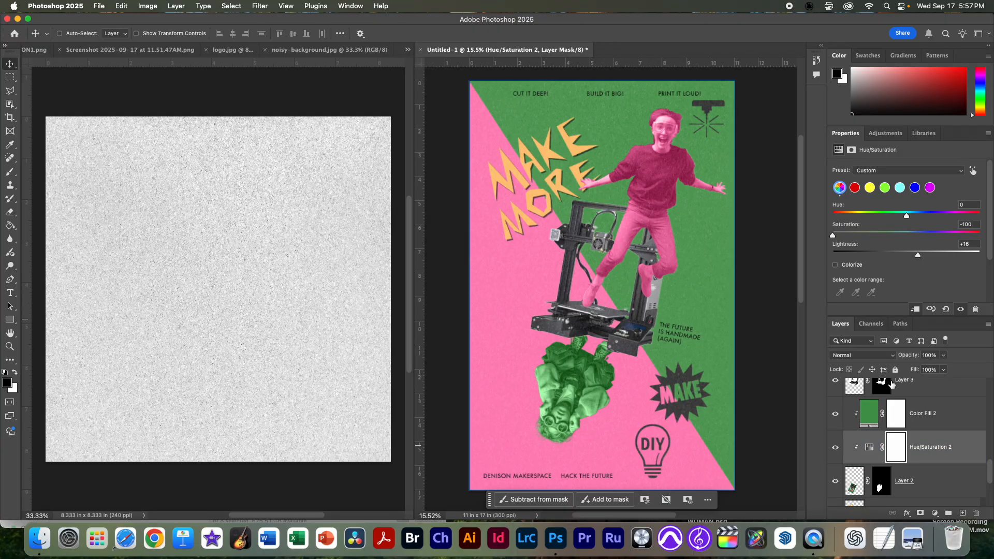
left_click_drag(918, 255, 915, 257)
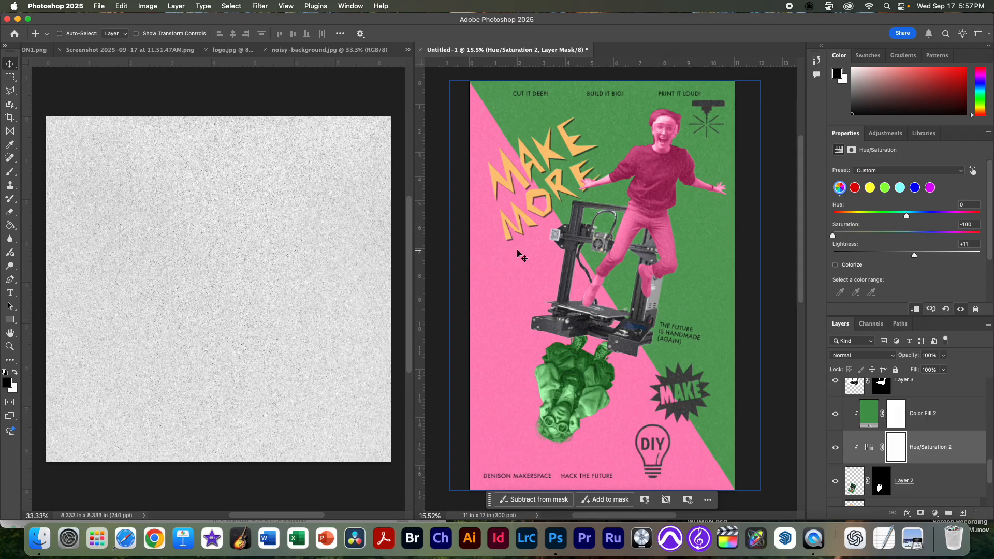
Step: Preview the reference poster again in Finder to compare its hand-drawn accents and texture with the Photoshop poster
scroll(865, 434, "up", 8)
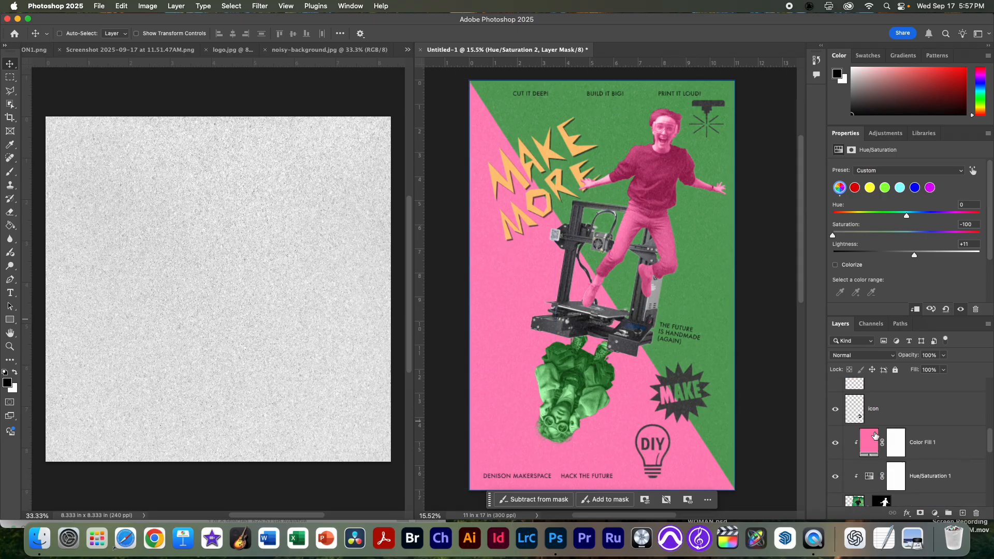
scroll(579, 394, "up", 10)
scroll(579, 393, "down", 10)
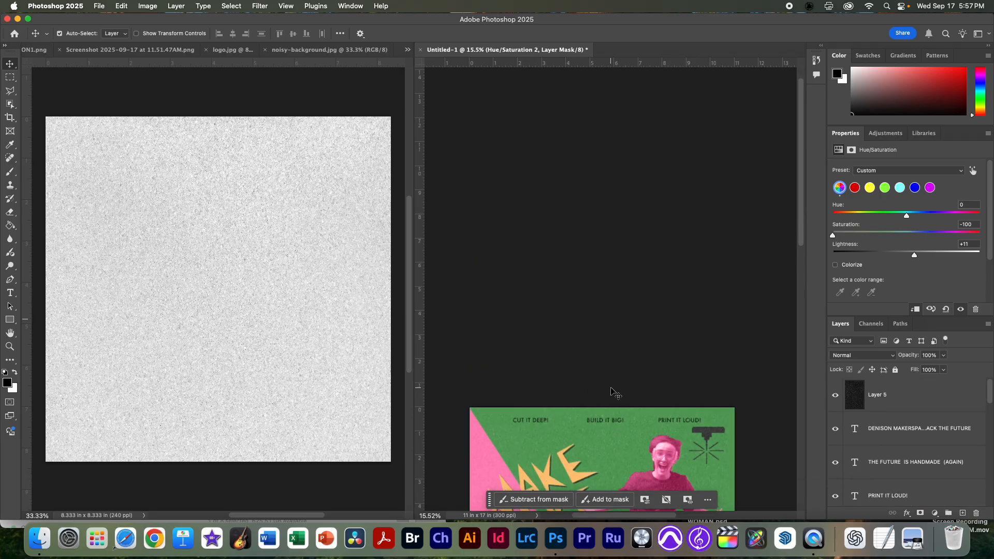
key("super+Tab")
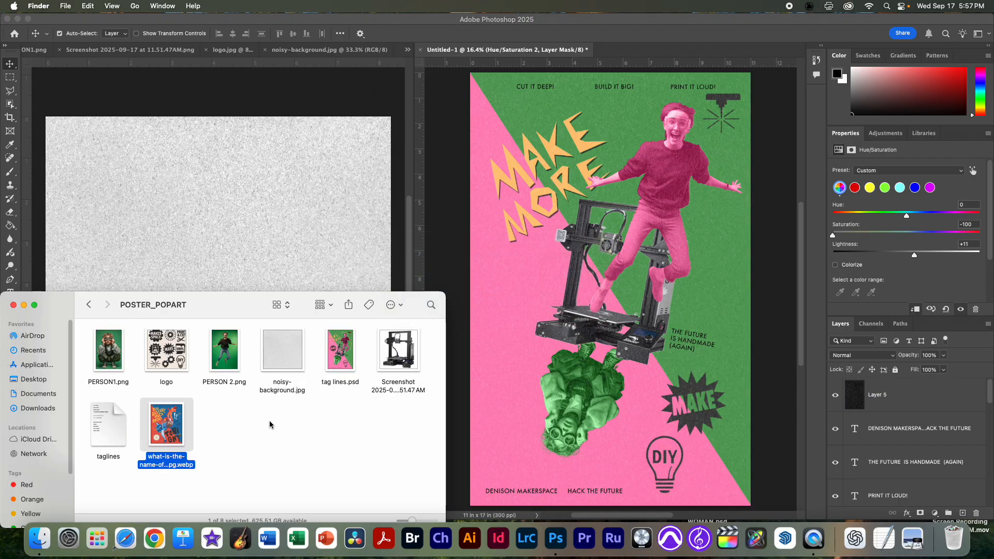
key("space")
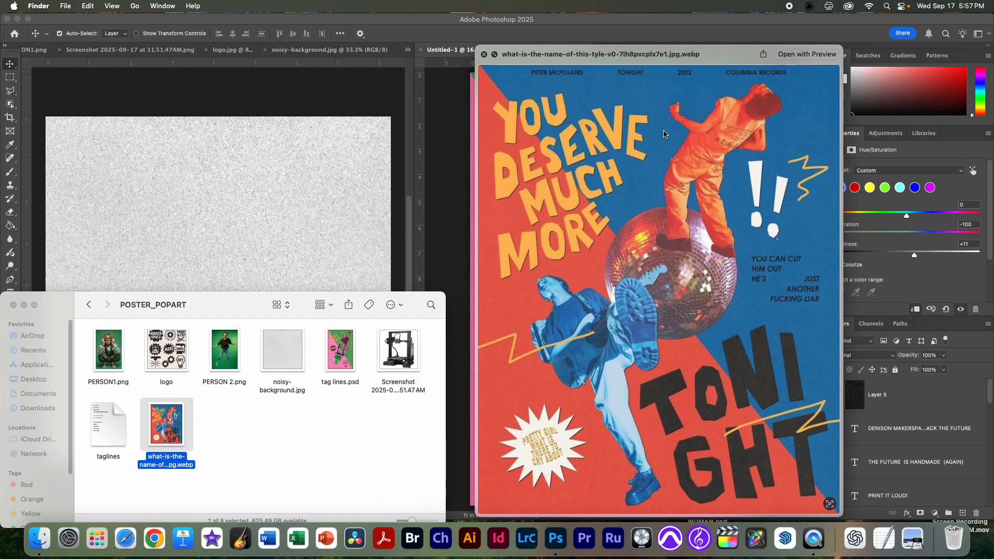
key("space")
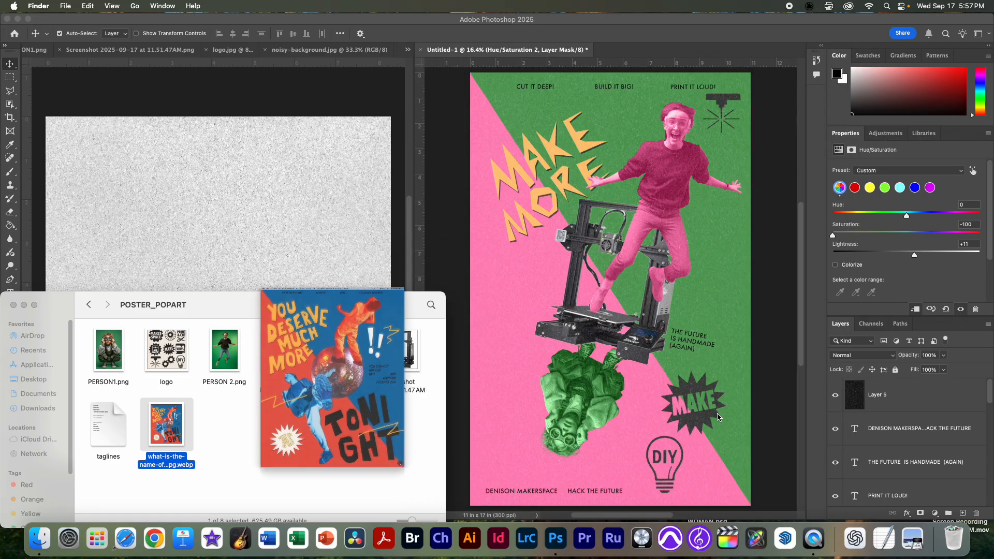
left_click(522, 325)
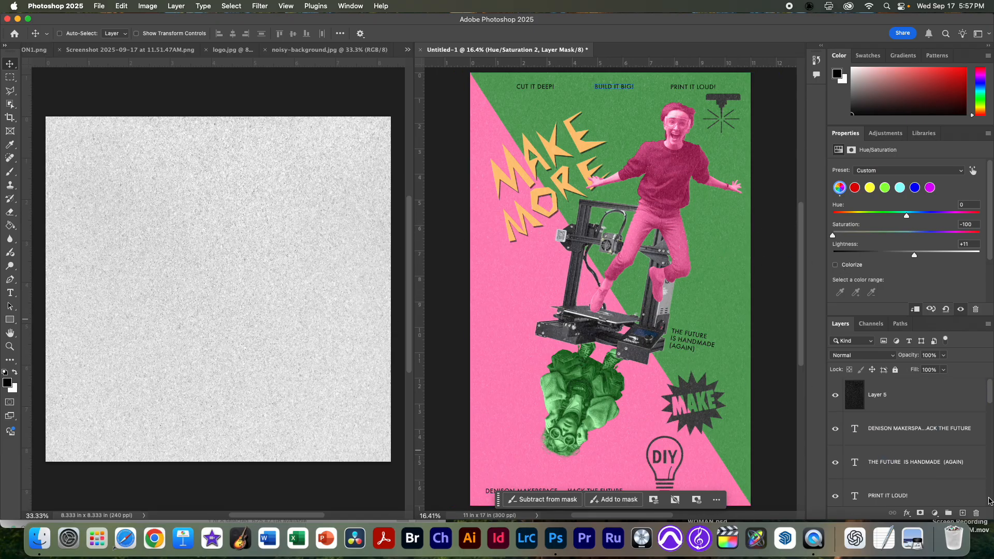
Step: Add an empty layer directly below the noise texture layer and name it "yellow brush"
scroll(911, 455, "down", 5)
left_click(871, 479)
left_click_drag(871, 489, 855, 383)
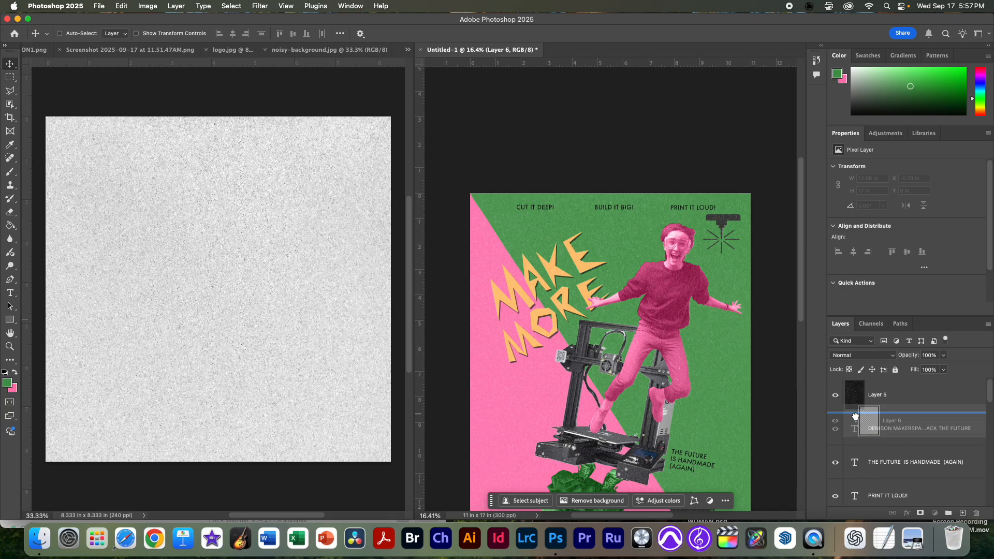
double_click(879, 429)
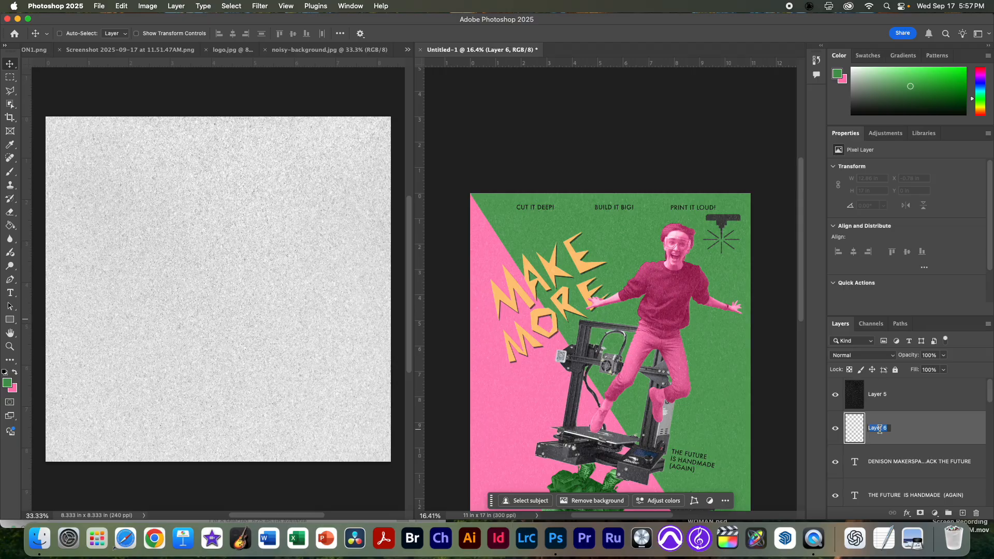
type("yellow brush")
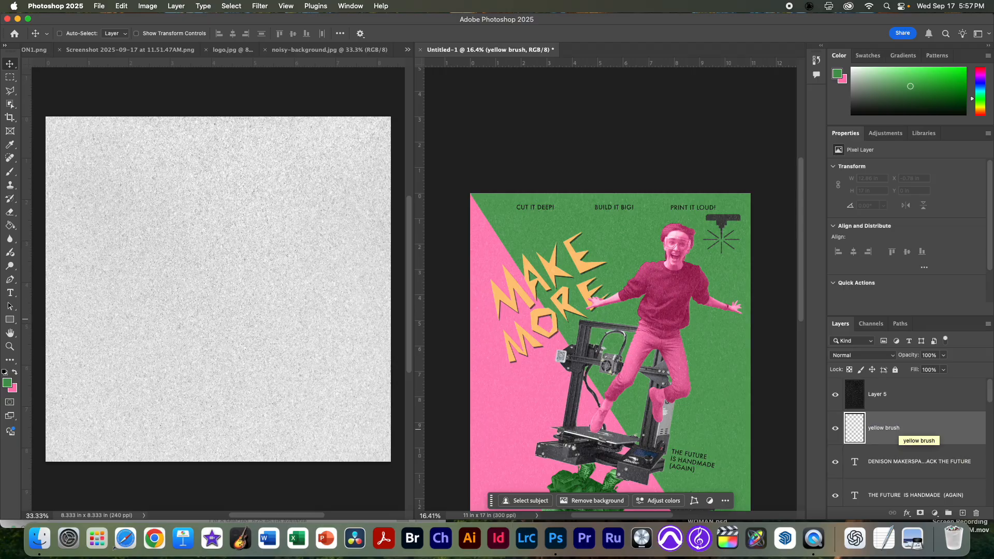
key("Return")
Step: Choose the Brush tool and set the foreground colour to yellow fec16c, copied from the taglines document in TextEdit
key("b")
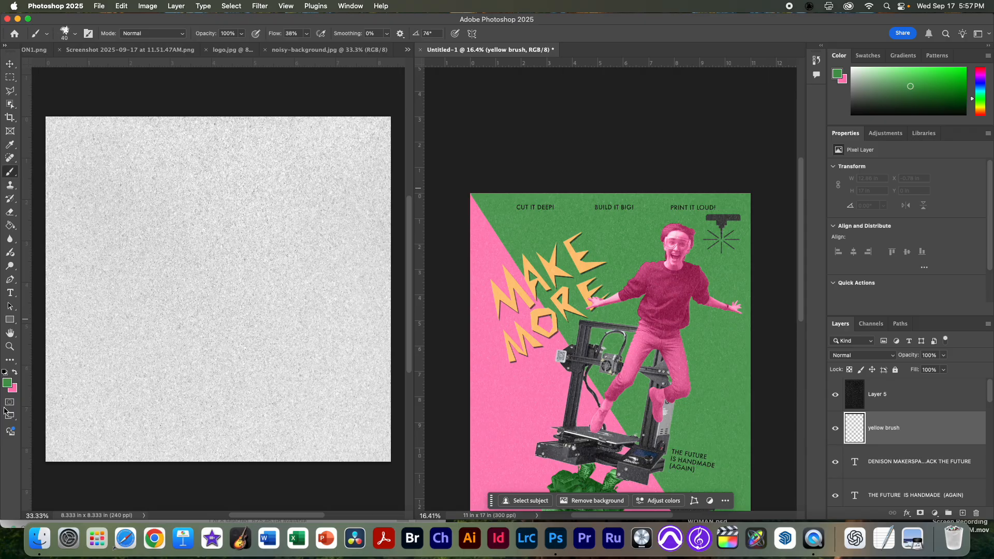
left_click(7, 382)
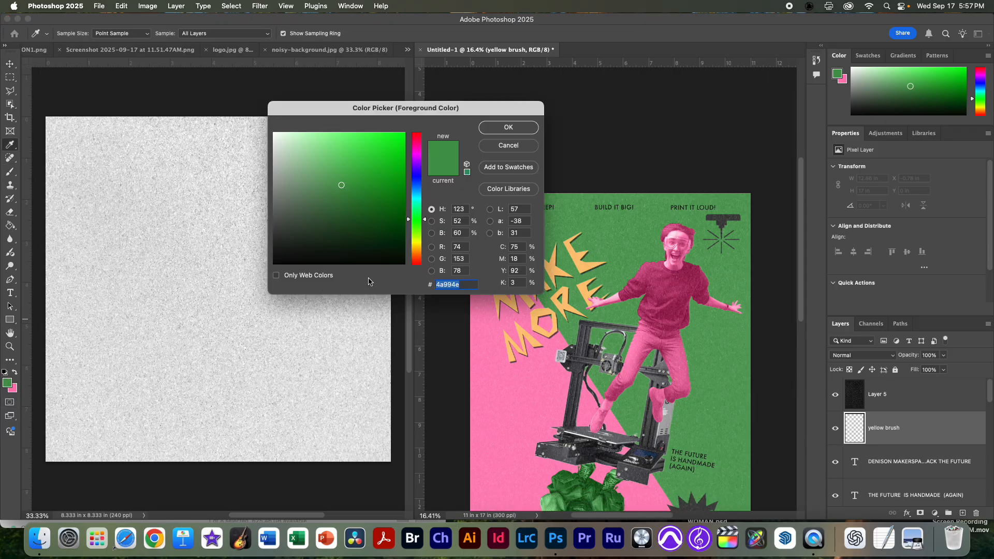
key("super+Tab")
double_click(111, 428)
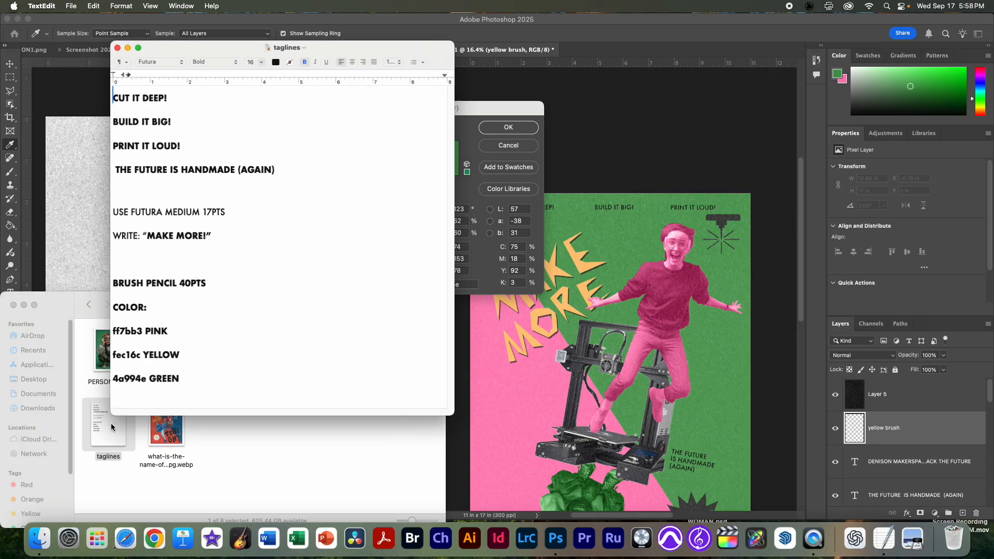
double_click(137, 380)
left_click(138, 356)
double_click(137, 356)
key("super+c")
left_click(464, 282)
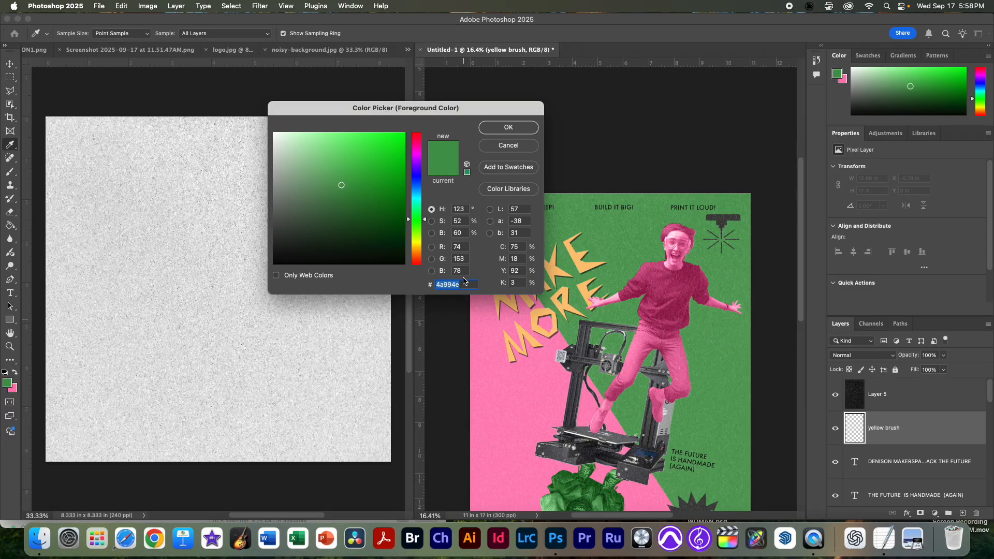
key("super+v")
left_click(508, 127)
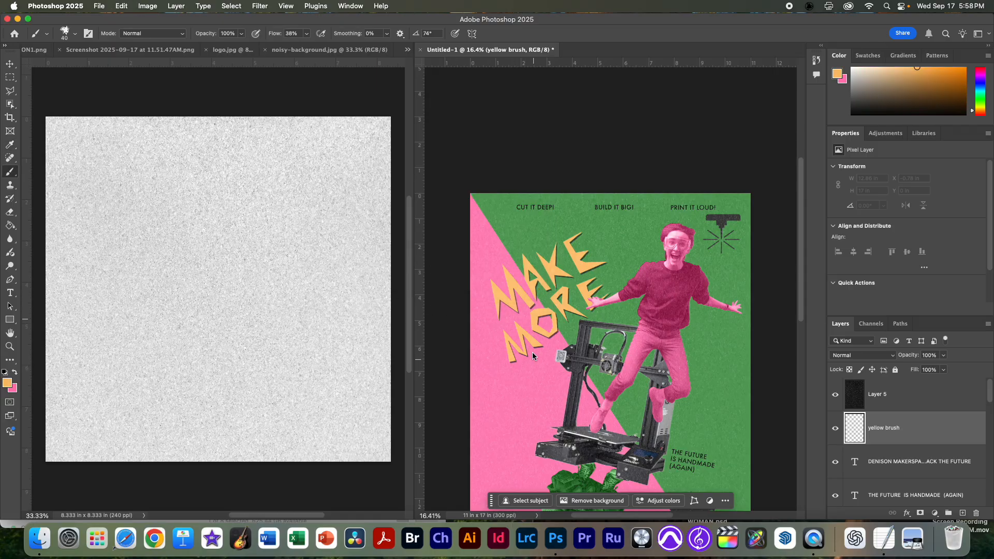
Step: Paint yellow accents: a zigzag at the pink side's outer edge, rays around the DIY bulb, a crown over the jumping person and jagged lines beside their legs
left_click(538, 347)
scroll(525, 370, "down", 5)
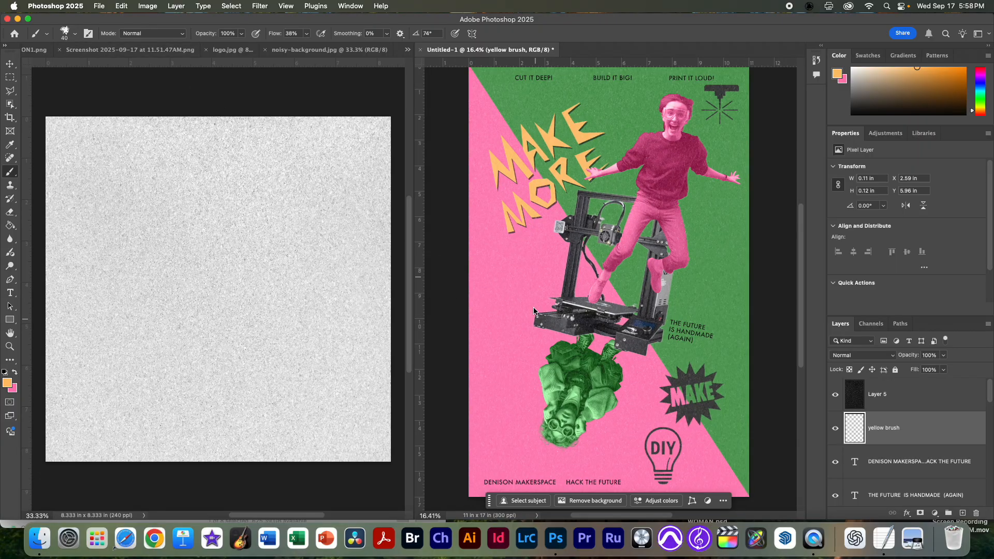
mouse_move(481, 287)
left_mouse_down()
mouse_move(497, 317)
mouse_move(500, 375)
mouse_move(528, 376)
left_mouse_up()
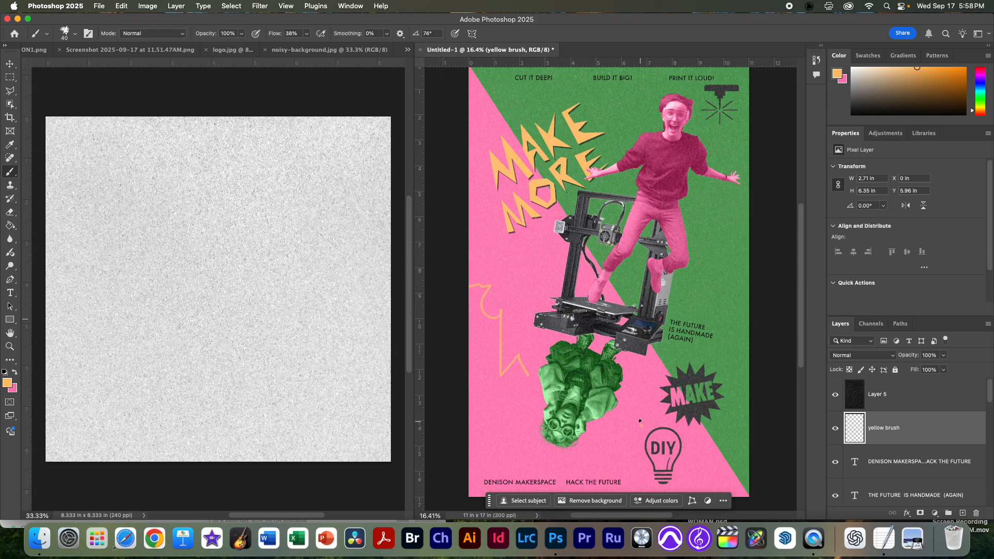
left_click_drag(685, 421, 677, 427)
left_click_drag(695, 434, 690, 432)
left_click_drag(657, 90, 668, 90)
mouse_move(732, 234)
left_mouse_down()
mouse_move(711, 240)
mouse_move(733, 280)
mouse_move(706, 278)
mouse_move(706, 305)
left_mouse_up()
mouse_move(513, 117)
left_mouse_down()
mouse_move(476, 113)
mouse_move(533, 104)
mouse_move(595, 116)
left_mouse_up()
key("super+z")
key("super+z")
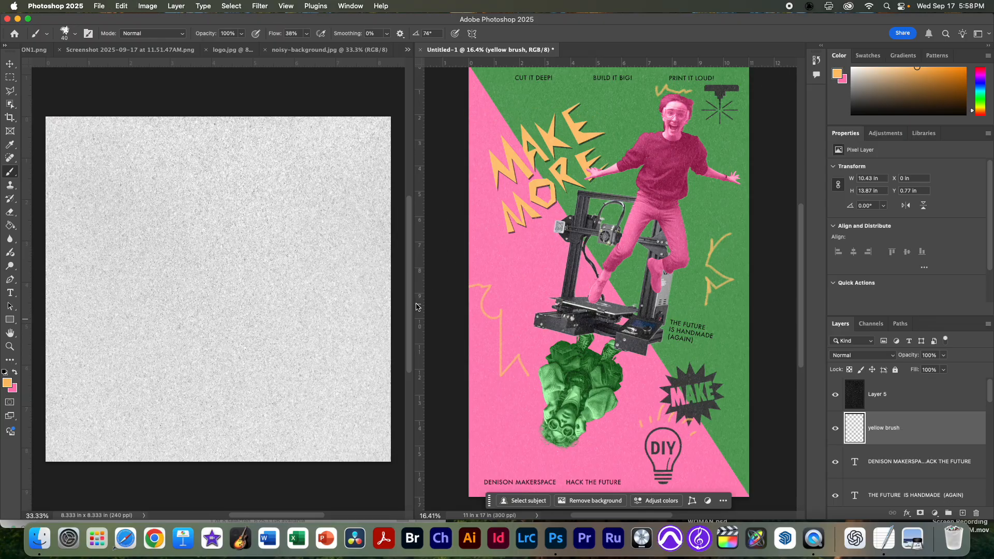
left_click(124, 538)
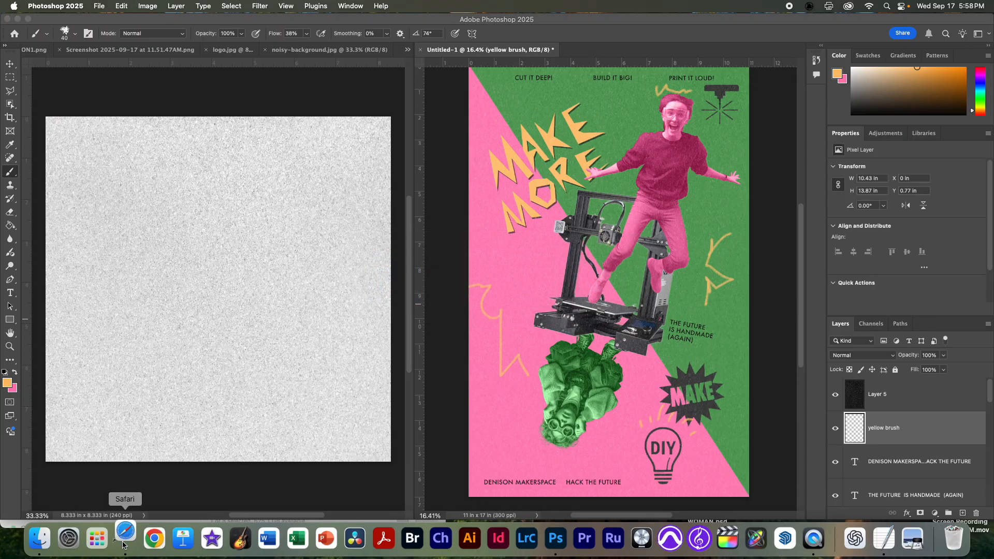
key("super+w")
key("super+q")
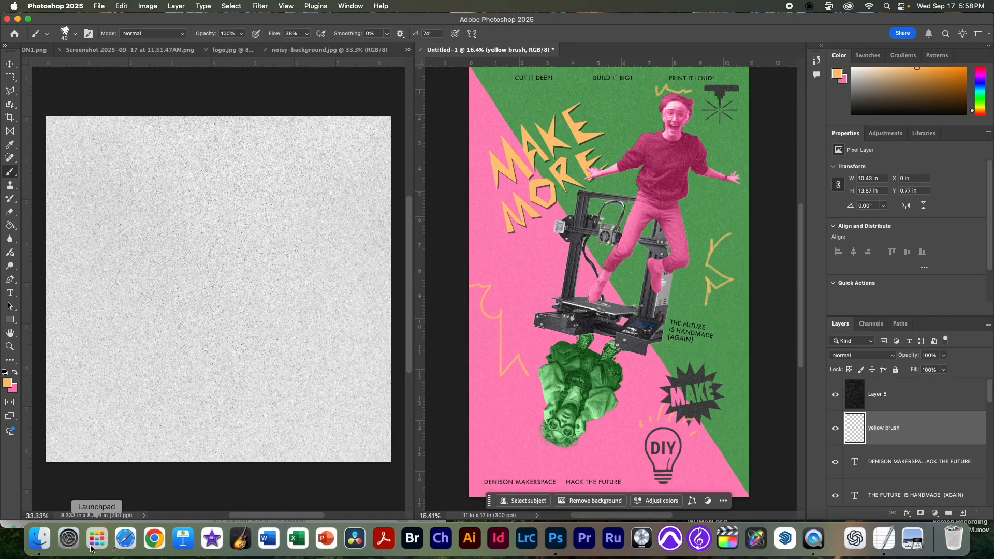
Step: Preview the YOU DESERVE MUCH MORE reference poster in Finder to check its yellow squiggle accents, and return to Photoshop
left_click(40, 539)
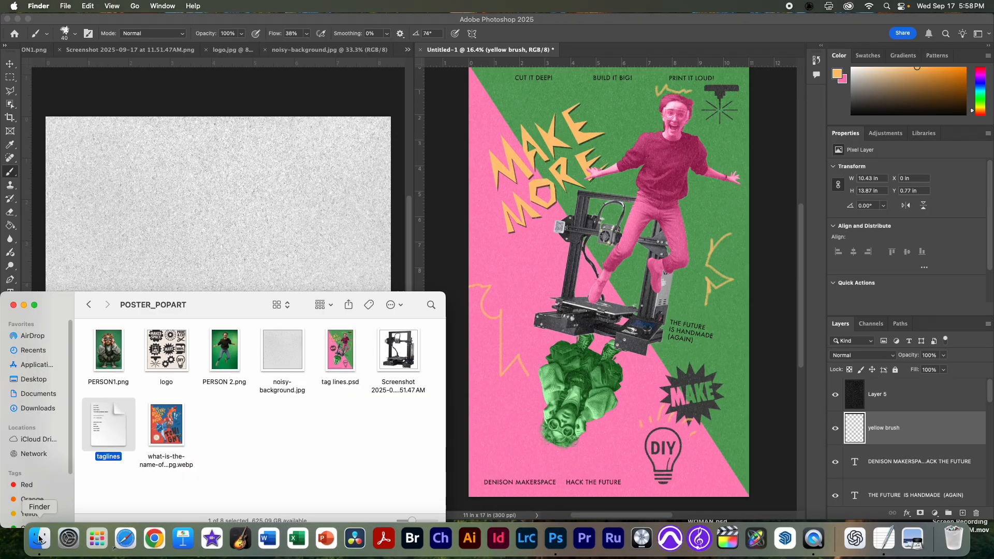
left_click(176, 464)
key("space")
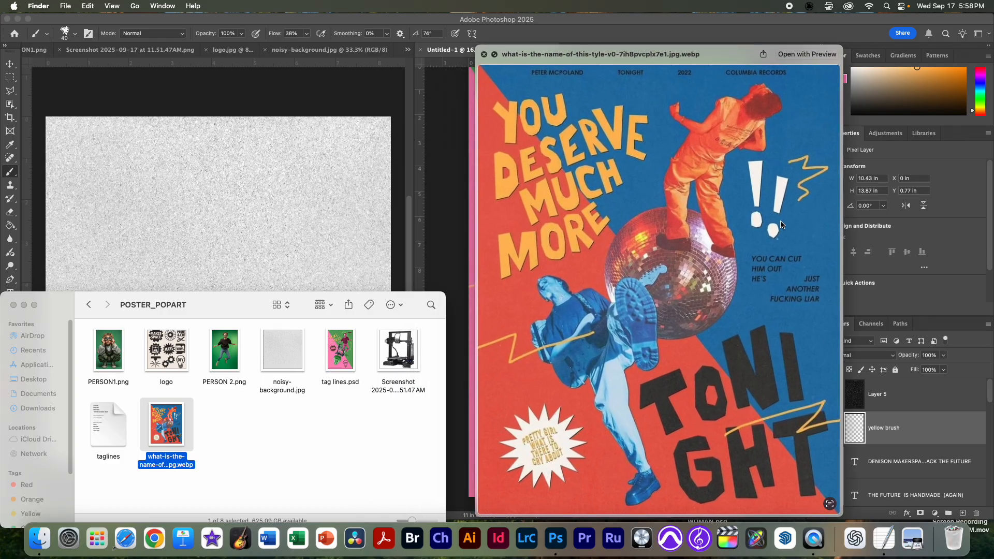
key("space")
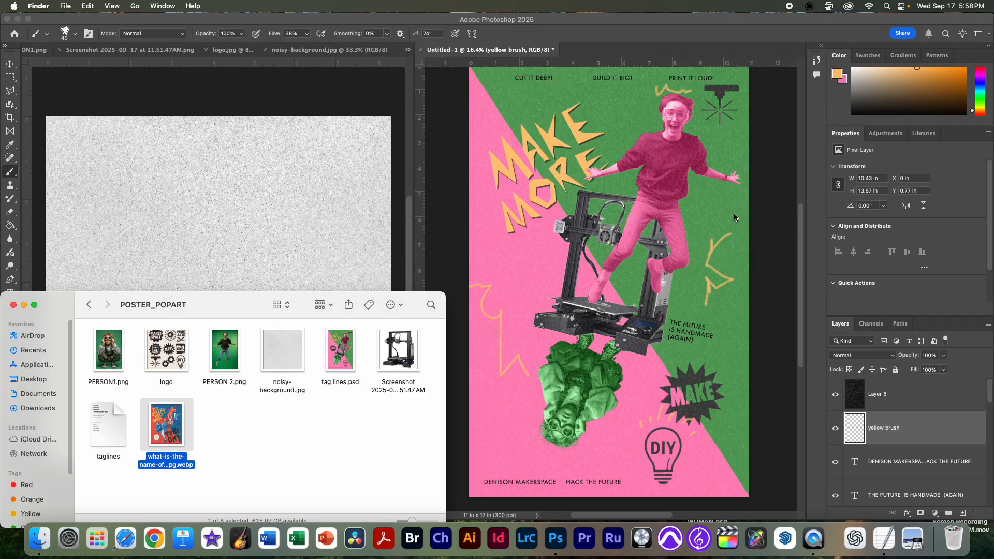
left_click(785, 165)
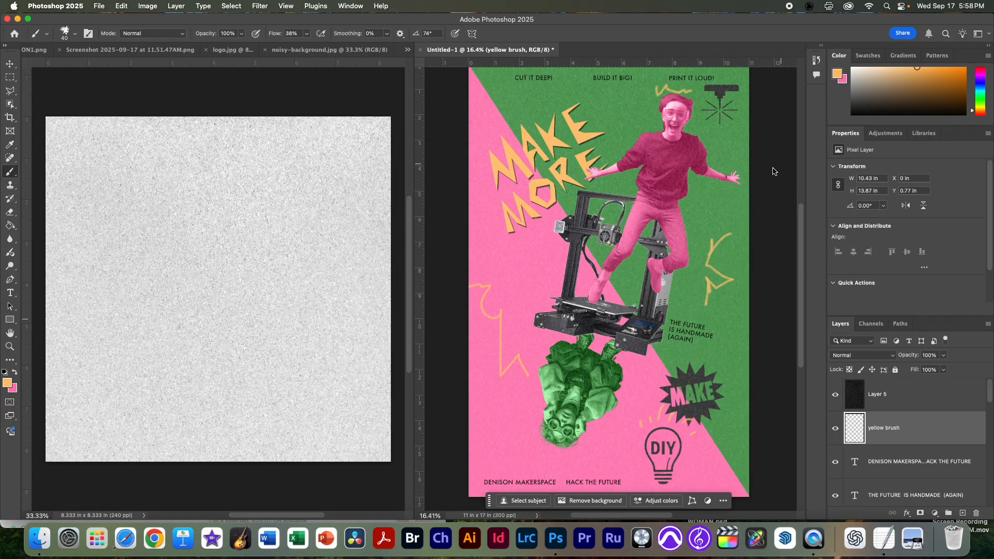
Step: Review the whole poster full screen on a black background, and return to the standard screen mode
key("f")
key("f")
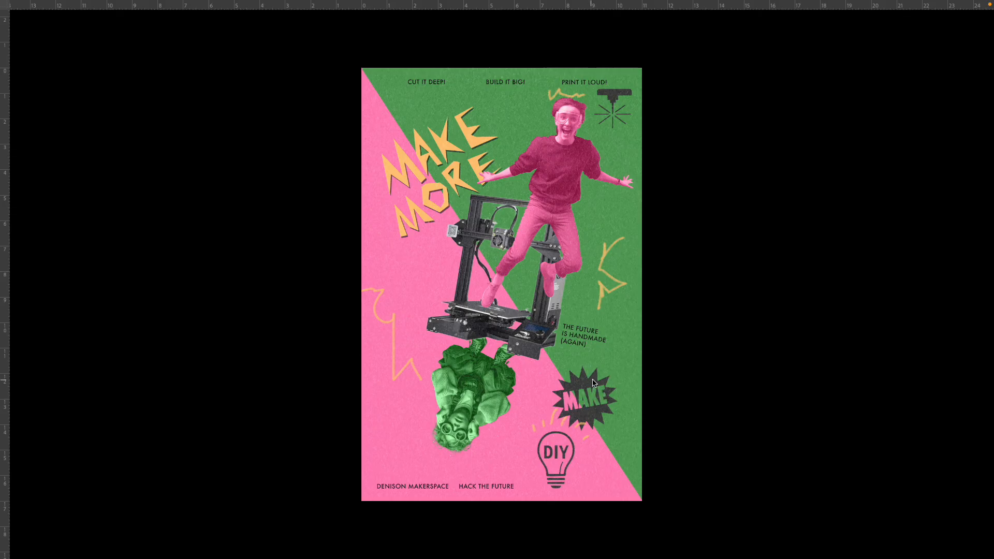
key("f")
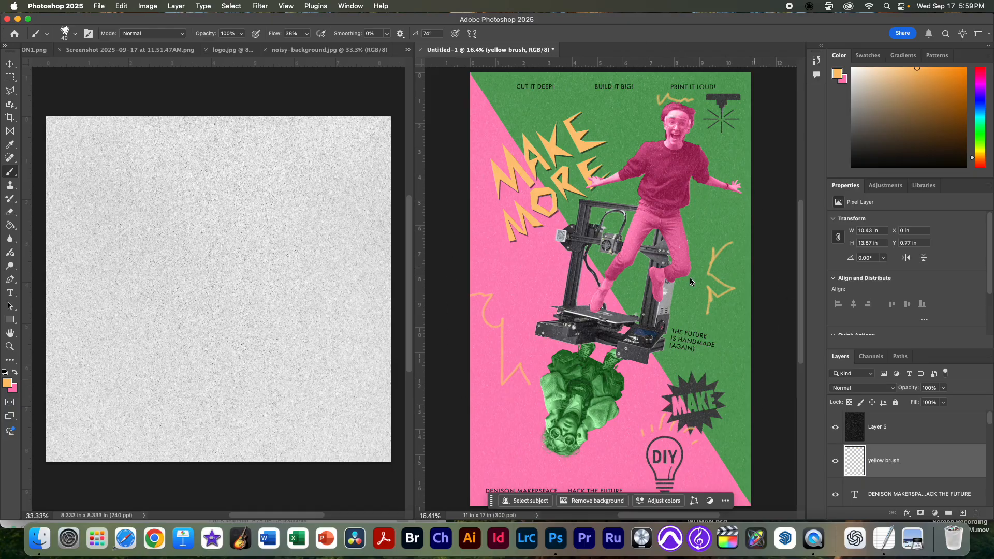
Step: Compare the poster with the reference image once more in a Finder preview, and close the Finder window
key("super+Tab")
key("super+Tab")
left_click(492, 293)
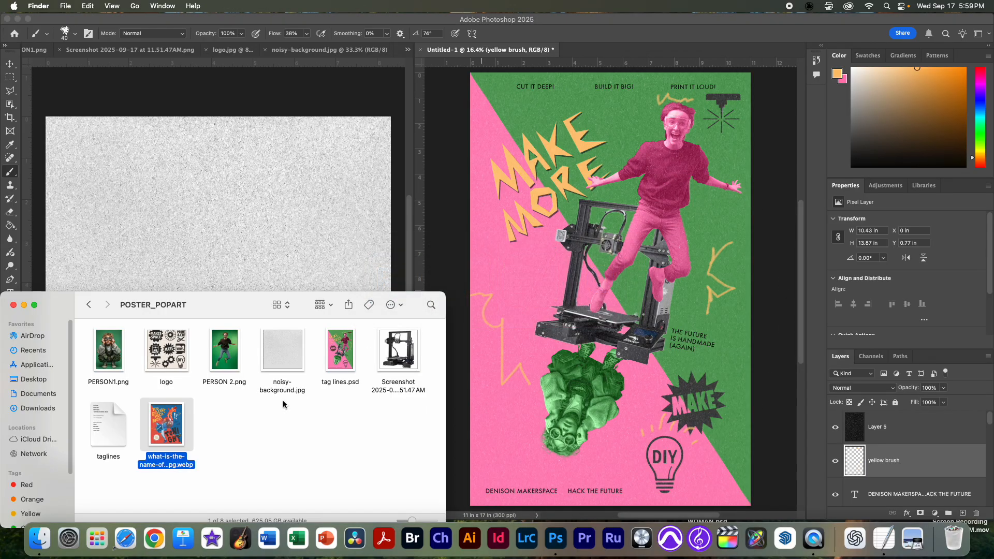
key("space")
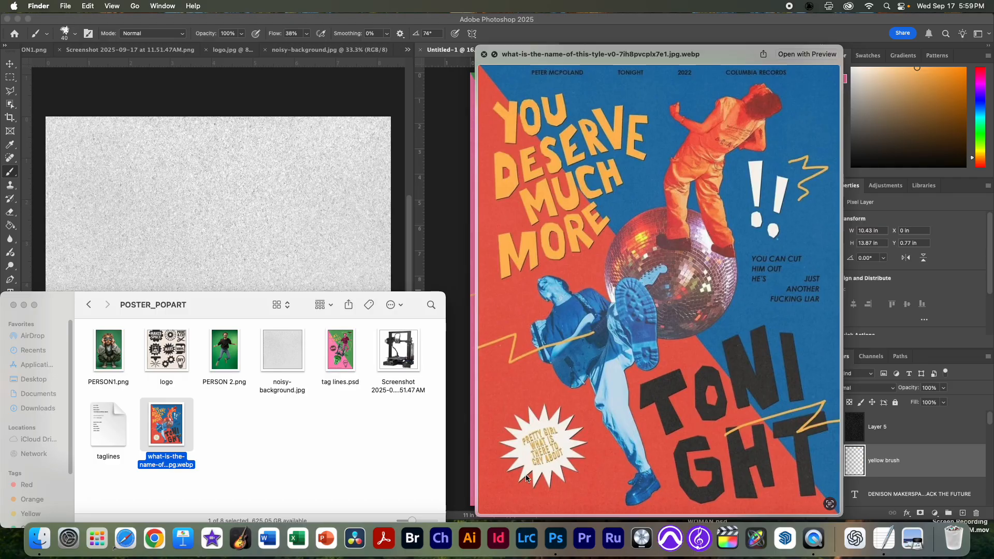
key("space")
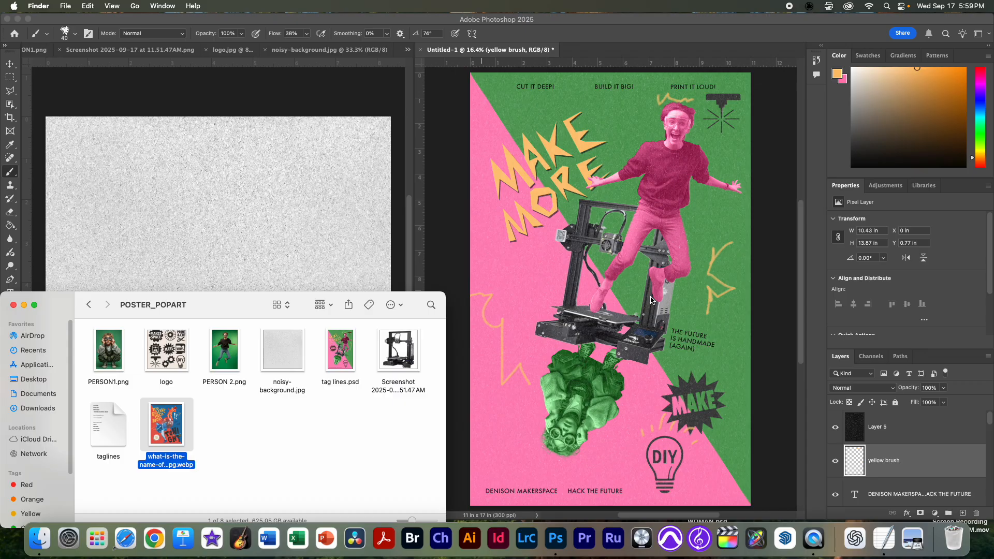
key("super+w")
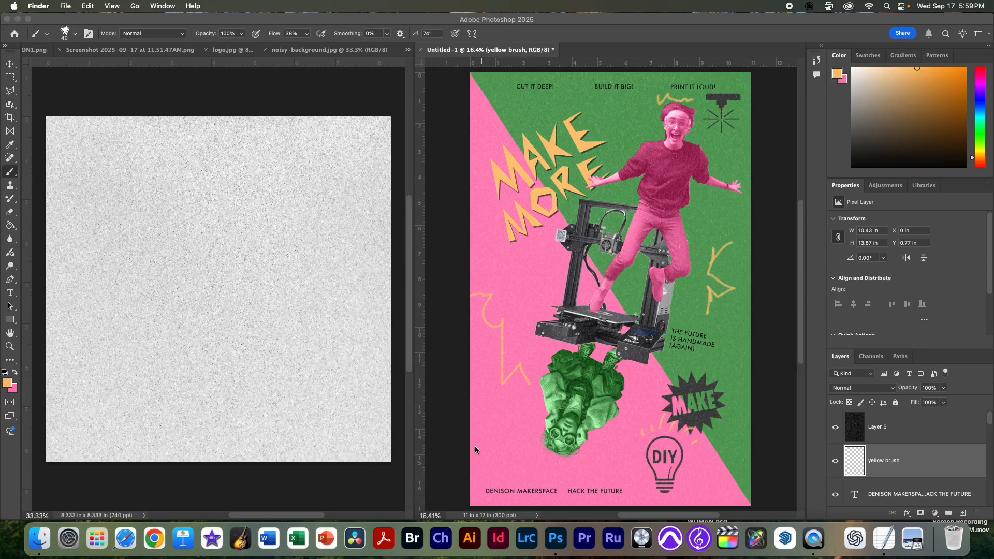